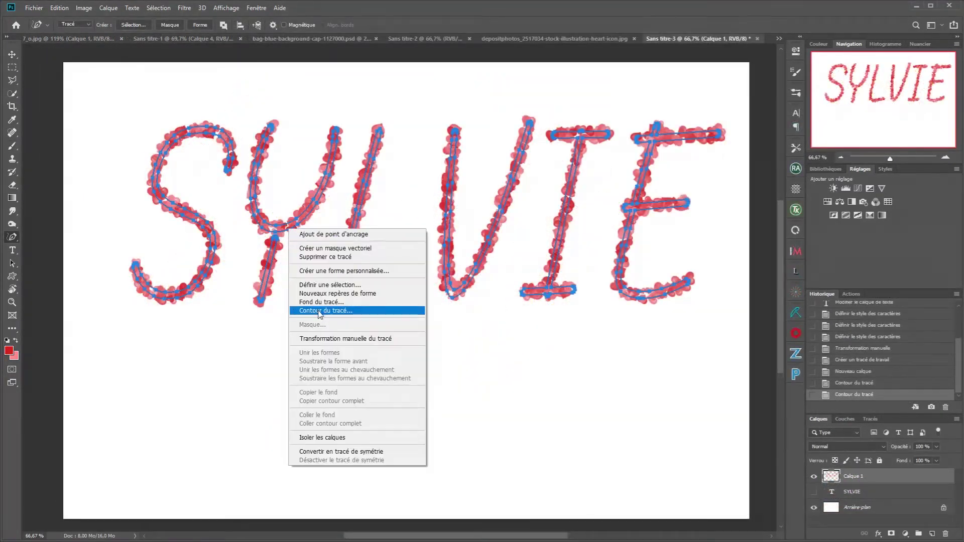
Stroke the work path of the SYLVIE lettering with the current brush on Calque 1
left_click(337, 311)
left_click(719, 240)
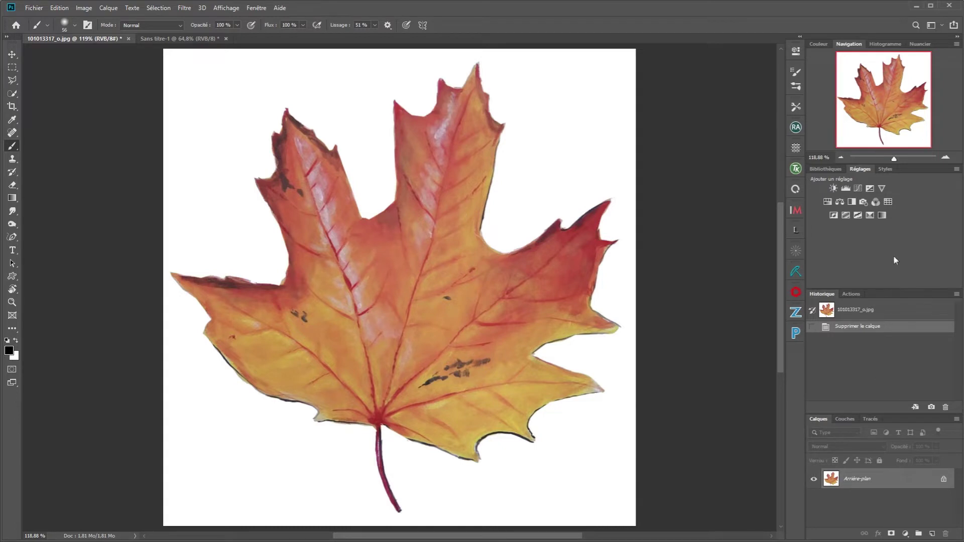
Add a new layer above the leaf image and set up the Arrondi net pression taille brush at 4 px
left_click(933, 534)
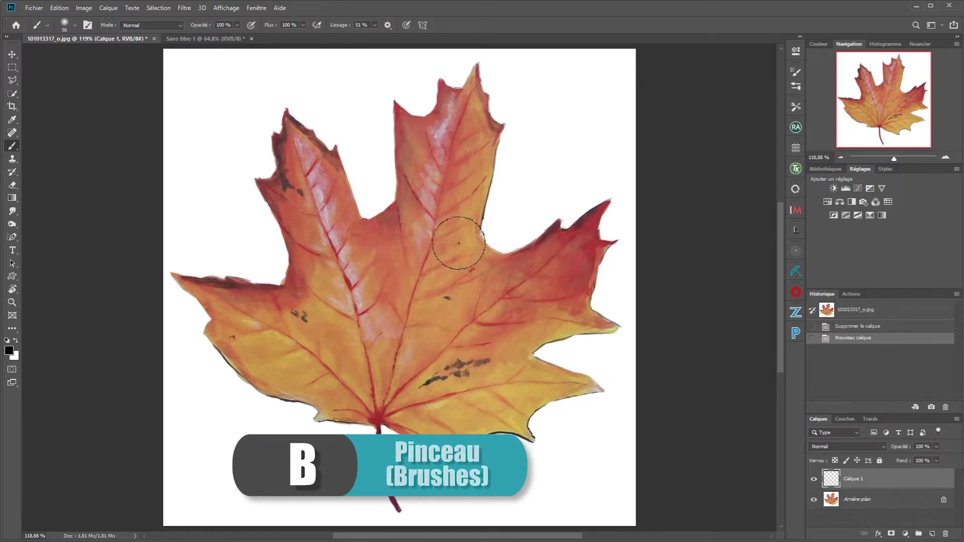
right_click(483, 158)
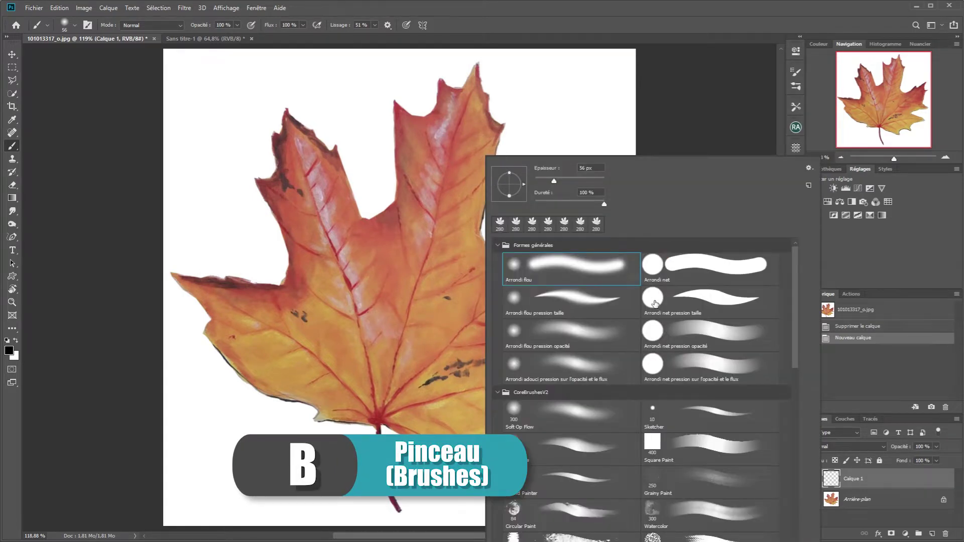
left_click(655, 304)
right_click(426, 238)
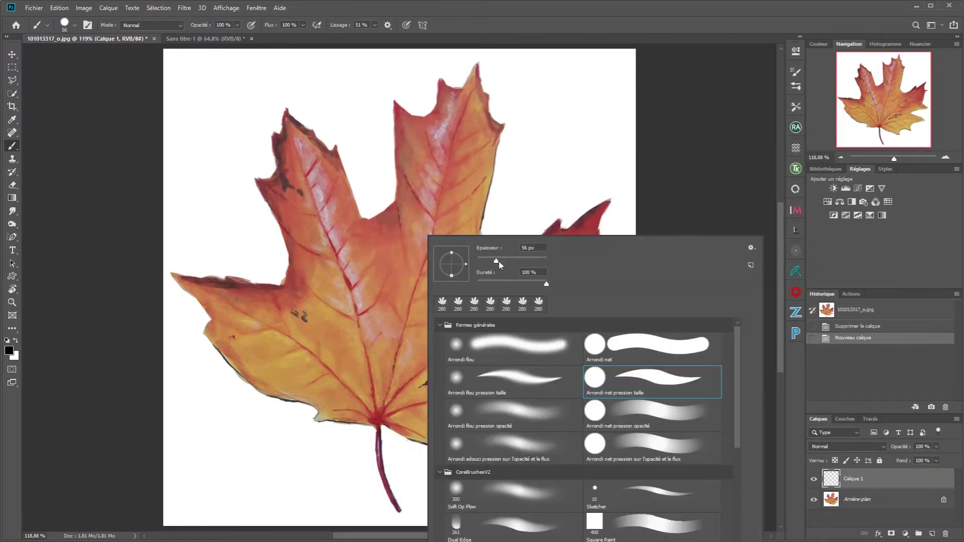
left_click_drag(499, 261, 479, 271)
key("Return")
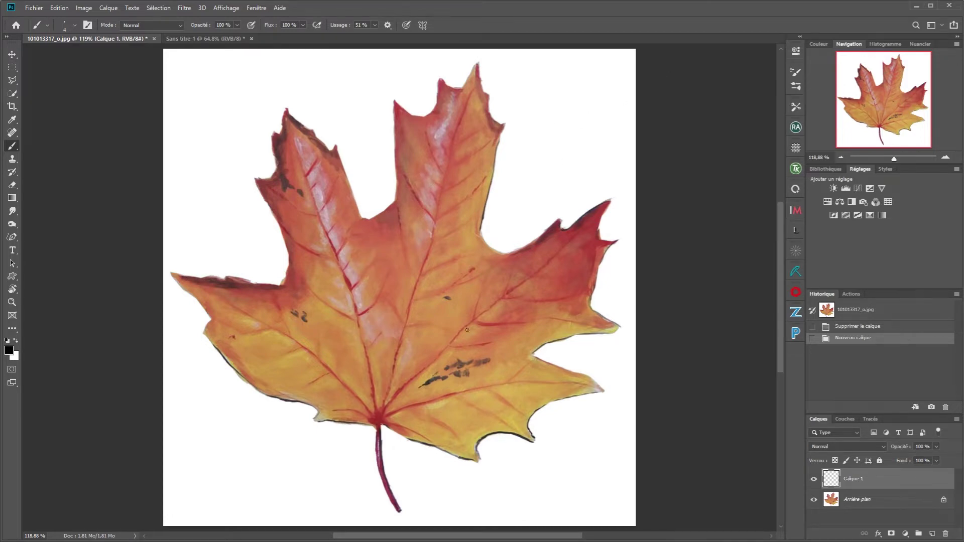
Sample the dark red of the leaf's stem and paint the main and side veins on the two right-hand lobes
left_click(381, 431, "alt")
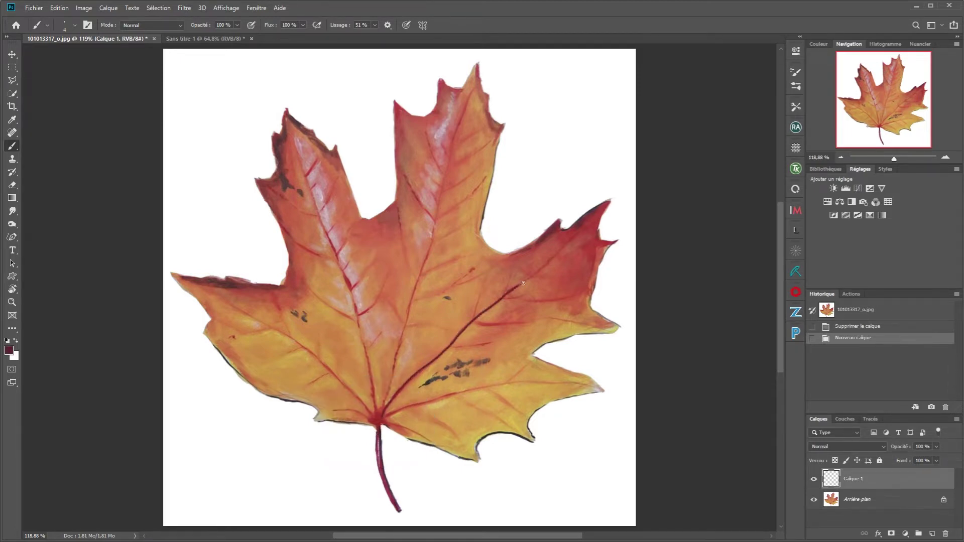
left_click_drag(579, 235, 570, 224)
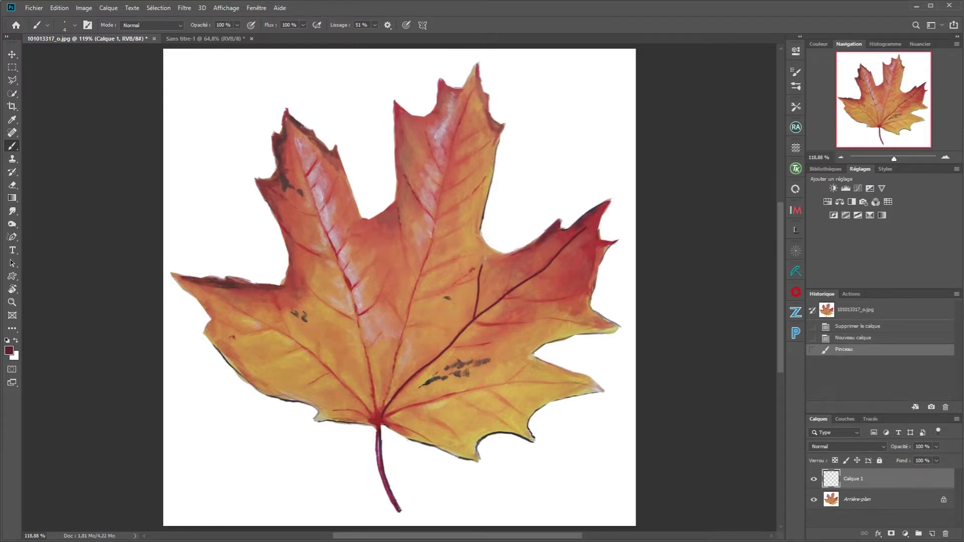
left_click_drag(485, 259, 552, 297)
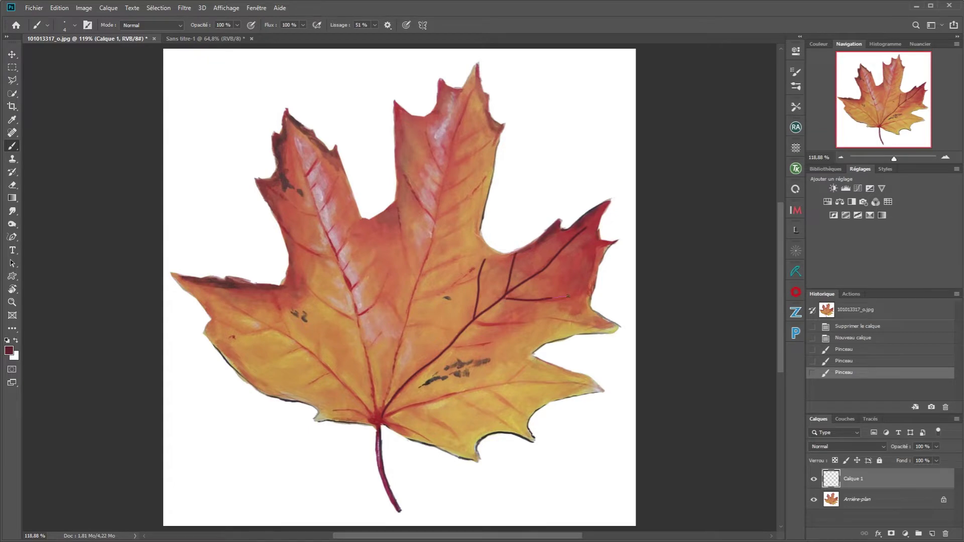
left_click_drag(475, 322, 588, 318)
left_click_drag(492, 344, 451, 348)
left_click_drag(385, 420, 561, 379)
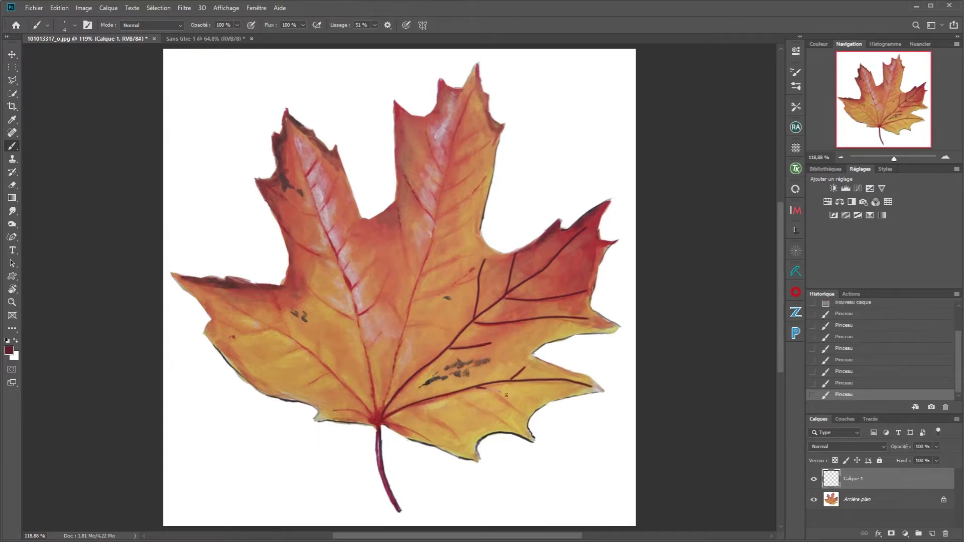
left_click_drag(483, 397, 532, 411)
left_click_drag(444, 405, 502, 419)
left_click_drag(408, 415, 459, 433)
Undo the last two brush actions and paint the side veins branching off the upper middle lobe's central vein
key("r")
mouse_move(443, 421)
left_mouse_down()
mouse_move(357, 404)
mouse_move(319, 381)
left_mouse_up()
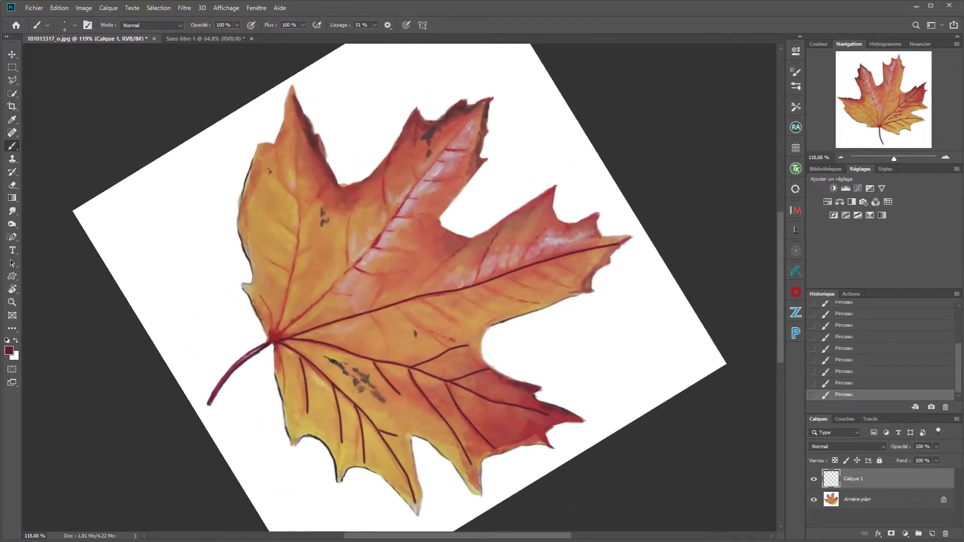
key("ctrl+z")
key("ctrl+z")
mouse_move(504, 227)
left_mouse_down()
mouse_move(470, 253)
mouse_move(521, 301)
left_mouse_up()
mouse_move(508, 276)
left_mouse_down()
mouse_move(549, 292)
mouse_move(571, 287)
left_mouse_up()
left_click_drag(547, 262, 578, 273)
left_click_drag(466, 244, 418, 297)
left_click_drag(398, 307, 456, 338)
mouse_move(385, 278)
left_mouse_down()
mouse_move(373, 309)
mouse_move(394, 347)
left_mouse_up()
Paint the central vein of the leaf's upper-left lobe and its side veins on both edges
mouse_move(280, 334)
left_mouse_down()
mouse_move(336, 287)
mouse_move(480, 113)
left_mouse_up()
left_click_drag(396, 217, 426, 214)
left_click_drag(409, 201, 441, 196)
mouse_move(425, 180)
left_mouse_down()
mouse_move(460, 175)
mouse_move(462, 149)
left_mouse_up()
left_click_drag(417, 185, 410, 132)
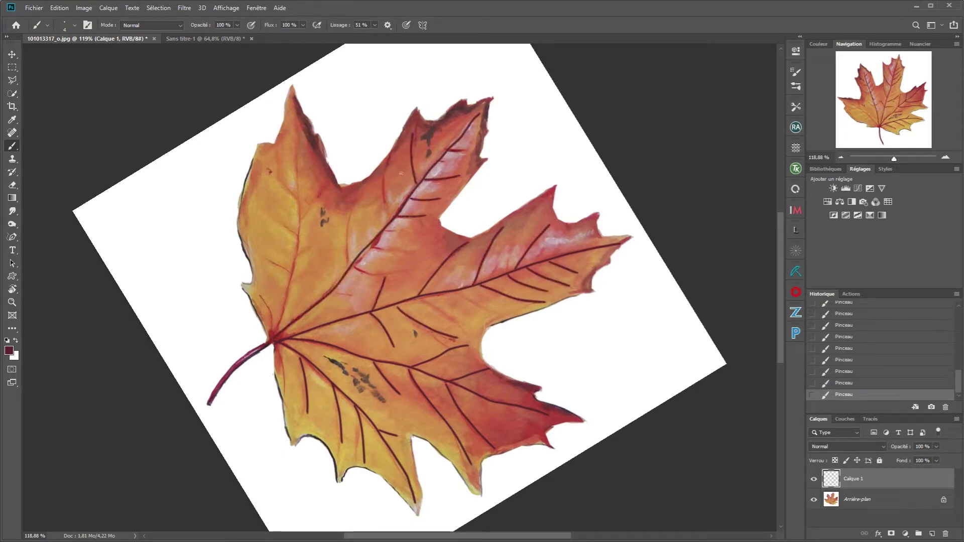
key("r")
mouse_move(386, 211)
left_mouse_down()
mouse_move(426, 214)
mouse_move(456, 235)
mouse_move(494, 211)
left_mouse_up()
mouse_move(415, 240)
left_mouse_down()
mouse_move(441, 287)
mouse_move(463, 282)
left_mouse_up()
left_click_drag(393, 236, 431, 289)
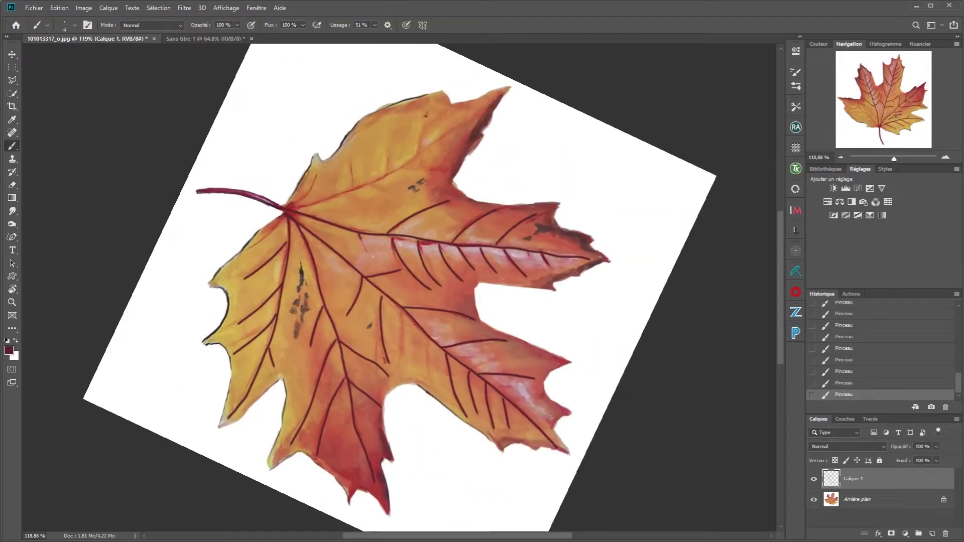
left_click_drag(360, 236, 369, 248)
Paint the central vein and side veins of the leaf's lower-left lobe, and restore the canvas to its unrotated orientation
left_click_drag(293, 208, 498, 101)
left_click_drag(435, 120, 419, 152)
mouse_move(391, 122)
left_mouse_down()
mouse_move(384, 173)
mouse_move(351, 153)
left_mouse_up()
left_click_drag(369, 193, 449, 164)
left_click_drag(337, 208, 404, 197)
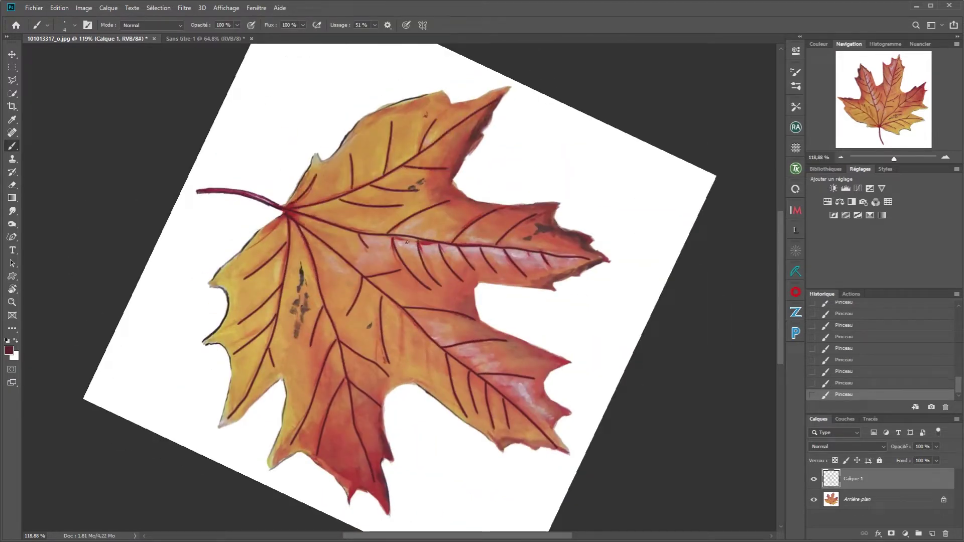
key("r")
left_click(172, 26)
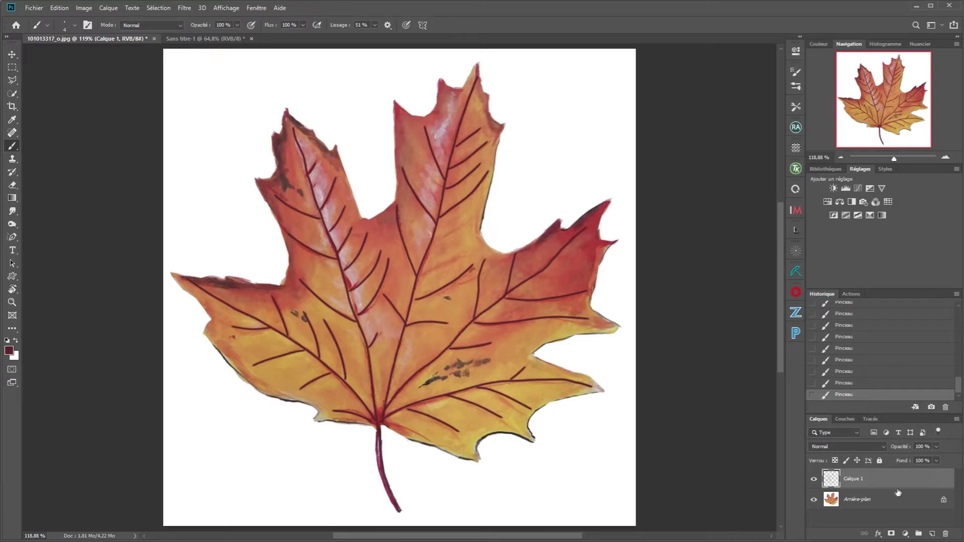
Add a Levels adjustment layer directly above the background and set its black input level to 136
left_click(871, 500)
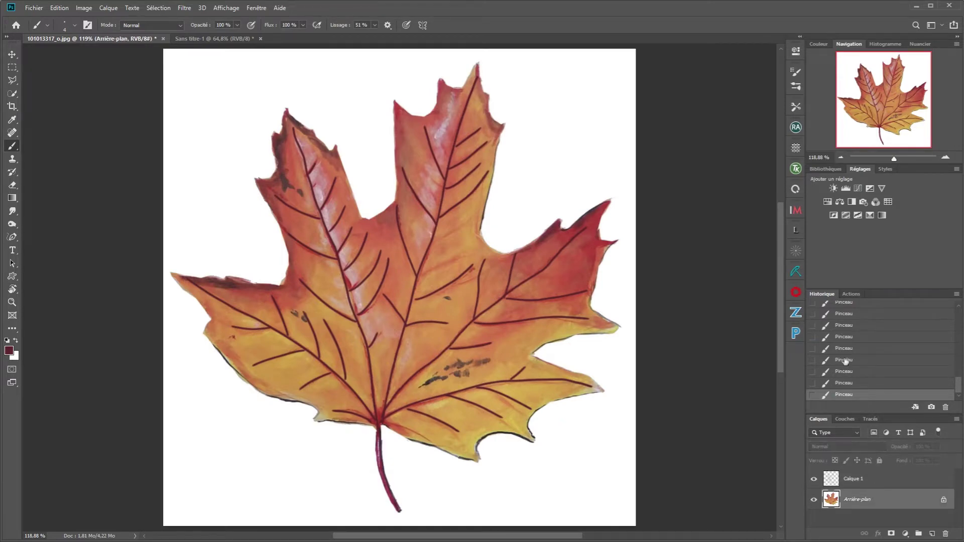
left_click(846, 189)
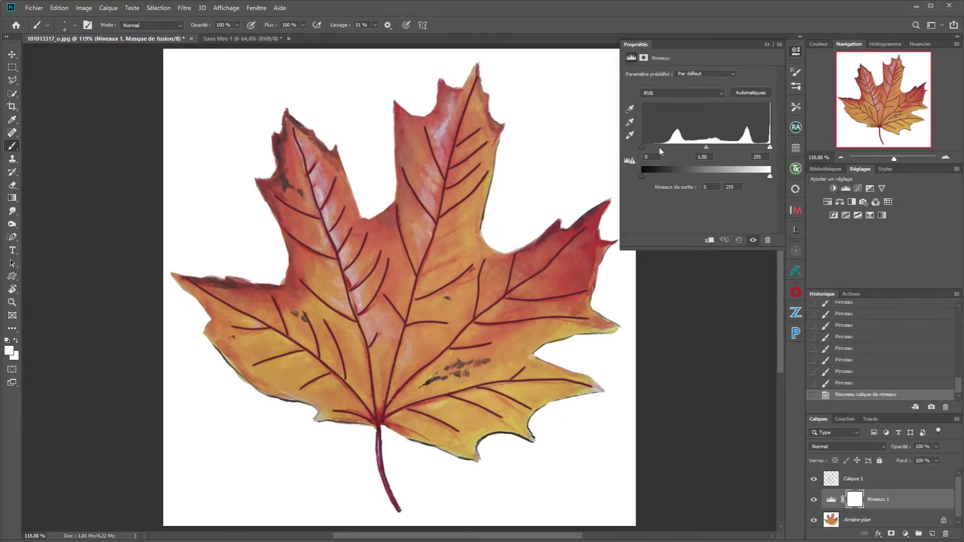
left_click(644, 148)
left_click_drag(644, 148, 710, 147)
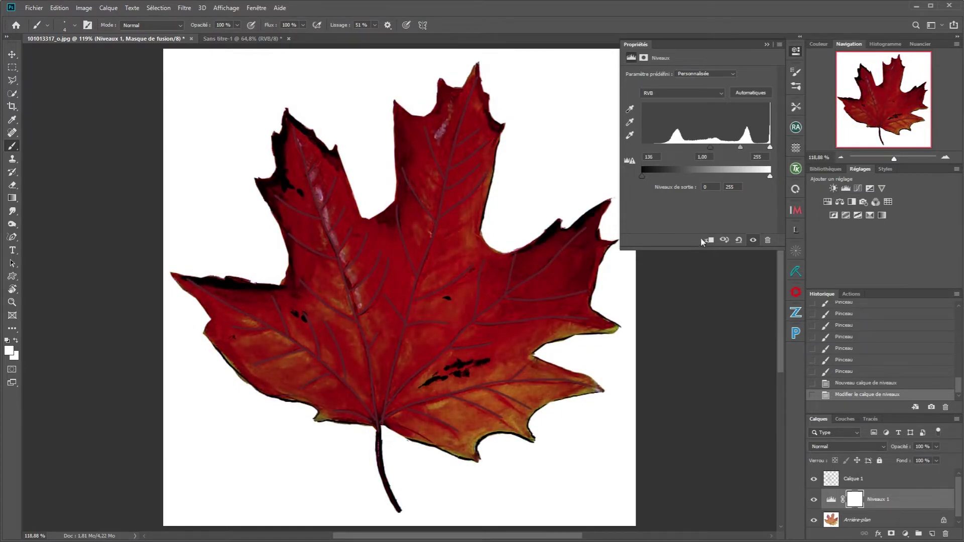
left_click(766, 44)
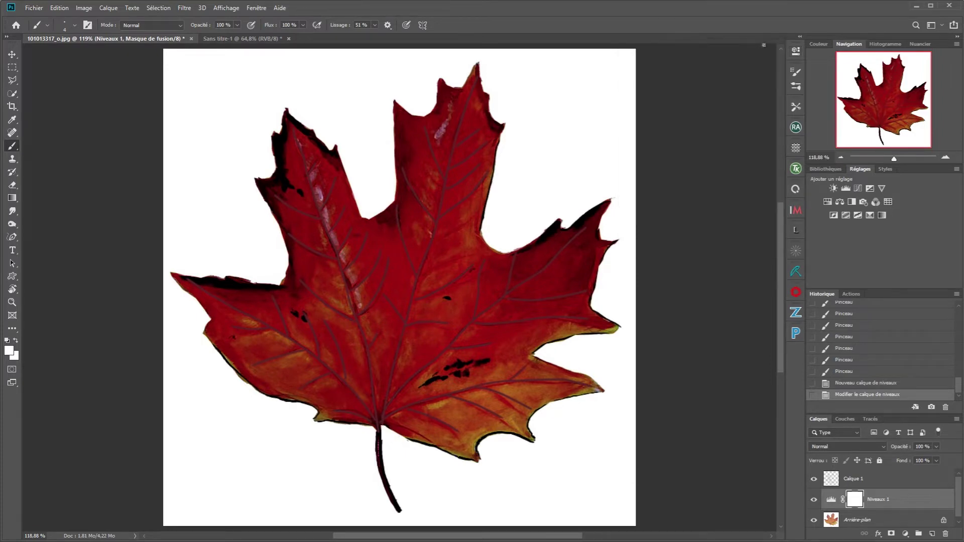
Define a brush preset named feuille from the leaf image with Calque 1 selected
left_click(59, 8)
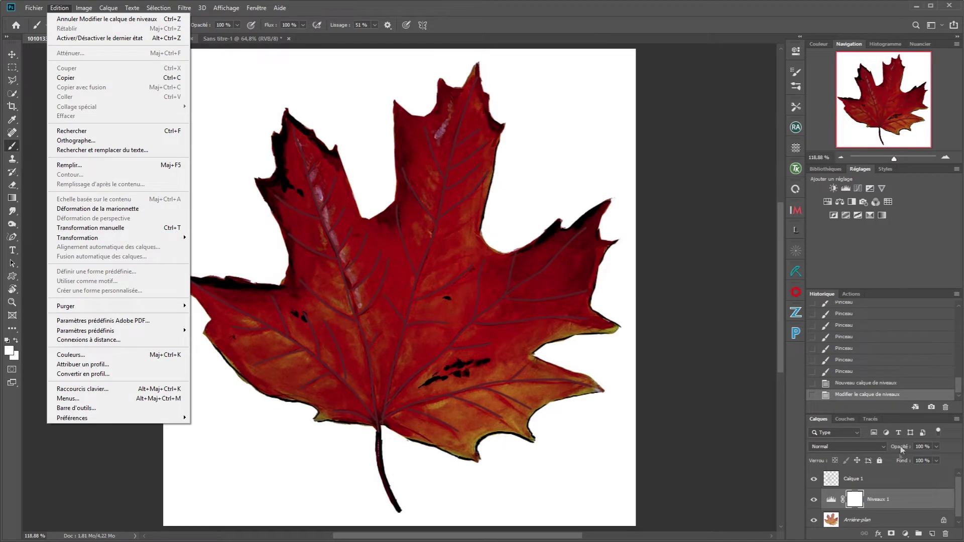
left_click(899, 478)
left_click(59, 8)
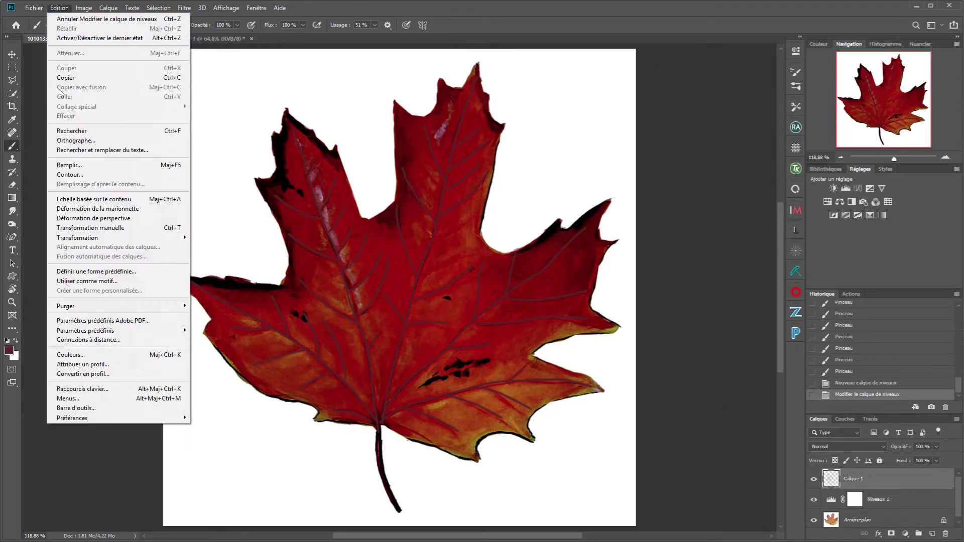
left_click(153, 272)
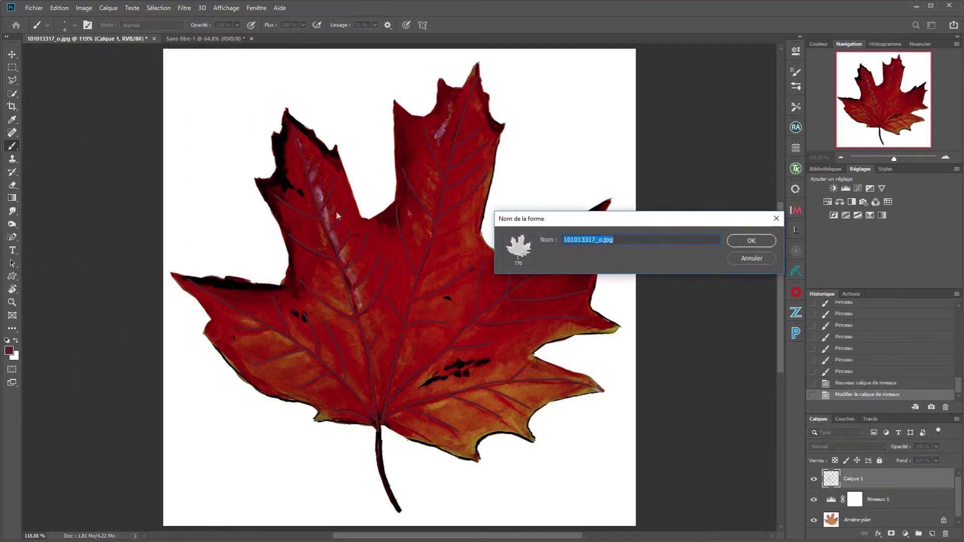
type("feui")
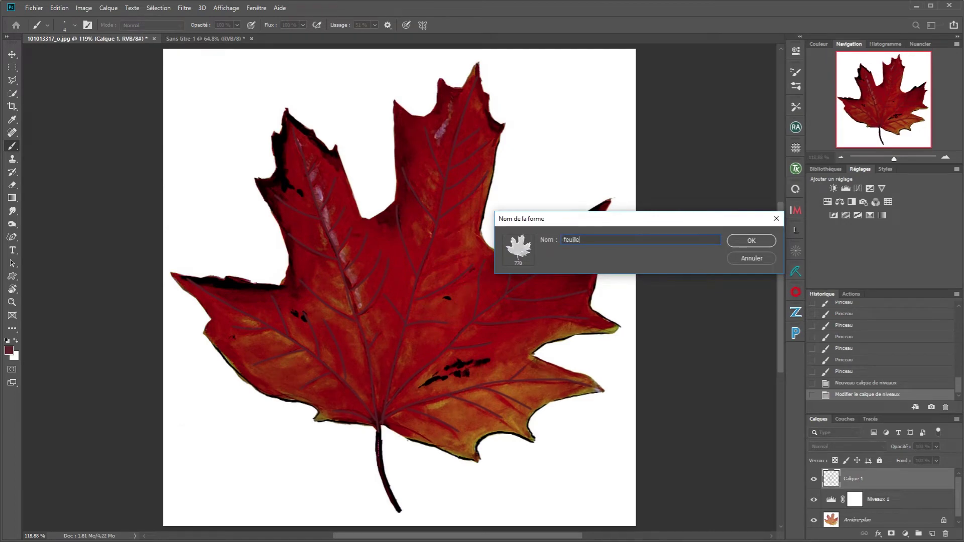
type("lle")
key("Return")
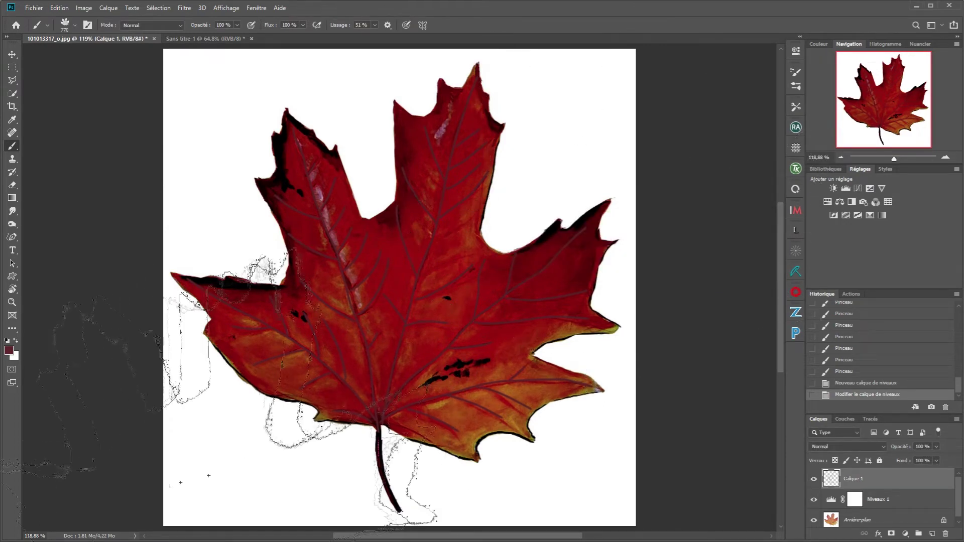
Try the leaf brush at 458 px with two strokes in the Sans titre-1 document, and revert the document to its original state
left_click_drag(380, 283, 274, 308)
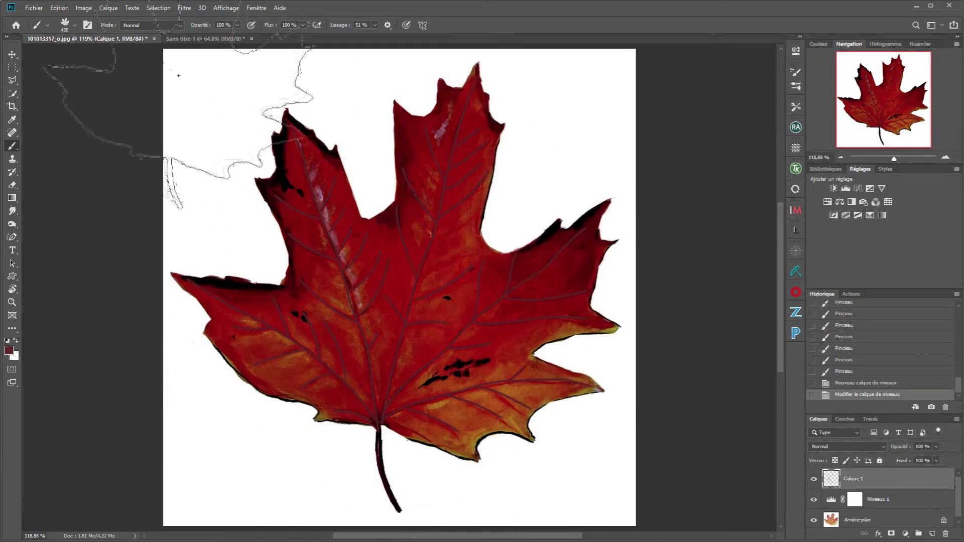
left_click(186, 39)
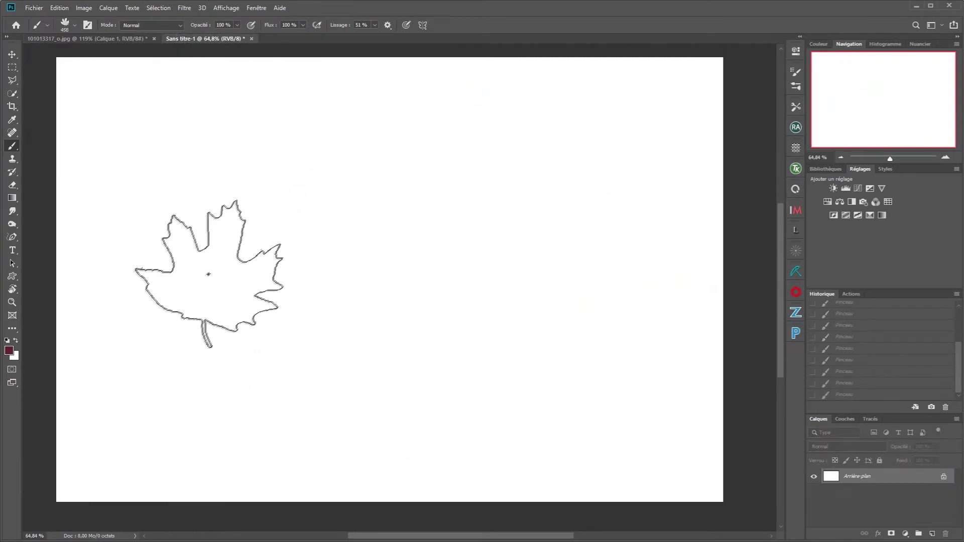
mouse_move(160, 312)
left_mouse_down()
mouse_move(337, 213)
mouse_move(397, 362)
mouse_move(427, 347)
left_mouse_up()
mouse_move(542, 208)
left_mouse_down()
mouse_move(609, 348)
mouse_move(503, 382)
left_mouse_up()
key("ctrl+z")
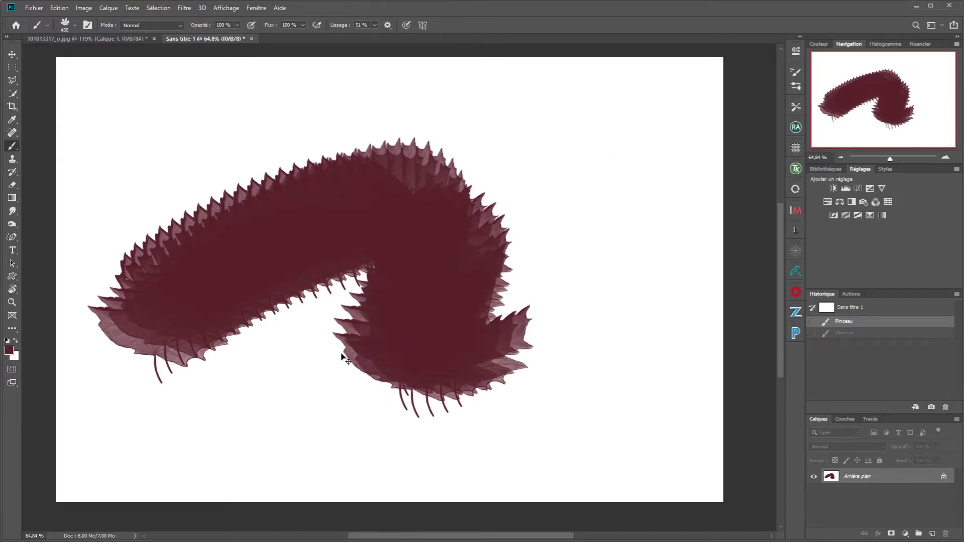
left_click(826, 308)
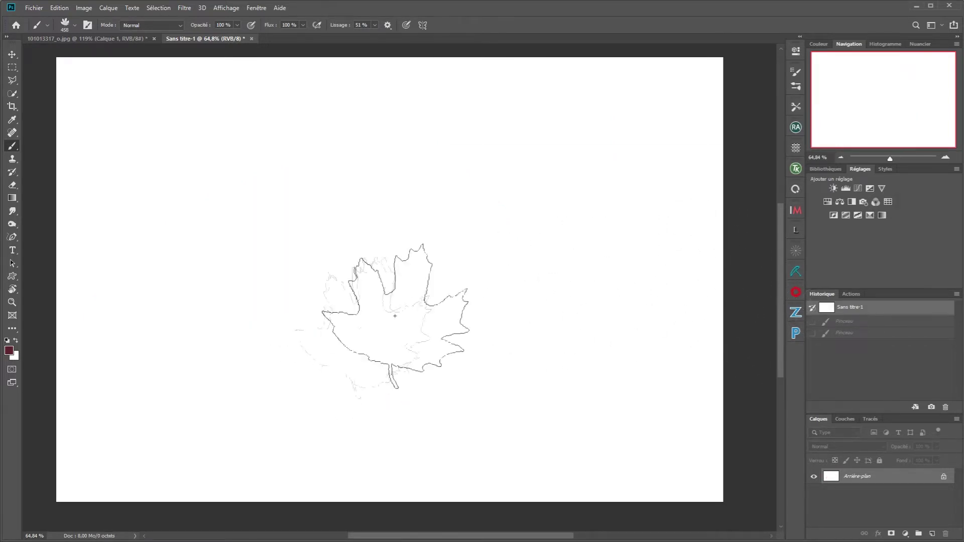
Reduce the leaf brush's diameter to 158 px in the Sans titre-1 document
left_click_drag(242, 334, 196, 340)
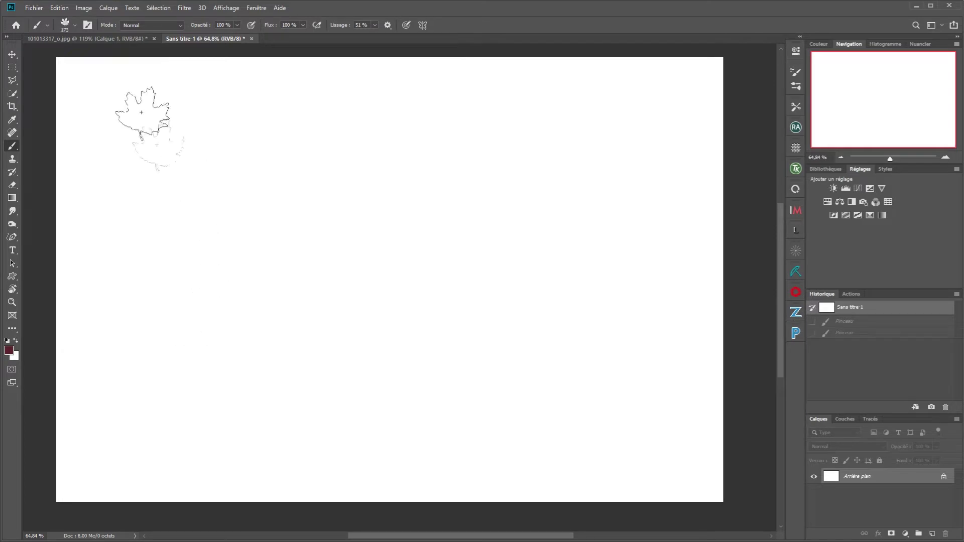
left_click(98, 38)
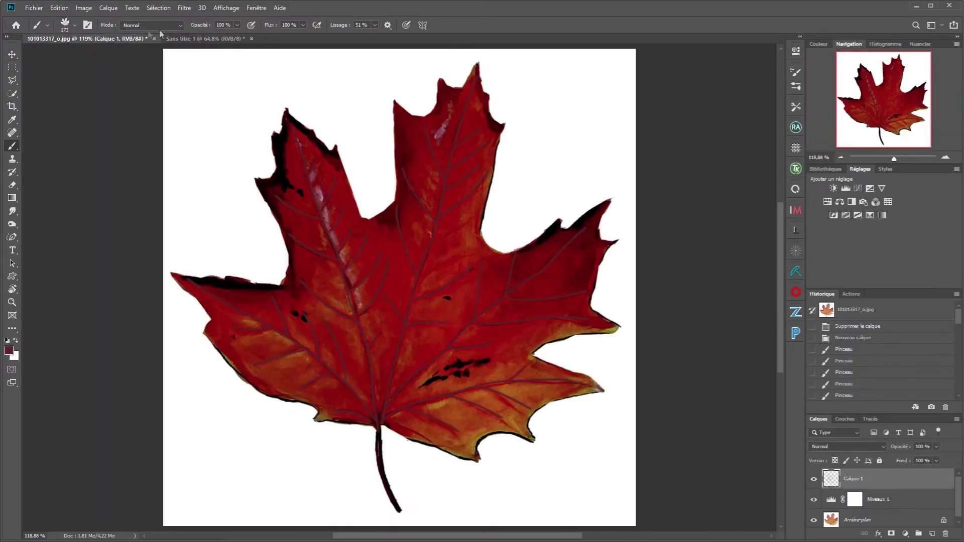
left_click(190, 38)
left_click_drag(311, 286, 307, 294)
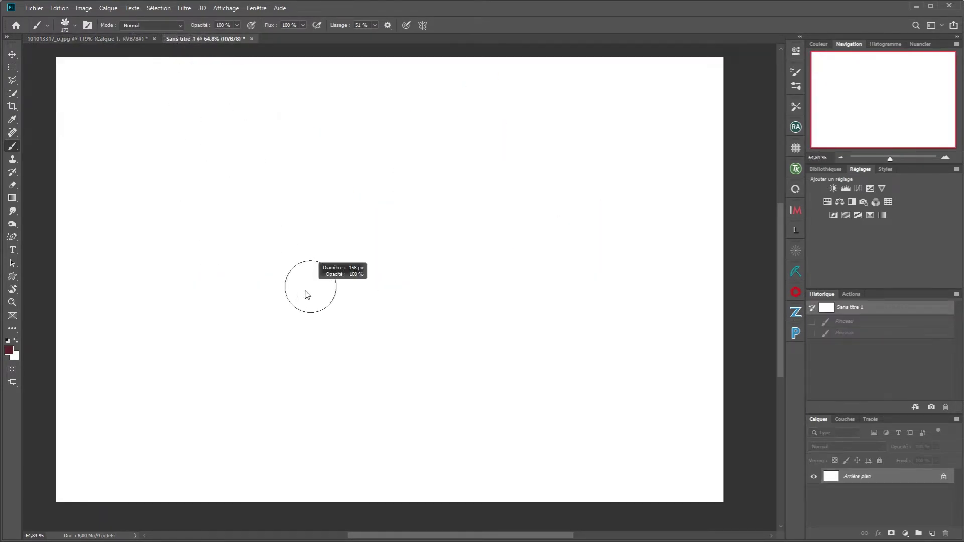
In the 101013317_o.jpg document, hide the Levels adjustment and sample leaf red as the background colour and leaf yellow as the foreground colour
left_click(117, 39)
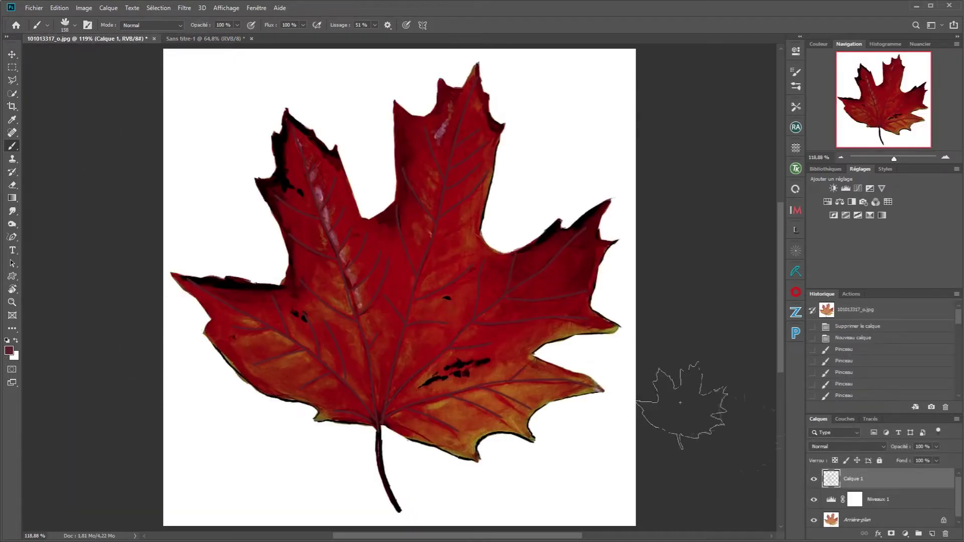
left_click(814, 500)
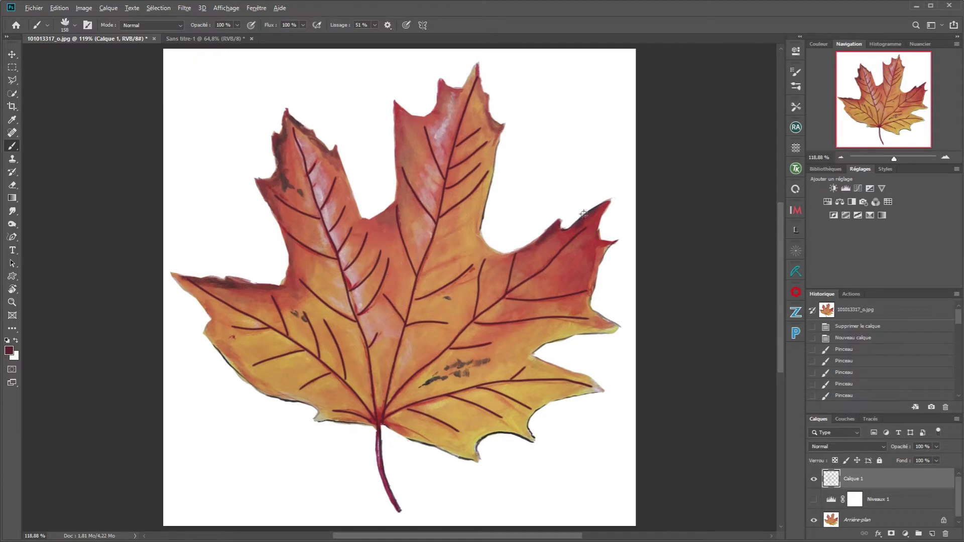
key("x")
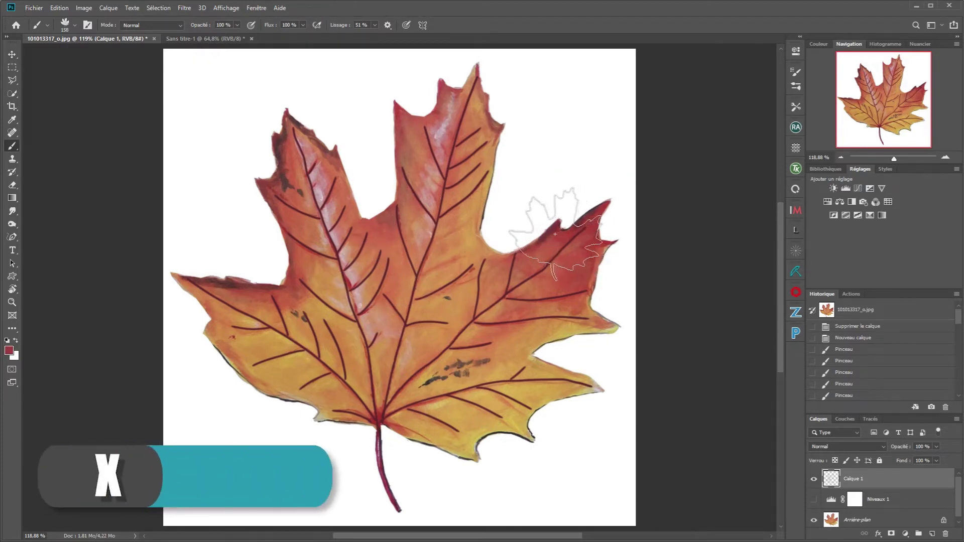
left_click(518, 430, "alt")
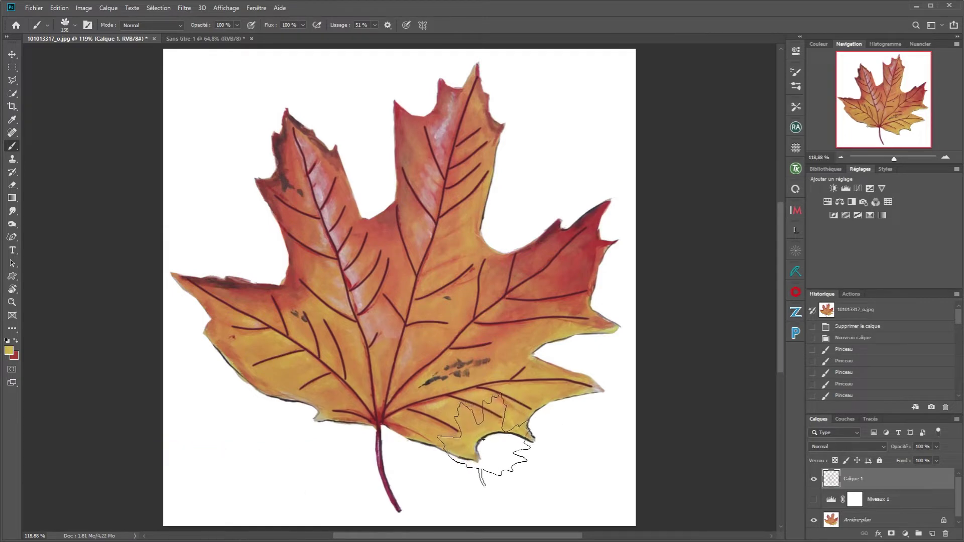
Make the foreground yellow more vivid at #d4ae0c and the background red more vivid at #bf261f
left_click(9, 350)
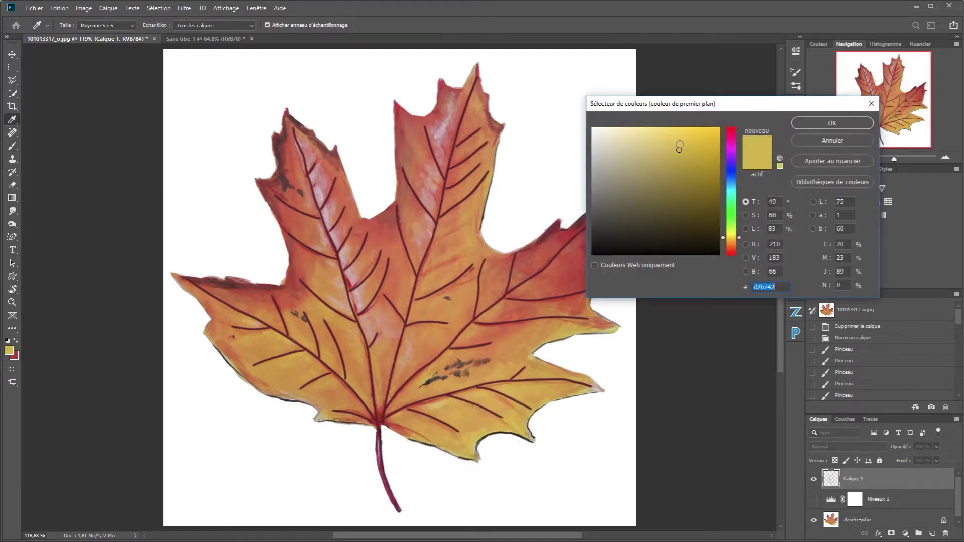
left_click_drag(680, 147, 712, 149)
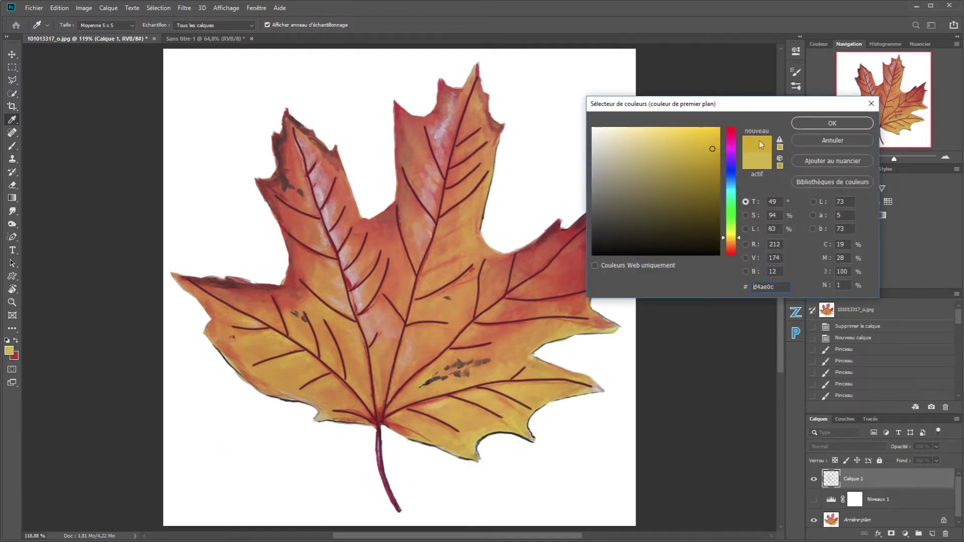
left_click(832, 123)
key("x")
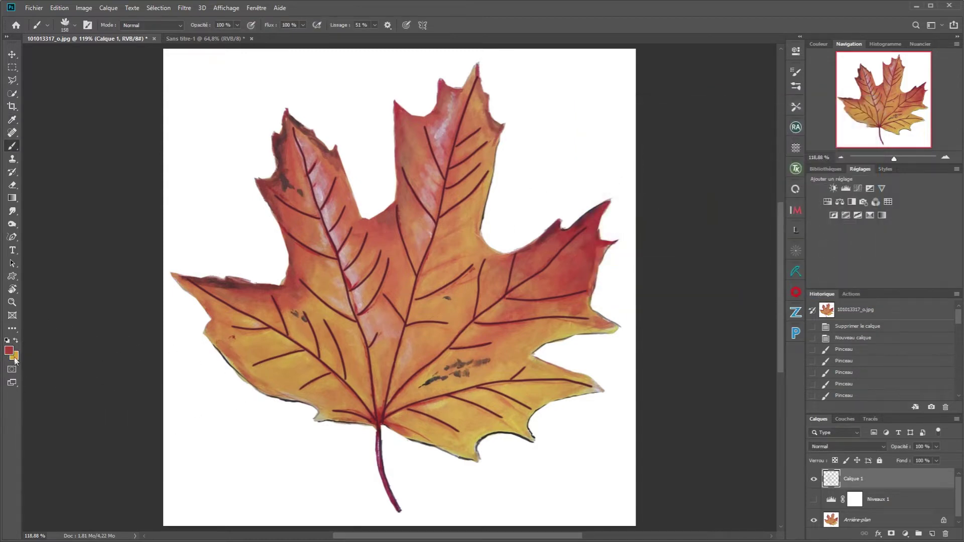
left_click(9, 350)
left_click(699, 159)
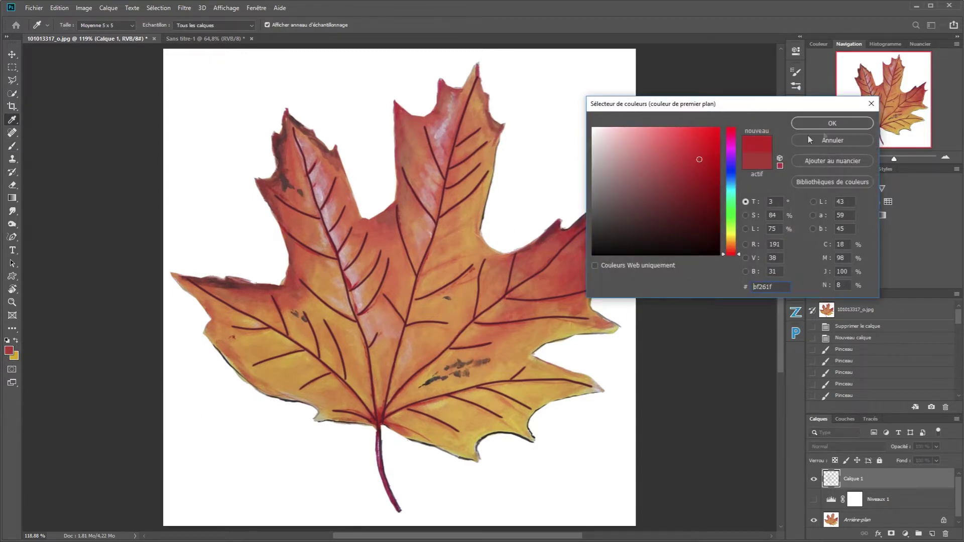
left_click(847, 123)
key("x")
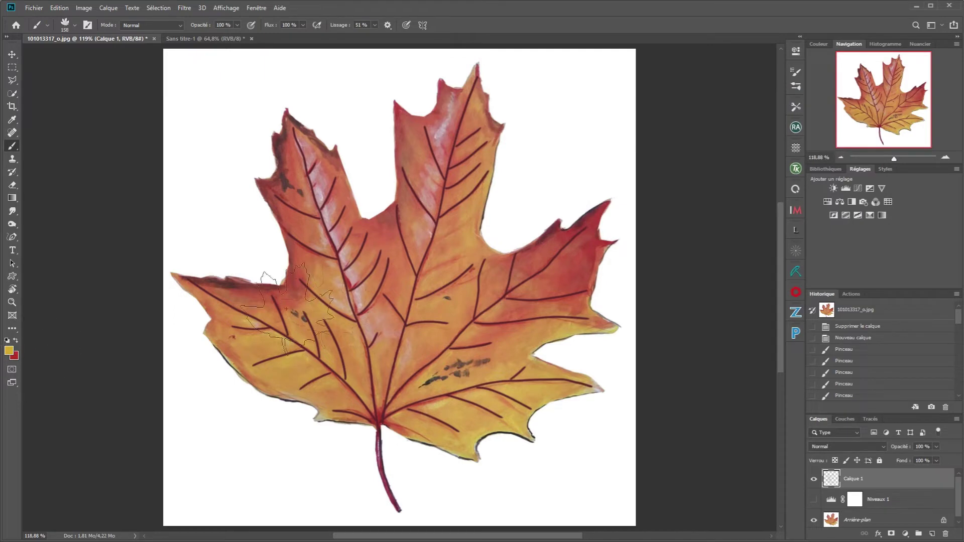
For painting in the Sans titre-1 document, set the leaf brush's spacing (Pas) to 88 %
left_click(221, 38)
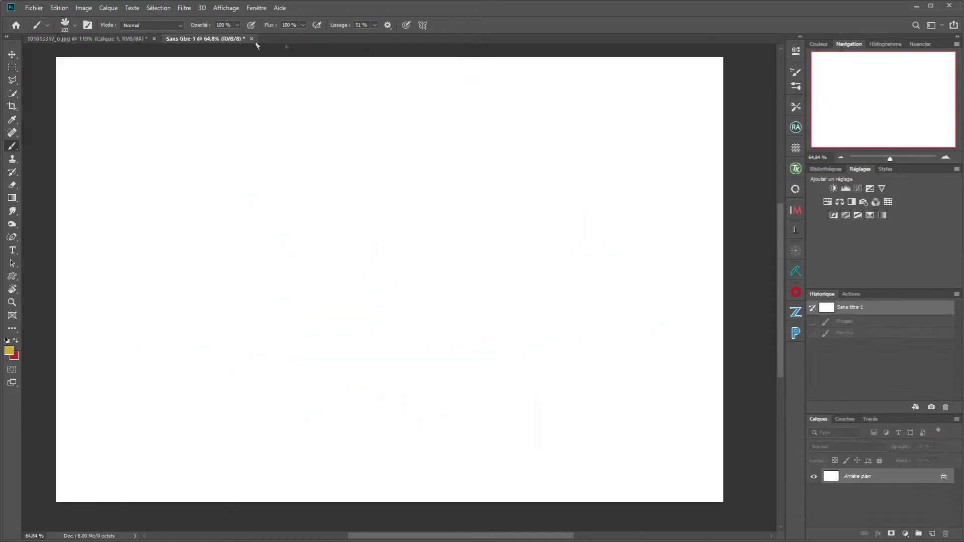
left_click(793, 72)
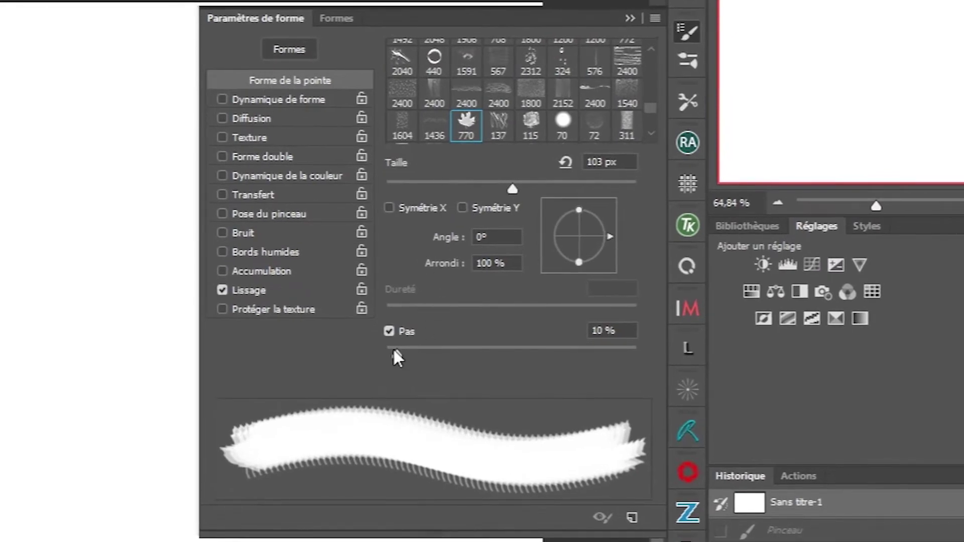
left_click_drag(394, 351, 495, 361)
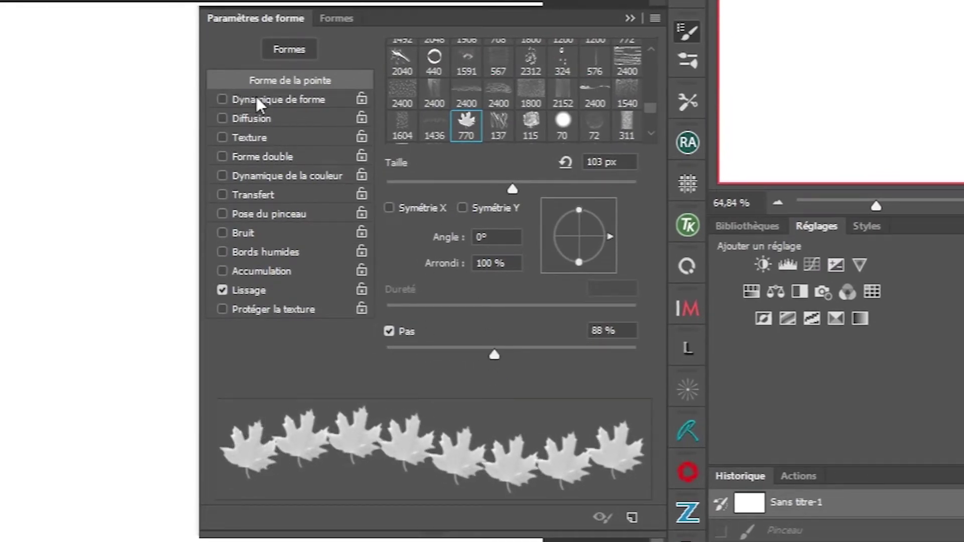
Enable shape dynamics for the leaf brush with size variation 100 %, minimum diameter 0 %, angle variation 100 % and roundness variation 54 %
left_click(220, 99)
left_click_drag(389, 69, 673, 59)
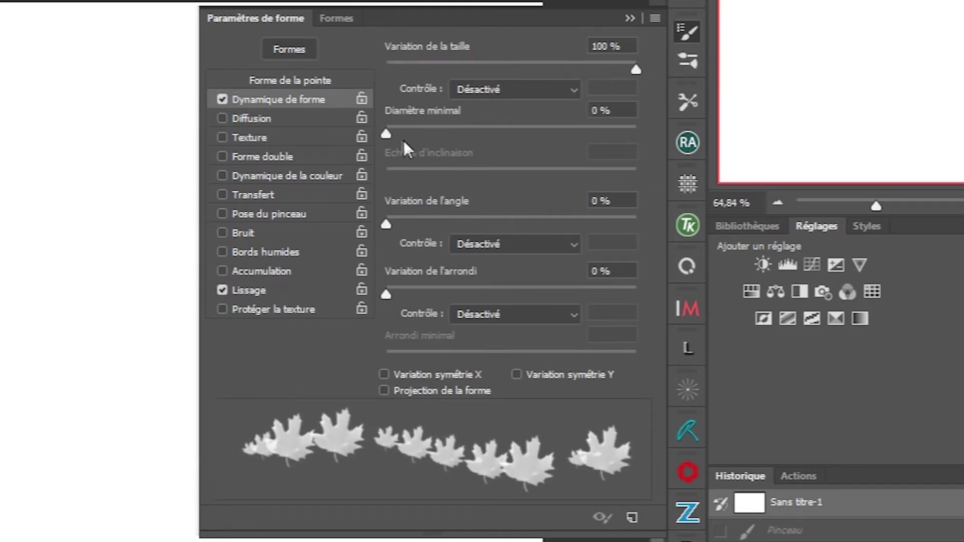
mouse_move(387, 134)
left_mouse_down()
mouse_move(466, 133)
mouse_move(384, 134)
left_mouse_up()
left_click_drag(385, 224, 658, 234)
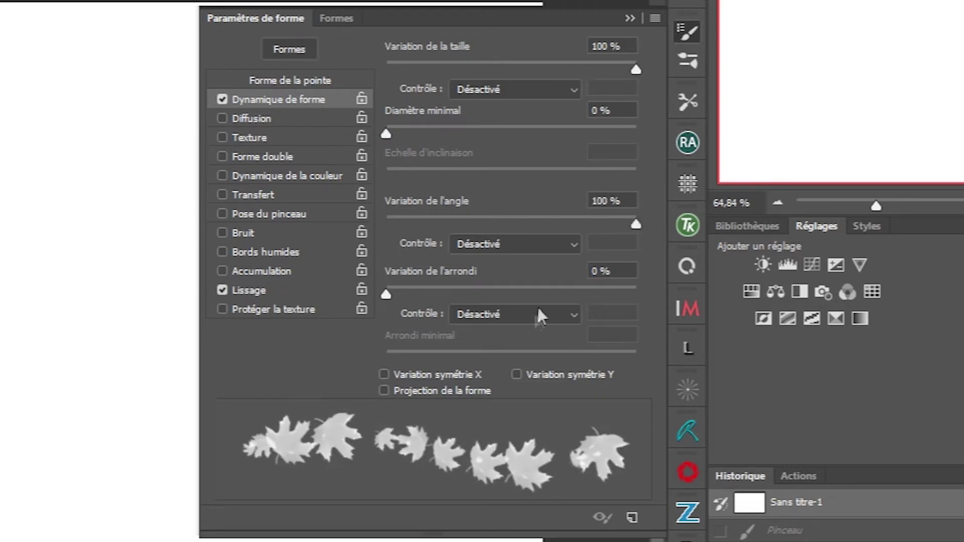
left_click_drag(386, 295, 521, 294)
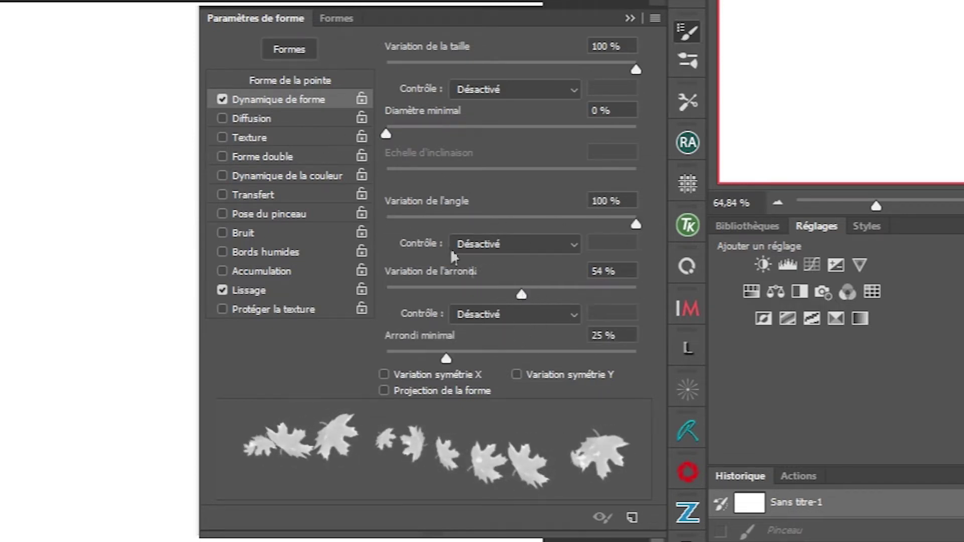
Enable scattering (Diffusion) for the leaf brush at 24 % with a count of 1
left_click(245, 119)
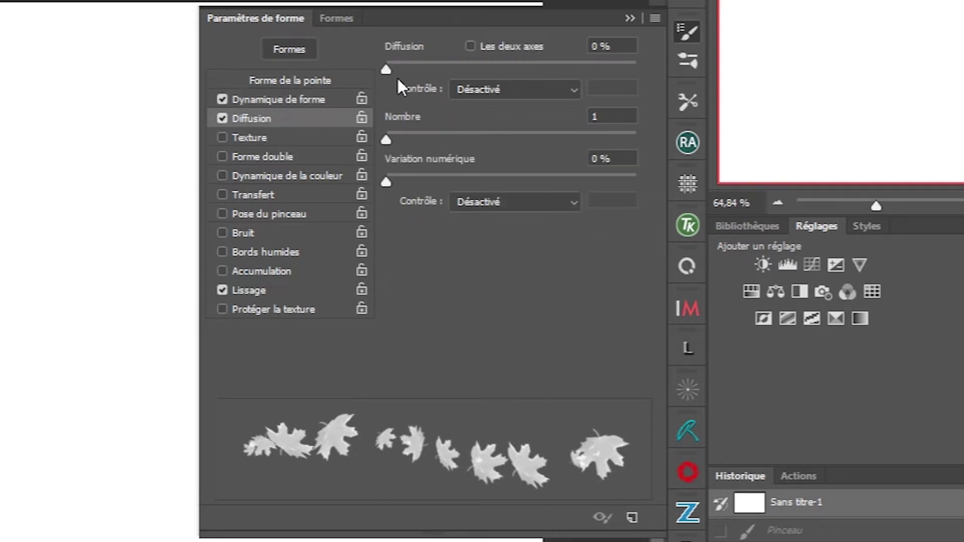
mouse_move(387, 70)
left_mouse_down()
mouse_move(438, 74)
mouse_move(393, 72)
left_mouse_up()
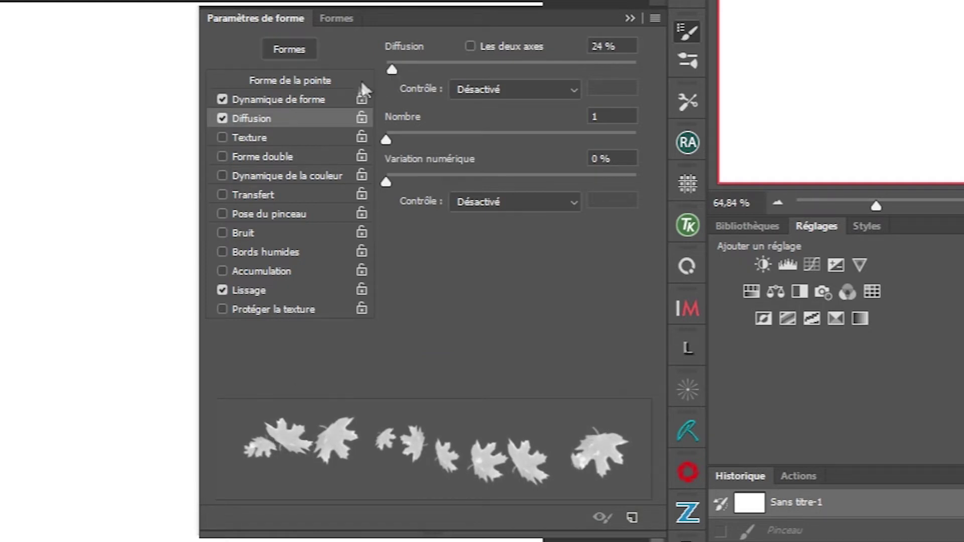
mouse_move(385, 140)
left_mouse_down()
mouse_move(510, 133)
mouse_move(382, 142)
left_mouse_up()
Enable colour dynamics applied per tip with foreground/background variation at 100 %, and paint a horizontal test row of leaves
left_click(245, 176)
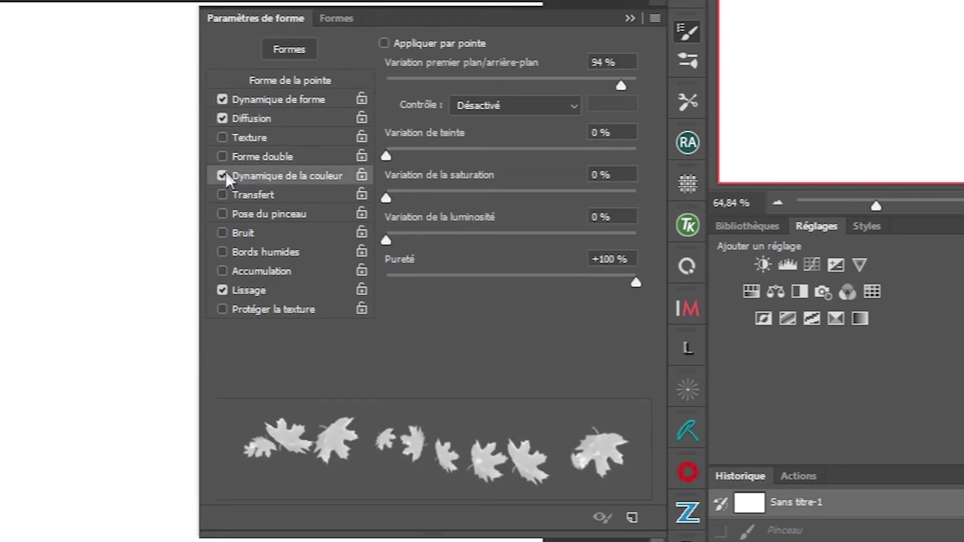
mouse_move(621, 86)
left_mouse_down()
mouse_move(360, 83)
mouse_move(649, 69)
left_mouse_up()
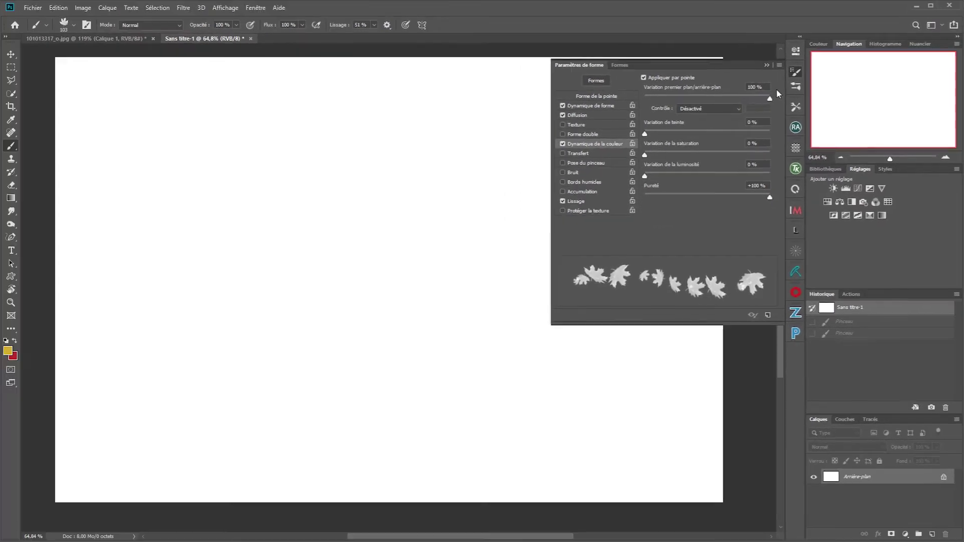
left_click_drag(107, 176, 474, 179)
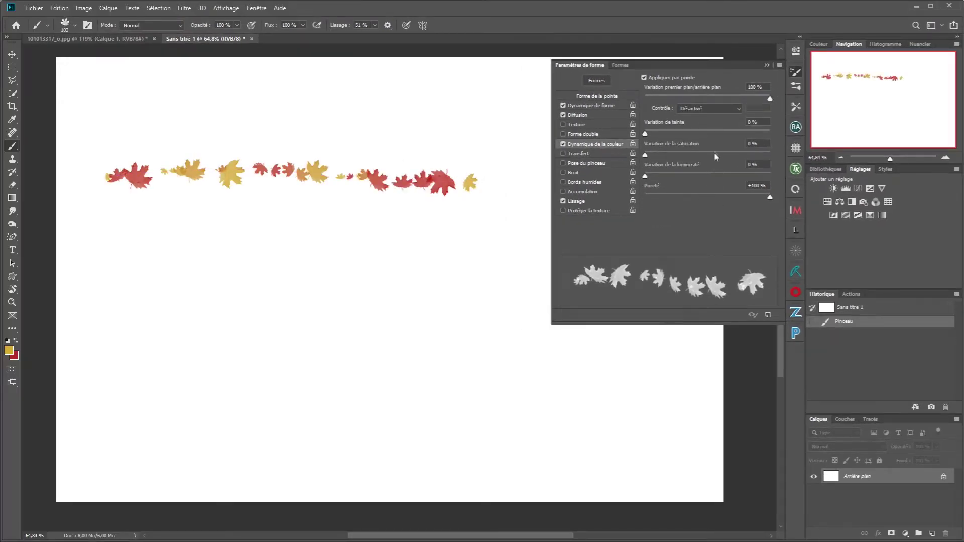
Try a hue variation on a second row of leaves, returning the variation to 0 % and undoing the stroke
left_click_drag(646, 136, 772, 134)
left_click_drag(112, 250, 475, 249)
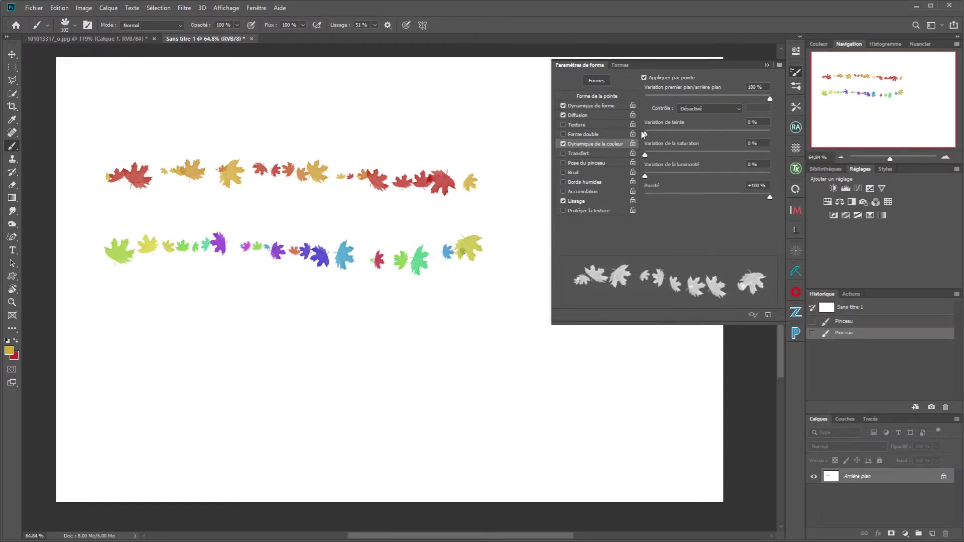
key("ctrl+z")
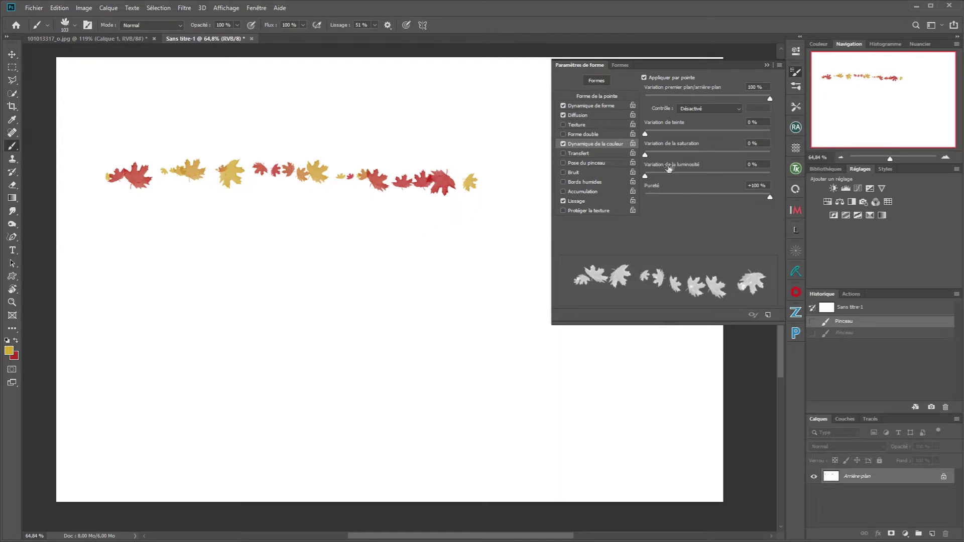
Paint a second test row of leaves with saturation and brightness variation at 0 %, and a third row with the brush enlarged to 218 px
left_click_drag(651, 155, 719, 155)
mouse_move(646, 176)
left_mouse_down()
mouse_move(681, 176)
mouse_move(645, 155)
mouse_move(645, 177)
left_mouse_up()
left_click_drag(101, 239, 442, 242)
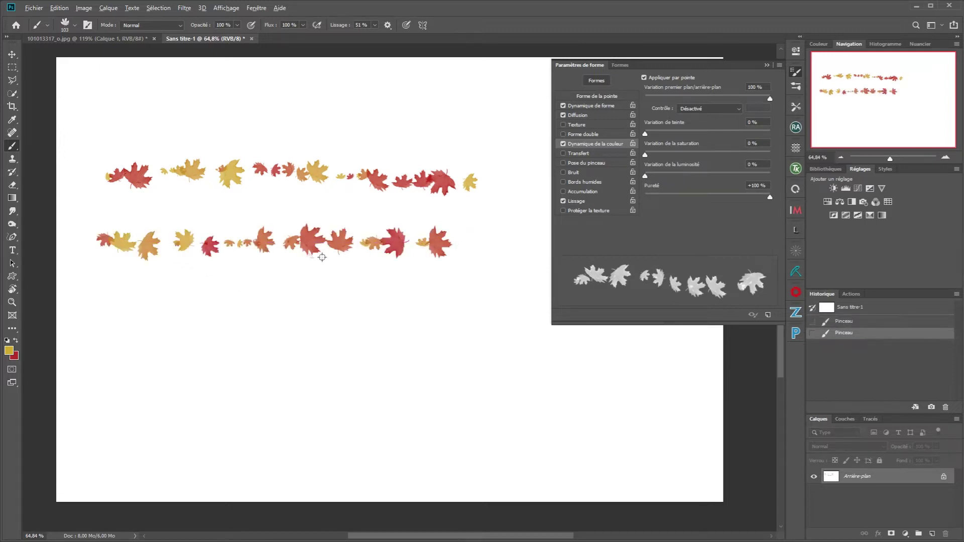
left_click_drag(271, 274, 289, 278)
mouse_move(119, 292)
left_mouse_down()
mouse_move(426, 288)
mouse_move(472, 305)
left_mouse_up()
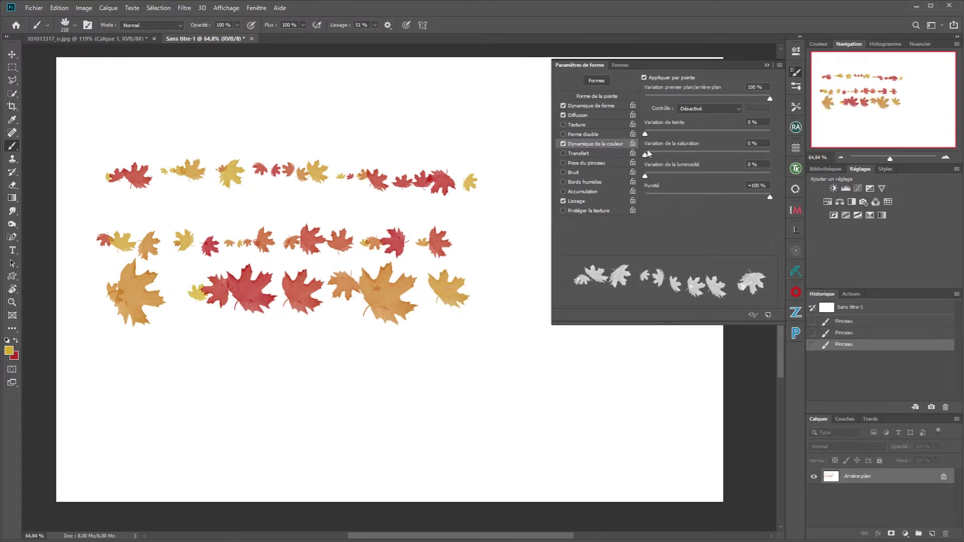
Set the saturation variation to 100 % and the brightness variation to 56 %, painting a test row of leaves after each change
left_click_drag(645, 156, 786, 151)
mouse_move(71, 356)
left_mouse_down()
mouse_move(167, 345)
mouse_move(369, 357)
mouse_move(520, 351)
left_mouse_up()
left_click_drag(714, 173, 715, 176)
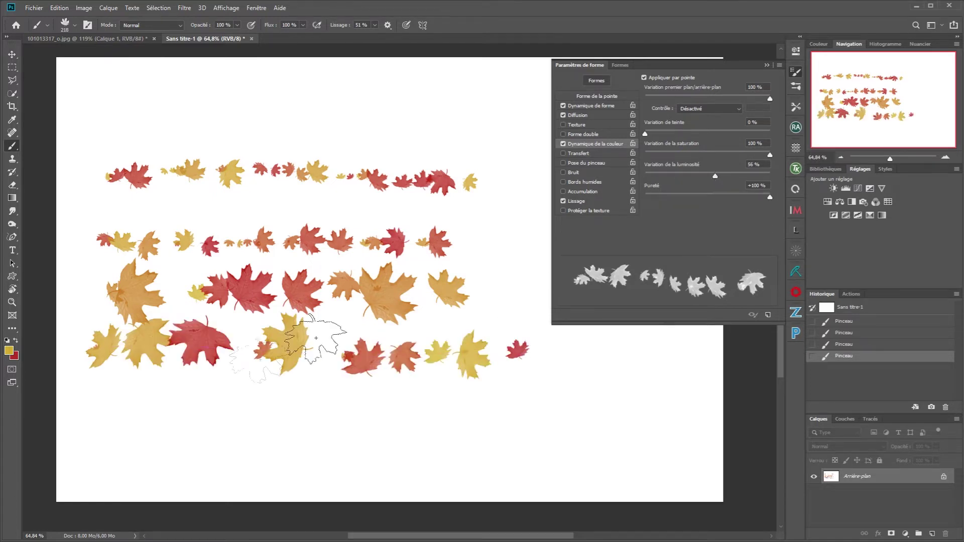
mouse_move(101, 402)
left_mouse_down()
mouse_move(325, 393)
mouse_move(560, 398)
left_mouse_up()
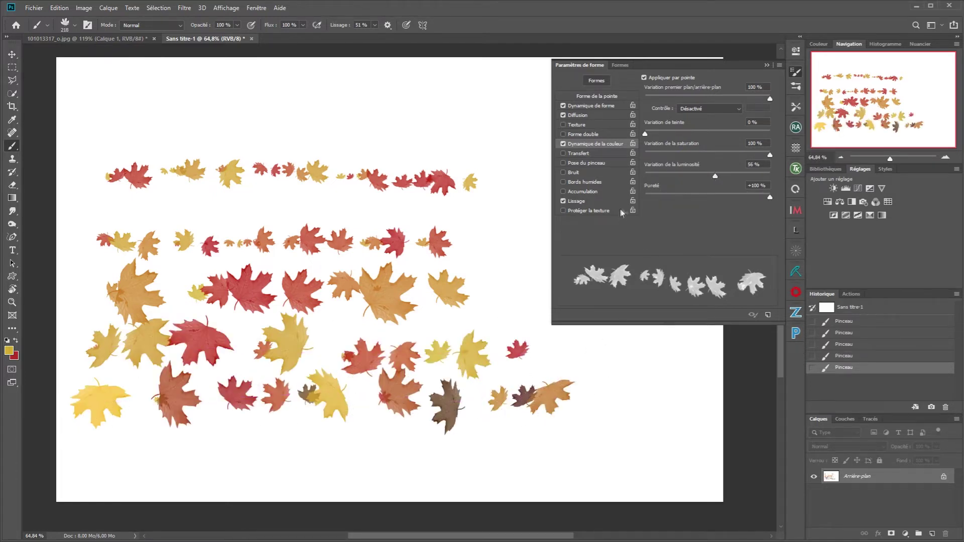
Try the brush's purity at -100 % and +41 % with test rows of leaves, and restore it to +100 %
left_click_drag(771, 198, 646, 197)
mouse_move(101, 435)
left_mouse_down()
mouse_move(613, 427)
mouse_move(211, 427)
left_mouse_up()
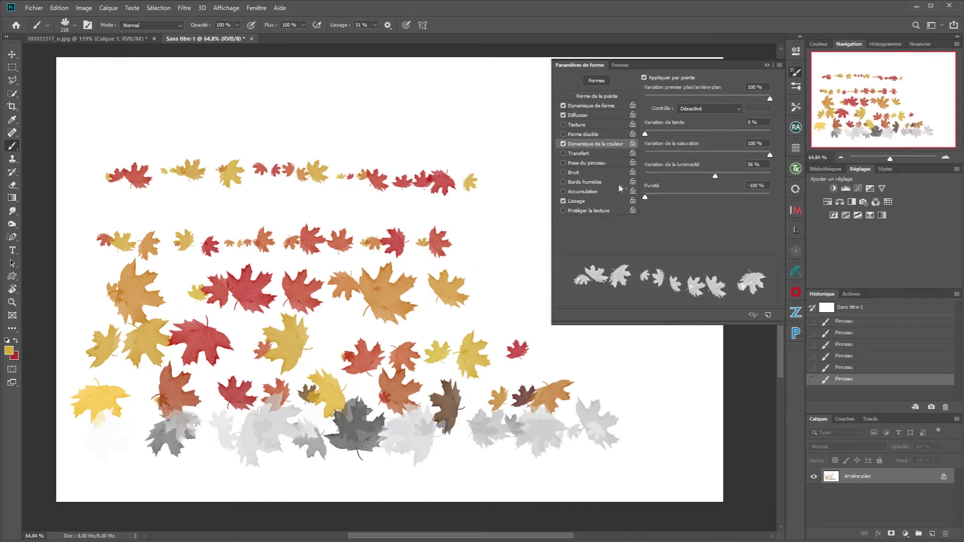
left_click_drag(647, 198, 733, 197)
left_click_drag(151, 206, 374, 206)
left_click_drag(150, 113, 322, 113)
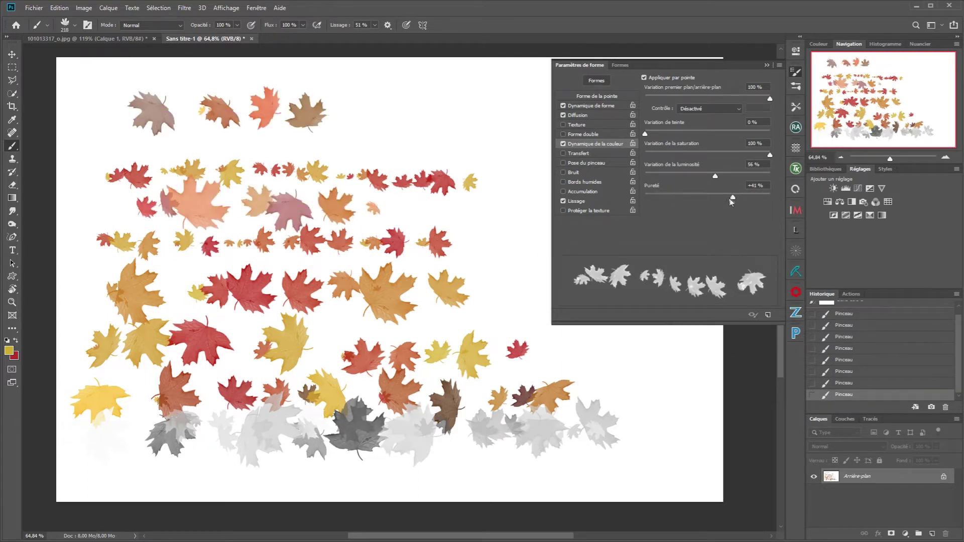
left_click_drag(757, 199, 772, 198)
Select the whole canvas, fill it with white at 100 % opacity, and add a new layer above the background
key("ctrl+a")
key("shift+BackSpace")
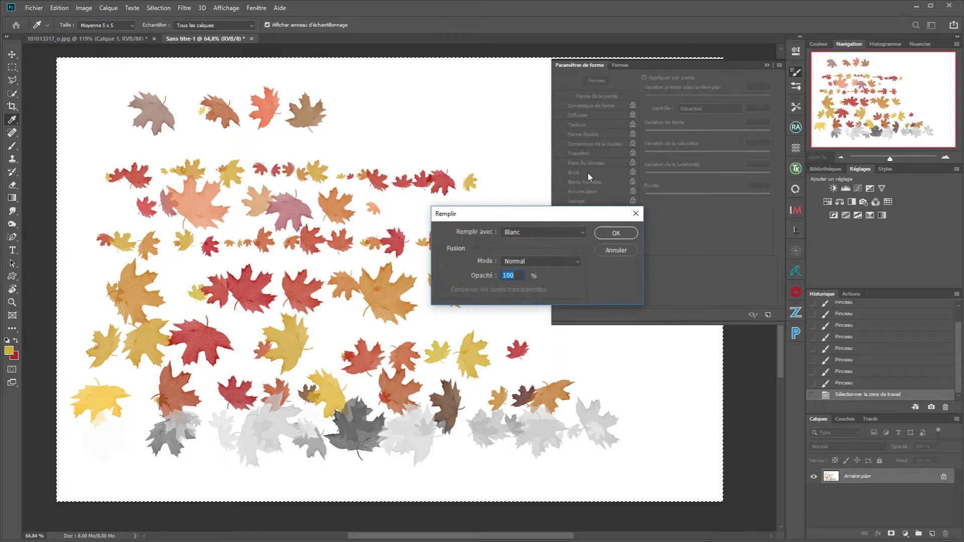
key("Return")
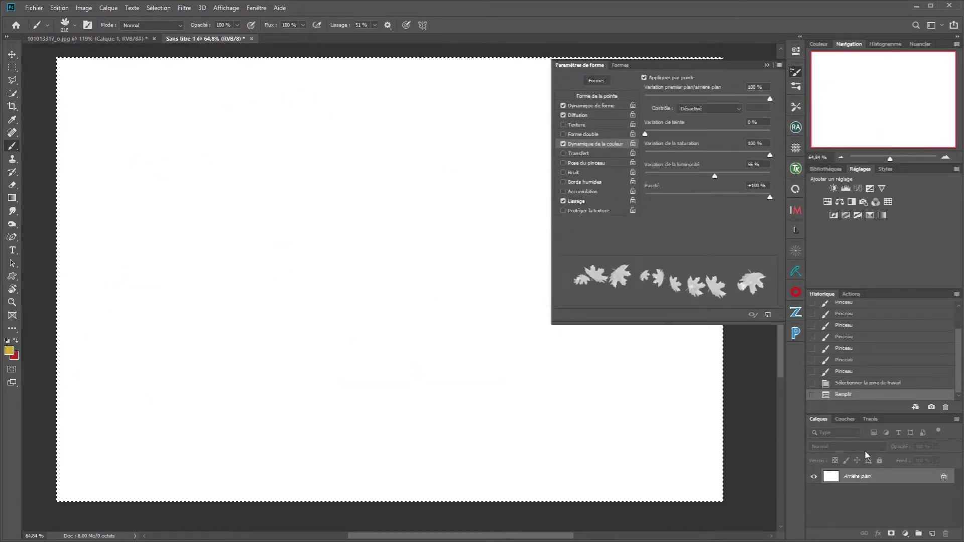
left_click(932, 534)
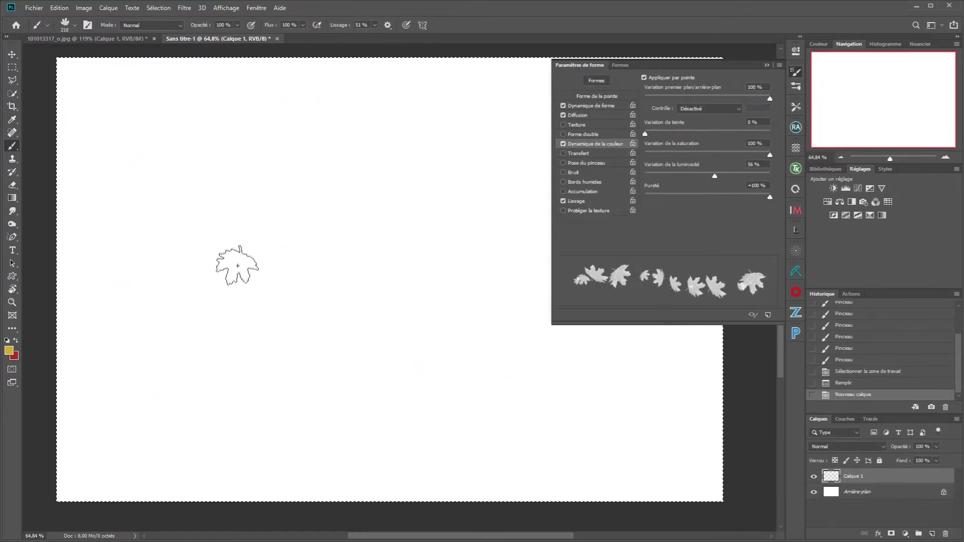
Reduce the leaf brush to 177 px while trying looping freehand strokes on Calque 1, and undo the strokes
mouse_move(122, 211)
left_mouse_down()
mouse_move(172, 183)
mouse_move(268, 294)
left_mouse_up()
mouse_move(280, 353)
left_mouse_down()
mouse_move(322, 204)
mouse_move(221, 318)
left_mouse_up()
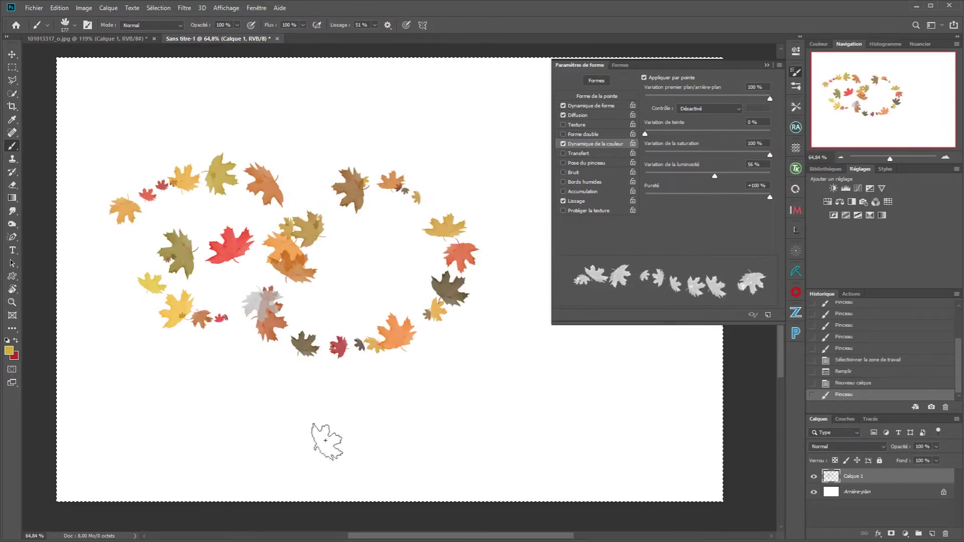
mouse_move(193, 387)
left_mouse_down()
mouse_move(268, 427)
mouse_move(469, 345)
left_mouse_up()
key("ctrl+z")
key("ctrl+z")
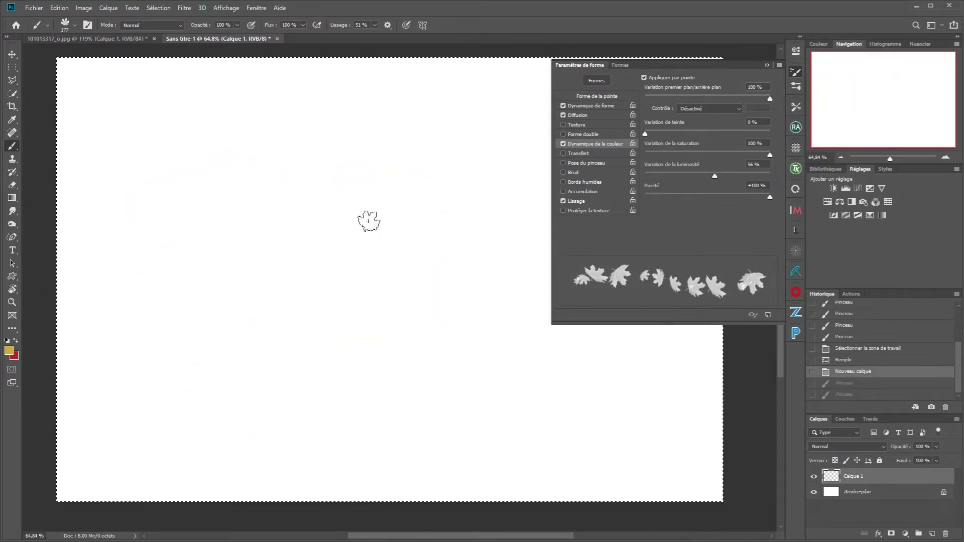
Clear the canvas selection and draw an open wavy path with eight anchor points across the upper half of the canvas using the Pen tool
left_click(767, 65)
key("ctrl+d")
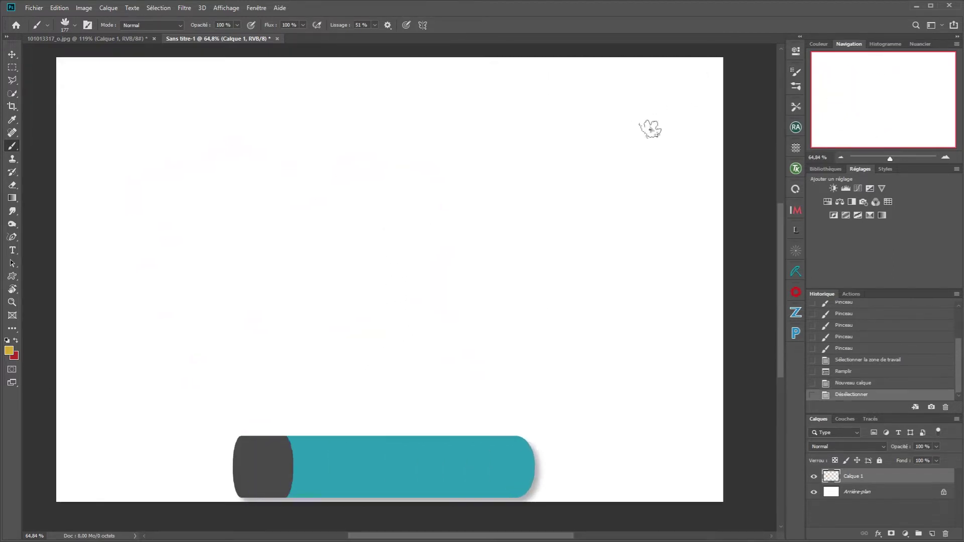
left_click(10, 240)
right_click(14, 237)
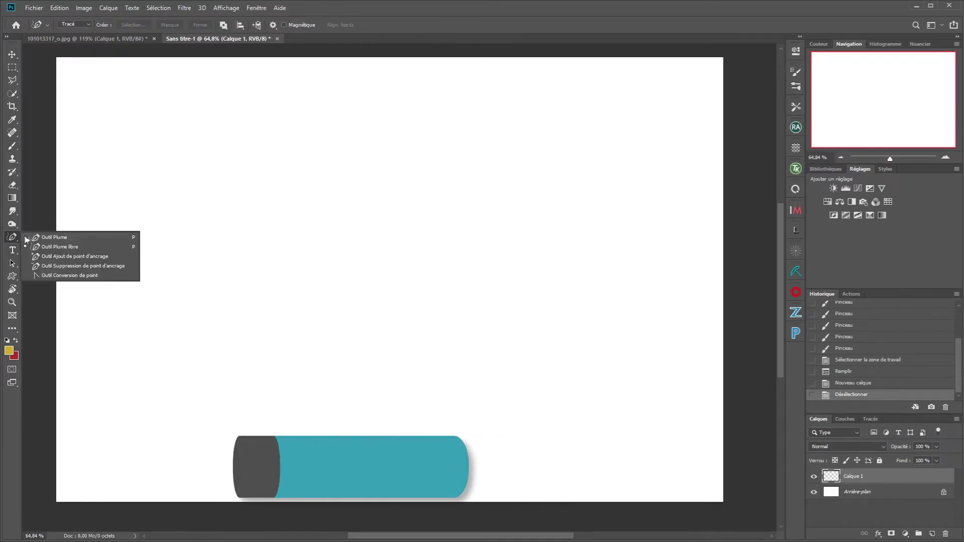
left_click(43, 237)
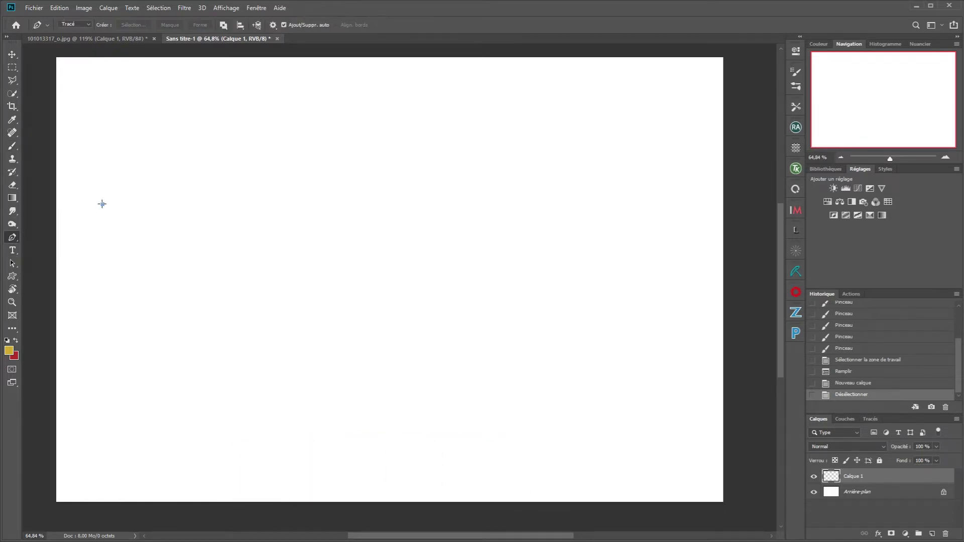
left_click_drag(103, 204, 221, 146)
left_click_drag(238, 189, 244, 213)
left_click_drag(256, 269, 267, 277)
left_click_drag(366, 221, 370, 211)
left_click_drag(369, 143, 387, 128)
left_click_drag(462, 125, 490, 123)
left_click_drag(547, 232, 634, 252)
left_click_drag(683, 226, 707, 217)
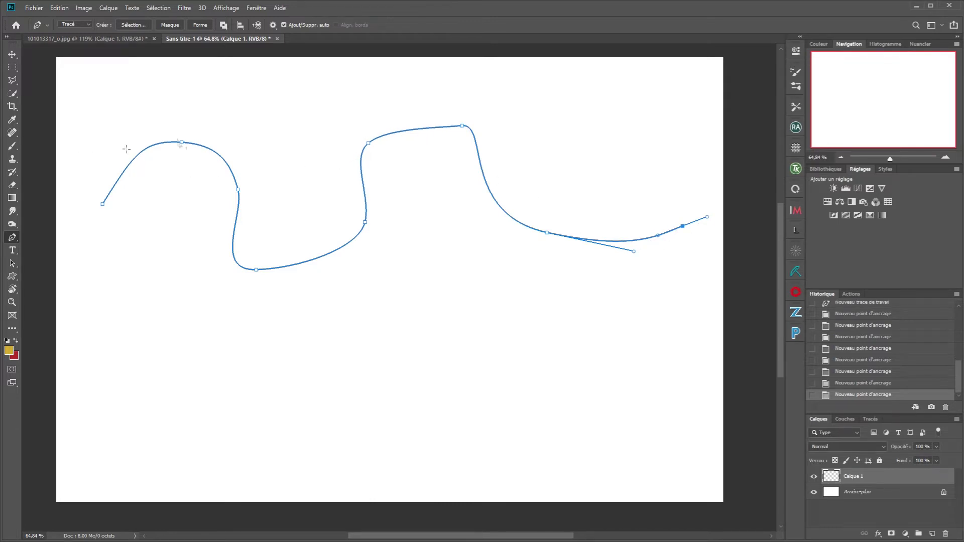
Stroke the wavy path on Calque 1 with the Forme brush tool, without simulated pressure
right_click(265, 144)
left_click(296, 215)
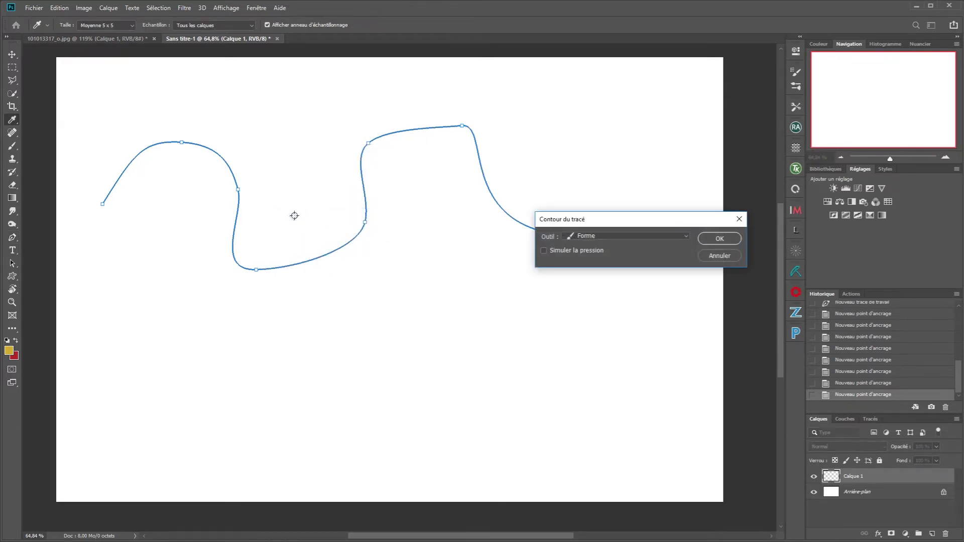
left_click(720, 239)
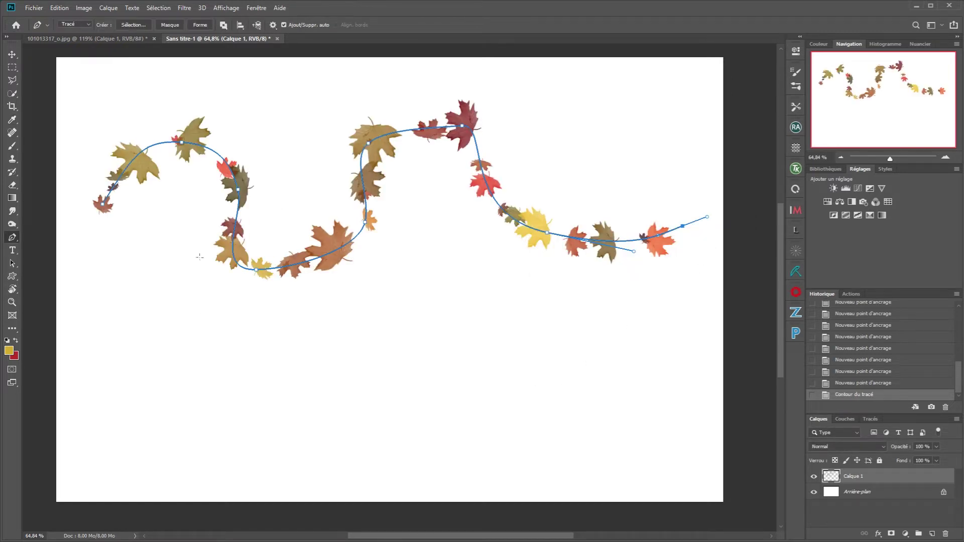
Stroke the wavy path two more times on Calque 1 with the Forme brush tool, without simulated pressure
right_click(505, 208)
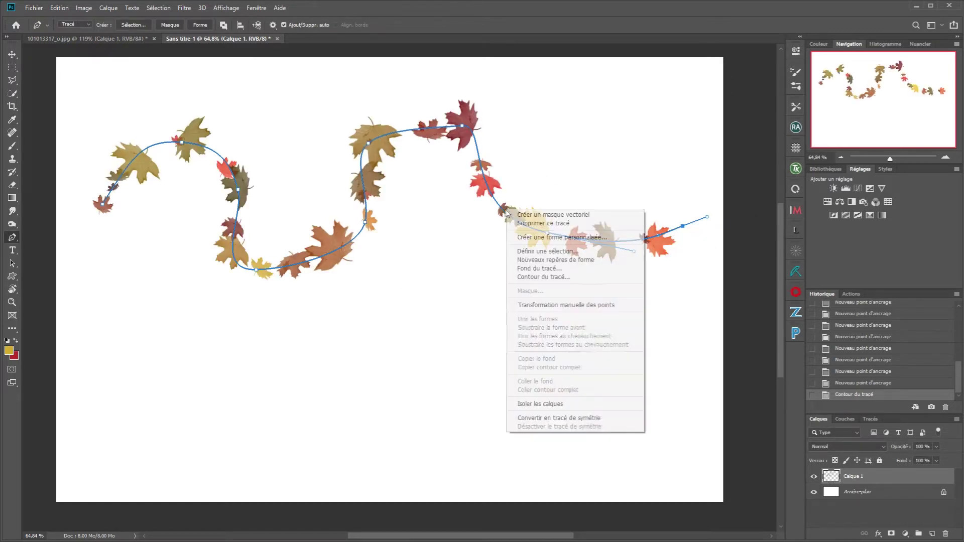
left_click(544, 279)
left_click(719, 239)
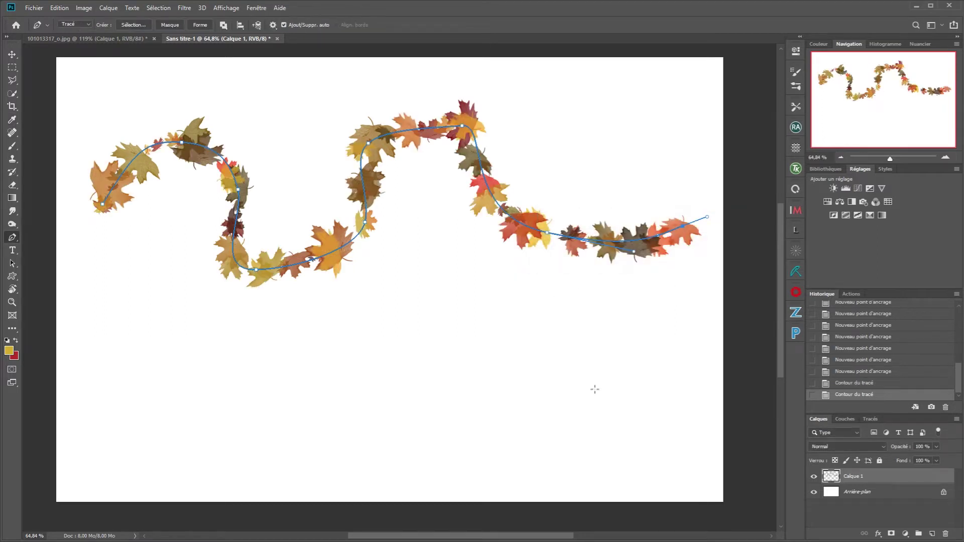
right_click(543, 249)
left_click(581, 316)
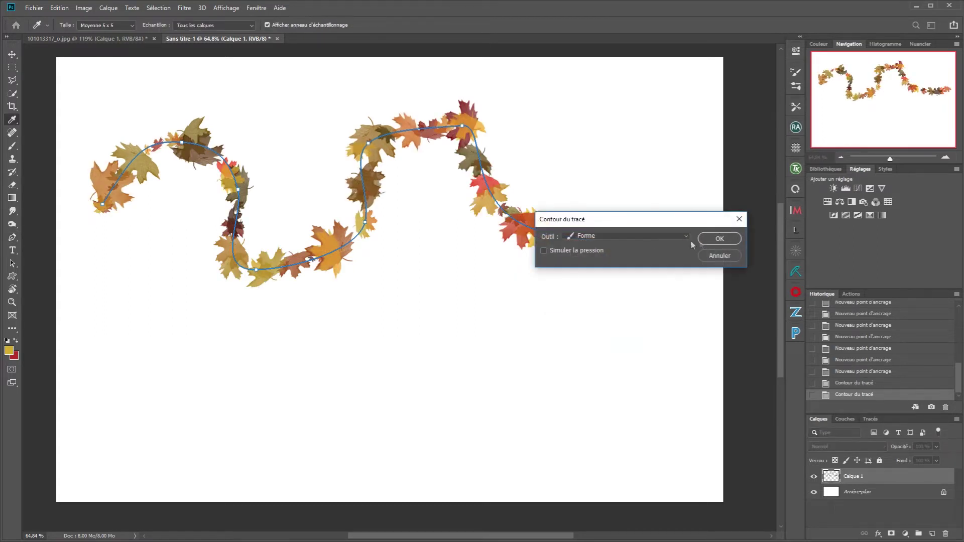
left_click(720, 239)
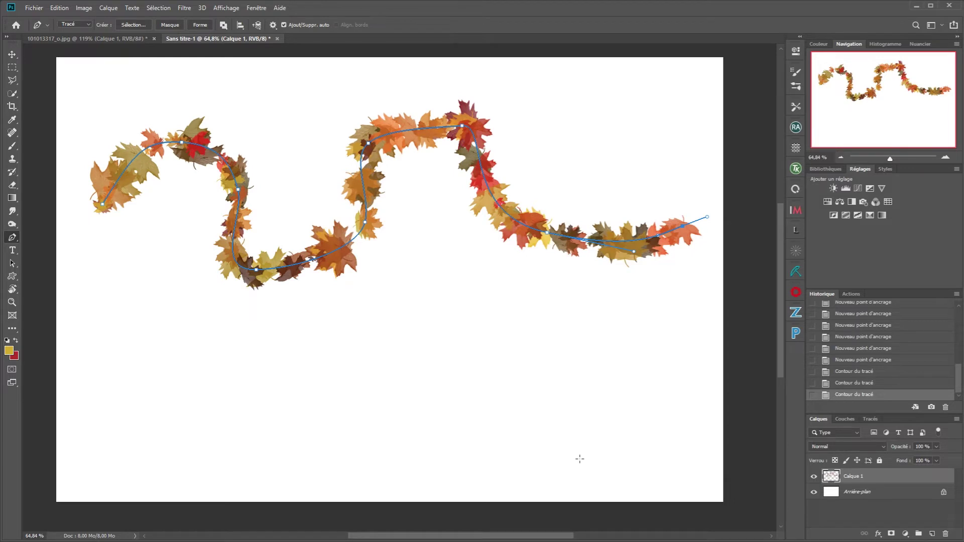
Enlarge the leaf brush to 392 px and stroke the wavy path once more on Calque 1 with the Forme tool
left_click(12, 146)
mouse_move(346, 215)
left_mouse_down()
mouse_move(382, 215)
mouse_move(355, 225)
left_mouse_up()
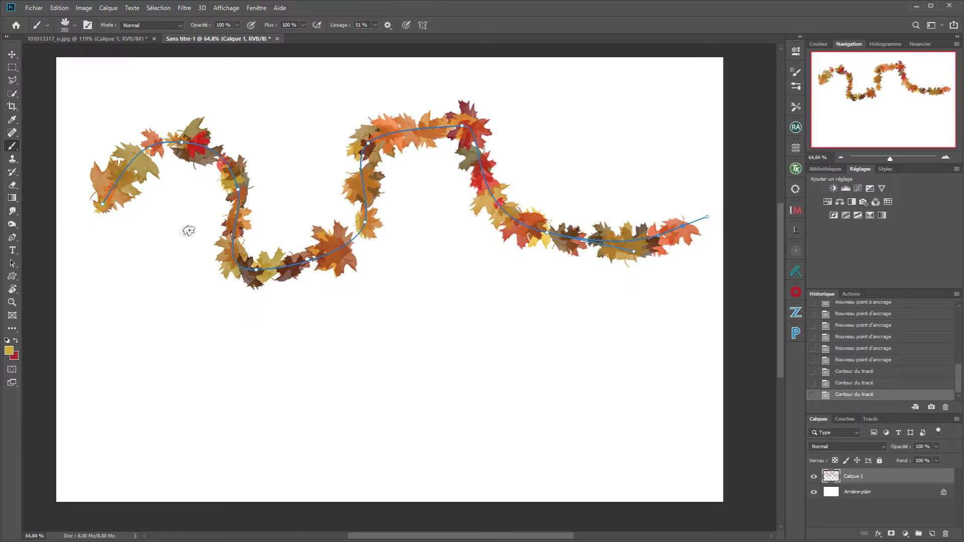
left_click(12, 237)
right_click(227, 233)
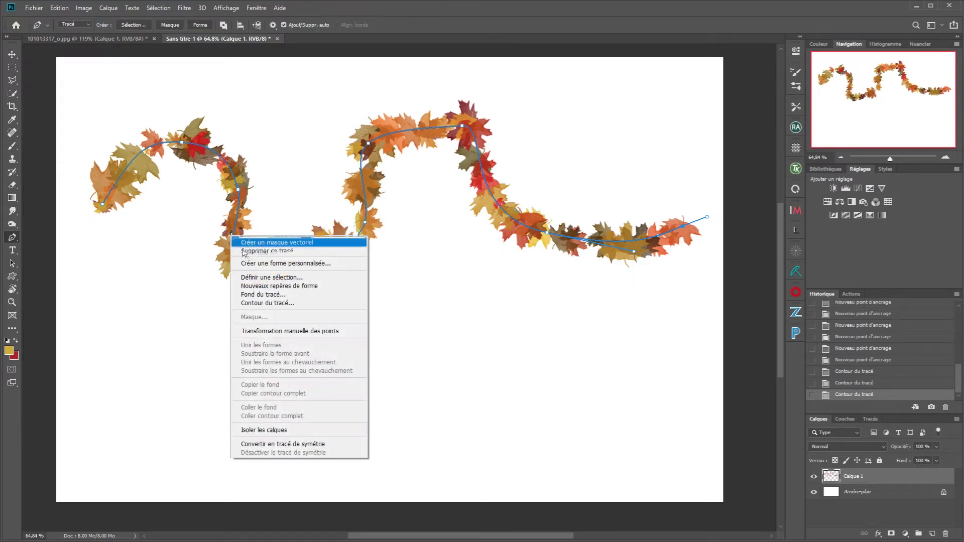
left_click(274, 304)
left_click(717, 240)
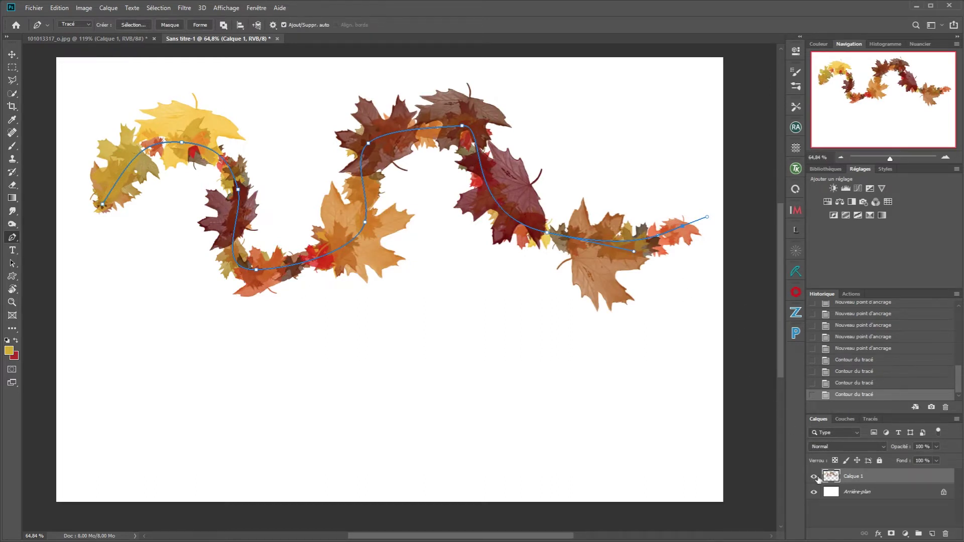
Hide Calque 1 and delete the wavy path
left_click(814, 477)
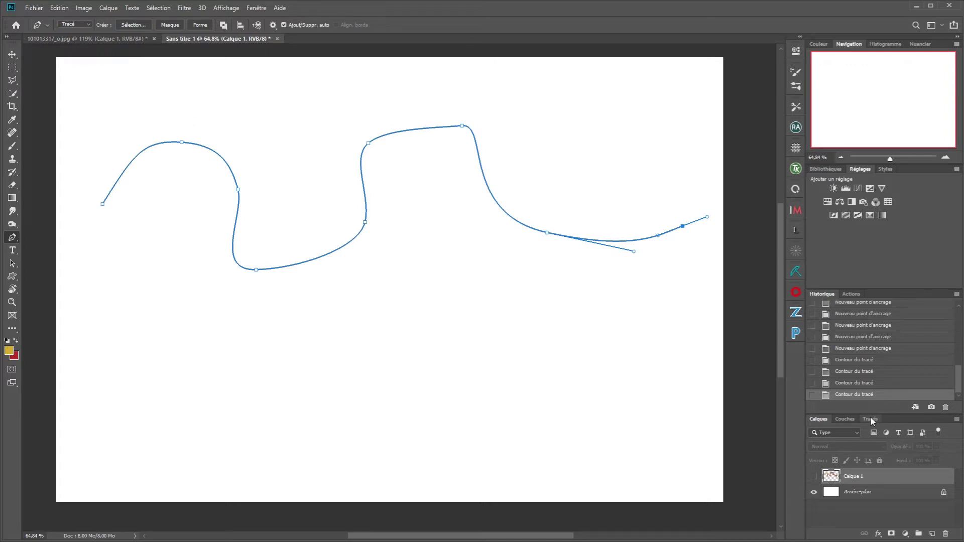
right_click(504, 233)
left_click(527, 248)
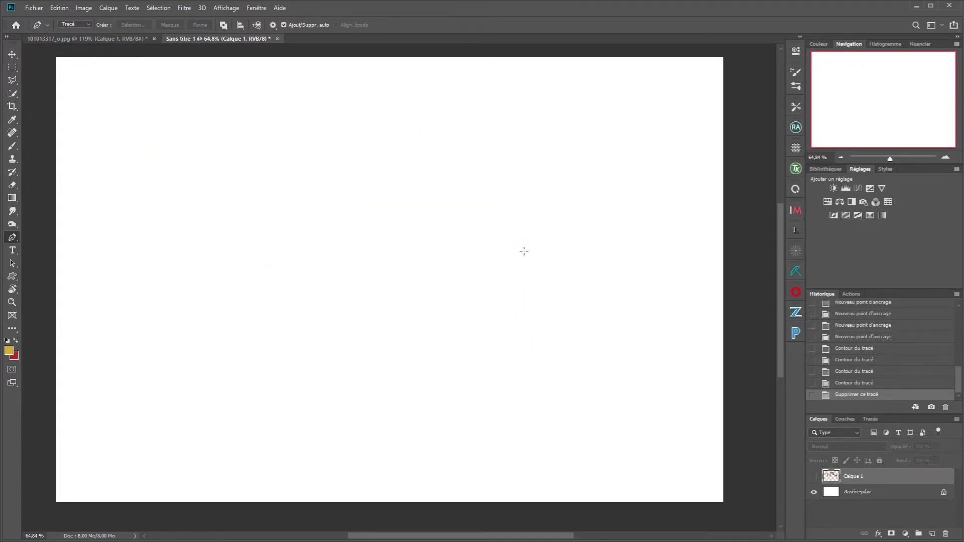
Draw a long freehand path with overlapping loops across the whole canvas using the Freeform Pen tool
right_click(15, 243)
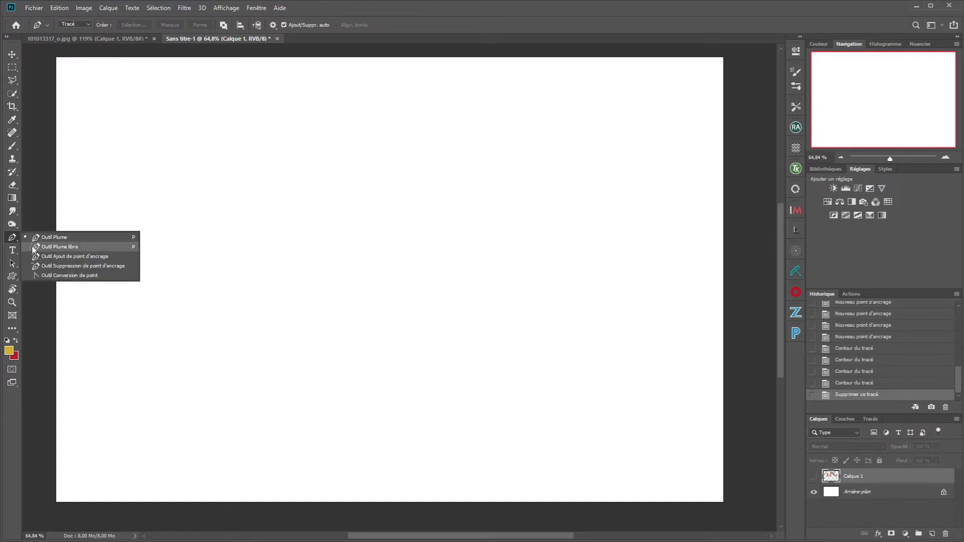
left_click(50, 245)
mouse_move(79, 172)
left_mouse_down()
mouse_move(153, 104)
mouse_move(193, 197)
mouse_move(220, 110)
mouse_move(227, 203)
mouse_move(313, 129)
mouse_move(213, 204)
mouse_move(223, 286)
mouse_move(251, 147)
mouse_move(112, 268)
mouse_move(216, 160)
mouse_move(387, 243)
mouse_move(296, 200)
mouse_move(333, 205)
mouse_move(637, 179)
mouse_move(540, 266)
mouse_move(561, 421)
mouse_move(284, 443)
mouse_move(208, 341)
mouse_move(698, 206)
mouse_move(728, 178)
left_mouse_up()
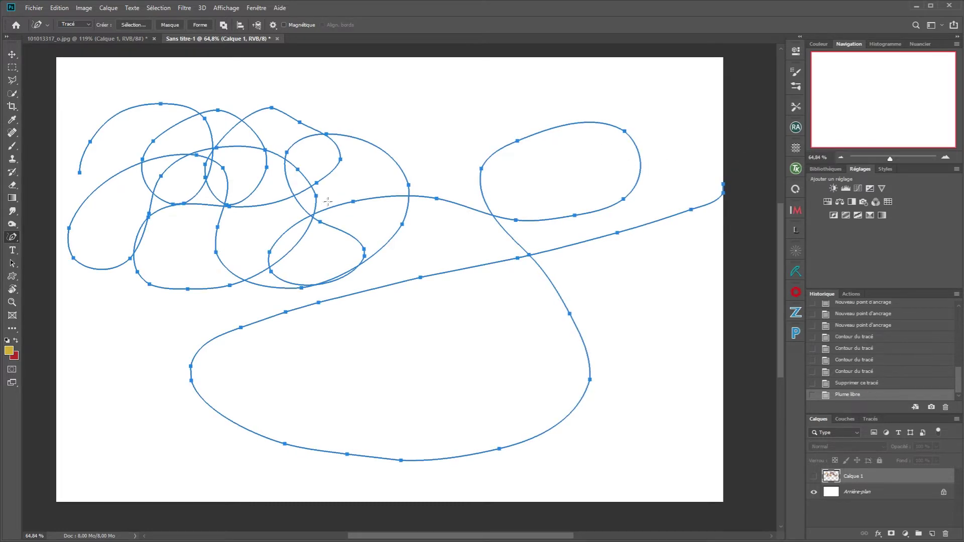
Reduce the leaf brush to 122 px, try a short stroke on a new layer, and undo the stroke and the layer
right_click(306, 191)
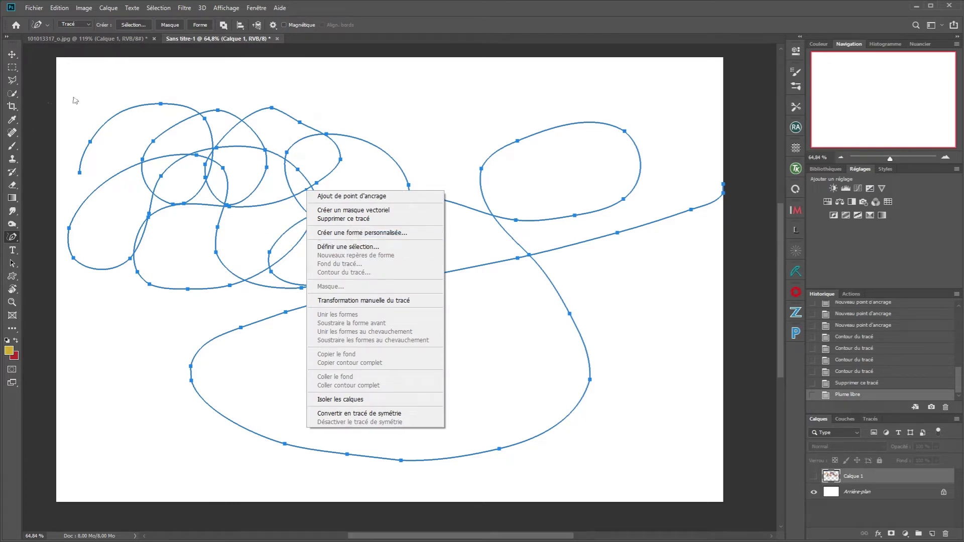
left_click(13, 147)
left_click(13, 147)
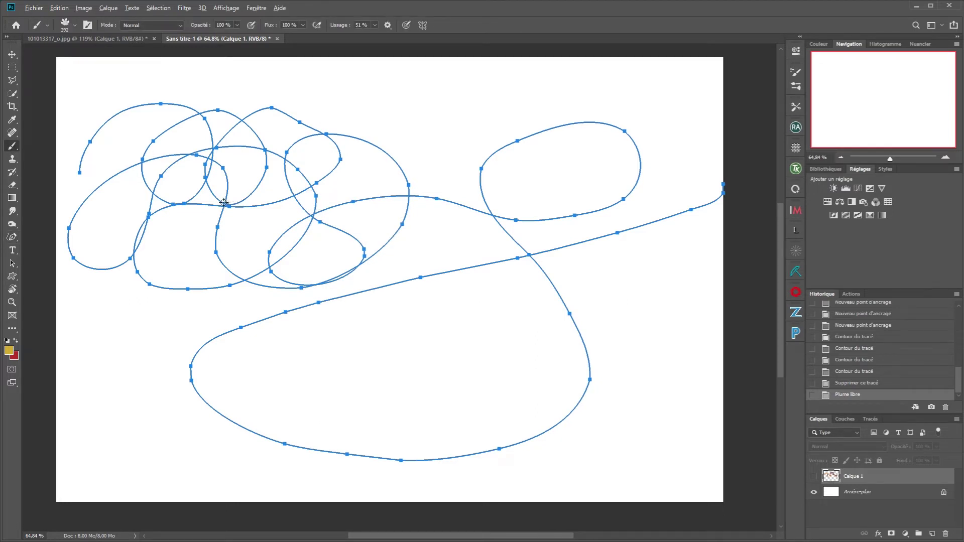
left_click(933, 534)
left_click(234, 271)
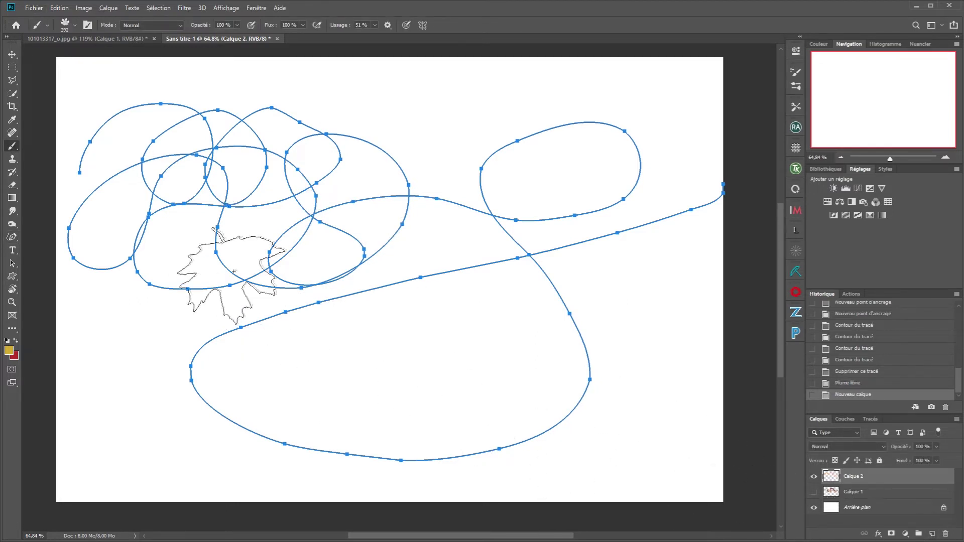
left_click_drag(234, 271, 193, 282)
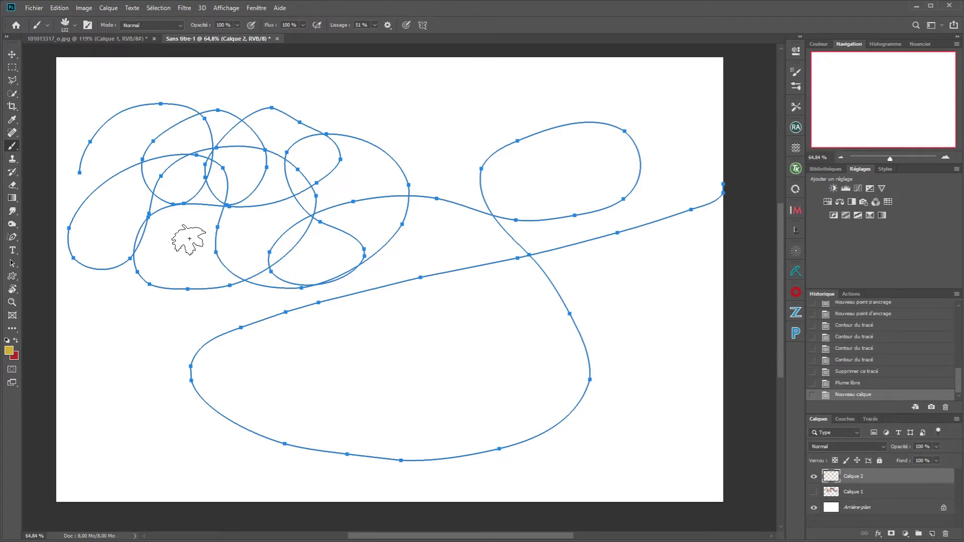
mouse_move(95, 397)
left_mouse_down()
mouse_move(169, 352)
mouse_move(162, 443)
mouse_move(197, 400)
left_mouse_up()
key("ctrl+z")
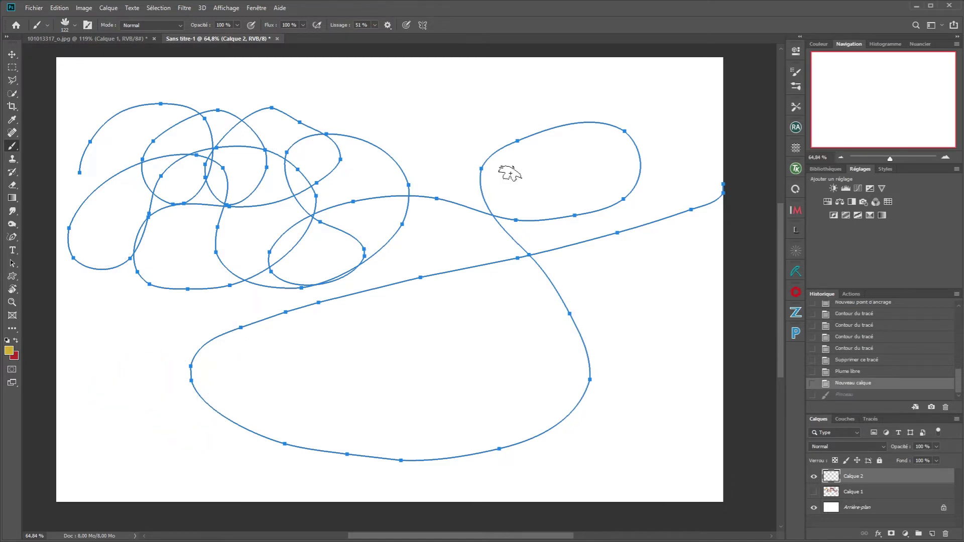
key("ctrl+z")
Set the leaf brush tip's spacing to 58 % and return to the Freeform Pen tool
left_click(796, 74)
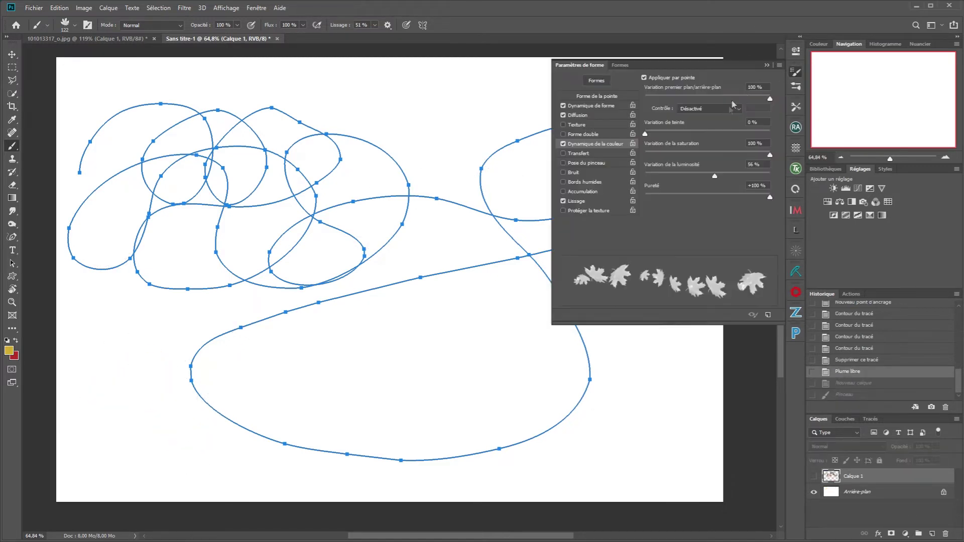
left_click(598, 98)
left_click_drag(702, 234, 680, 238)
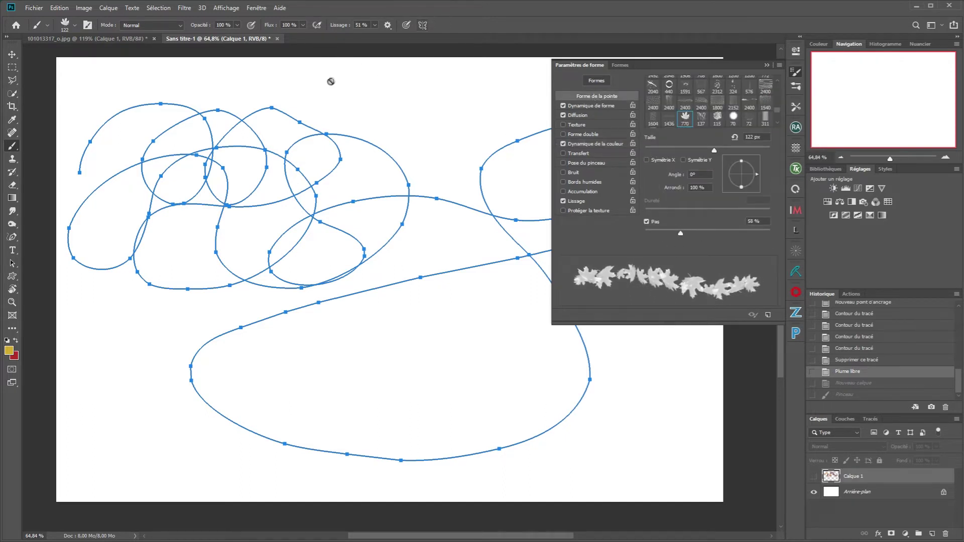
left_click(12, 238)
left_click(765, 67)
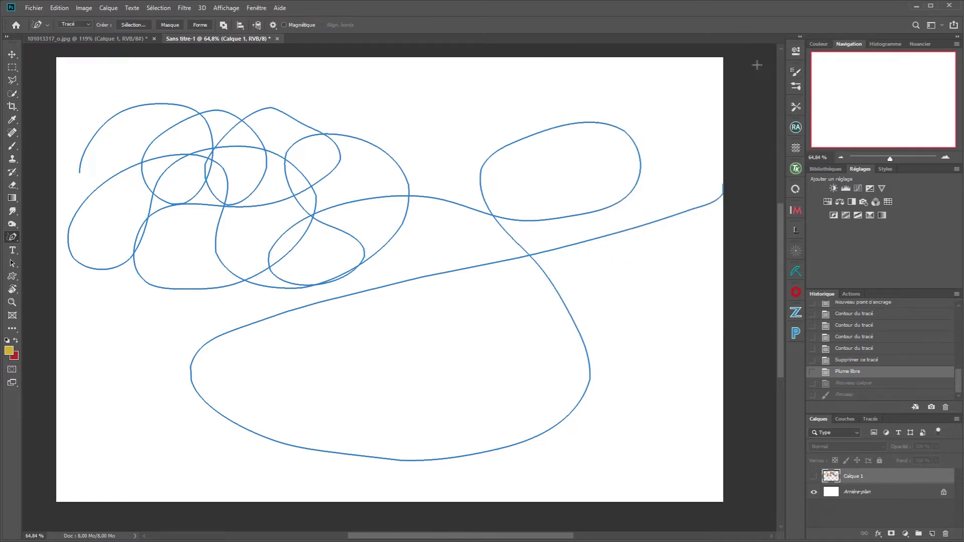
Add a new layer and stroke the looping work path on it with the Forme brush tool, without simulated pressure
left_click(932, 534)
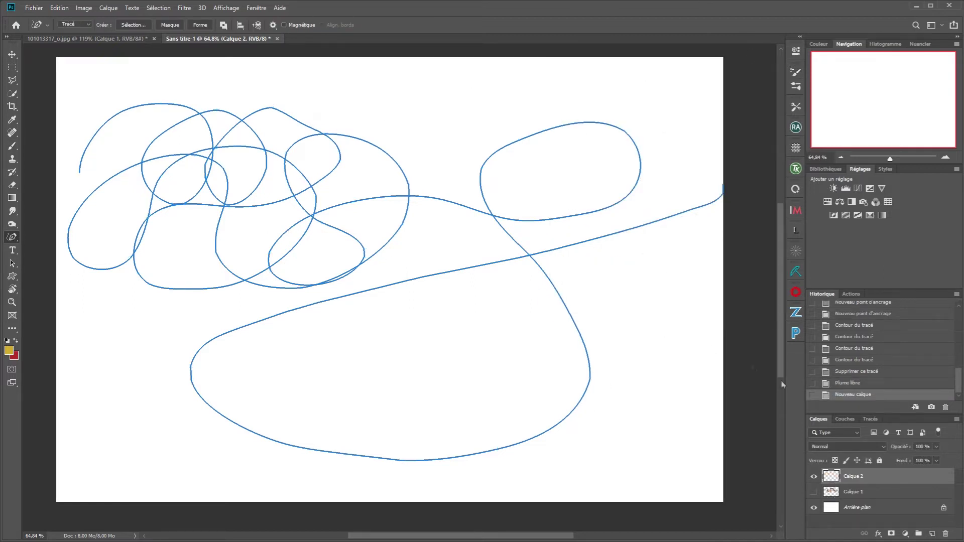
left_click(870, 419)
right_click(848, 432)
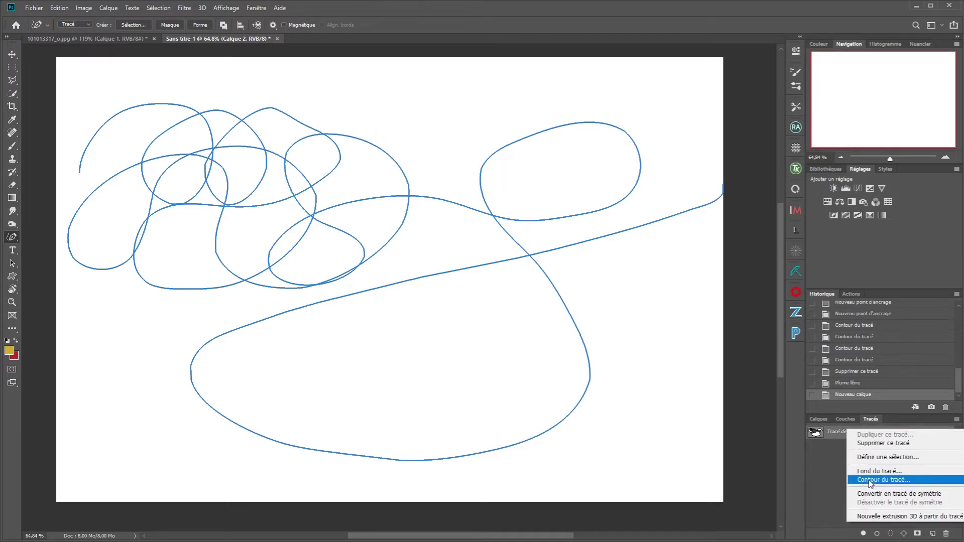
left_click(884, 479)
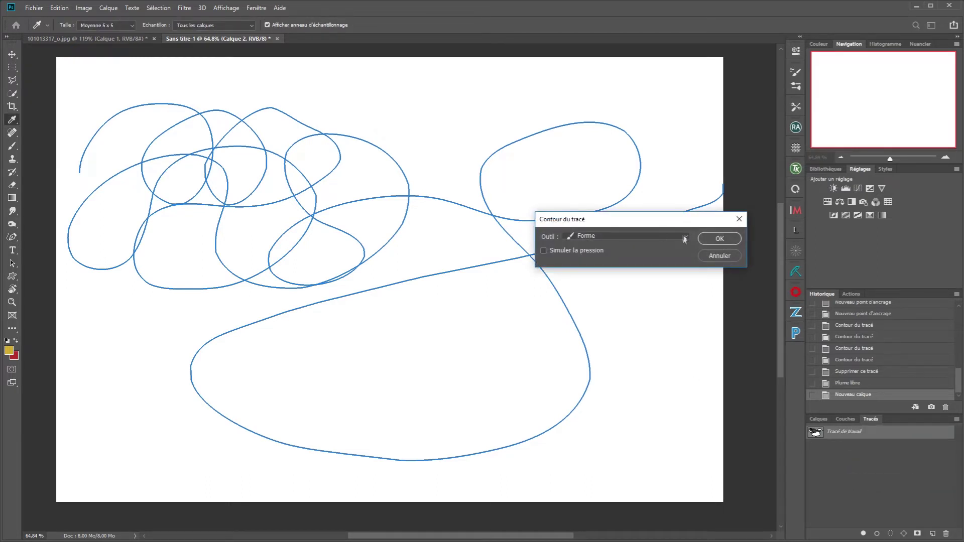
left_click(717, 239)
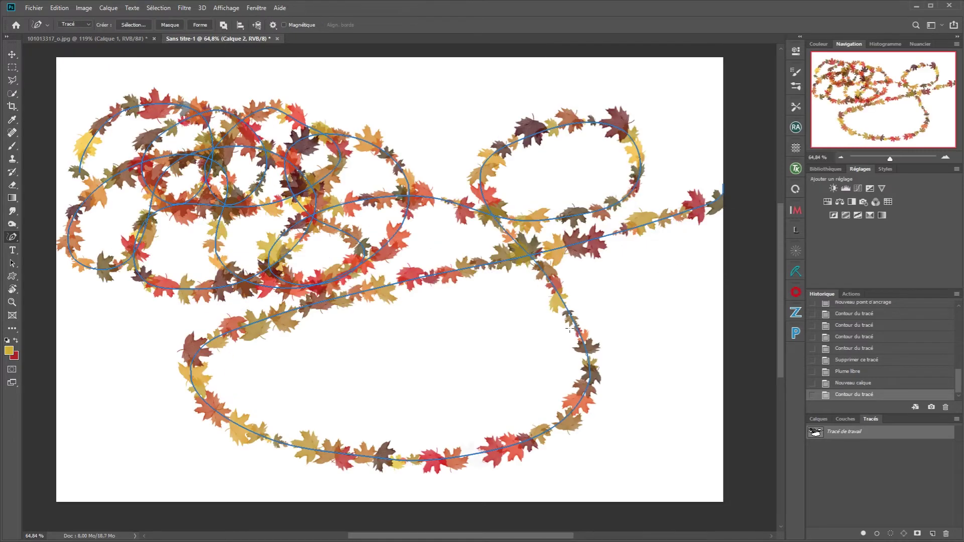
Stroke the looping path two more times on Calque 2 with the Forme tool to thicken the leaf trail
right_click(270, 178)
left_click(293, 249)
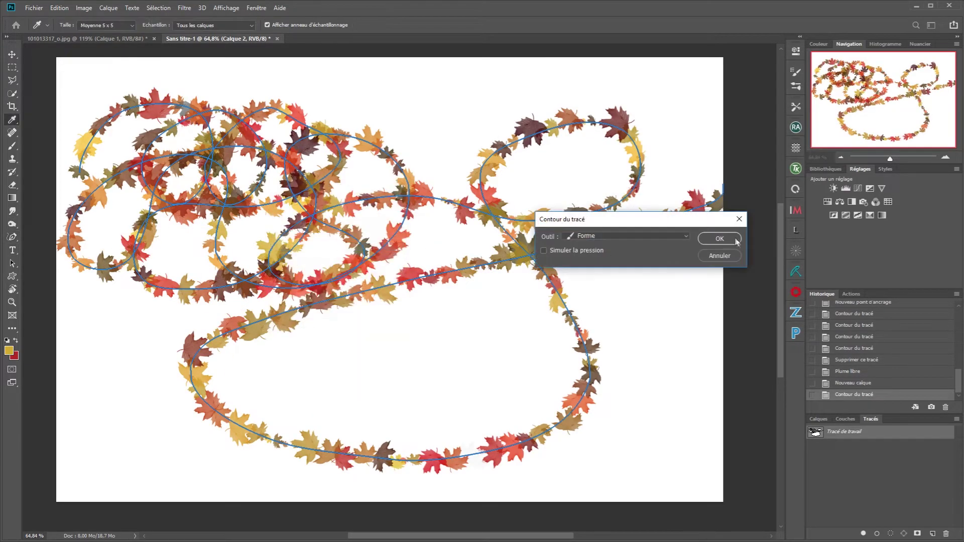
left_click(719, 240)
right_click(480, 225)
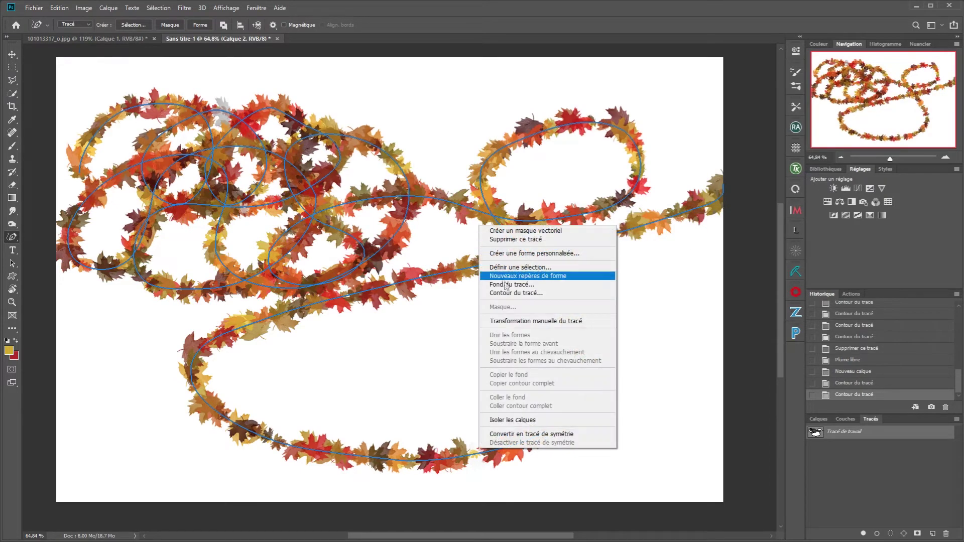
left_click(502, 293)
left_click(718, 240)
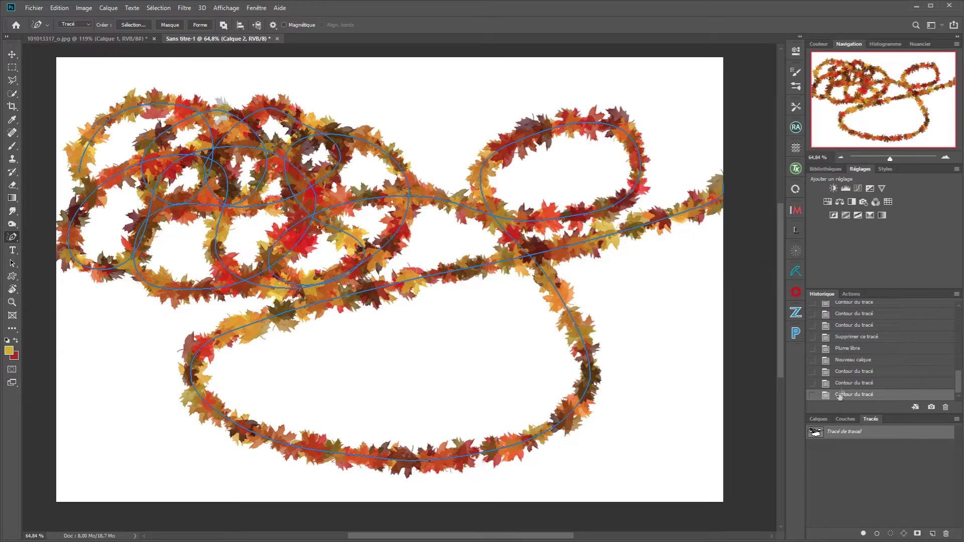
Hide Calque 2, keep Calque 1 hidden, and add a new empty layer on top
left_click(818, 419)
left_click(814, 476)
left_click(814, 492)
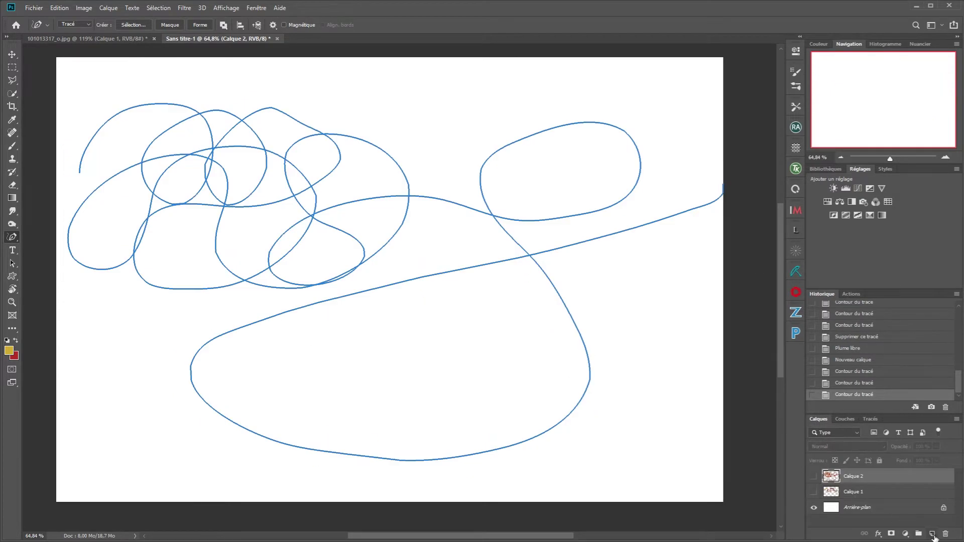
left_click(932, 534)
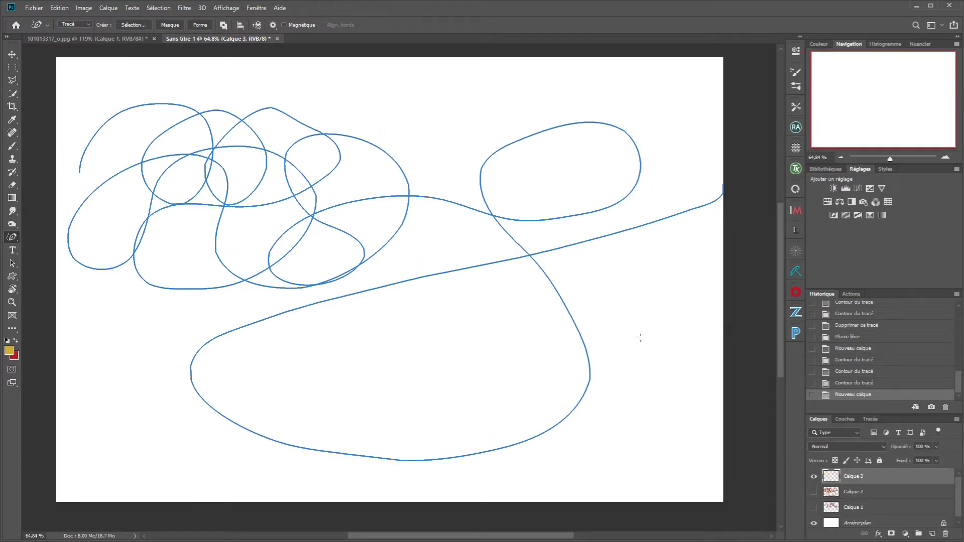
Delete the looping work path and return to the layer list
left_click(870, 419)
right_click(857, 431)
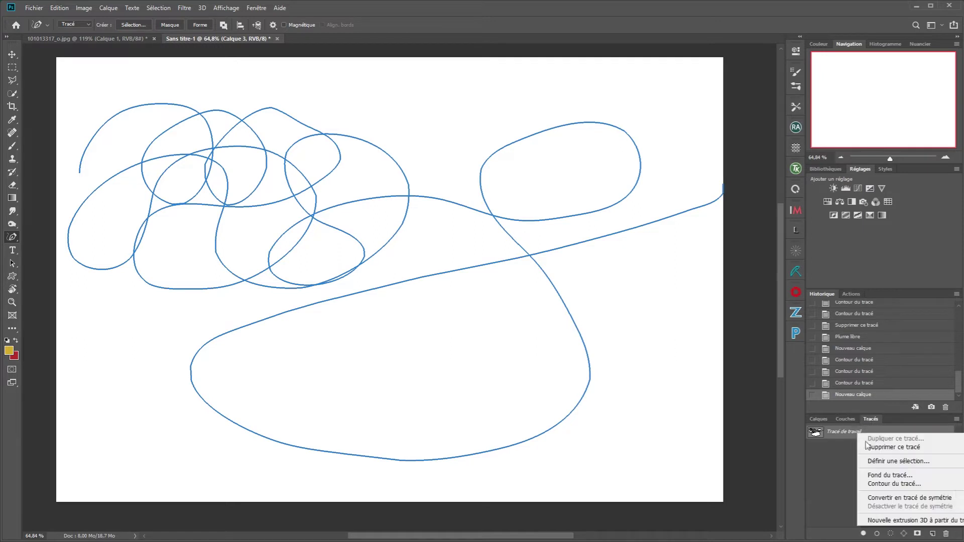
left_click(877, 447)
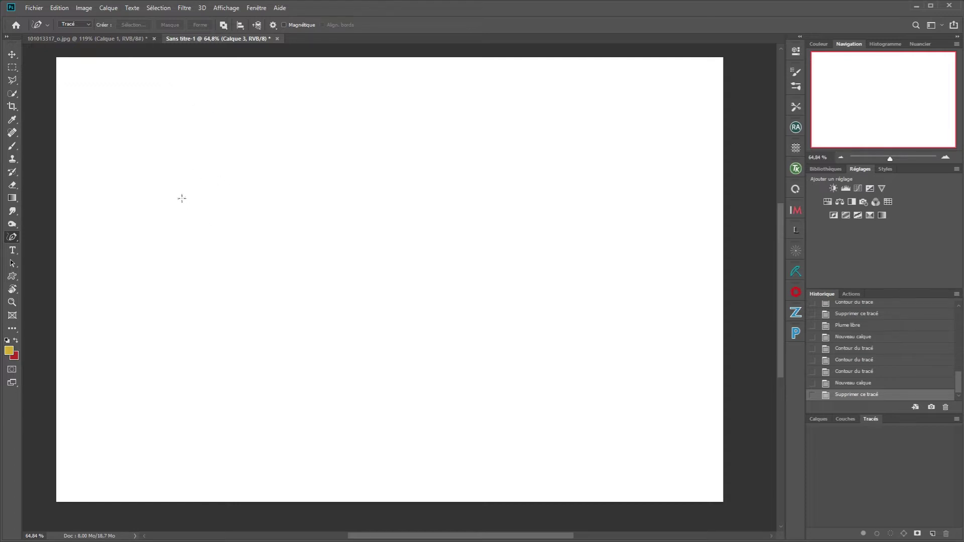
left_click(818, 419)
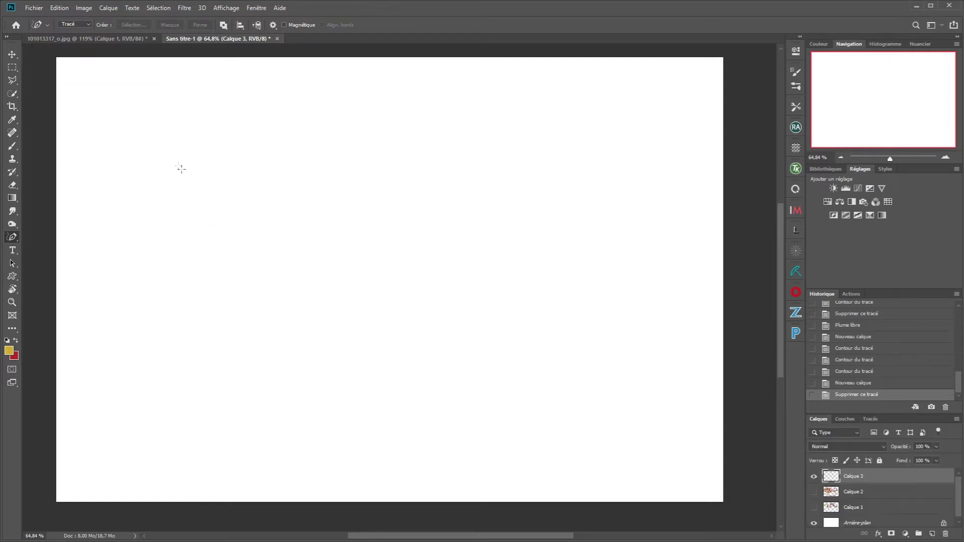
Handwrite the four-letter first name across the canvas on Calque 3 as freeform pen paths, including the first letter's crossbar
mouse_move(188, 163)
left_mouse_down()
mouse_move(235, 279)
mouse_move(175, 302)
mouse_move(156, 276)
left_mouse_up()
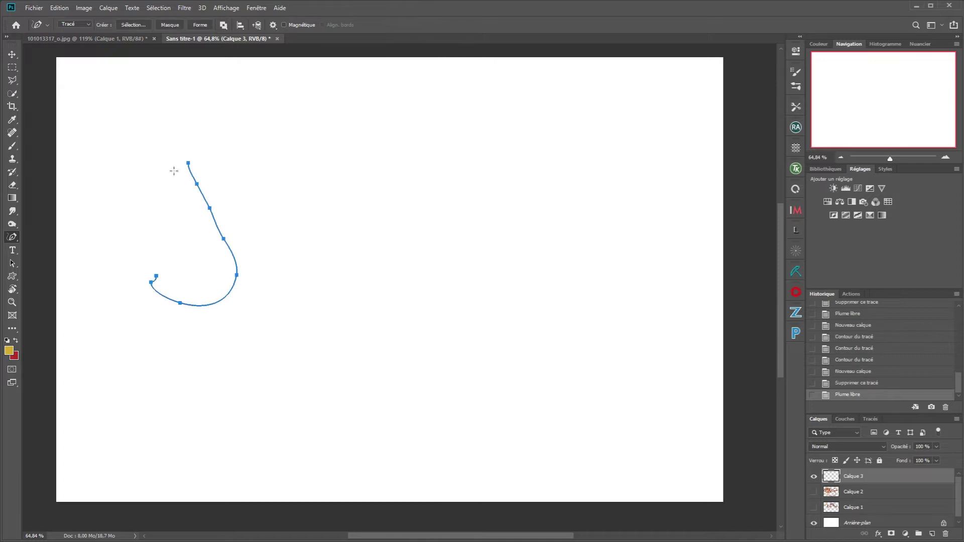
left_click_drag(161, 168, 234, 140)
mouse_move(337, 215)
left_mouse_down()
mouse_move(302, 212)
mouse_move(276, 256)
mouse_move(338, 281)
mouse_move(341, 205)
mouse_move(338, 266)
mouse_move(349, 282)
left_mouse_up()
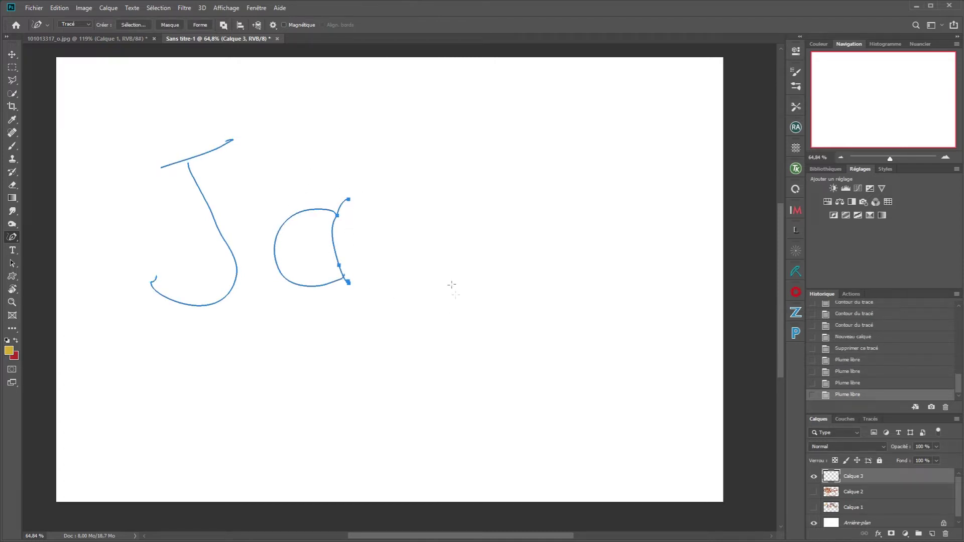
mouse_move(450, 215)
left_mouse_down()
mouse_move(390, 265)
mouse_move(463, 277)
left_mouse_up()
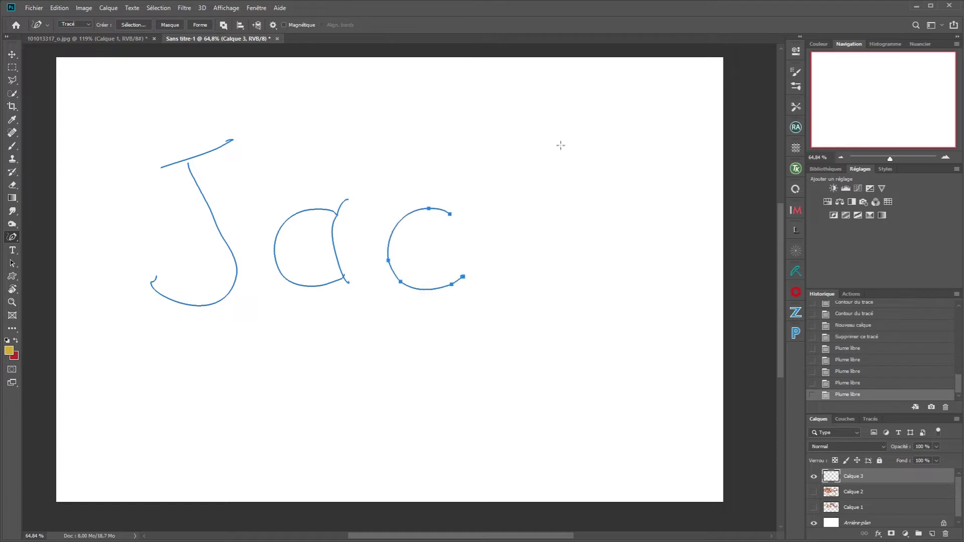
mouse_move(558, 132)
left_mouse_down()
mouse_move(537, 189)
mouse_move(518, 306)
left_mouse_up()
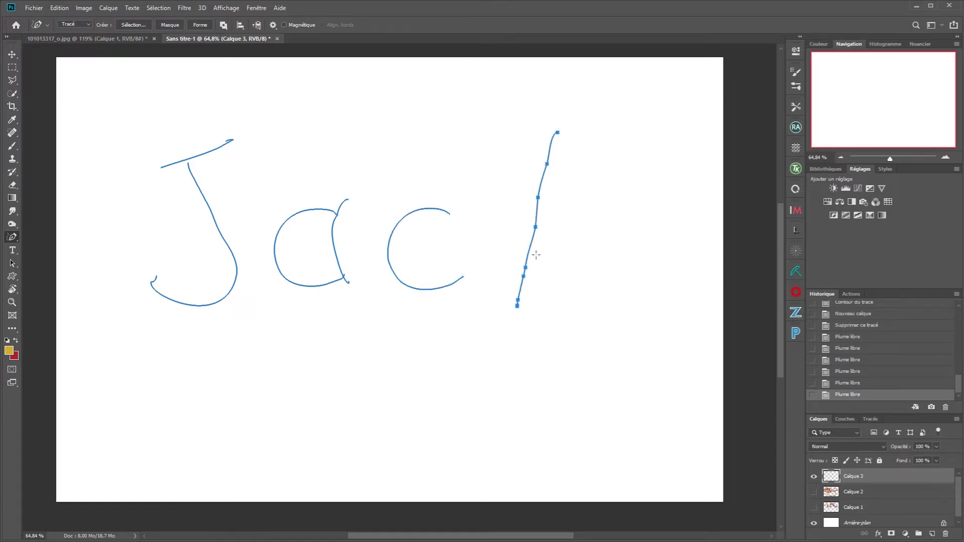
mouse_move(607, 205)
left_mouse_down()
mouse_move(534, 246)
mouse_move(577, 320)
left_mouse_up()
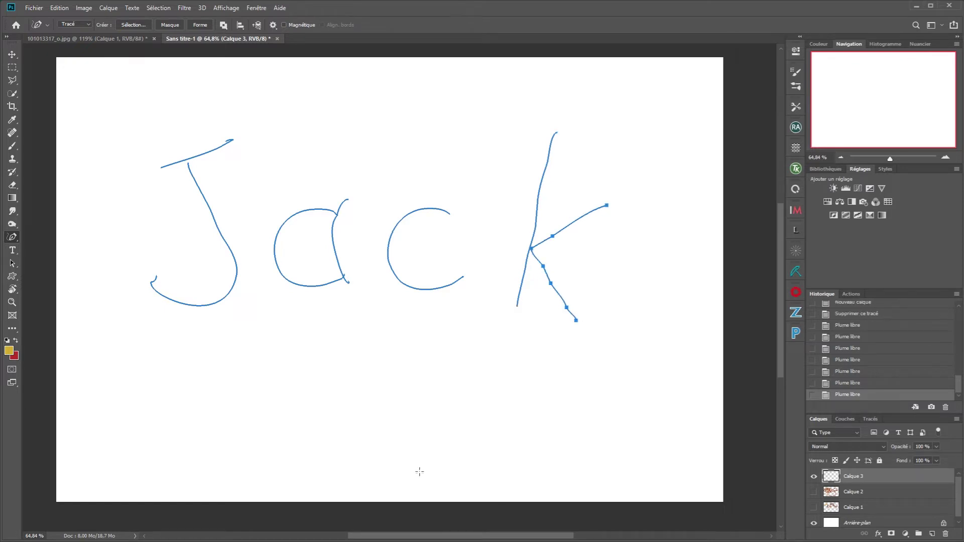
Try to stroke only the selected subpath of the name's last letter with the Forme tool, and undo that stroke
right_click(527, 235)
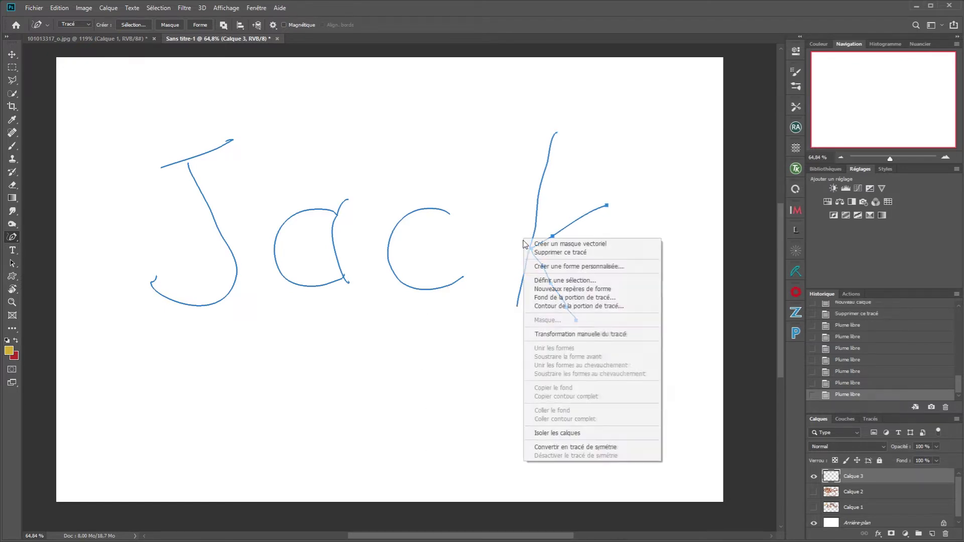
left_click(553, 307)
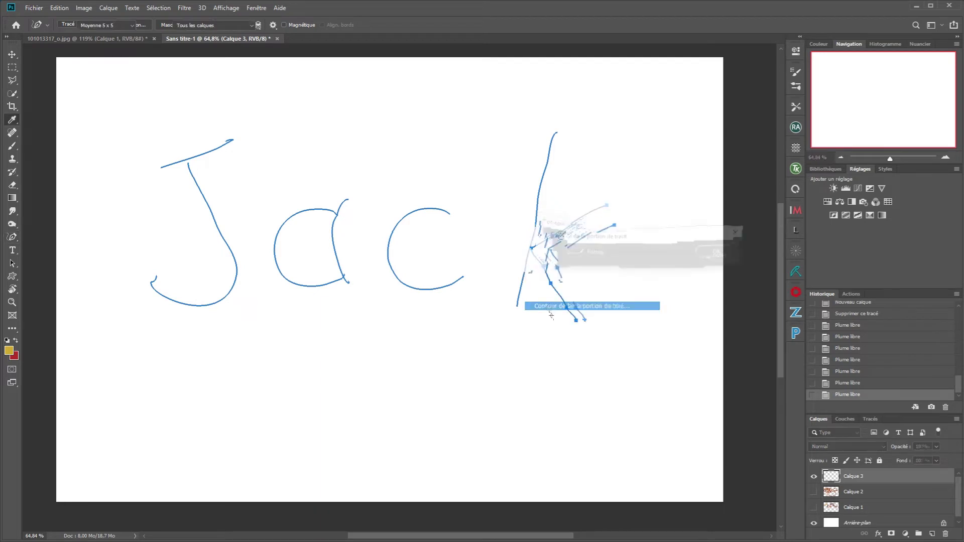
left_click(713, 240)
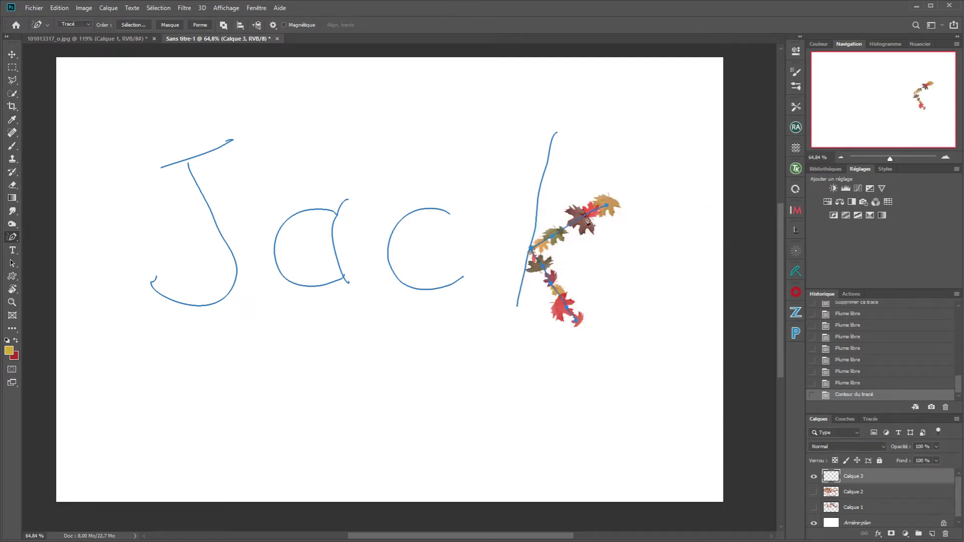
key("ctrl+z")
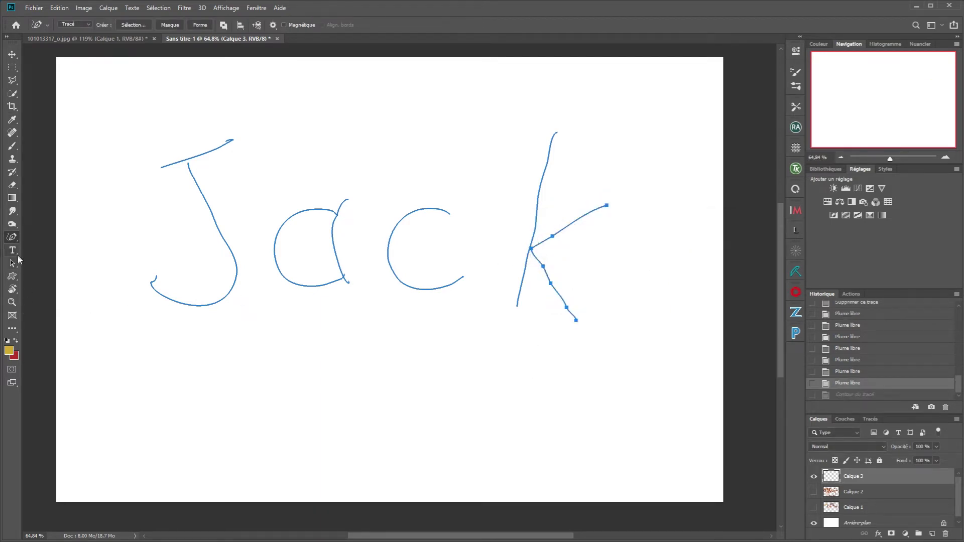
Select the subpaths of all four handwritten letters together, keeping the pen tool active
left_click(13, 264)
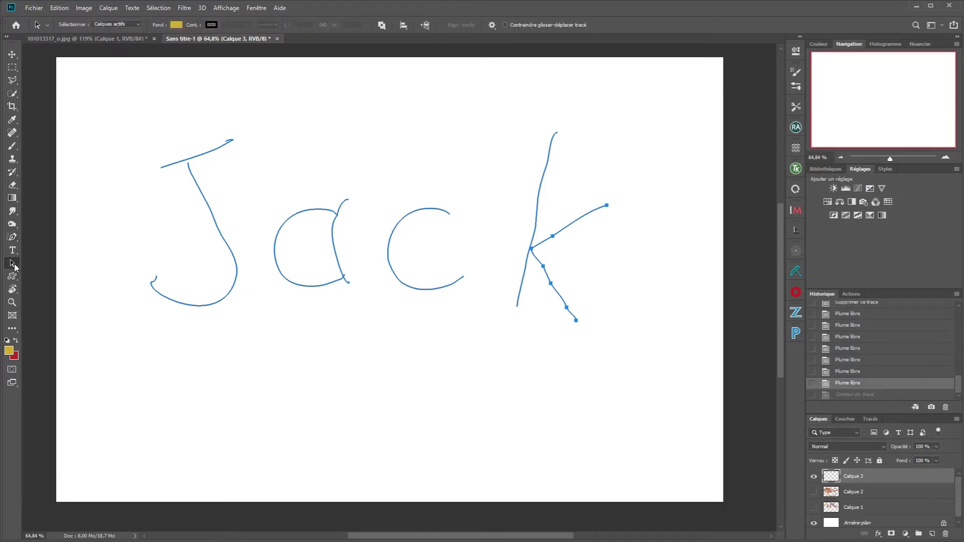
right_click(12, 263)
left_click(50, 263)
left_click_drag(108, 101, 669, 334)
left_click(134, 336)
key("p")
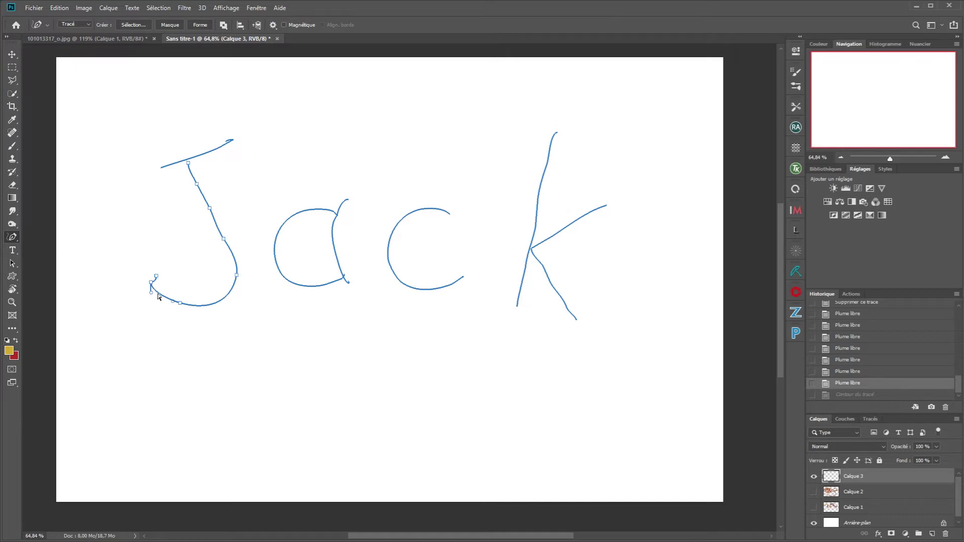
left_click(305, 287, "ctrl")
left_click(400, 268, "ctrl")
left_click(523, 269, "ctrl")
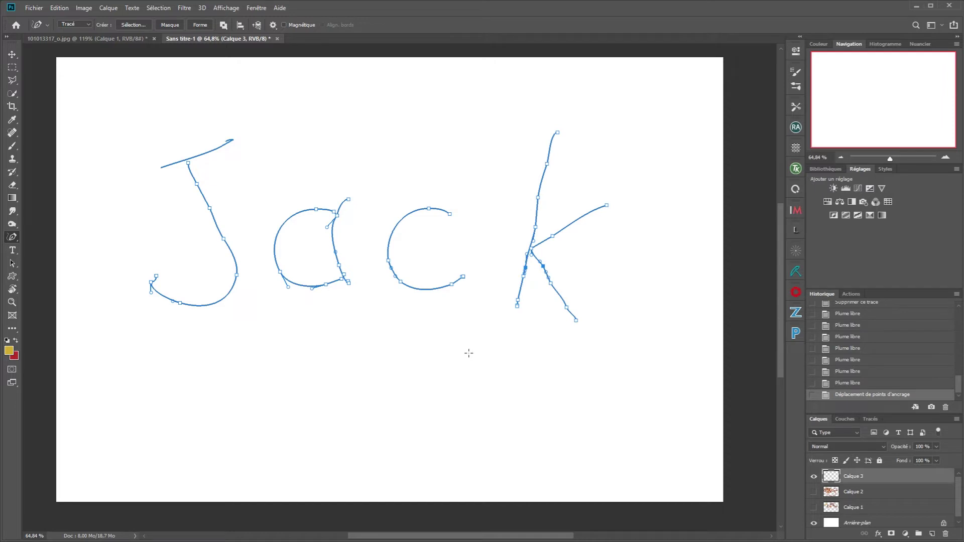
Try to stroke the selected letter subpaths with the Forme tool, without the first letter's crossbar, and undo the stroke
right_click(401, 241)
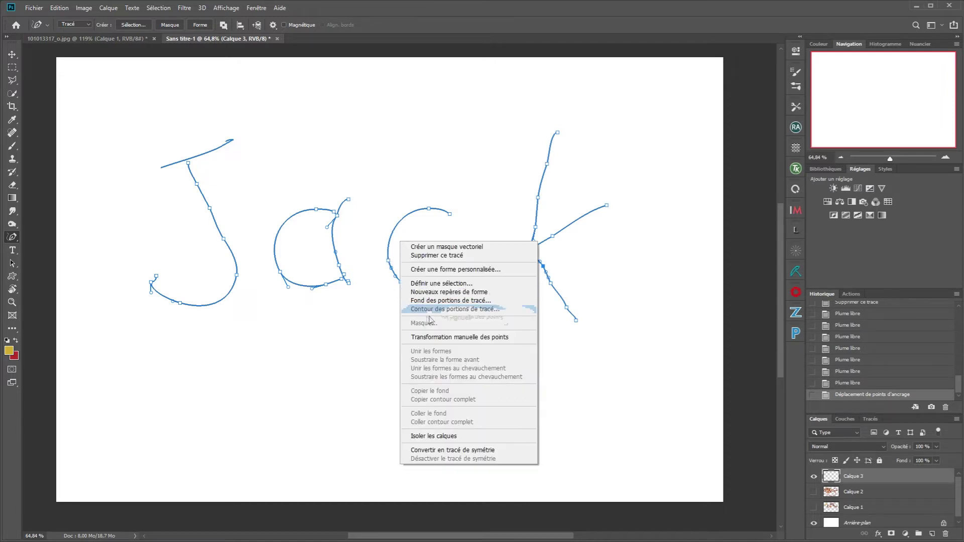
left_click(450, 307)
left_click(712, 238)
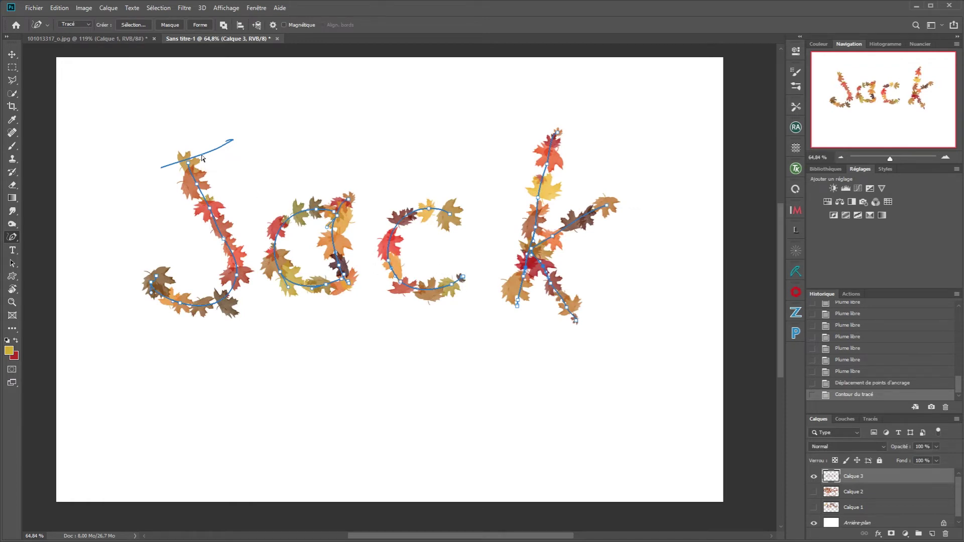
key("ctrl+z")
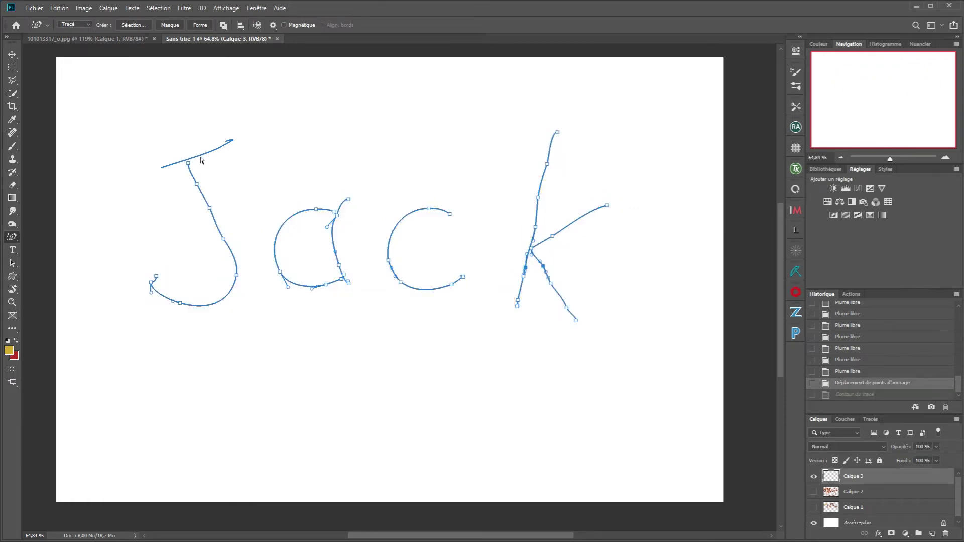
Stroke the whole name path, including the first letter's crossbar, on Calque 3 with the Forme tool and no simulated pressure
right_click(282, 199)
left_click(327, 265)
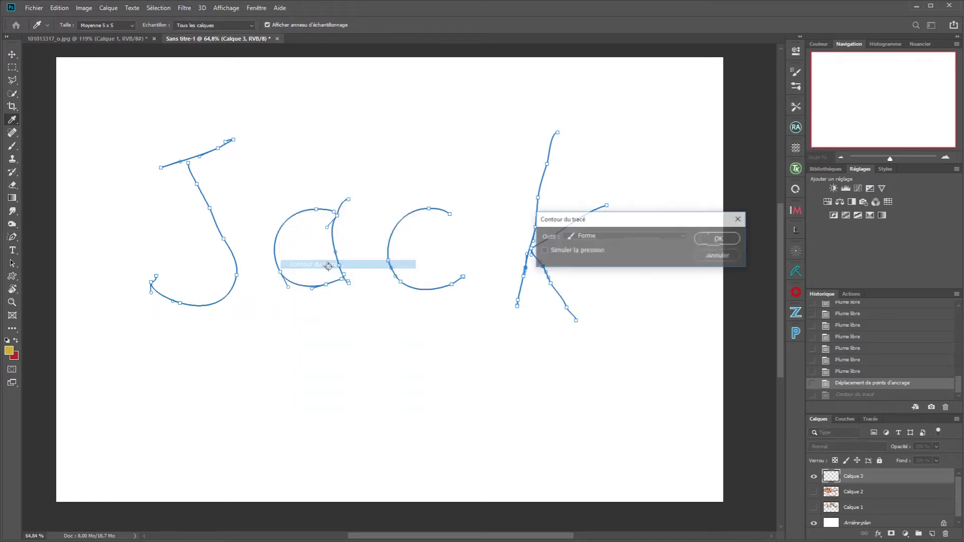
left_click(716, 241)
Stroke the name path again with the Forme tool to thicken the leaf lettering, and hide the path outline
right_click(511, 246)
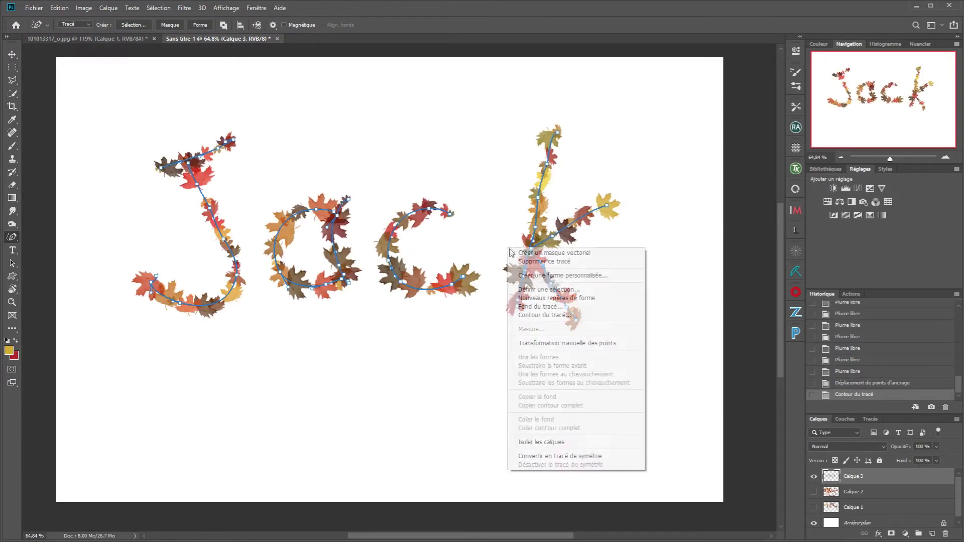
left_click(525, 308)
left_click(718, 241)
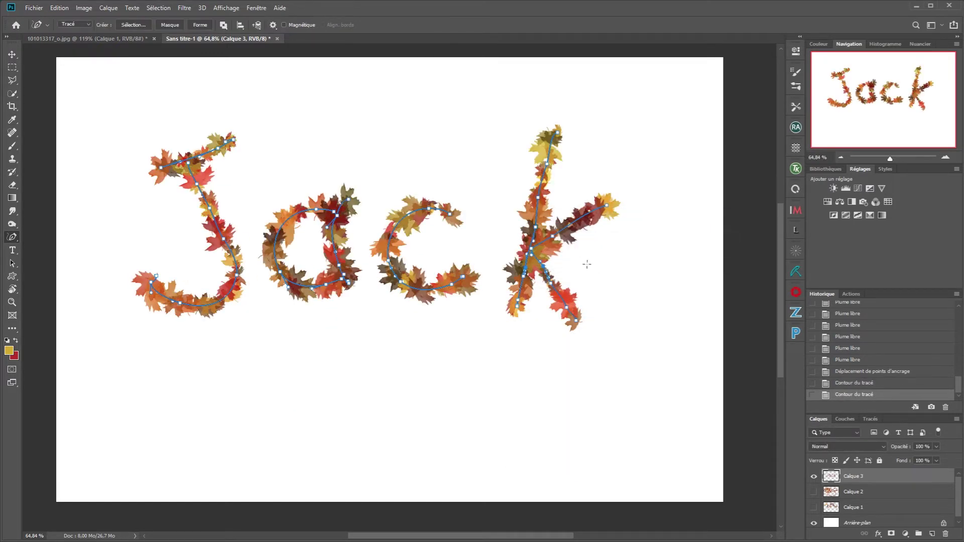
right_click(553, 246)
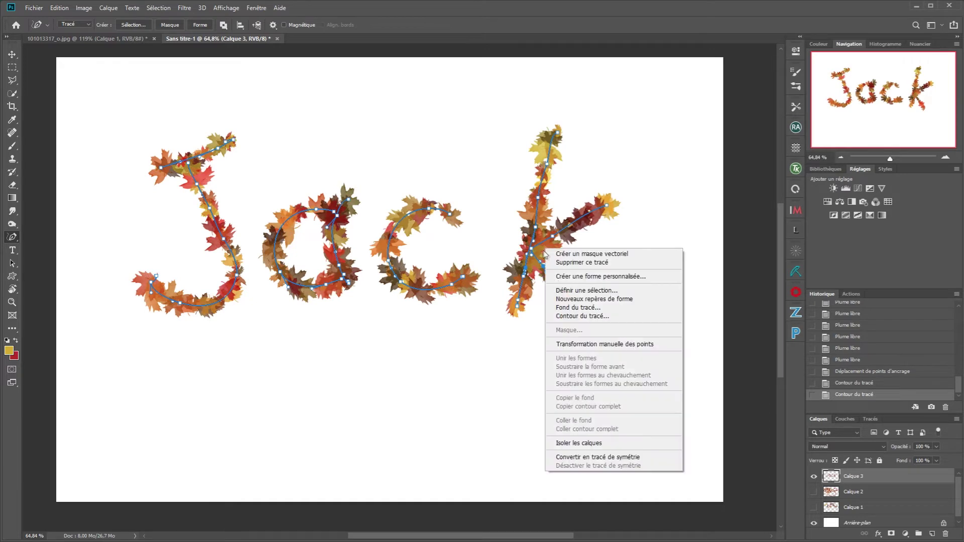
left_click(562, 309)
left_click(719, 241)
key("ctrl+h")
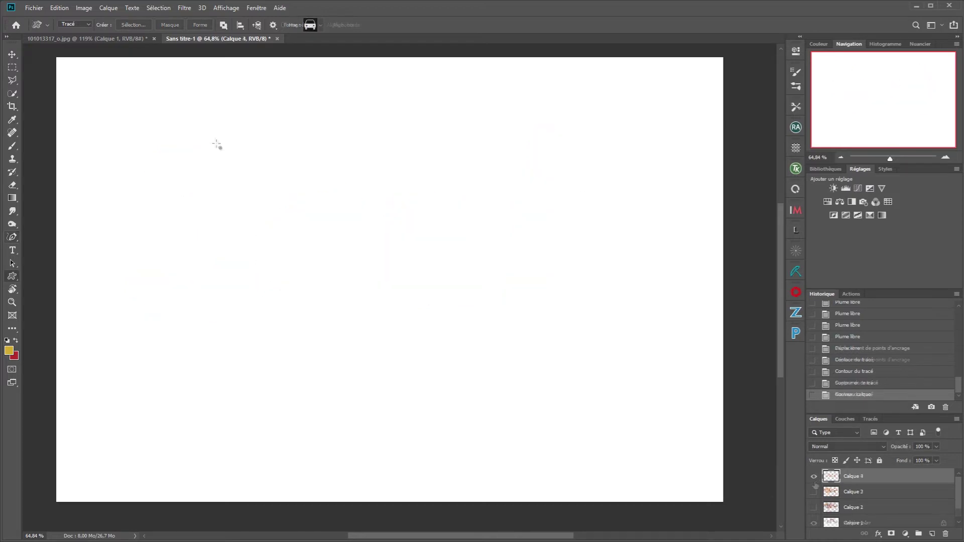
Draw a large front-view car path filling most of the canvas height on Calque 4 with the Custom Shape tool
left_click(321, 25)
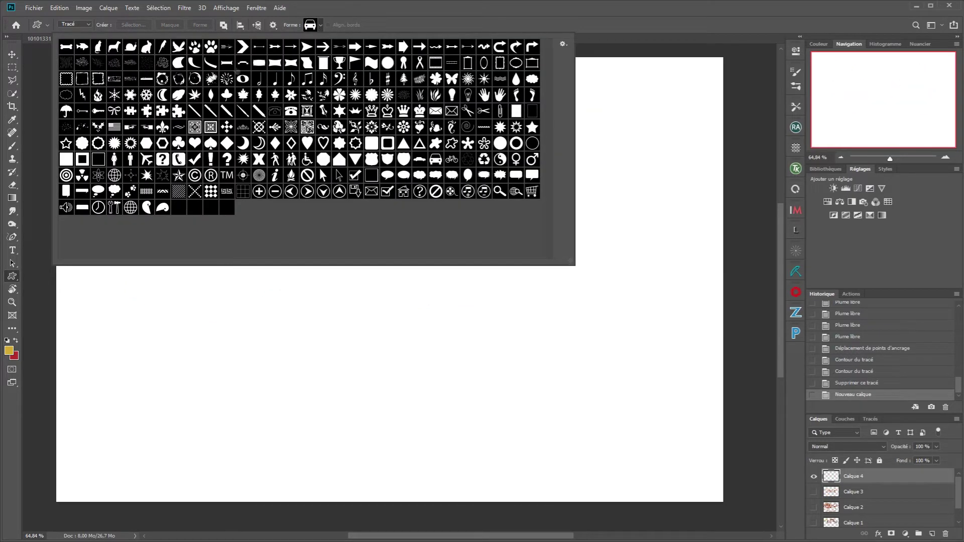
left_click(385, 24)
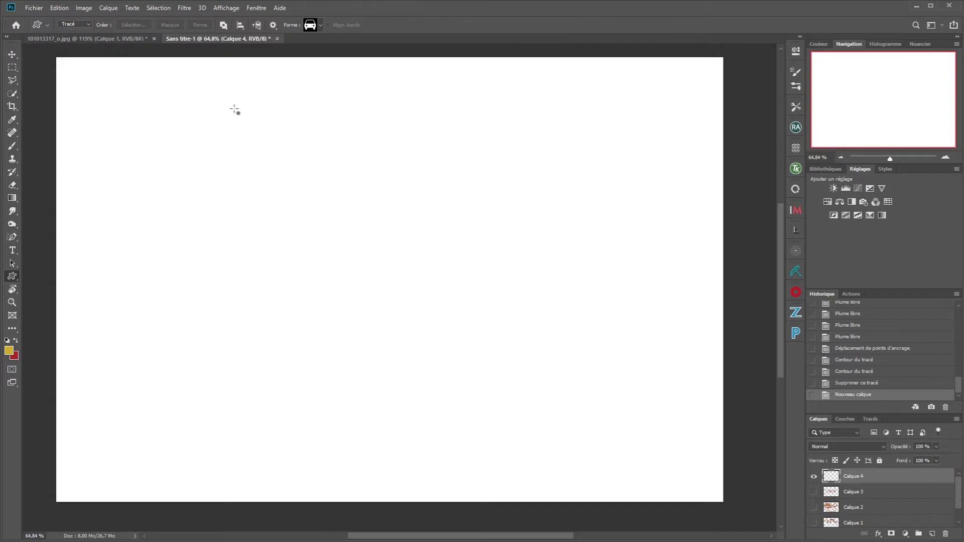
left_click_drag(213, 101, 612, 478)
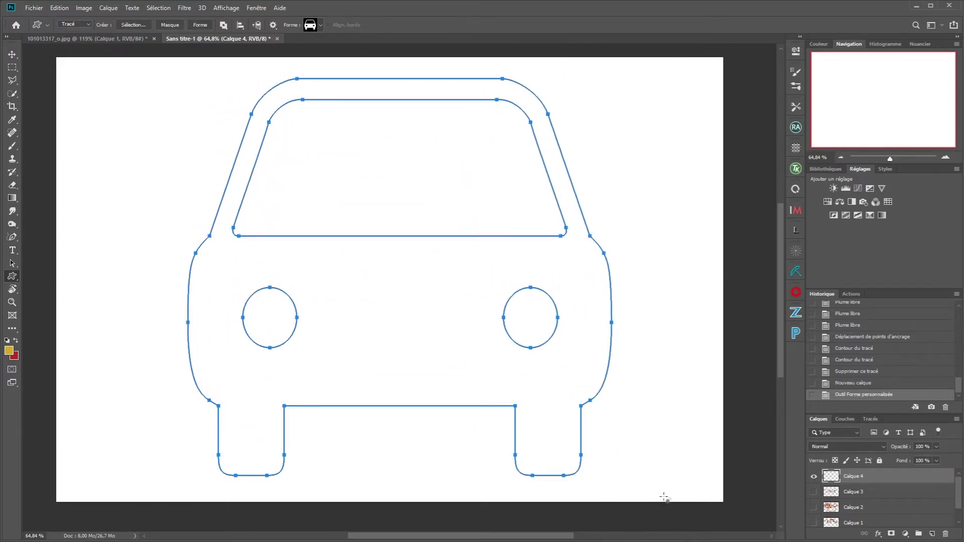
right_click(420, 240)
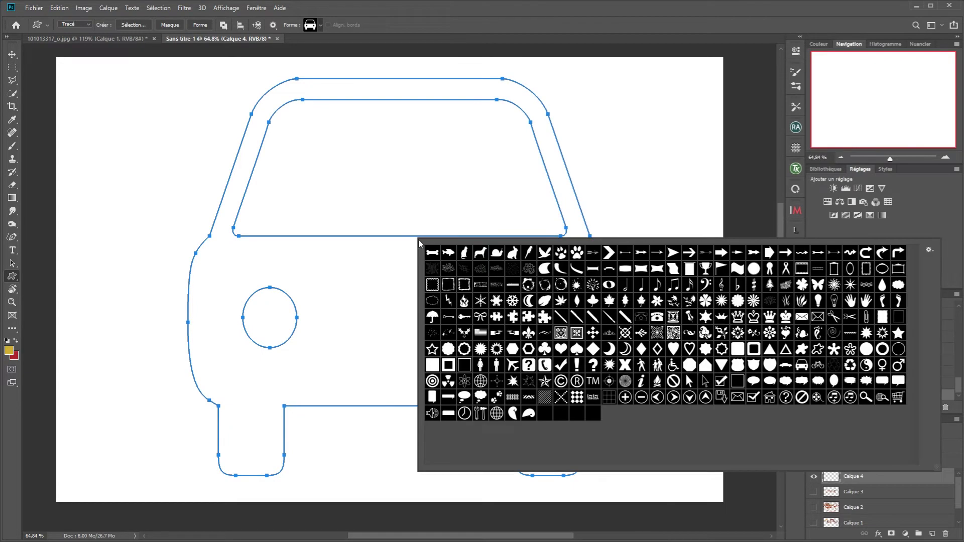
left_click(444, 28)
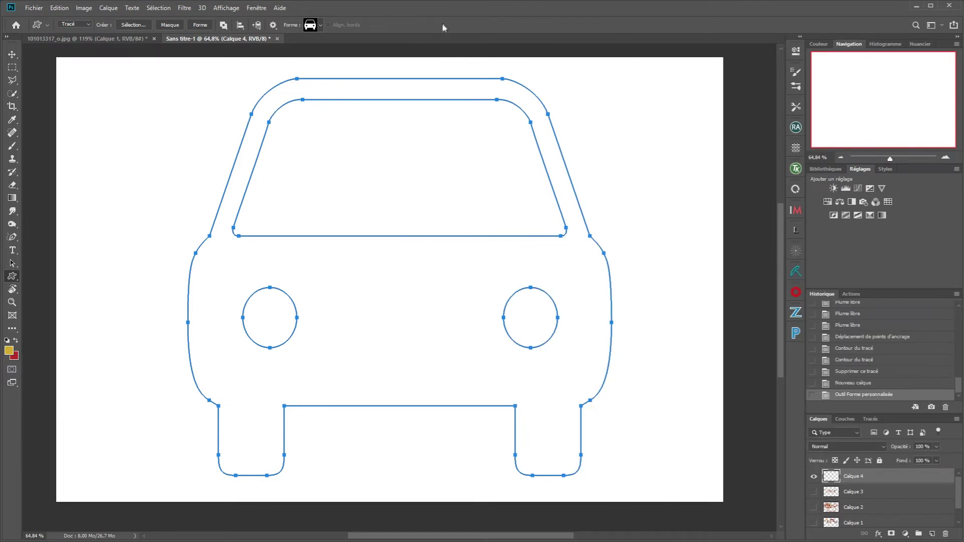
Switch to the pen tool and stroke the car path on Calque 4 with the Forme tool
left_click(12, 237)
right_click(267, 177)
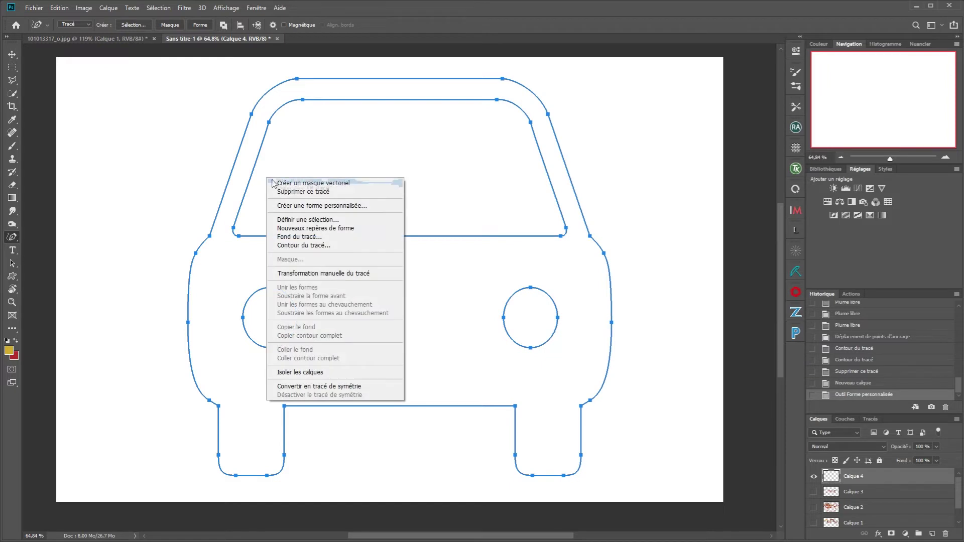
left_click(306, 248)
left_click(719, 239)
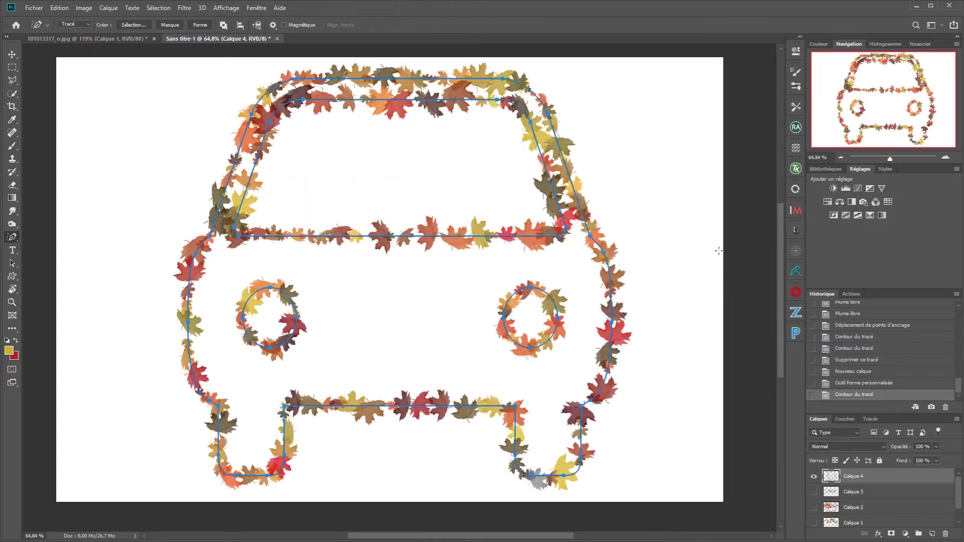
Stroke the car path two more times with Forme, without simulated pressure, and toggle the path outline's visibility
right_click(567, 238)
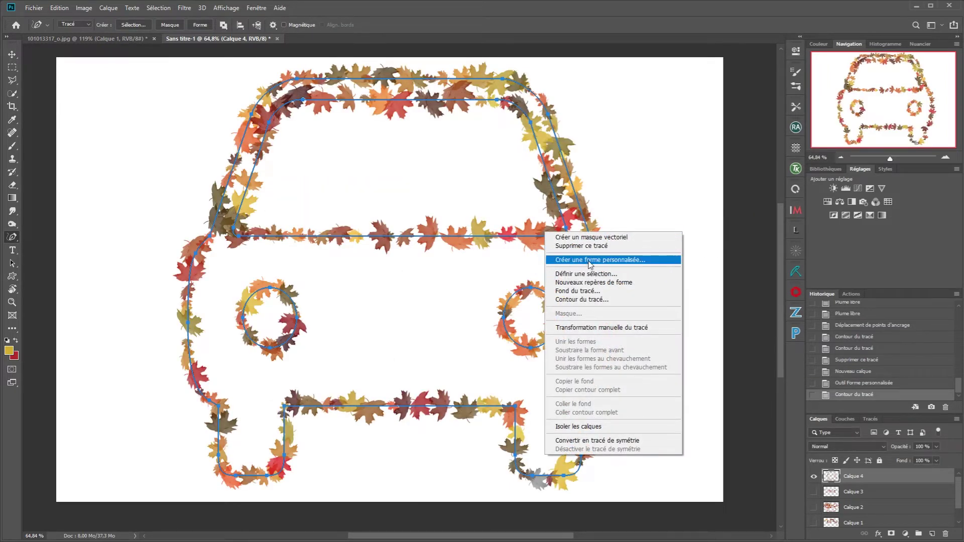
left_click(588, 300)
left_click(719, 240)
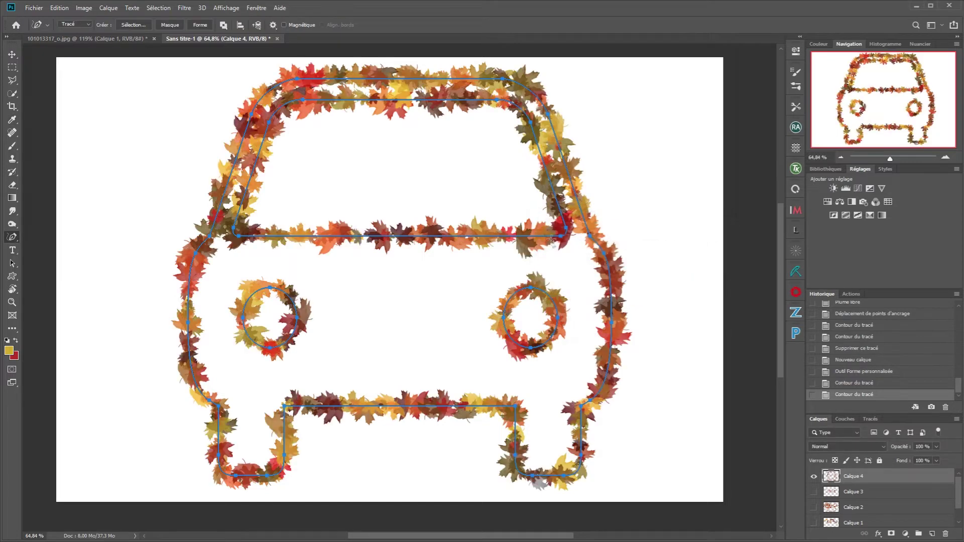
right_click(550, 236)
left_click(586, 301)
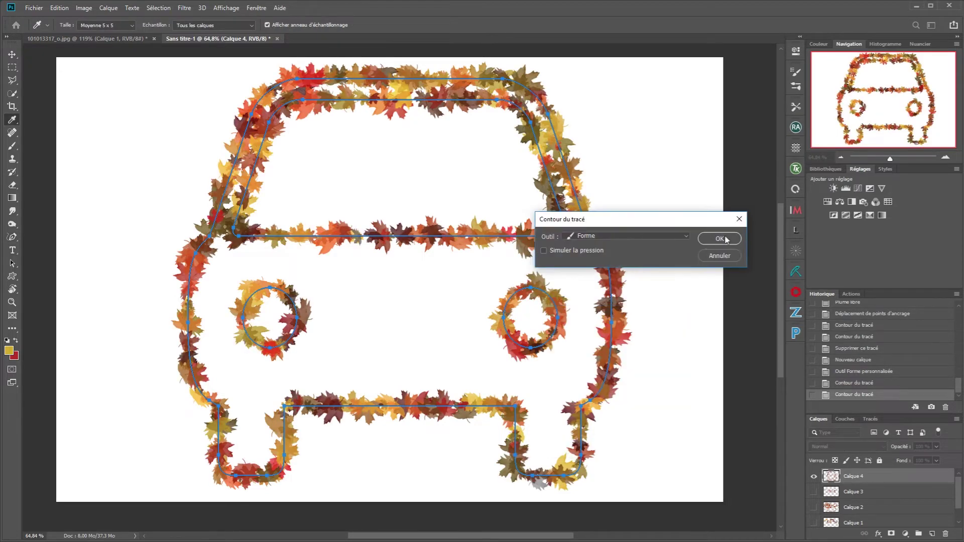
left_click(718, 240)
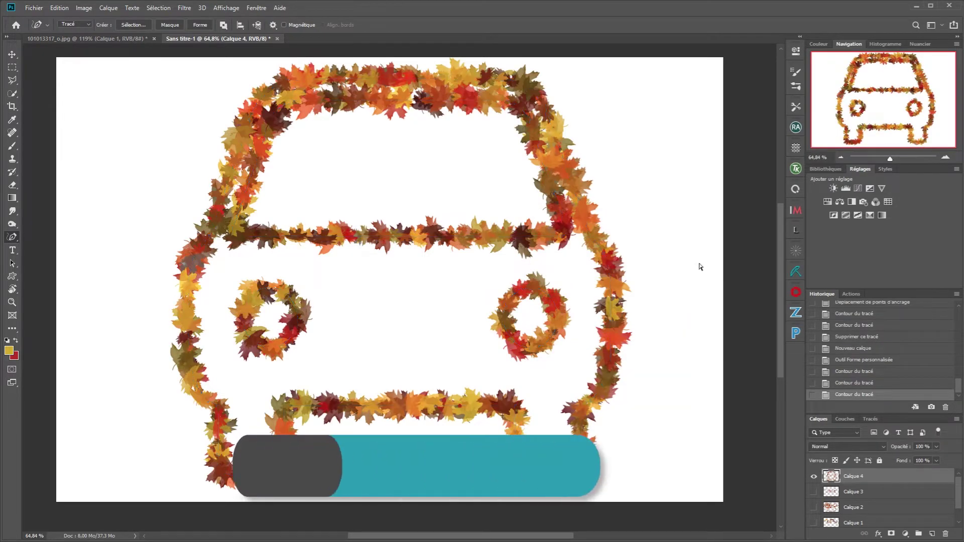
key("ctrl+h")
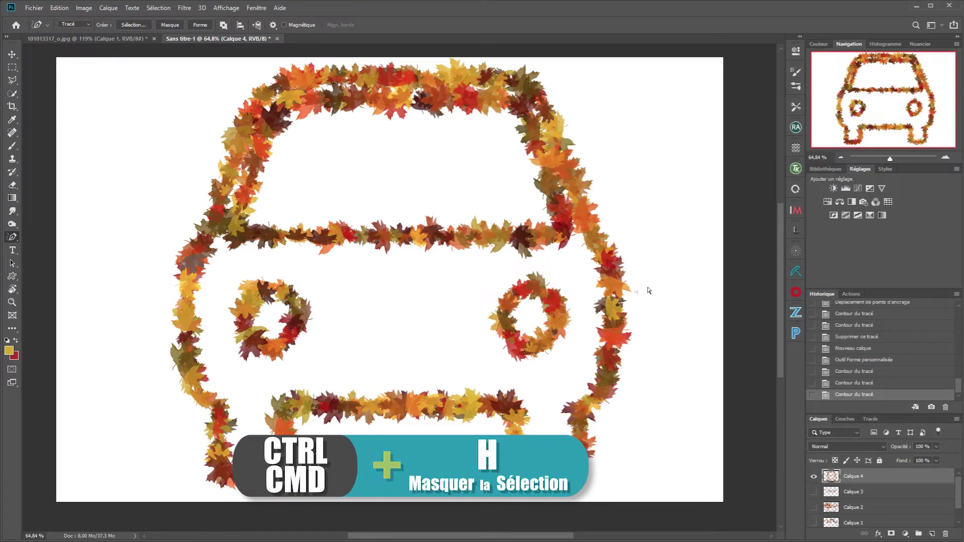
key("ctrl+h")
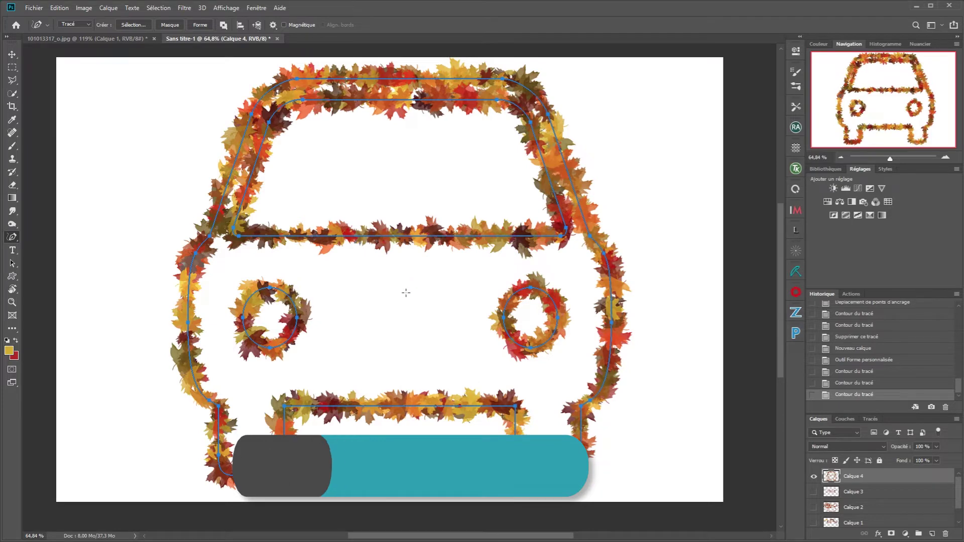
Fill the car's body, roof frame and wheels with leaves using the Brush tool, leaving windshield and headlights empty, and hide the path
key("b")
mouse_move(244, 249)
left_mouse_down()
mouse_move(216, 247)
mouse_move(205, 322)
mouse_move(215, 241)
mouse_move(240, 170)
mouse_move(218, 227)
left_mouse_up()
mouse_move(263, 111)
left_mouse_down()
mouse_move(254, 141)
mouse_move(297, 86)
mouse_move(502, 85)
mouse_move(547, 115)
mouse_move(568, 201)
mouse_move(576, 318)
mouse_move(598, 352)
mouse_move(538, 442)
mouse_move(548, 362)
mouse_move(474, 308)
mouse_move(495, 261)
mouse_move(221, 257)
mouse_move(216, 392)
mouse_move(276, 400)
mouse_move(251, 392)
mouse_move(492, 374)
mouse_move(312, 282)
mouse_move(358, 246)
mouse_move(472, 297)
mouse_move(332, 362)
mouse_move(351, 322)
mouse_move(447, 262)
mouse_move(236, 417)
mouse_move(261, 452)
mouse_move(452, 342)
left_mouse_up()
key("ctrl+h")
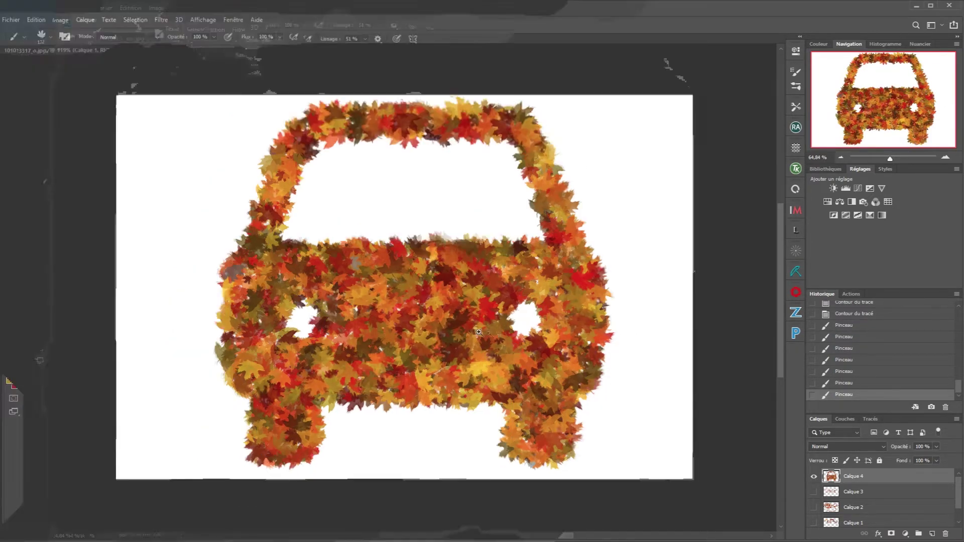
scroll(473, 258, "down", 8)
scroll(475, 341, "up", 7)
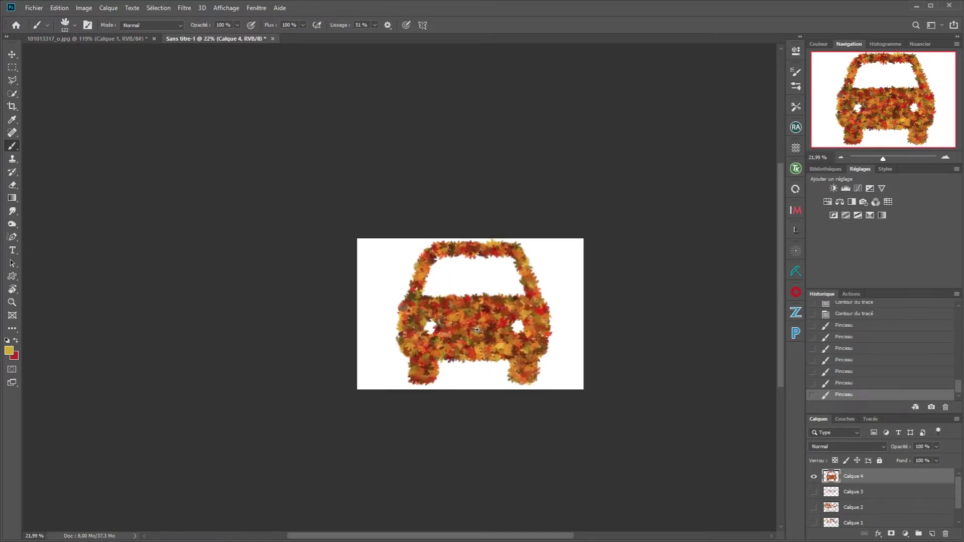
Save the current leaf brush as a preset named "Feuille avec couleur", including tool settings and colour but not the brush size
scroll(505, 342, "up", 1)
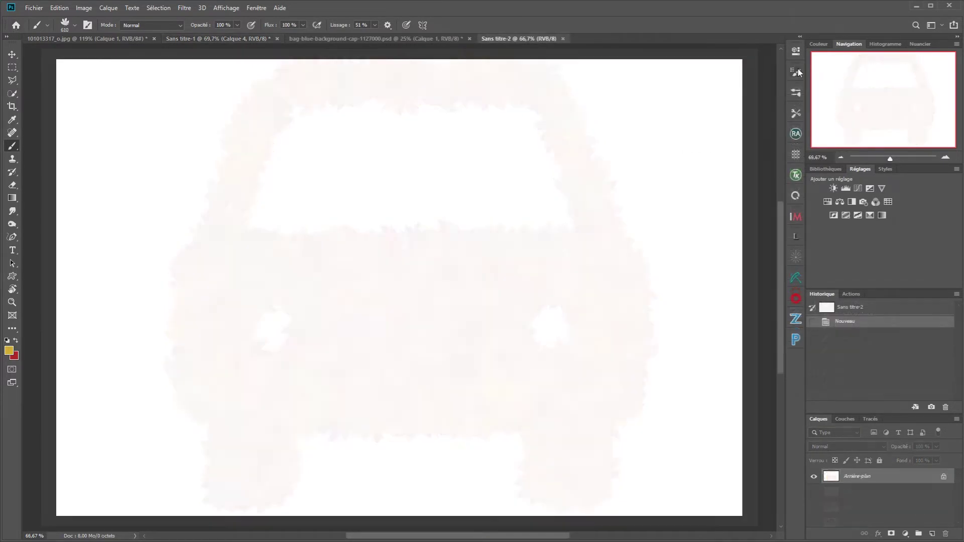
left_click(795, 73)
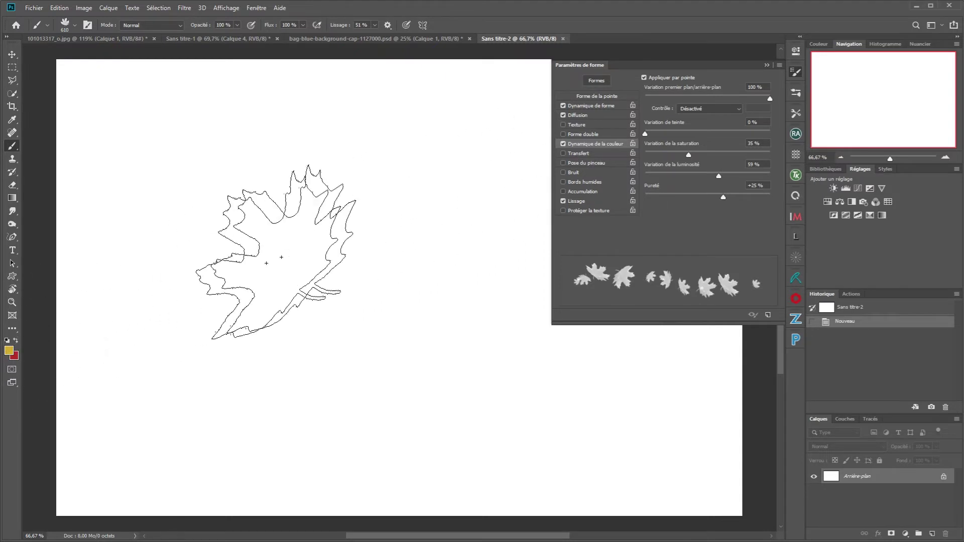
left_click(779, 65)
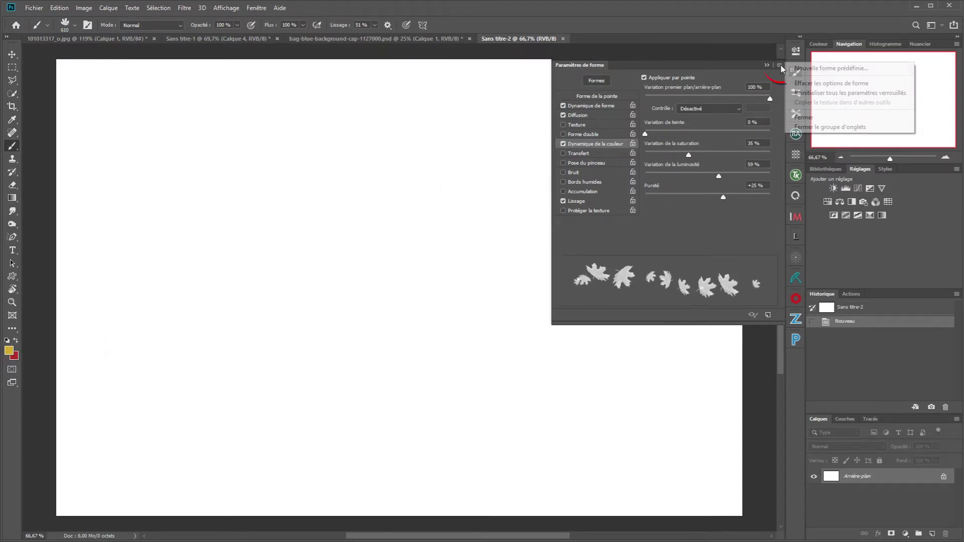
left_click(806, 69)
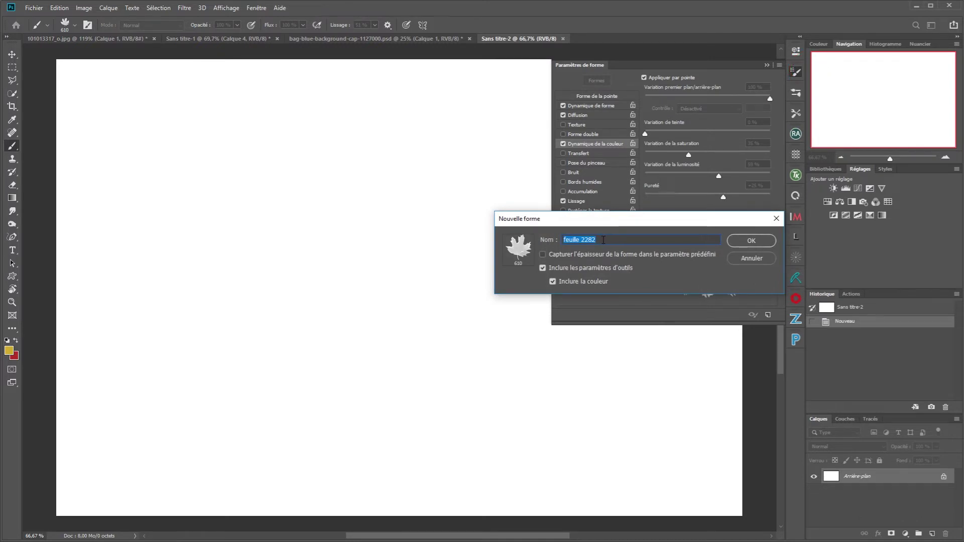
type("Feuille avec couleur")
left_click(543, 269)
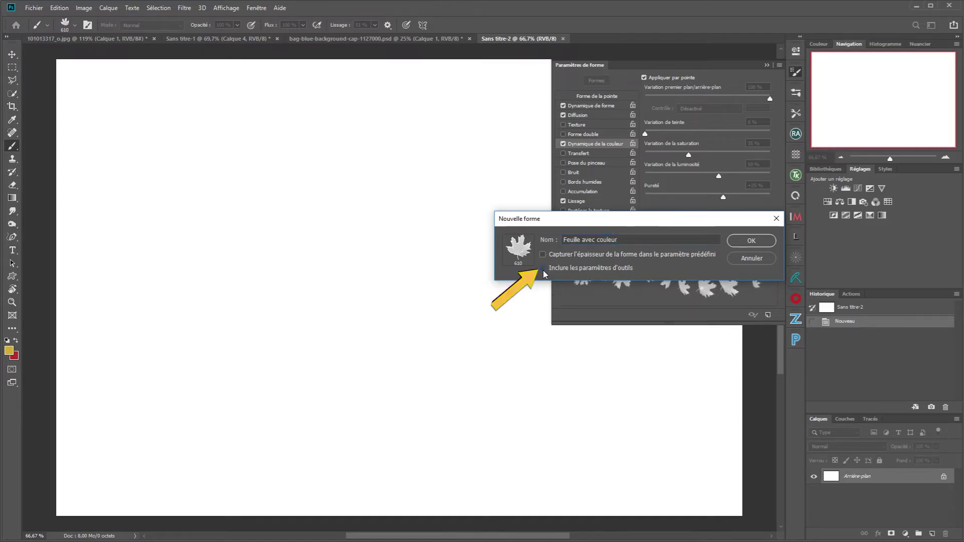
left_click(543, 268)
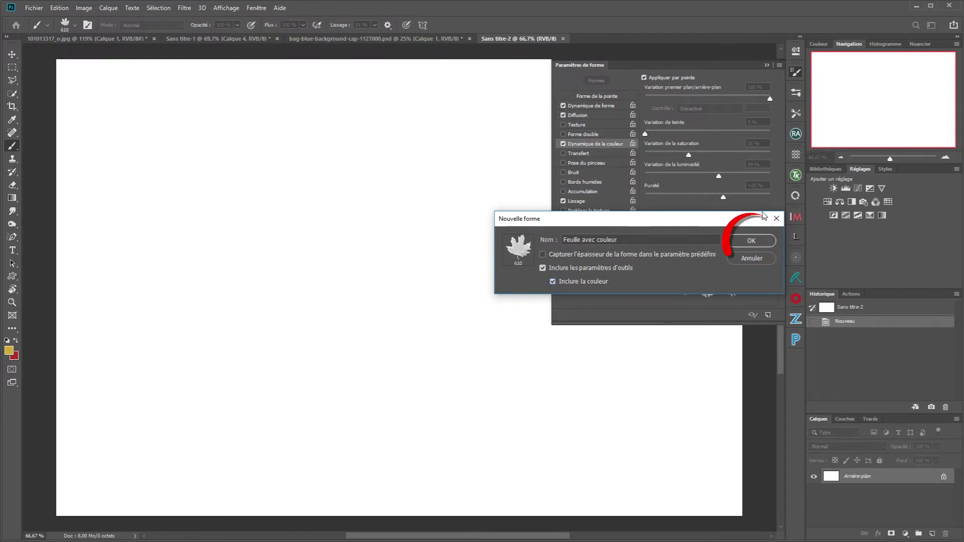
left_click(749, 243)
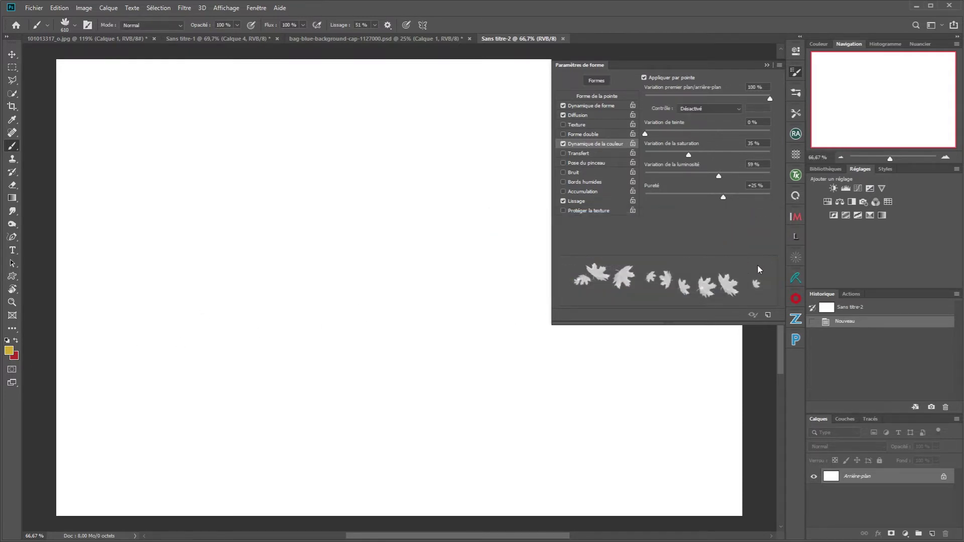
Choose the plain "feuille" brush preset and paint yellow test strokes at 770 px and about 246 px on the blank canvas
left_click(767, 64)
left_click(796, 94)
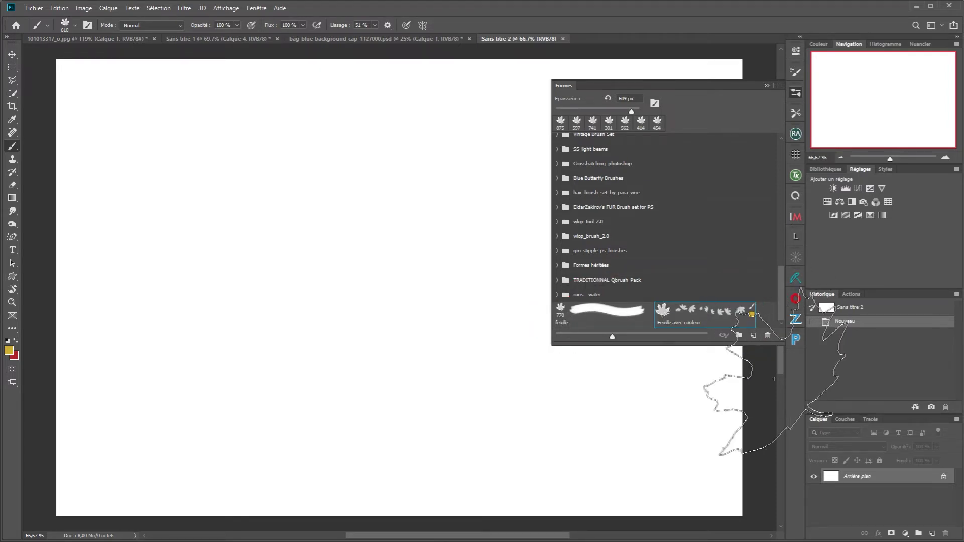
left_click(607, 322)
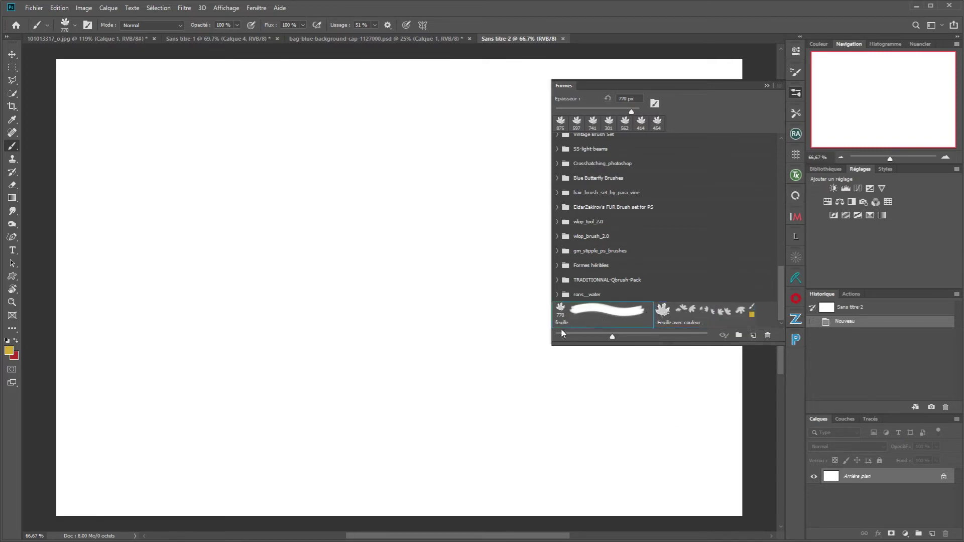
left_click(232, 319)
mouse_move(235, 274)
left_mouse_down()
mouse_move(285, 251)
mouse_move(329, 282)
mouse_move(341, 342)
left_mouse_up()
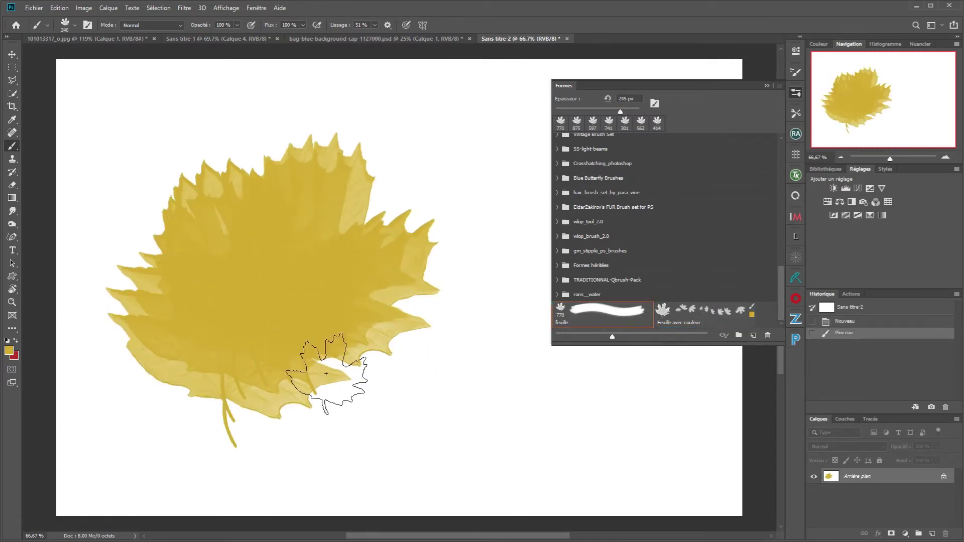
mouse_move(323, 379)
left_mouse_down()
mouse_move(365, 417)
mouse_move(512, 422)
mouse_move(479, 368)
mouse_move(416, 385)
mouse_move(432, 419)
left_mouse_up()
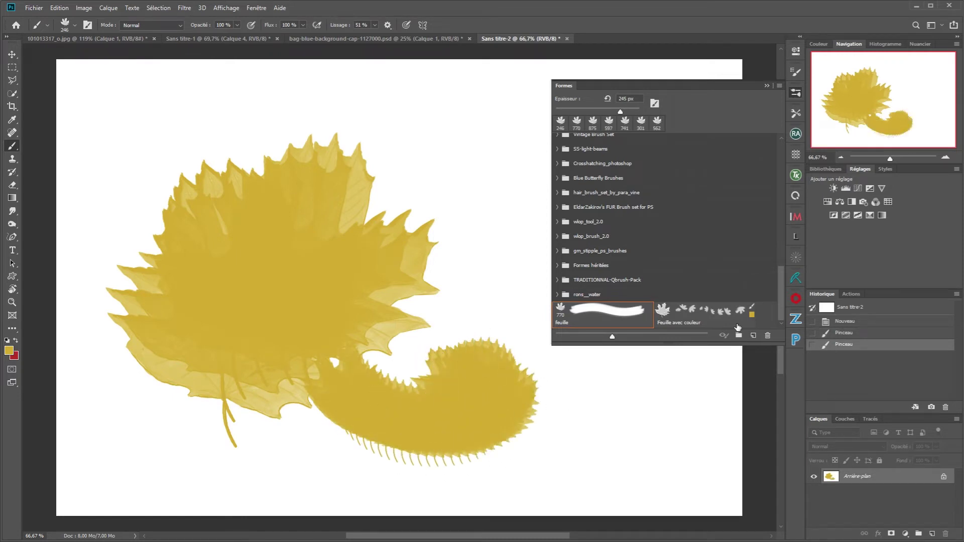
Switch to the "Feuille avec couleur" preset and paint two test strokes of multicoloured leaves at 246 px
left_click(746, 315)
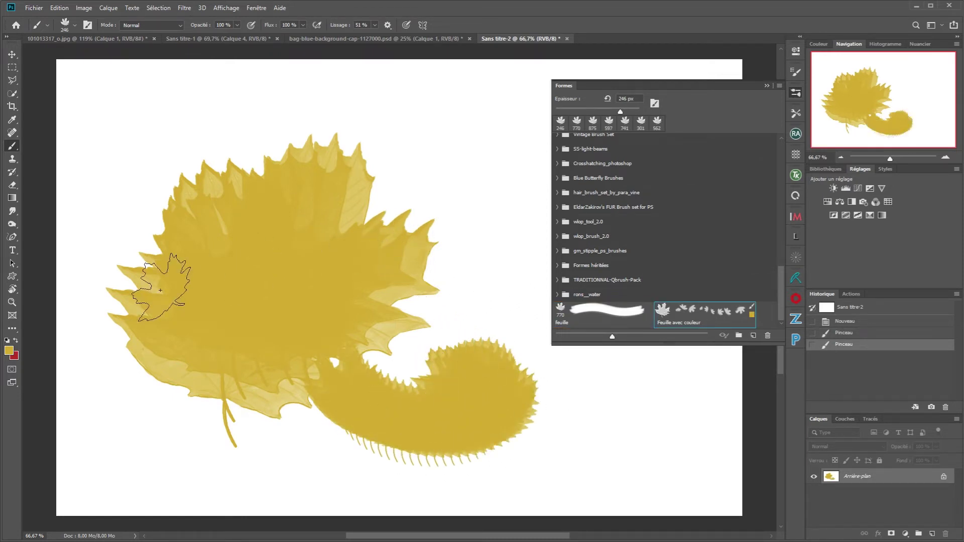
mouse_move(112, 293)
left_mouse_down()
mouse_move(263, 191)
mouse_move(387, 194)
mouse_move(306, 302)
mouse_move(257, 404)
mouse_move(457, 405)
mouse_move(467, 263)
mouse_move(411, 164)
mouse_move(169, 170)
mouse_move(145, 147)
mouse_move(305, 207)
mouse_move(267, 370)
mouse_move(490, 302)
mouse_move(426, 356)
mouse_move(430, 329)
left_mouse_up()
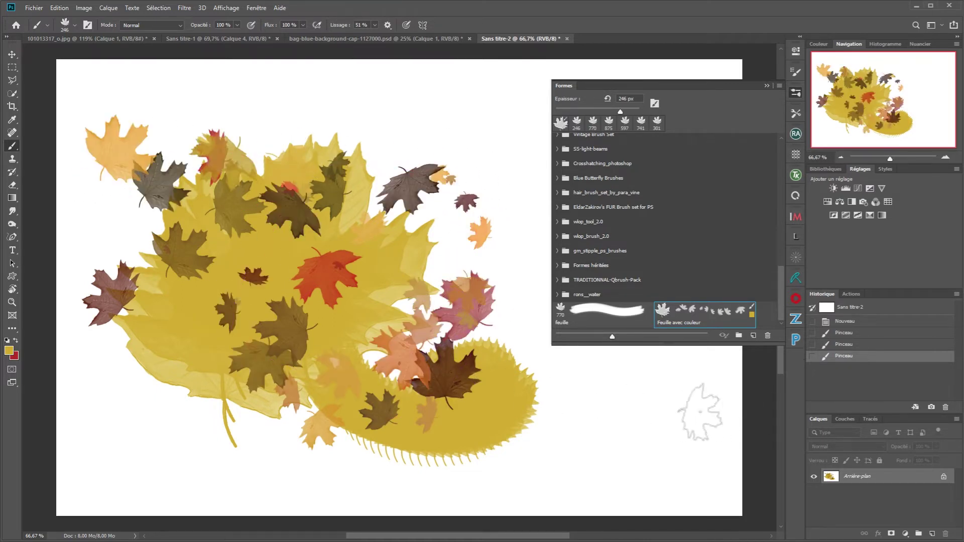
mouse_move(695, 405)
left_mouse_down()
mouse_move(587, 416)
mouse_move(455, 391)
left_mouse_up()
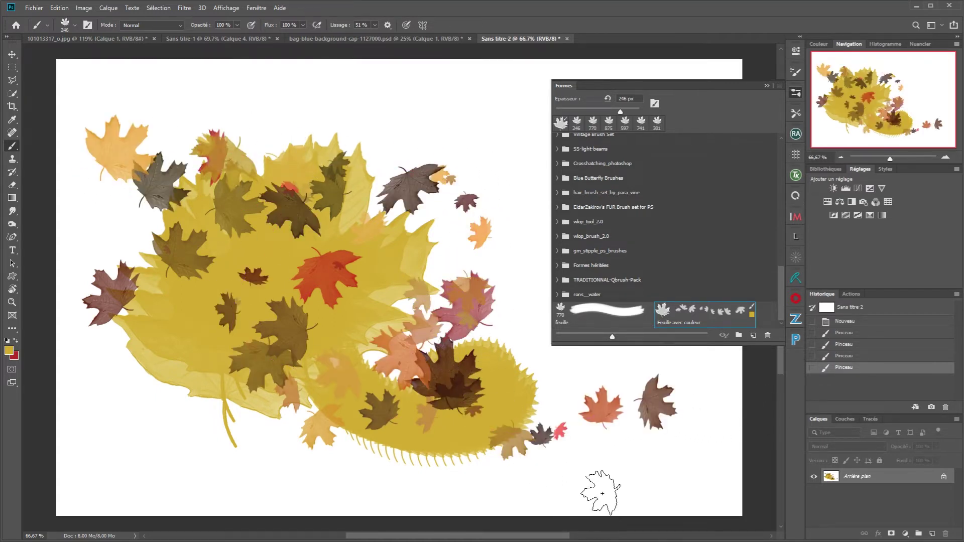
Undo all the test brush strokes on the blank canvas
key("ctrl+z")
key("ctrl+z")
key("ctrl+z")
key("ctrl+z")
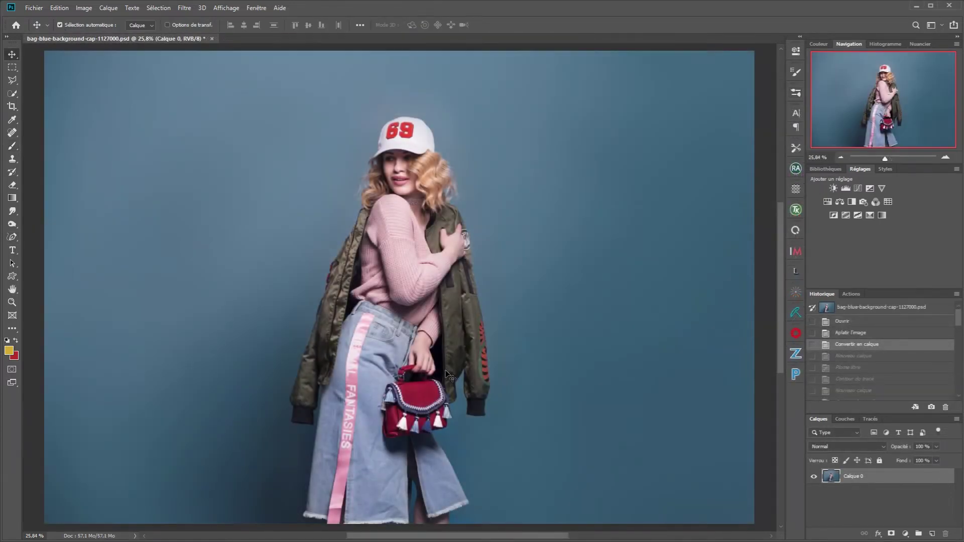
Move the photo layer to the right and stretch a strip of its blue background to about 220% width to fill the gap
left_click_drag(444, 375, 577, 406)
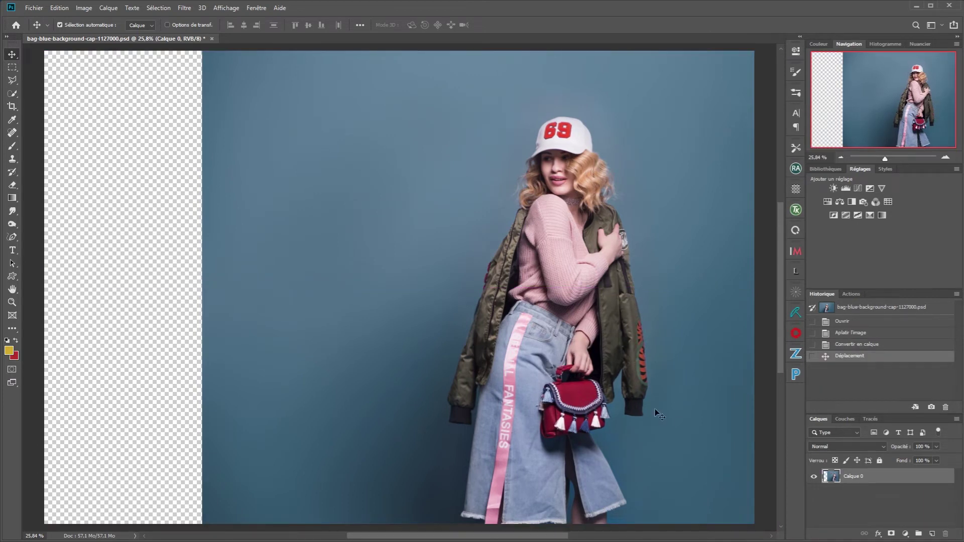
left_click(12, 67)
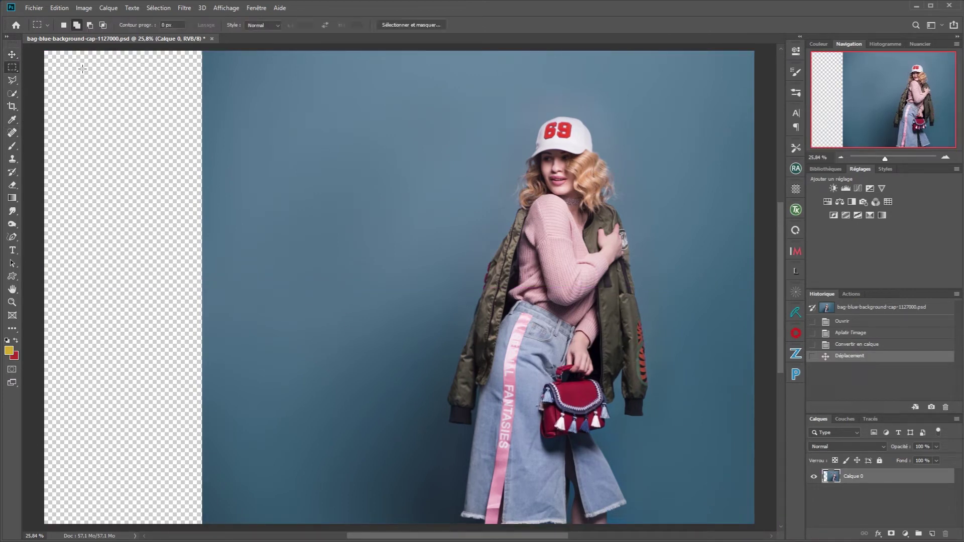
left_click_drag(203, 51, 335, 524)
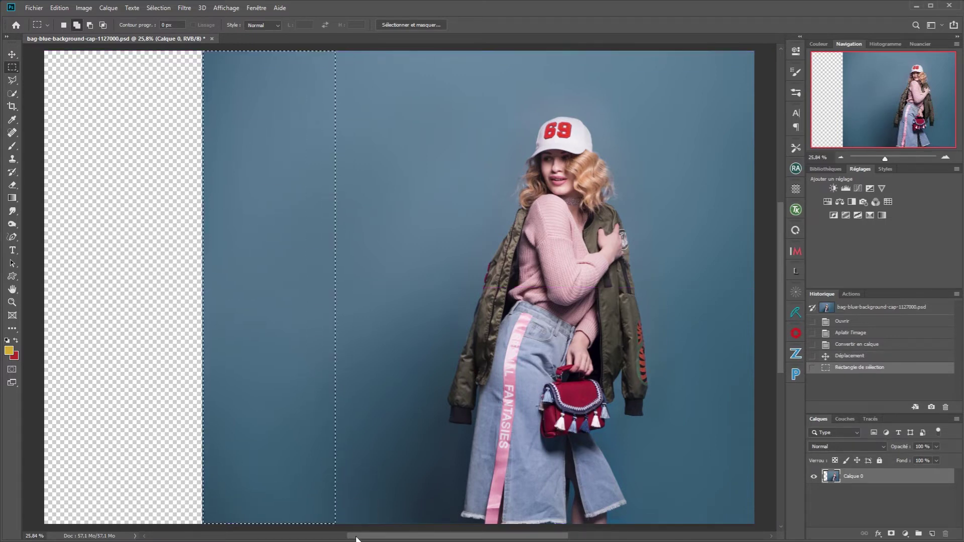
key("ctrl+t")
left_click_drag(202, 288, 44, 297)
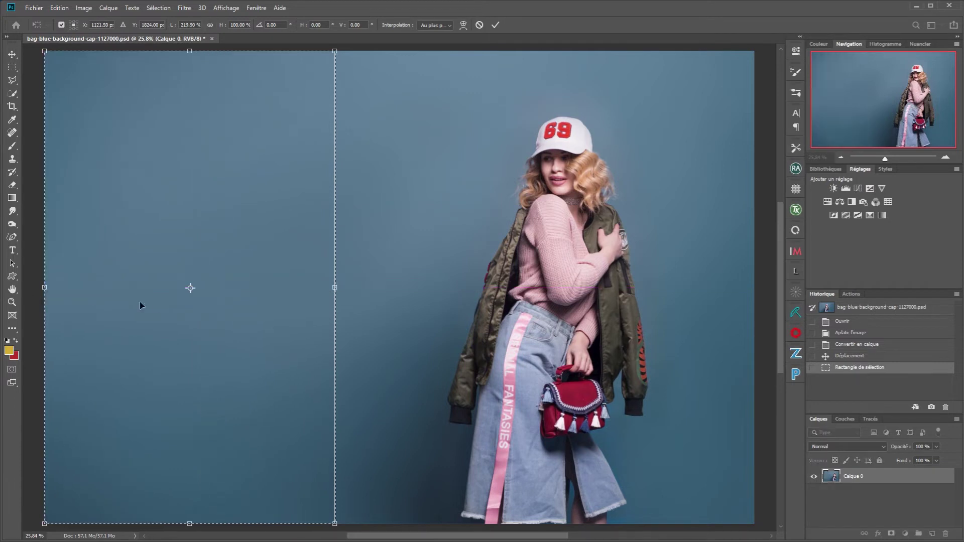
left_click(495, 25)
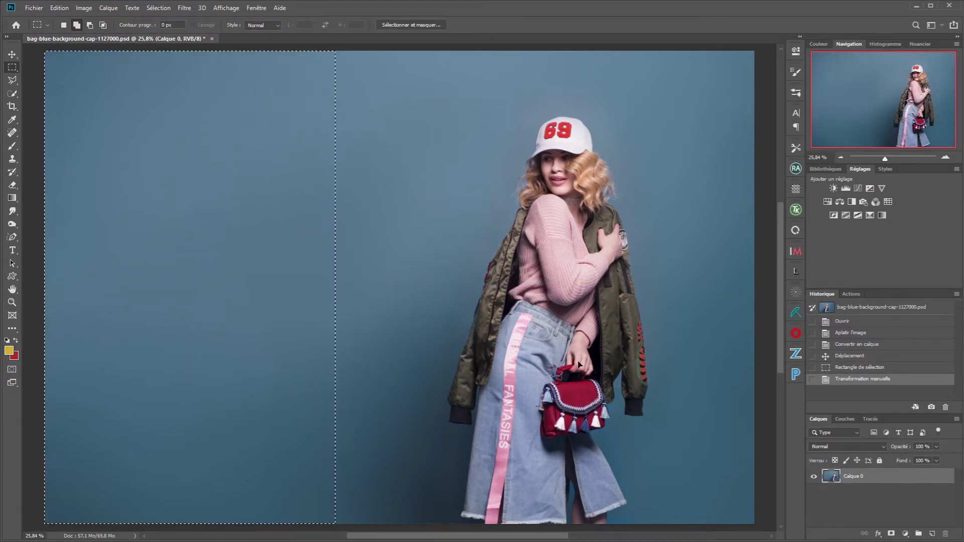
key("ctrl+d")
Add a new layer above the photo and draw a freehand forked path from the left canvas edge toward the model's head and waist
left_click(934, 534)
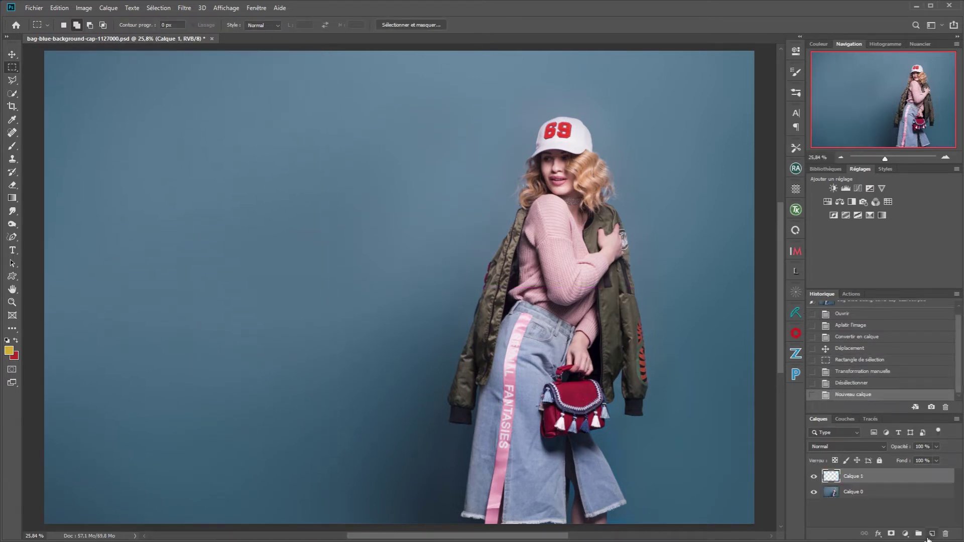
key("p")
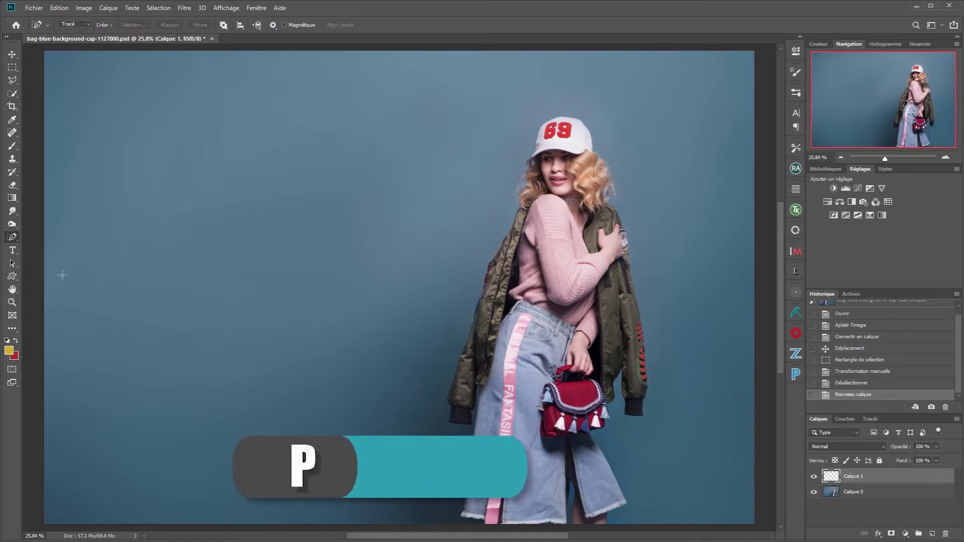
left_click(49, 259)
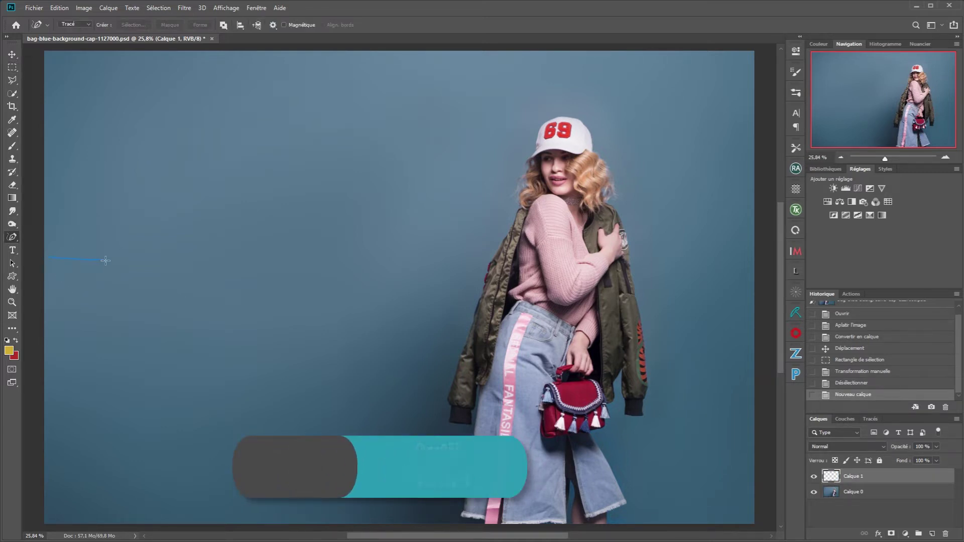
left_click(245, 227)
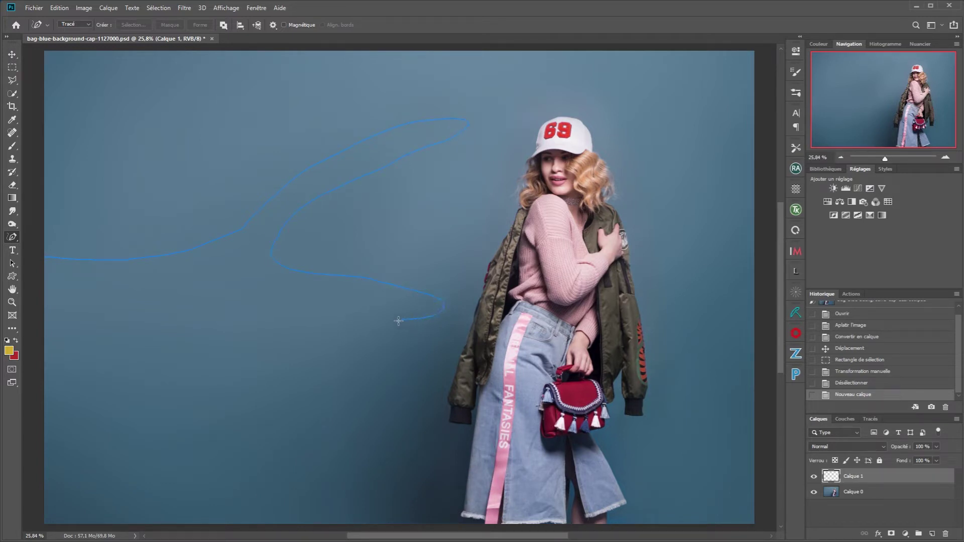
left_click_drag(65, 293, 44, 302)
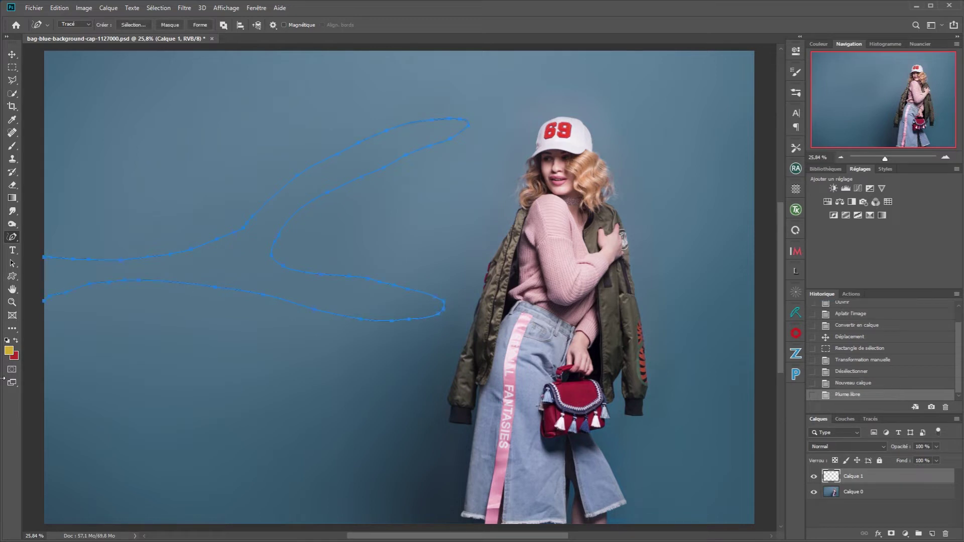
Try stroking the forked path with the leaf brush at about 211 px
key("b")
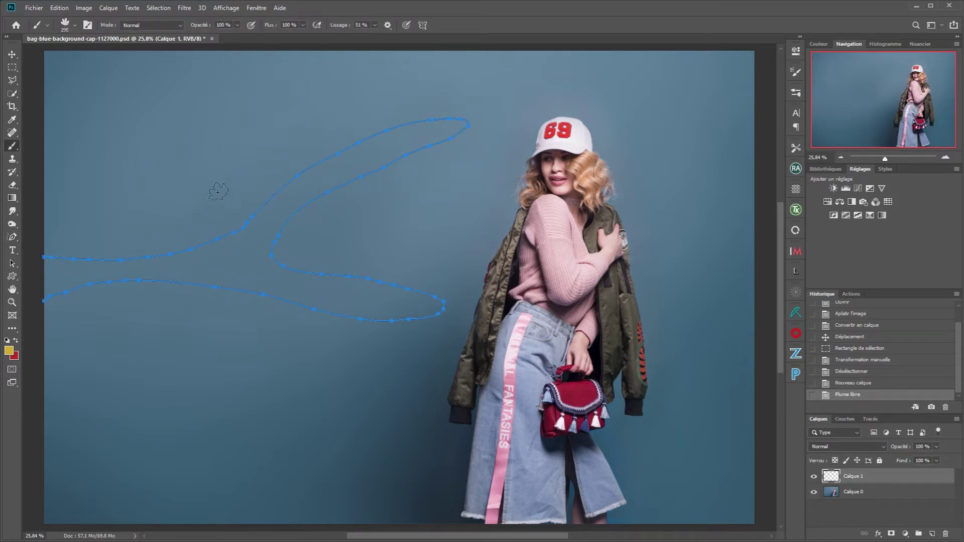
left_click_drag(207, 230, 197, 232)
key("p")
right_click(196, 238)
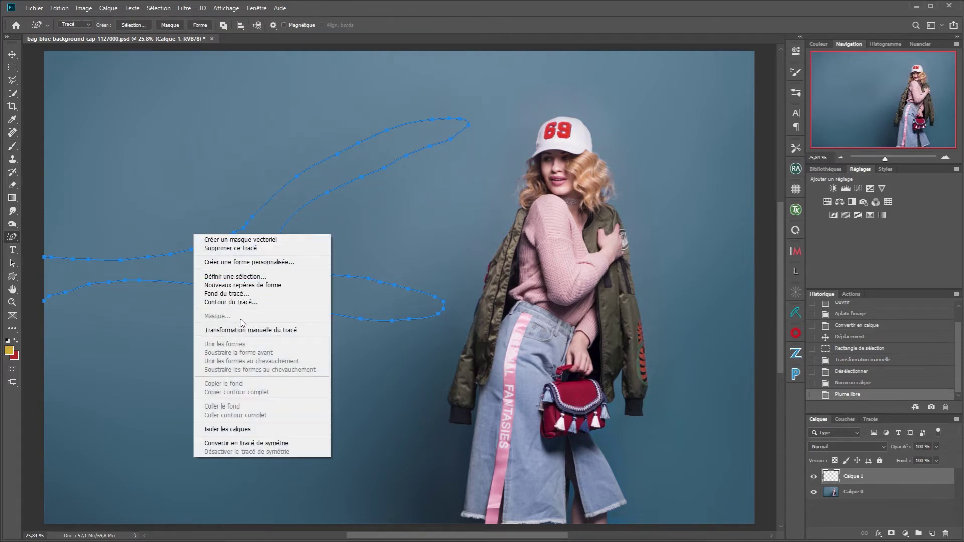
left_click(246, 304)
left_click(720, 240)
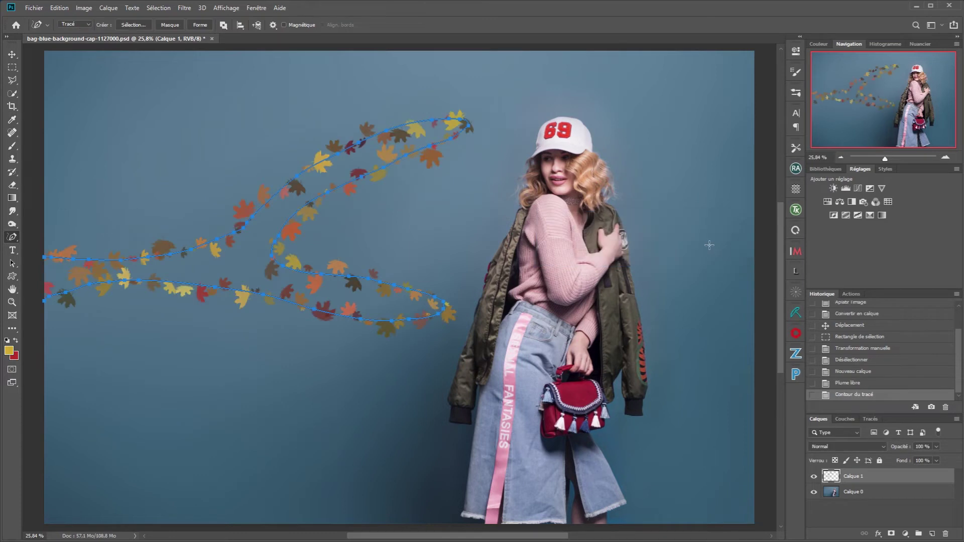
key("ctrl+z")
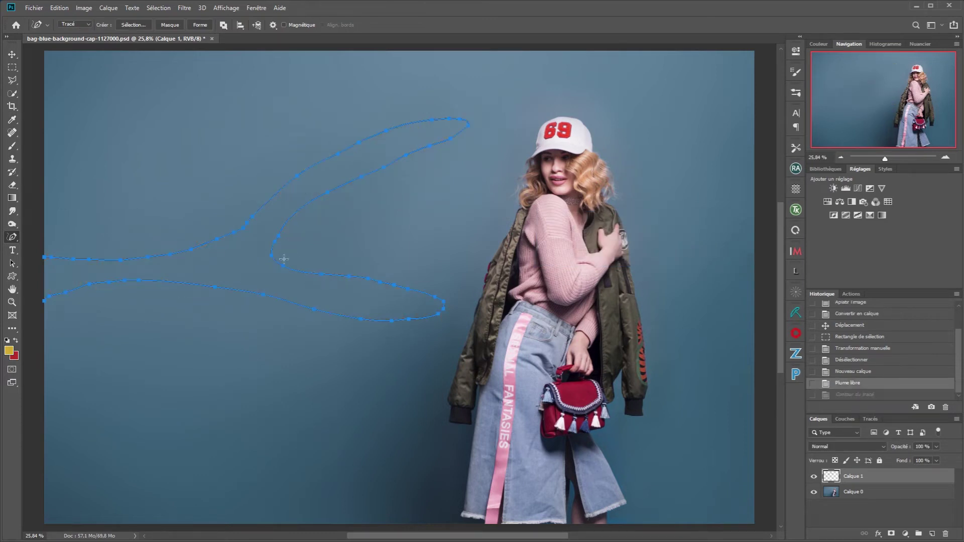
Enlarge the leaf brush to about 388 px and stroke the forked path with it on Calque 1
key("b")
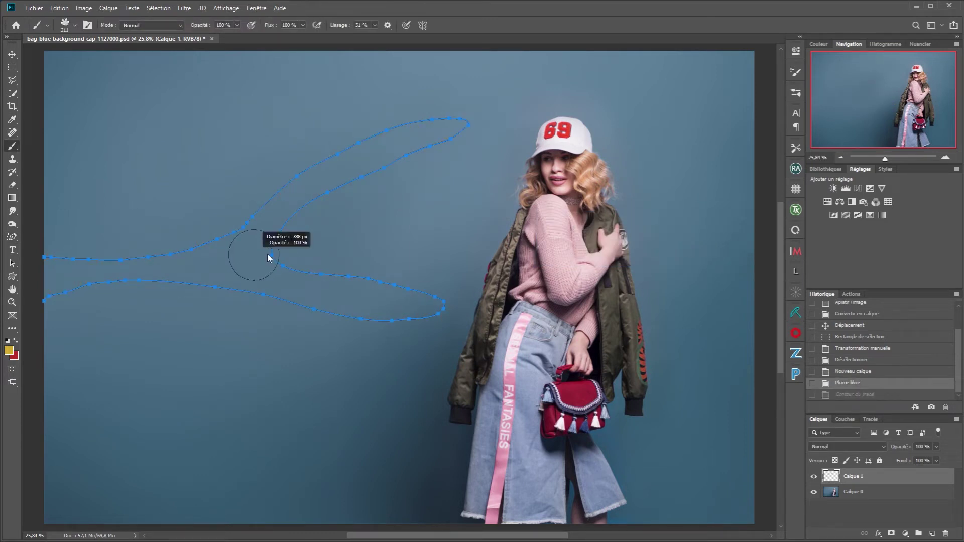
key("p")
right_click(266, 263)
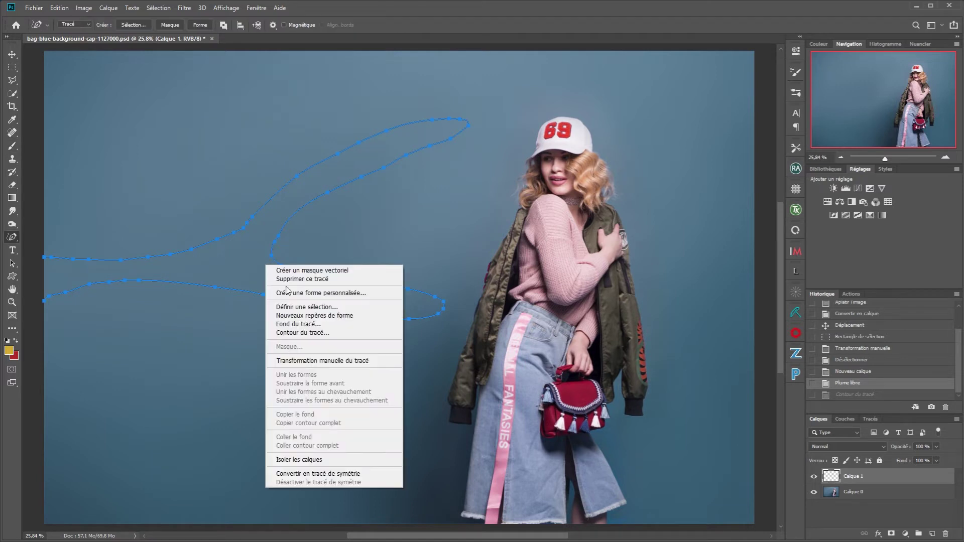
left_click(295, 333)
left_click(708, 241)
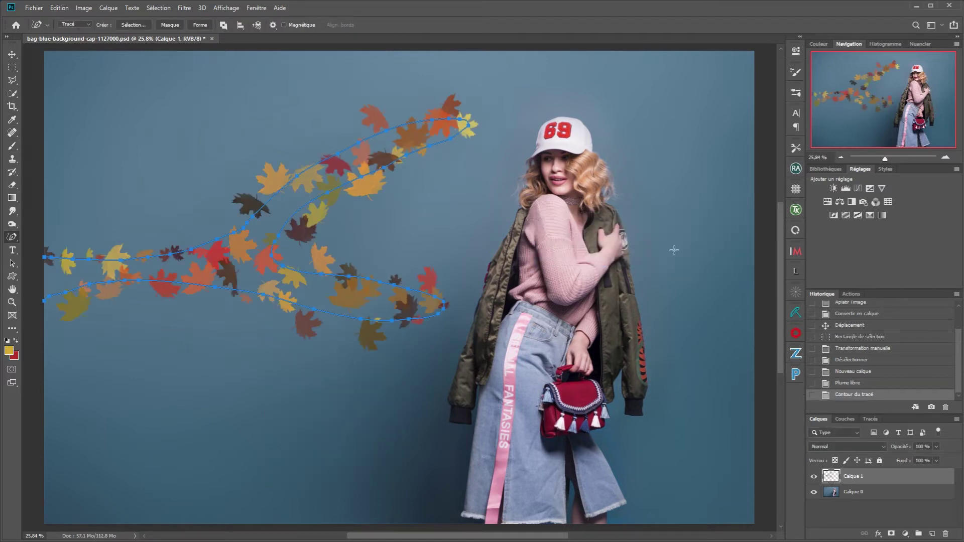
Add a second new layer and place it between the leaf layer Calque 1 and the photo layer
left_click(946, 534)
key("ctrl+z")
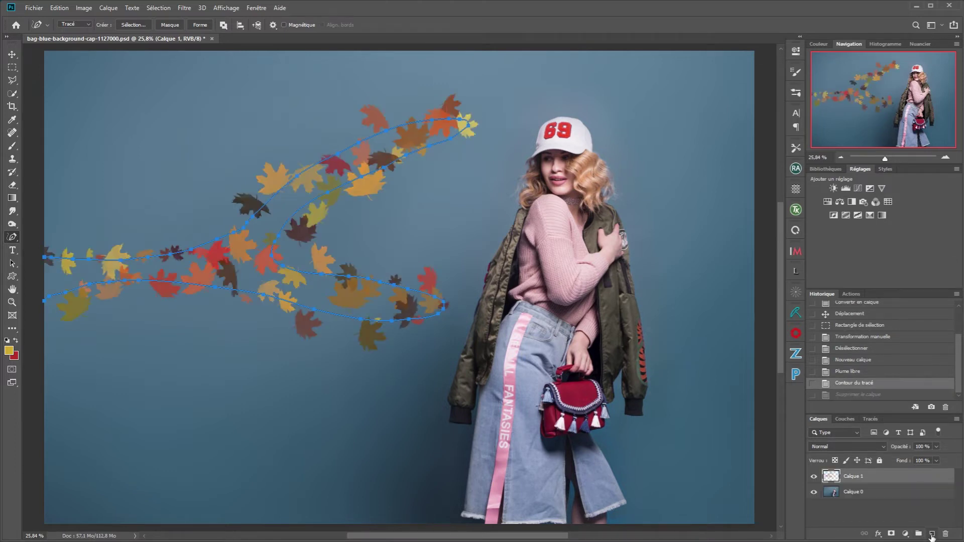
left_click(933, 535)
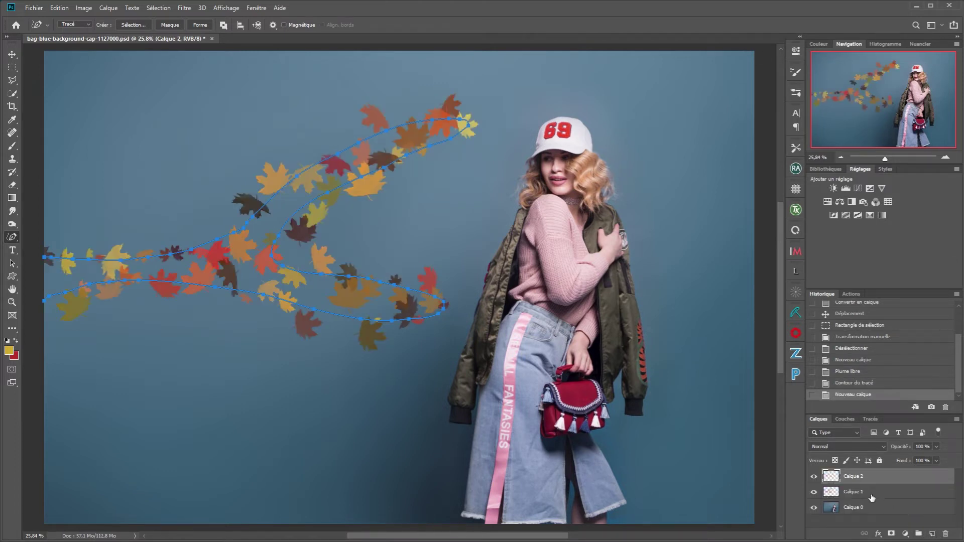
left_click_drag(864, 479, 860, 501)
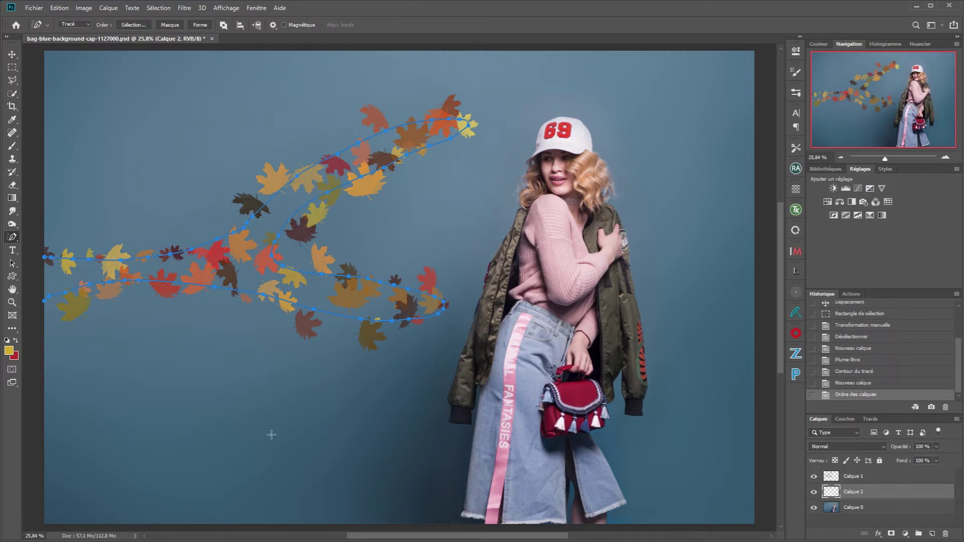
Increase the leaf brush's scattering to 116% in the brush settings
left_click(794, 73)
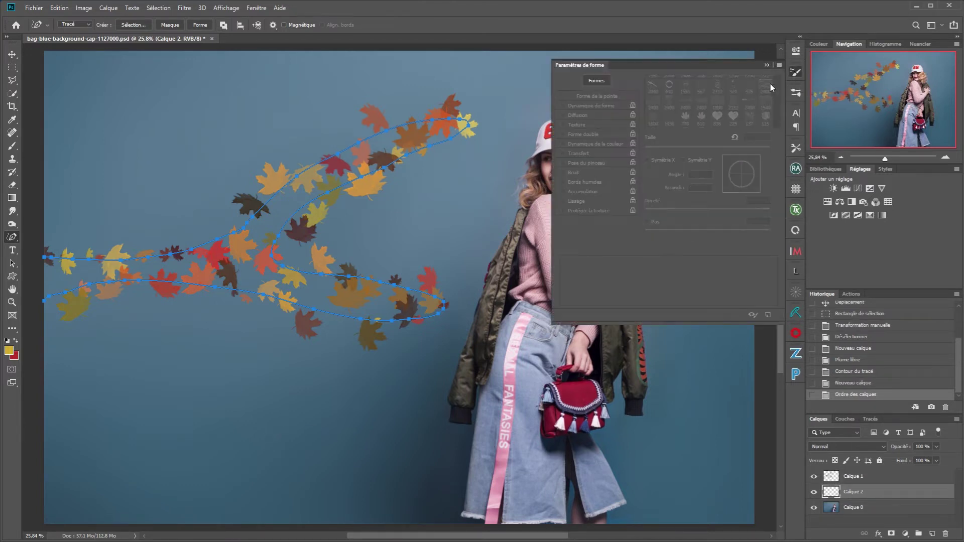
key("b")
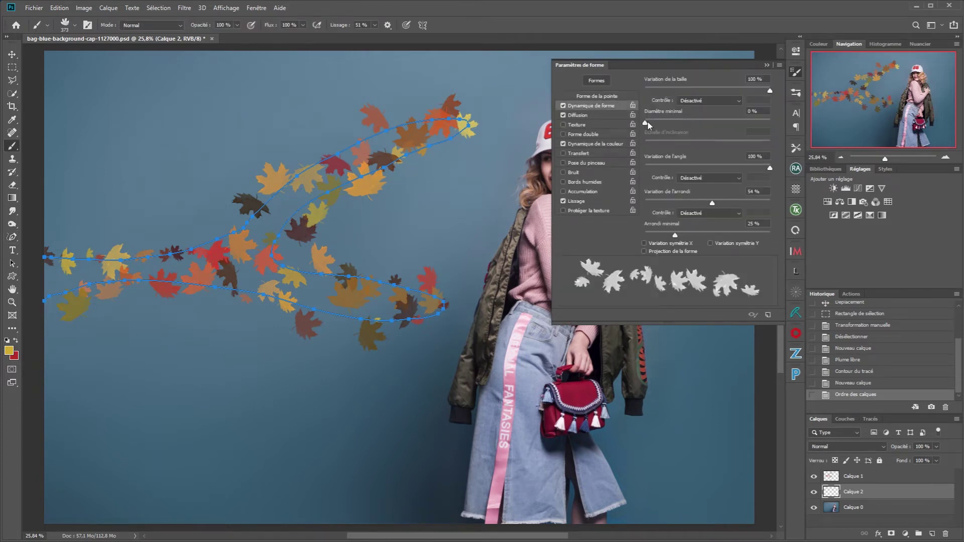
left_click(577, 116)
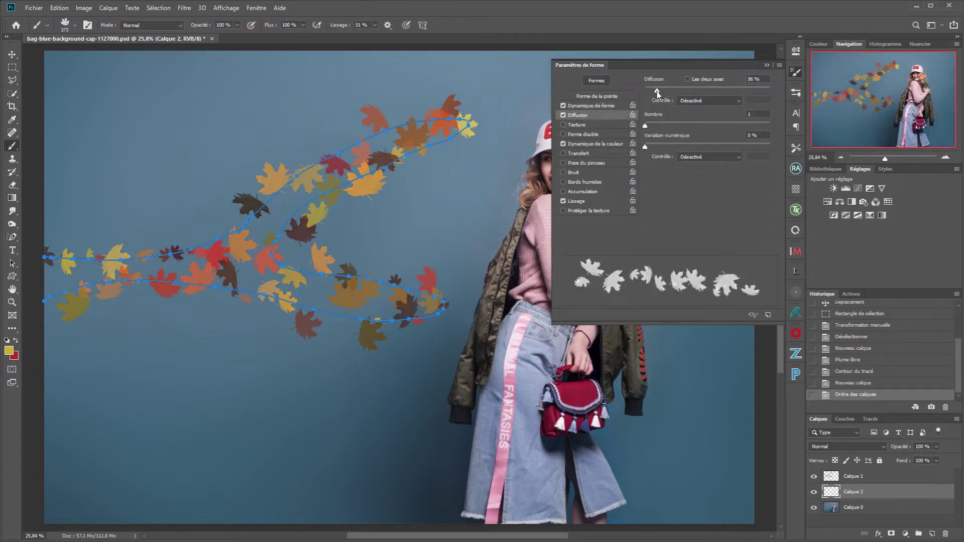
left_click_drag(657, 92, 659, 91)
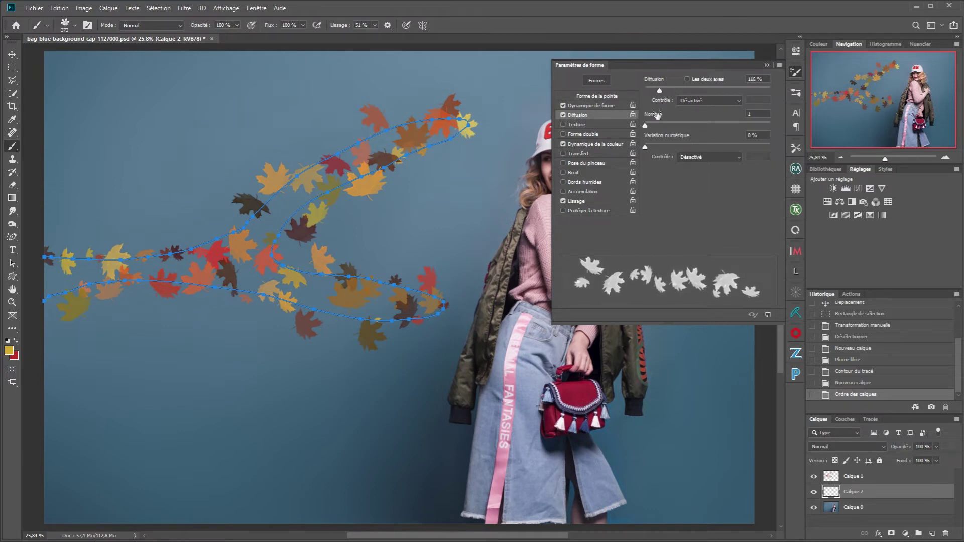
left_click(767, 65)
Stroke the forked path with the leaf brush on Calque 2
key("p")
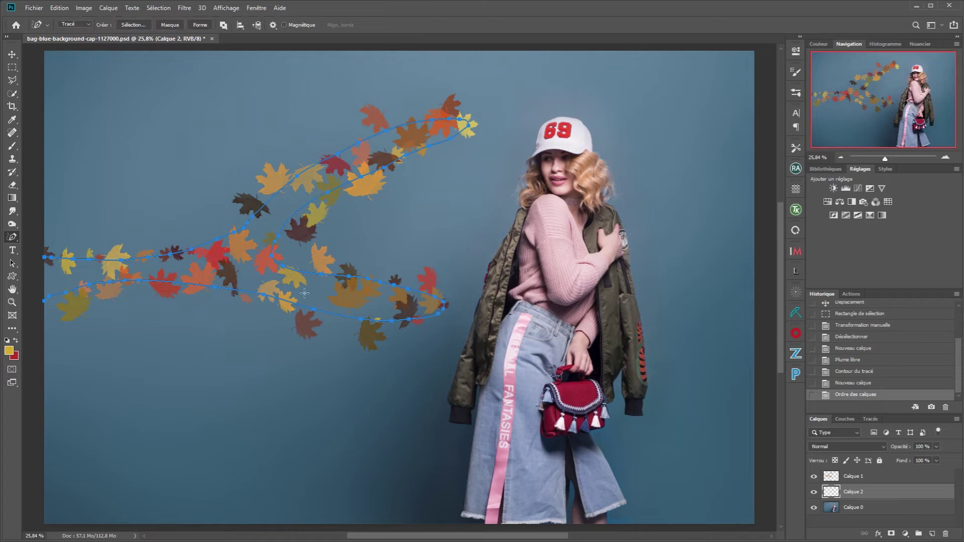
right_click(193, 237)
left_click(211, 300)
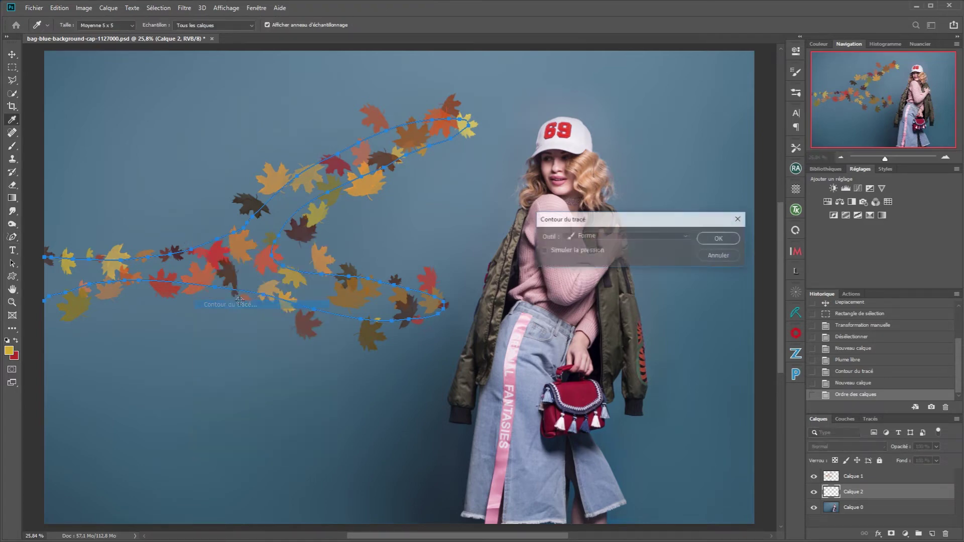
left_click(719, 239)
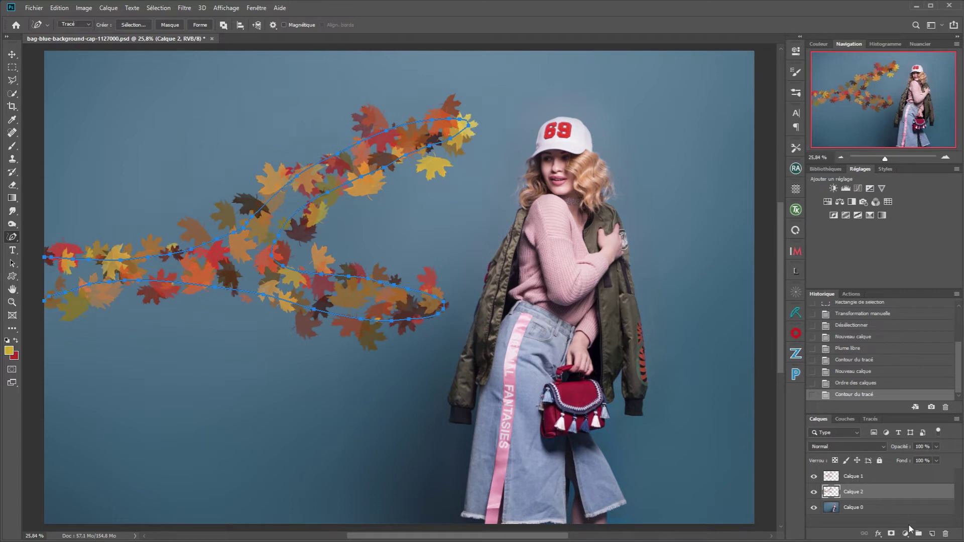
Add a new layer directly above the photo and pull the upper branch of the forked path outward into irregular bumps
left_click(932, 534)
left_click_drag(840, 493, 828, 519)
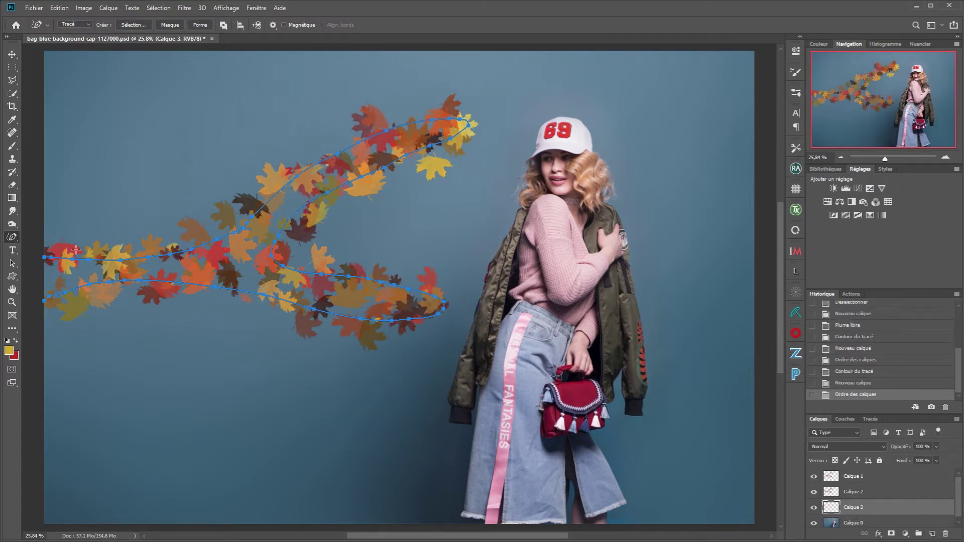
left_click_drag(119, 260, 120, 256)
left_click_drag(231, 249, 193, 193)
left_click_drag(245, 222, 223, 172)
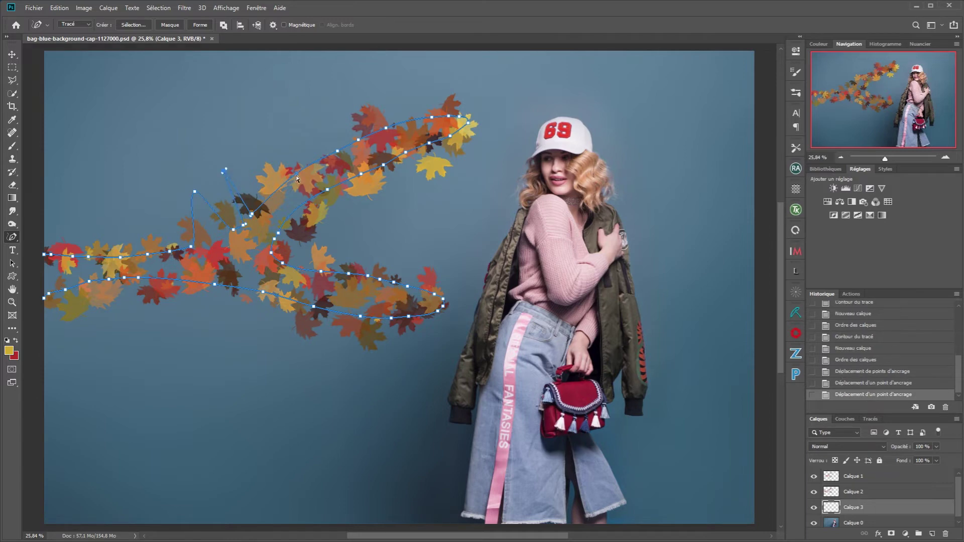
left_click_drag(298, 174, 274, 153)
left_click_drag(337, 148, 339, 126)
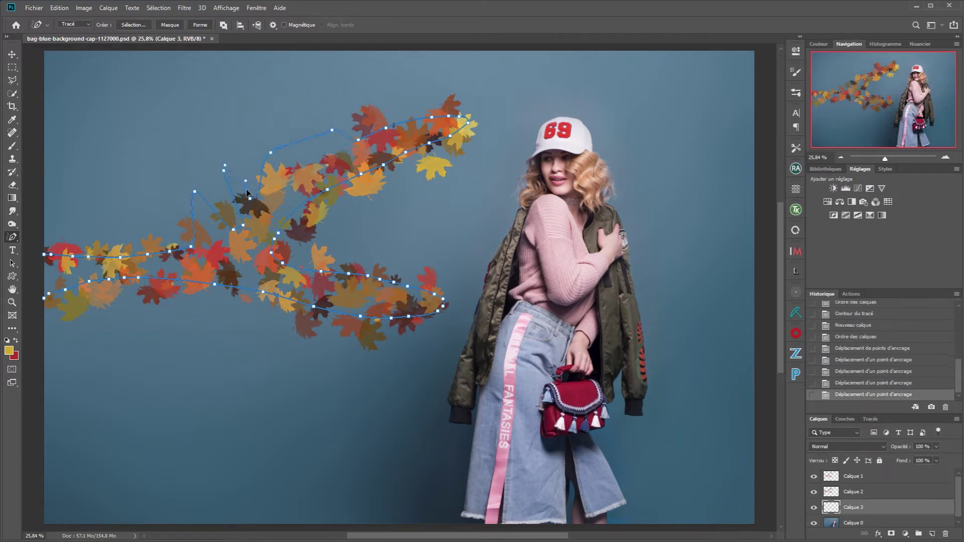
left_click_drag(247, 193, 241, 166)
left_click_drag(240, 227, 214, 217)
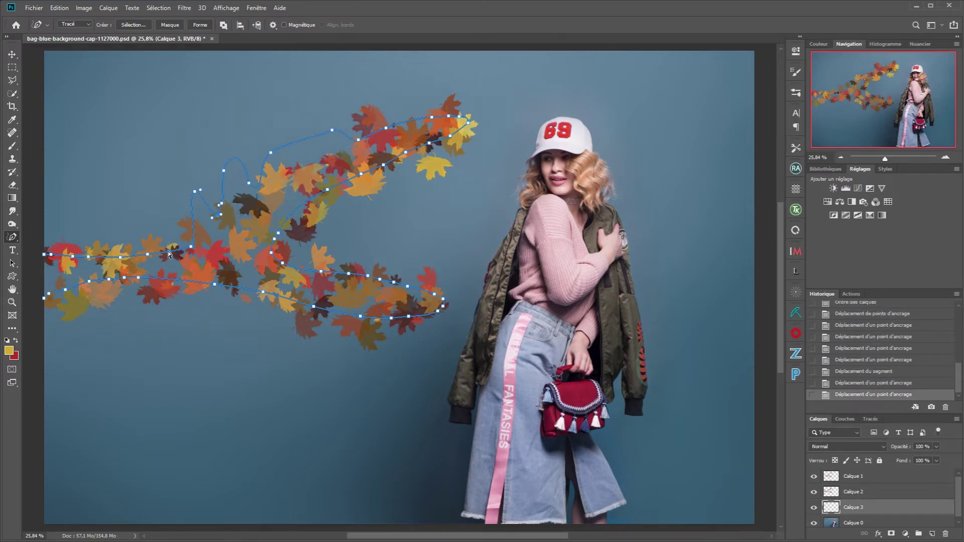
Bend the stem and lower edge of the forked path outward into uneven waves, adding an anchor point where needed
left_click_drag(148, 255, 132, 229)
left_click_drag(100, 257, 77, 235)
left_click_drag(89, 282, 124, 312)
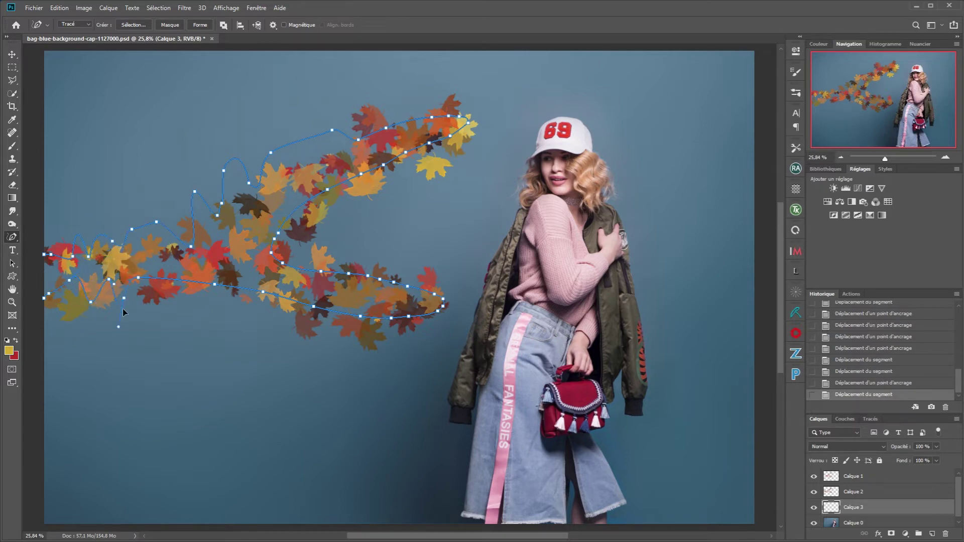
left_click_drag(214, 285, 207, 329)
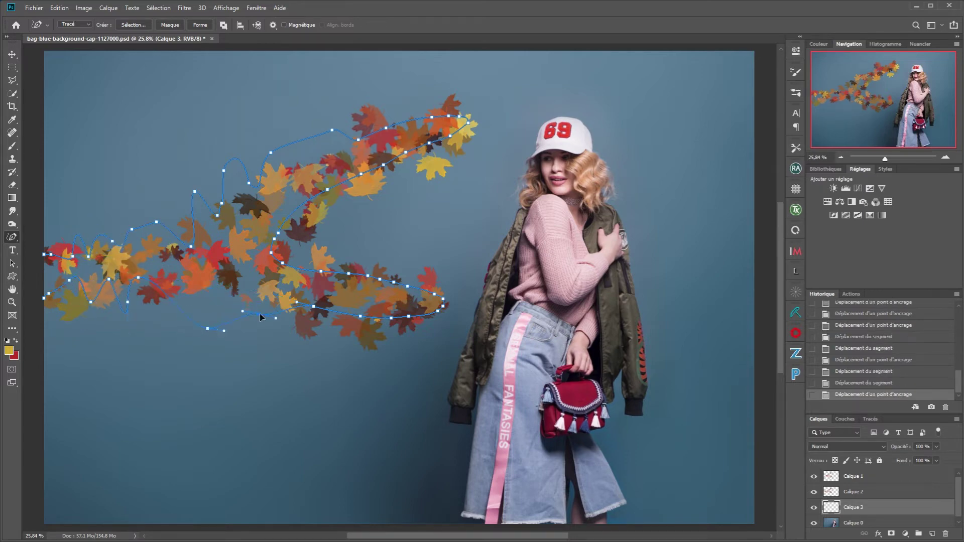
left_click_drag(314, 306, 312, 315)
left_click_drag(198, 303, 211, 258)
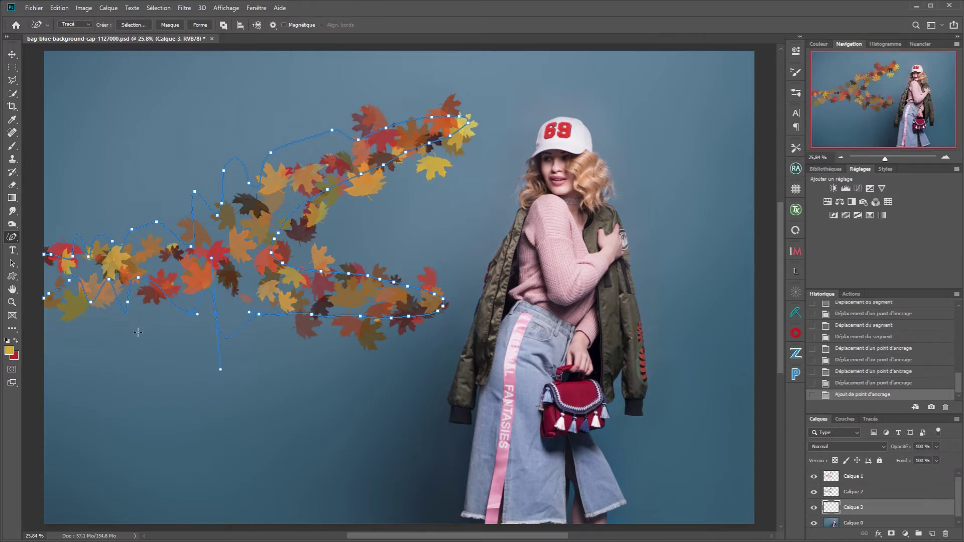
left_click_drag(141, 324, 104, 350)
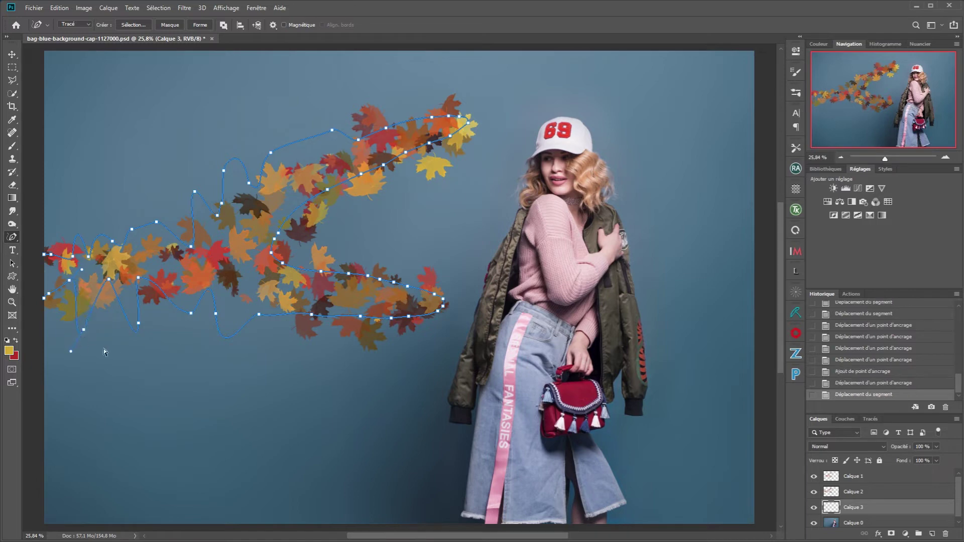
Stroke the reshaped path twice with the leaf brush on Calque 3
right_click(171, 251)
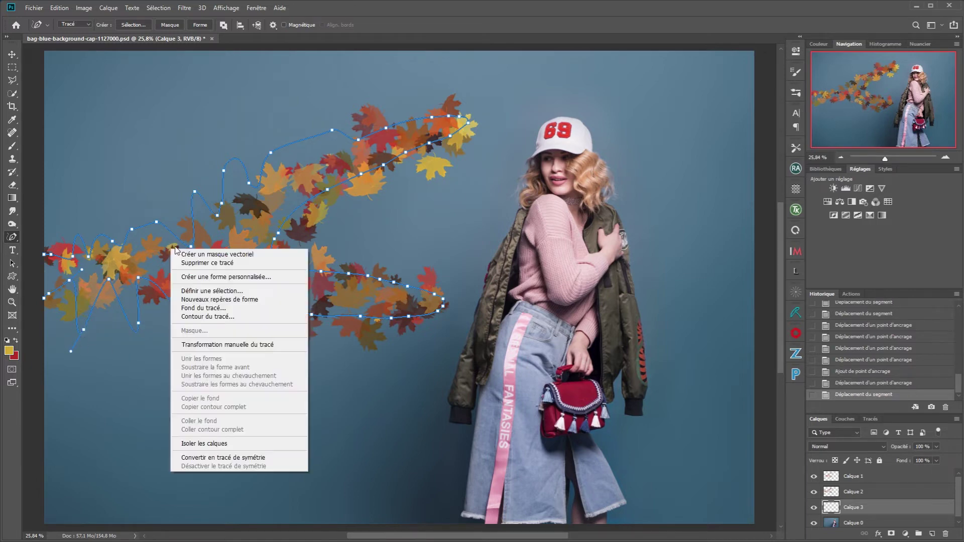
left_click(187, 308)
left_click(720, 239)
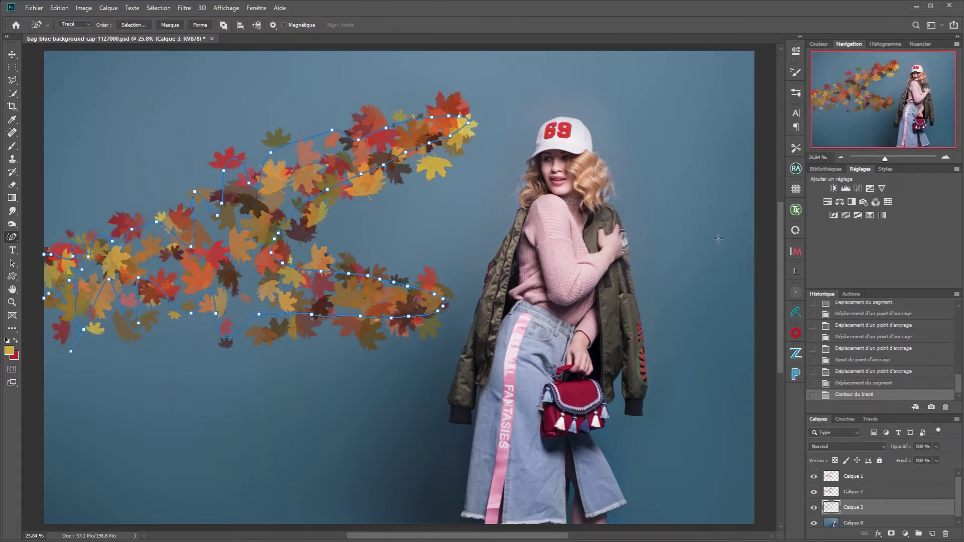
right_click(264, 259)
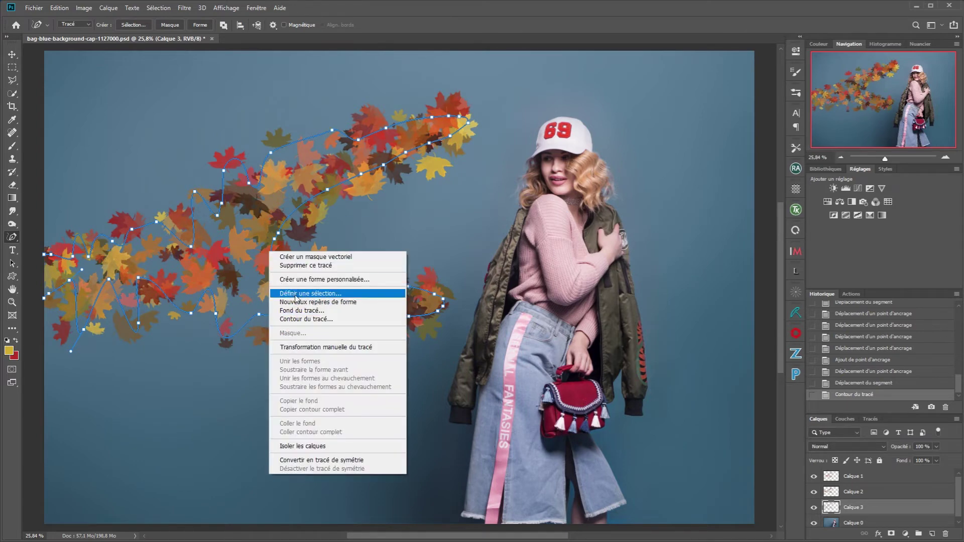
left_click(289, 315)
left_click(718, 240)
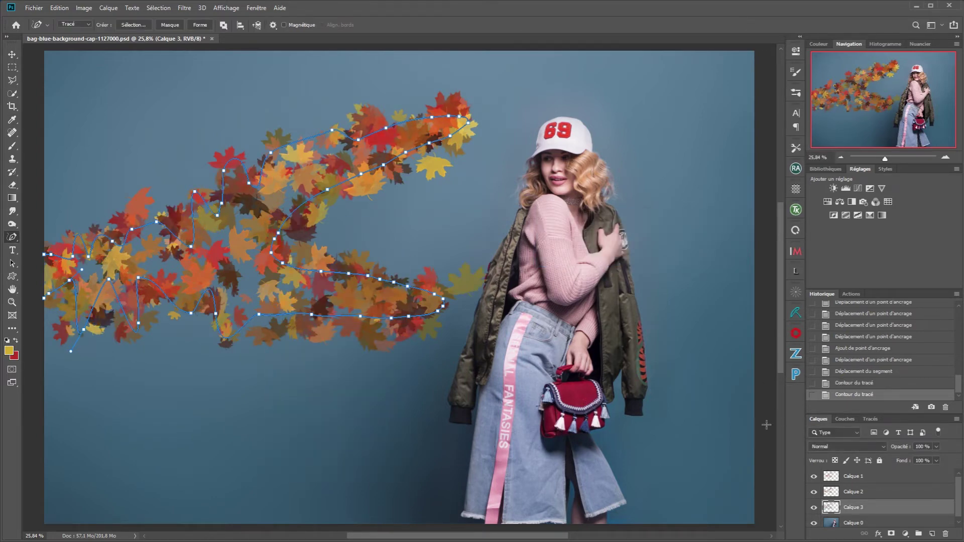
Draw a freehand path winding out of the leaf cluster, looping below it and crossing the skirt hem to the right canvas edge
key("Escape")
mouse_move(214, 440)
left_mouse_down()
mouse_move(355, 435)
mouse_move(754, 484)
mouse_move(859, 458)
left_mouse_up()
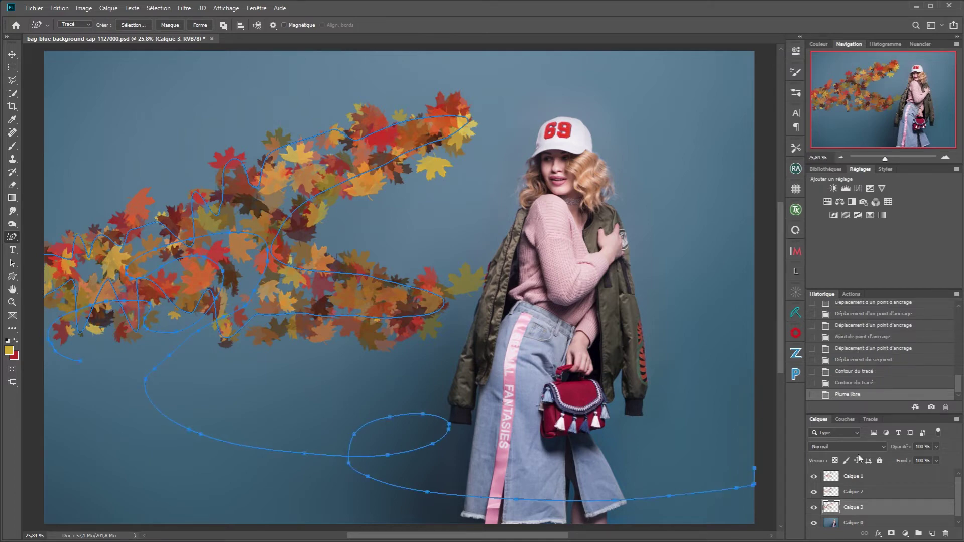
Try stroking the new looping path with the leaf brush on Calque 3
right_click(190, 376)
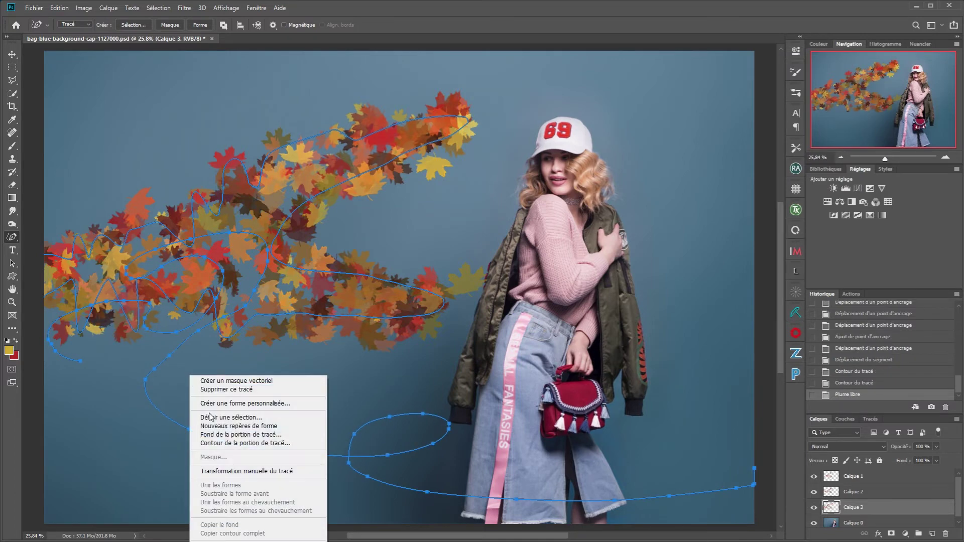
left_click(235, 444)
left_click(719, 240)
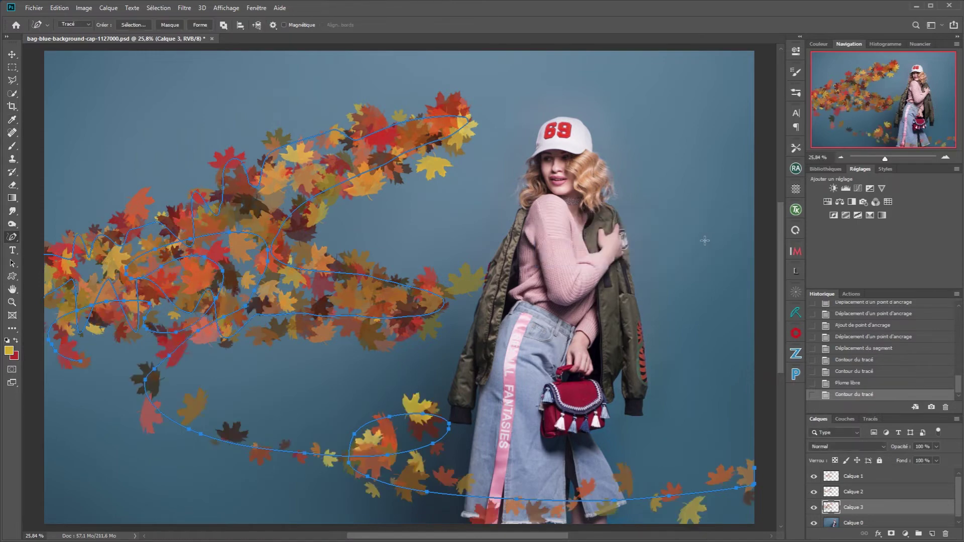
key("ctrl+z")
Stroke the looping path portion with the leaf brush on Calque 3 for a fresh leaf arrangement
right_click(255, 405)
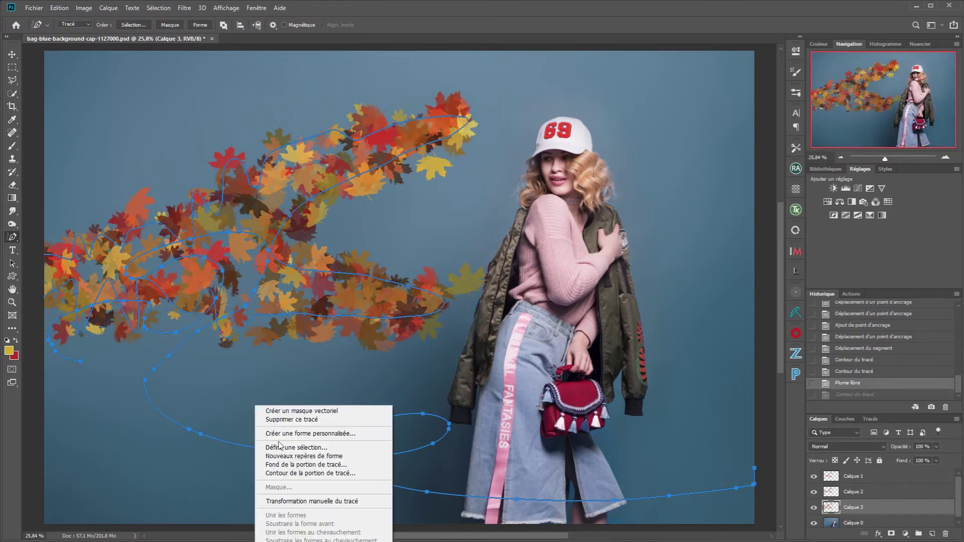
left_click(285, 474)
left_click(719, 239)
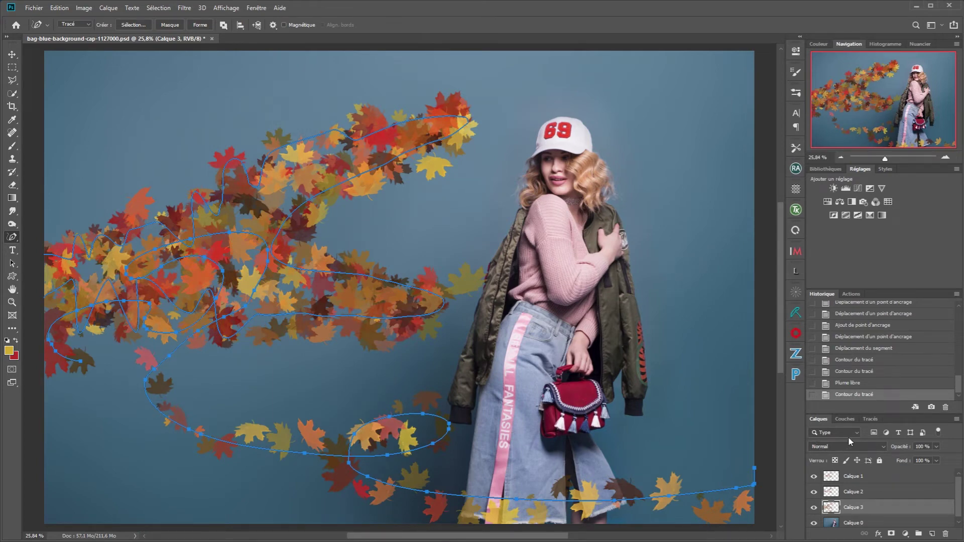
Deselect the work path and brush a few extra leaves under the lower edge of the leaf cluster on Calque 3
left_click(874, 417)
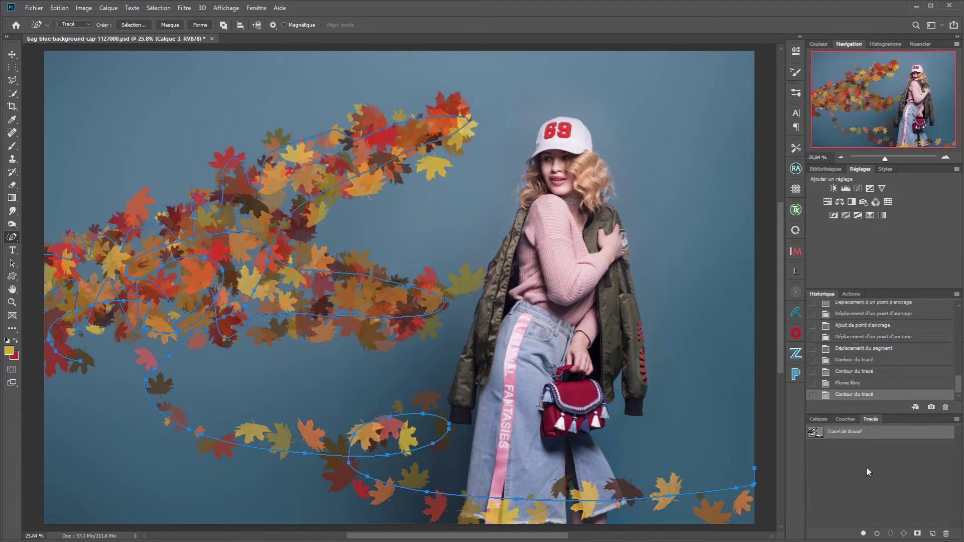
left_click(866, 466)
left_click(819, 419)
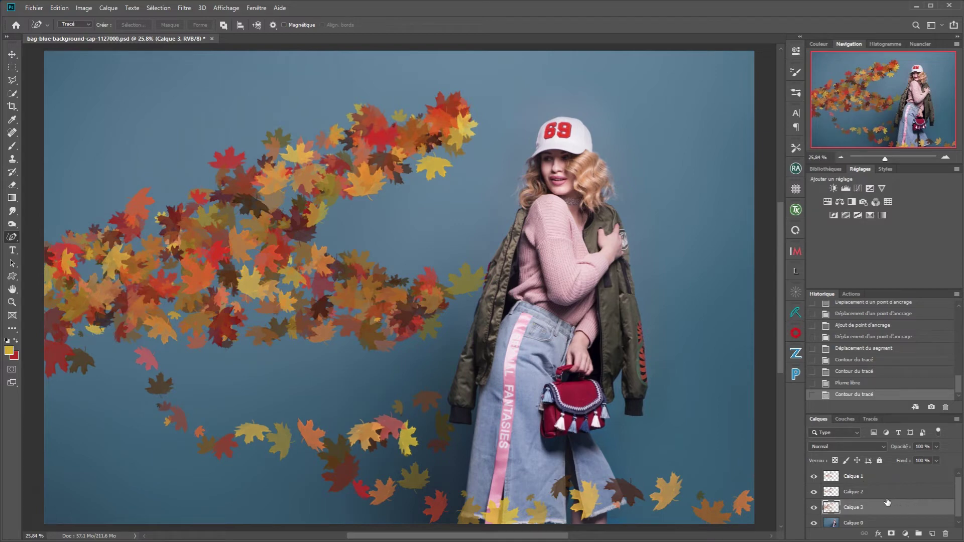
key("b")
mouse_move(62, 371)
left_mouse_down()
mouse_move(133, 333)
mouse_move(178, 343)
mouse_move(240, 343)
left_mouse_up()
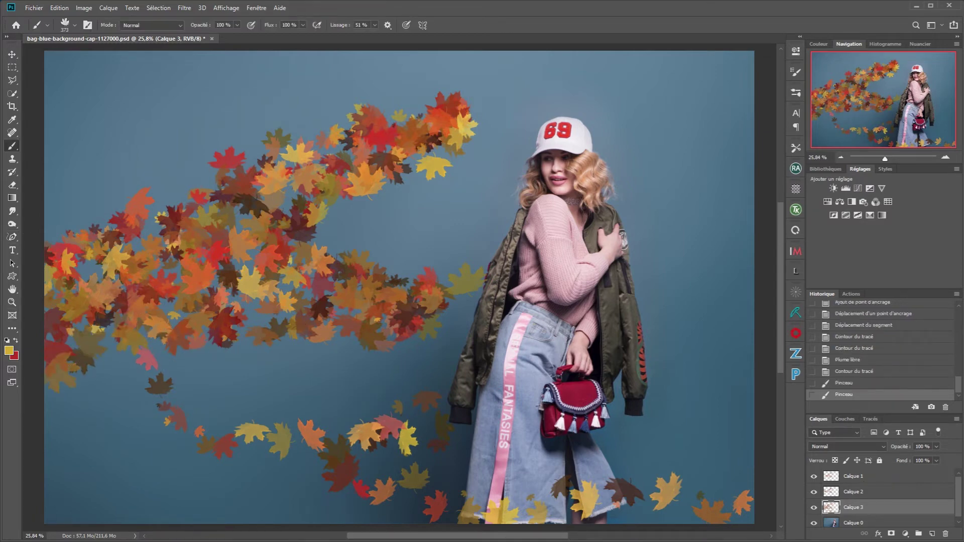
Add a blue Multiply drop shadow to Calque 3 with 51% opacity, 32° angle, 232 px distance and 163 px size
double_click(910, 508)
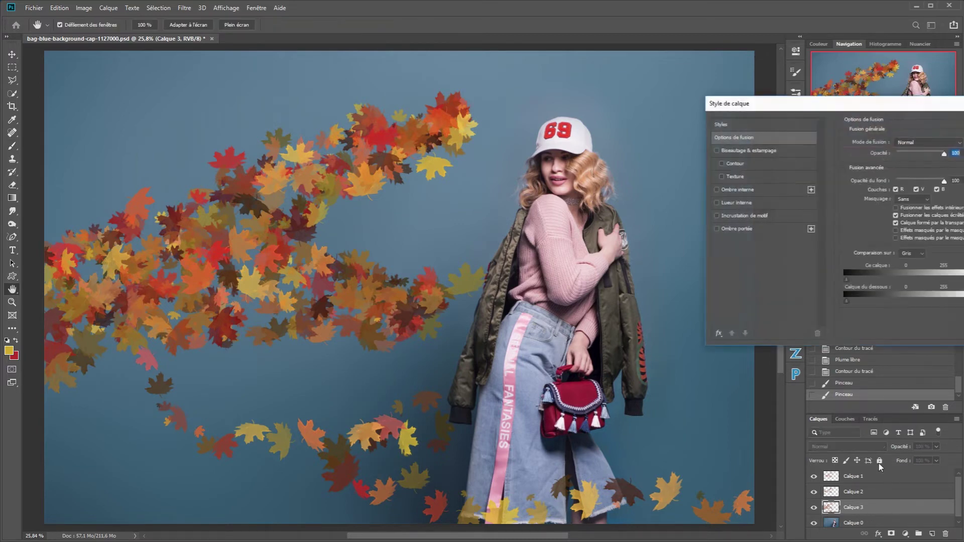
left_click_drag(860, 108, 438, 128)
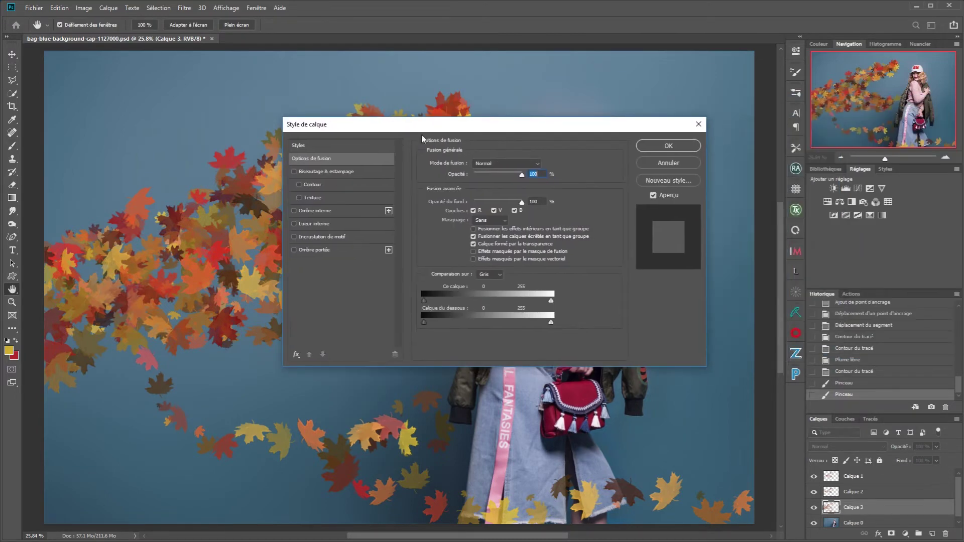
left_click(294, 250)
left_click_drag(327, 124, 410, 71)
left_click(397, 197)
mouse_move(560, 126)
left_mouse_down()
mouse_move(577, 127)
mouse_move(562, 134)
left_mouse_up()
left_click_drag(585, 178, 594, 157)
left_click_drag(562, 73, 637, 73)
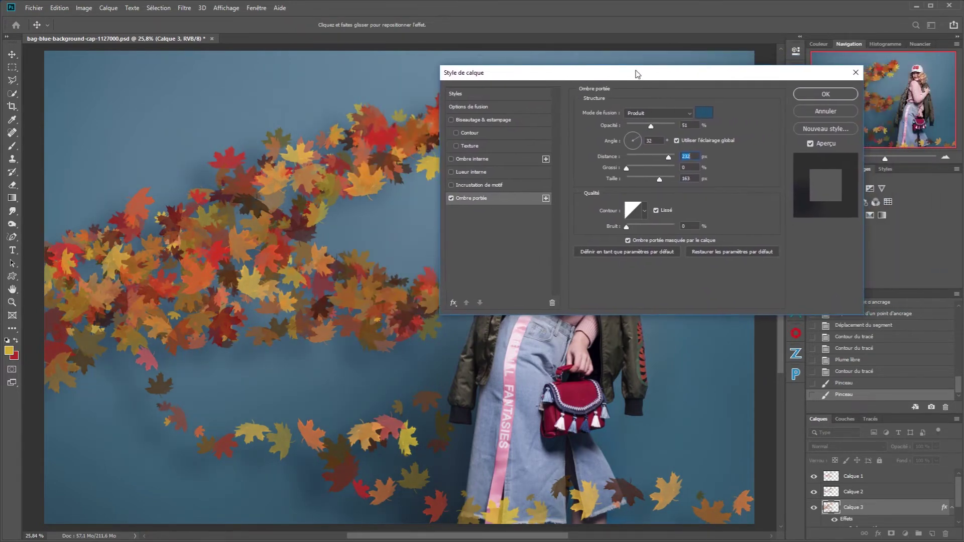
left_click(826, 94)
Copy Calque 3's drop shadow to Calque 2 and set the copy's size to 114 px
left_click_drag(945, 507, 927, 494)
double_click(925, 494)
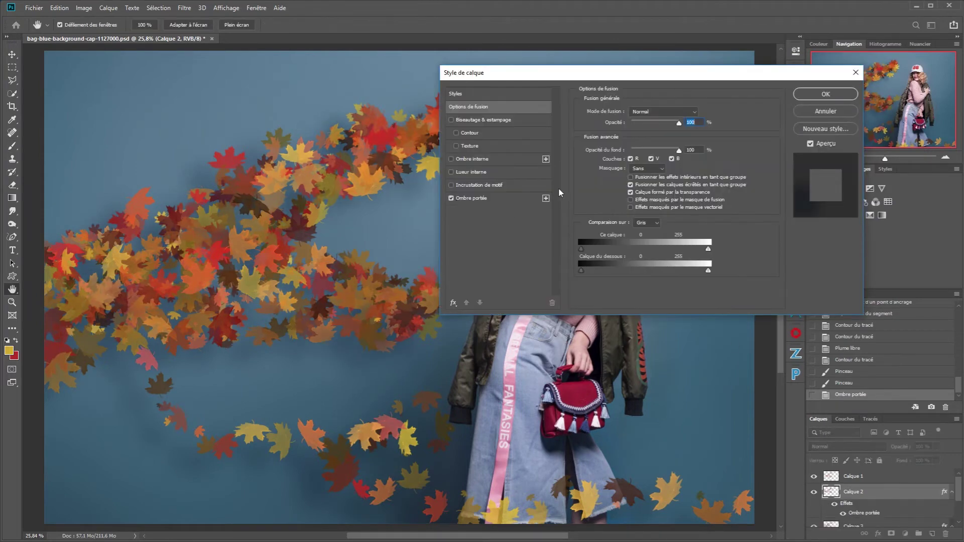
left_click(473, 199)
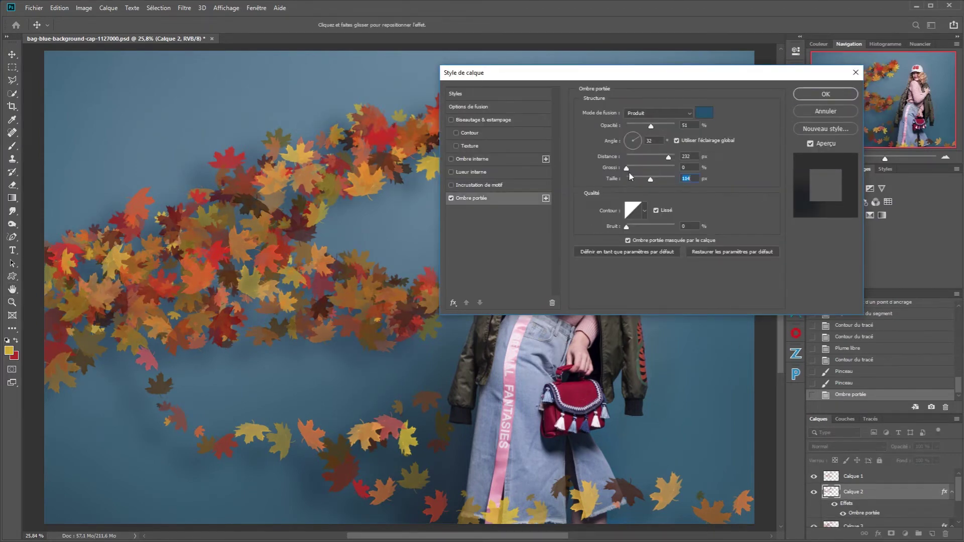
left_click(806, 96)
Give Calque 1 the same drop shadow at 22% opacity with a shorter distance and smaller size
double_click(879, 476)
left_click(451, 198)
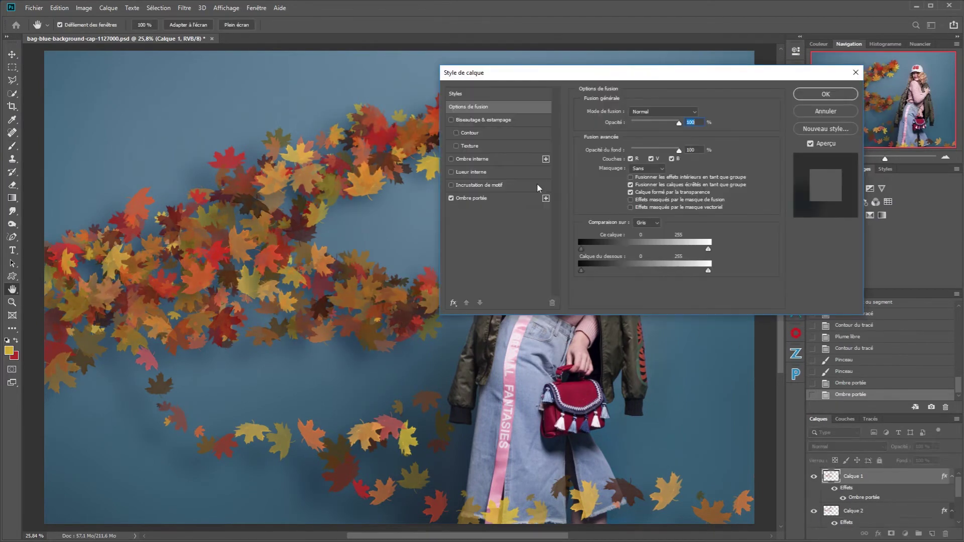
left_click(472, 198)
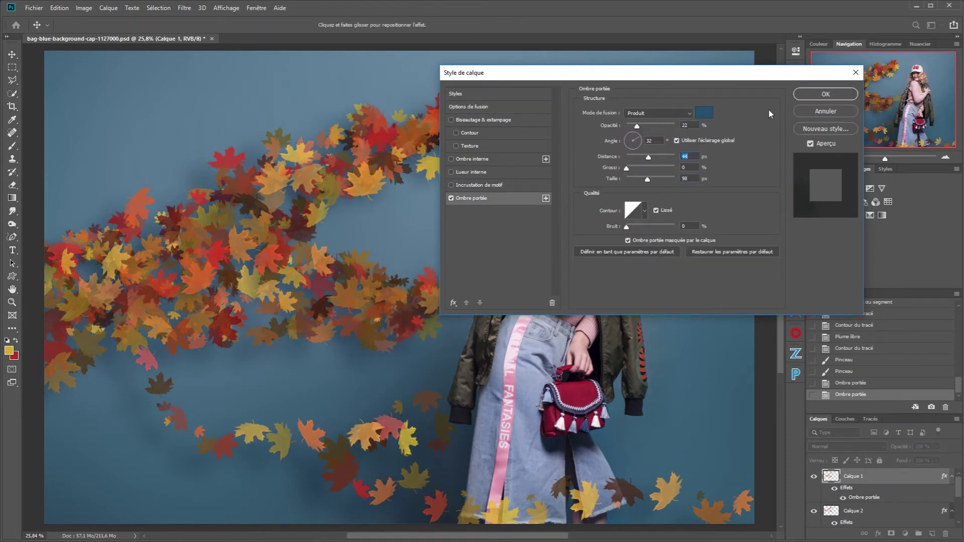
key("Return")
left_click_drag(899, 414, 899, 354)
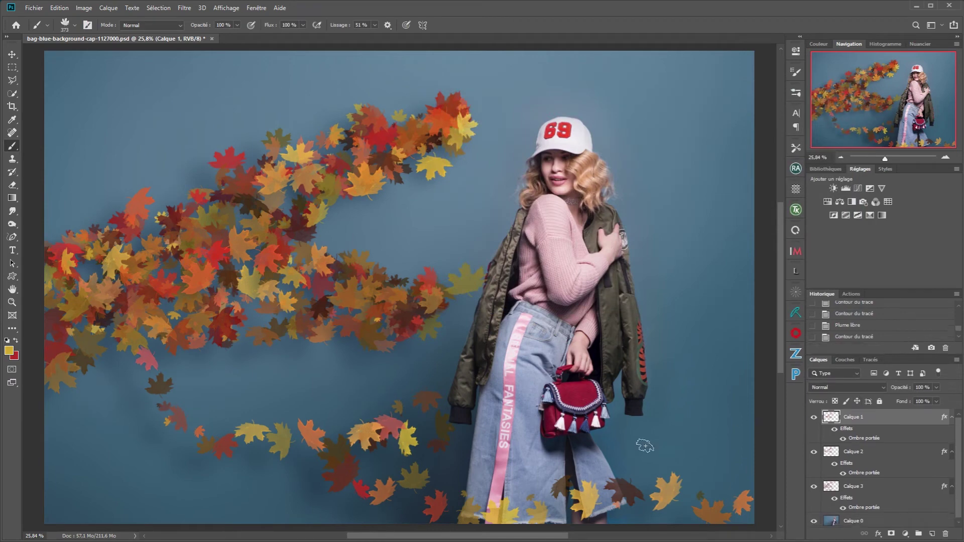
Hide and reshow the three leaf layers to compare the photo with and without the leaves
mouse_move(814, 417)
left_mouse_down()
mouse_move(814, 452)
mouse_move(813, 419)
left_mouse_up()
left_click(814, 521)
left_click(813, 522)
left_click(813, 523, "alt")
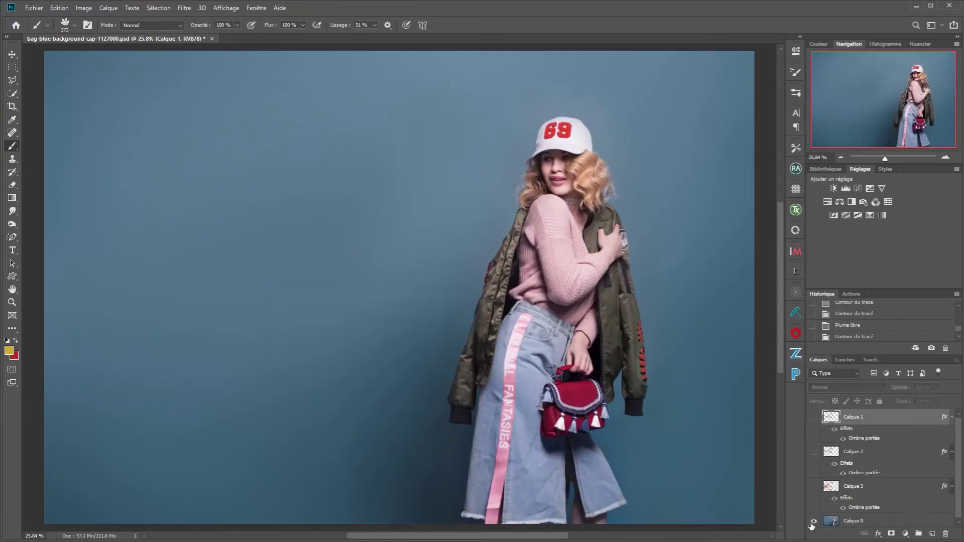
left_click(815, 523, "alt")
left_click(814, 523, "alt")
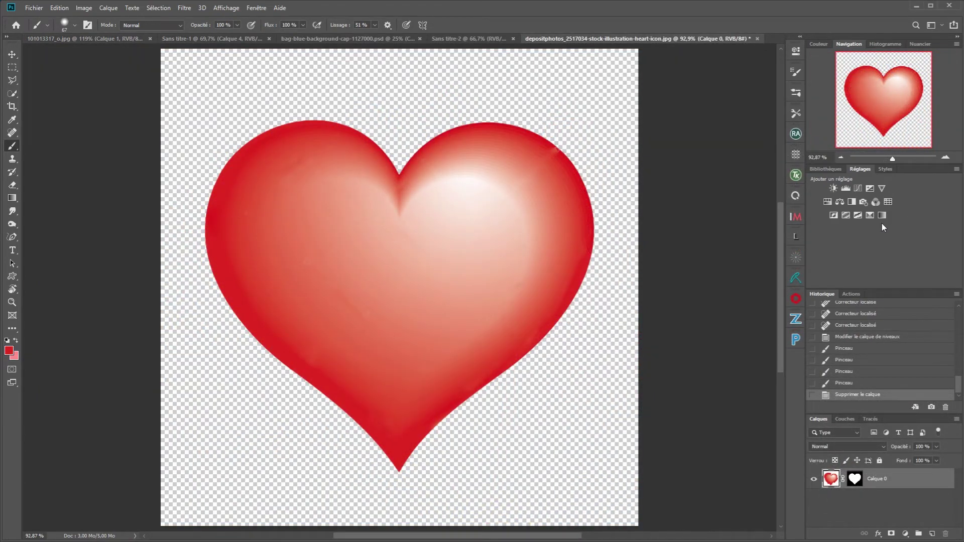
Add a Levels adjustment layer above the heart in the heart document and raise its black input level to 229
left_click(846, 188)
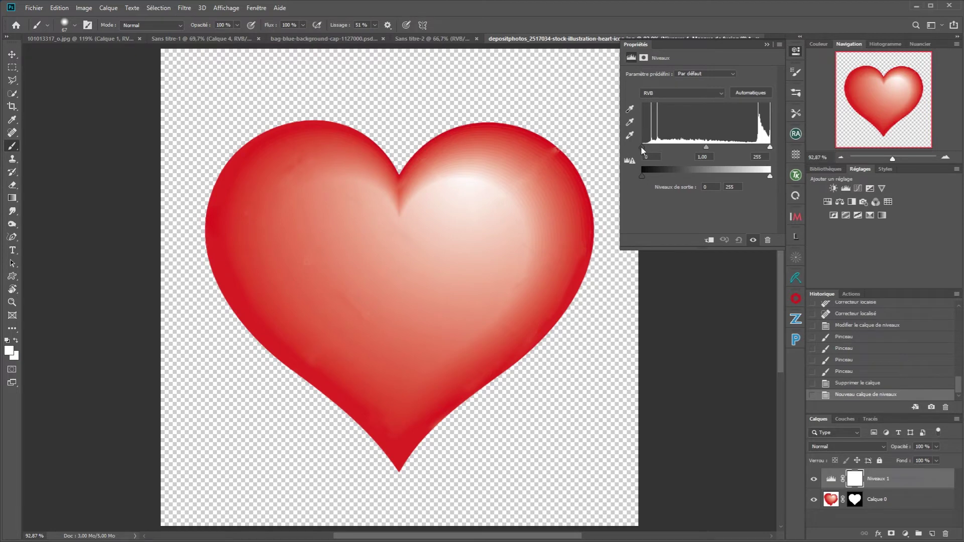
left_click_drag(642, 148, 759, 141)
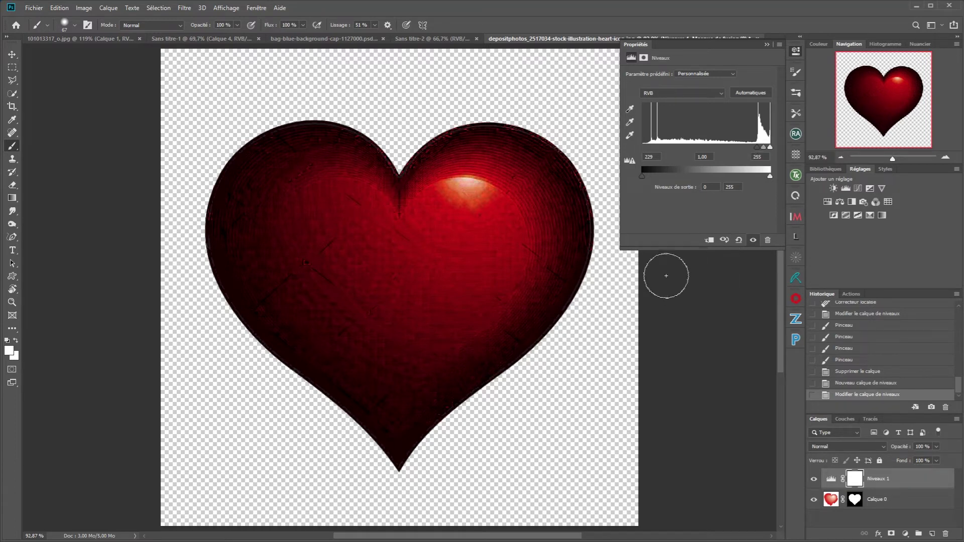
Define the heart layer Calque 0 as a brush preset named "coeur" and reduce the brush size to 555 px
left_click(832, 500)
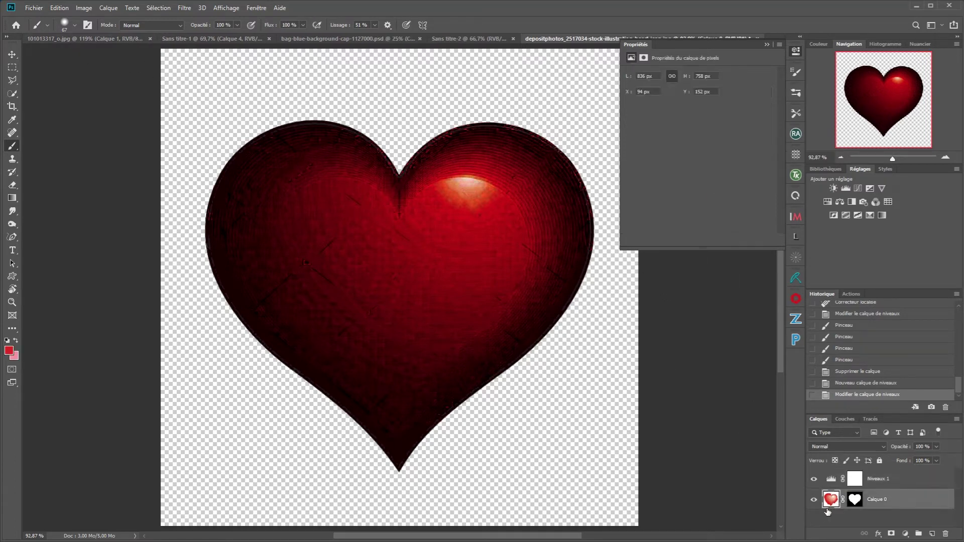
left_click(59, 7)
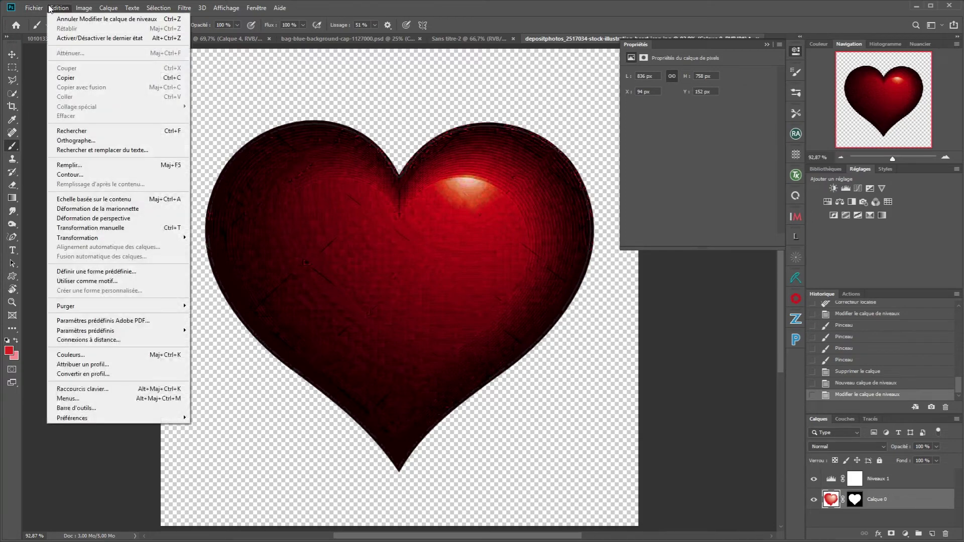
left_click(110, 271)
type("coe")
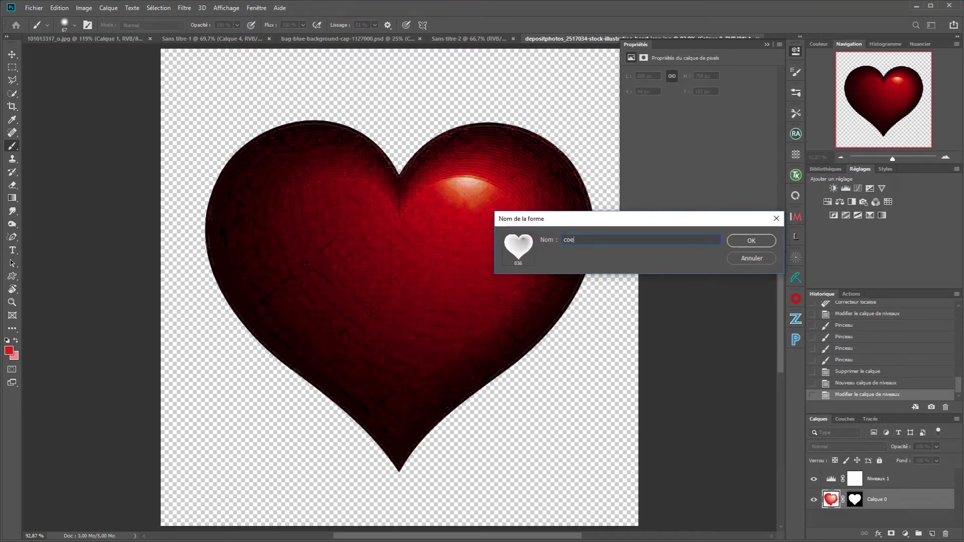
type("ur")
key("Return")
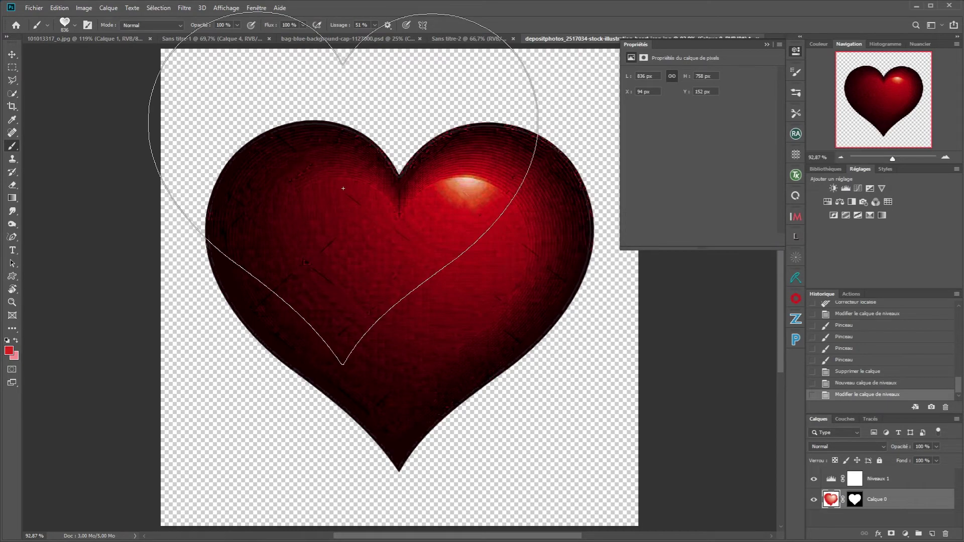
left_click_drag(461, 282, 399, 302)
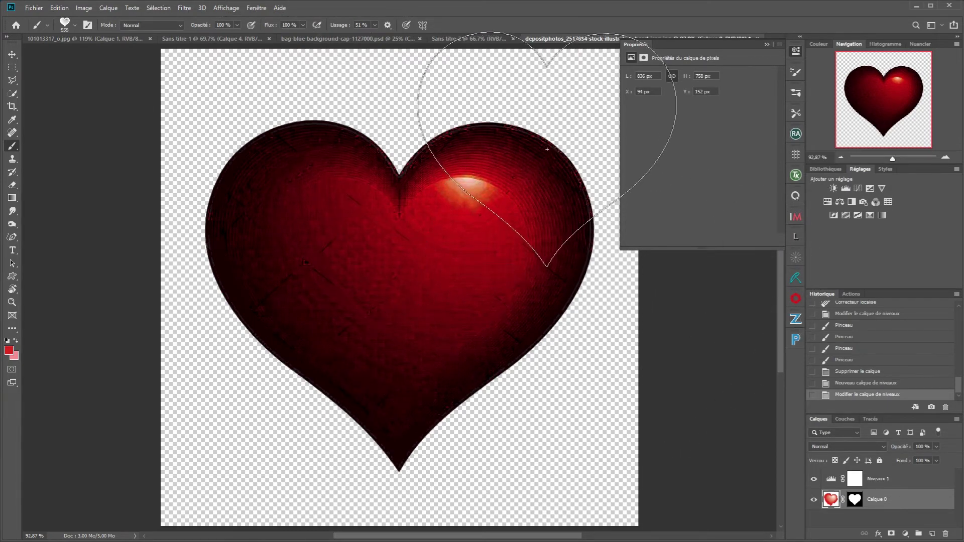
Create a new 2048 x 1365 px RGB document at 72 ppi with a white background
left_click(34, 8)
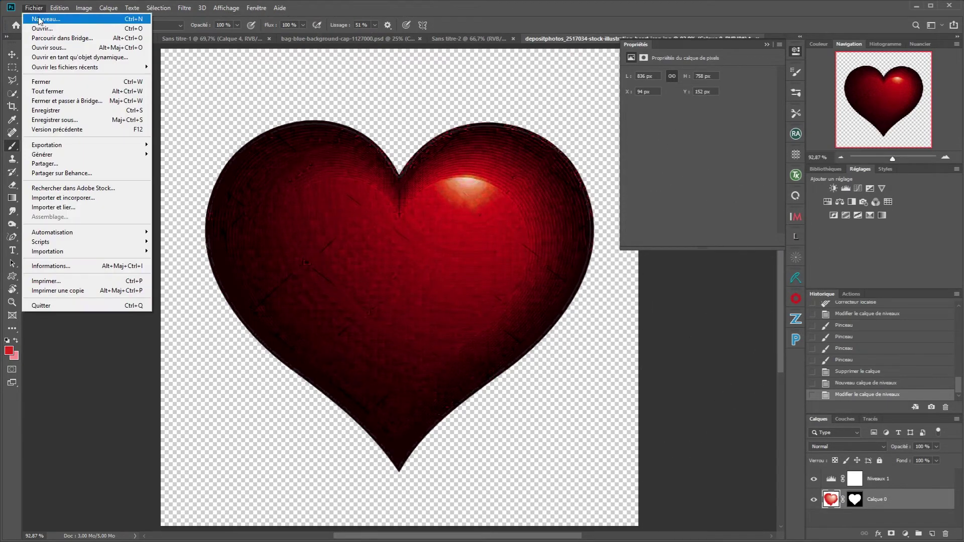
left_click(39, 20)
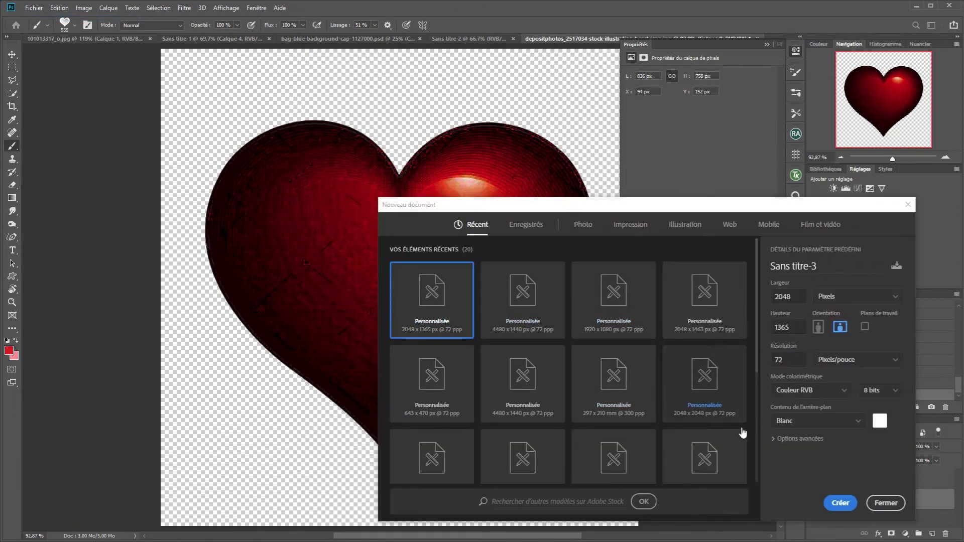
left_click(839, 503)
Paint a test stroke across the blank canvas with the heart brush at 132 px and undo it
left_click_drag(249, 250, 179, 275)
mouse_move(118, 316)
left_mouse_down()
mouse_move(353, 198)
mouse_move(505, 193)
left_mouse_up()
key("ctrl+z")
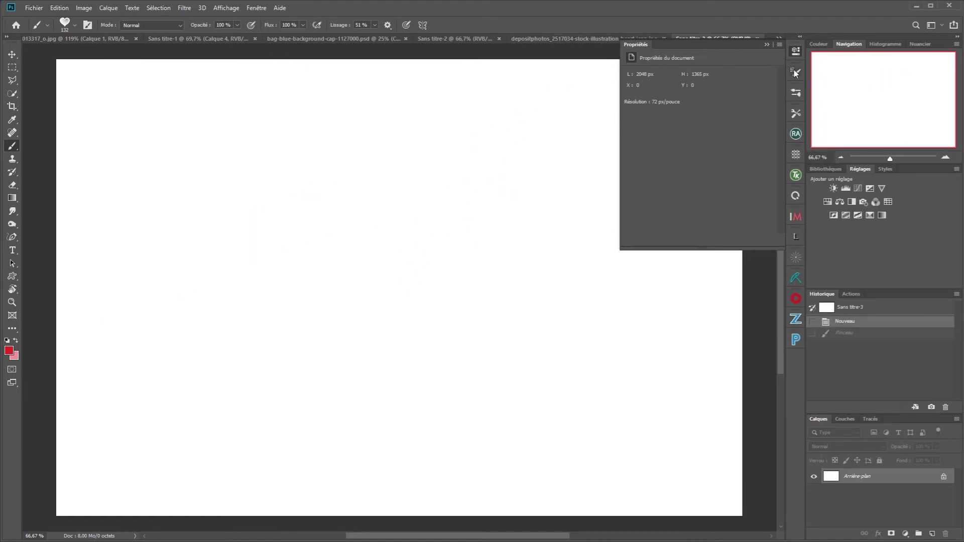
Set the heart brush tip's spacing to 102% in the brush settings
left_click(795, 73)
left_click(594, 96)
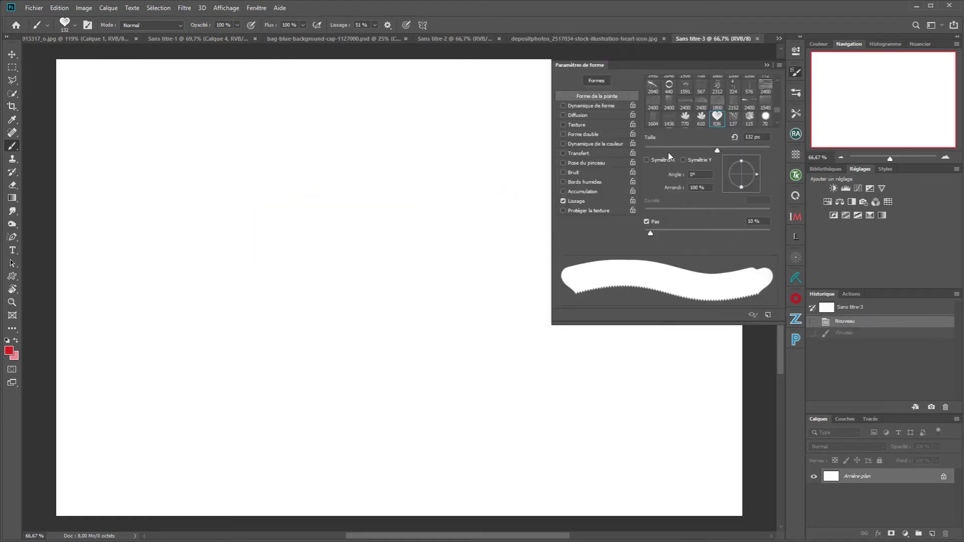
left_click_drag(651, 233, 708, 232)
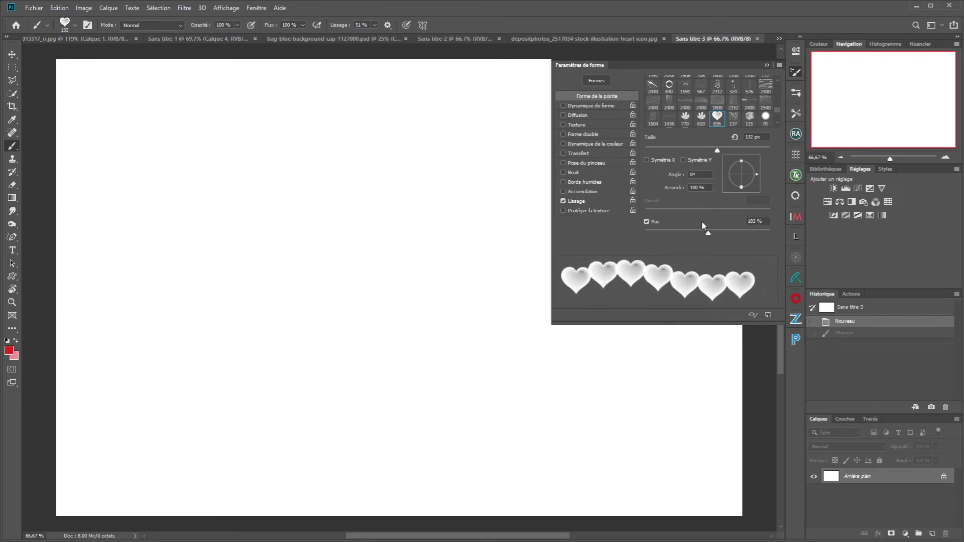
Enable Shape Dynamics for the heart brush with size jitter and angle jitter both at 100%
left_click(583, 106)
left_click_drag(650, 87, 765, 82)
left_click_drag(645, 168, 814, 159)
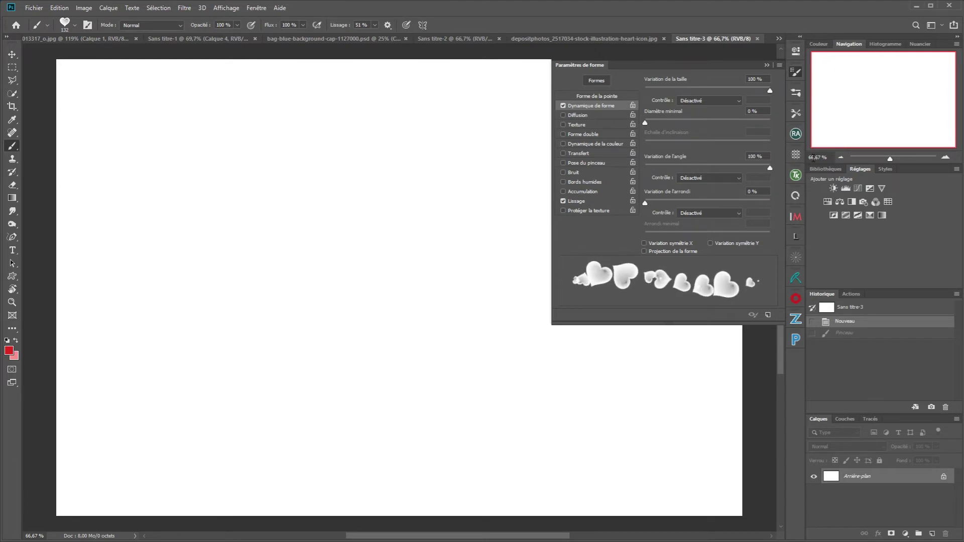
Enable Scattering at 8% and Color Dynamics with 100% foreground/background jitter applied per tip for the heart brush
left_click(594, 116)
left_click_drag(646, 91, 646, 90)
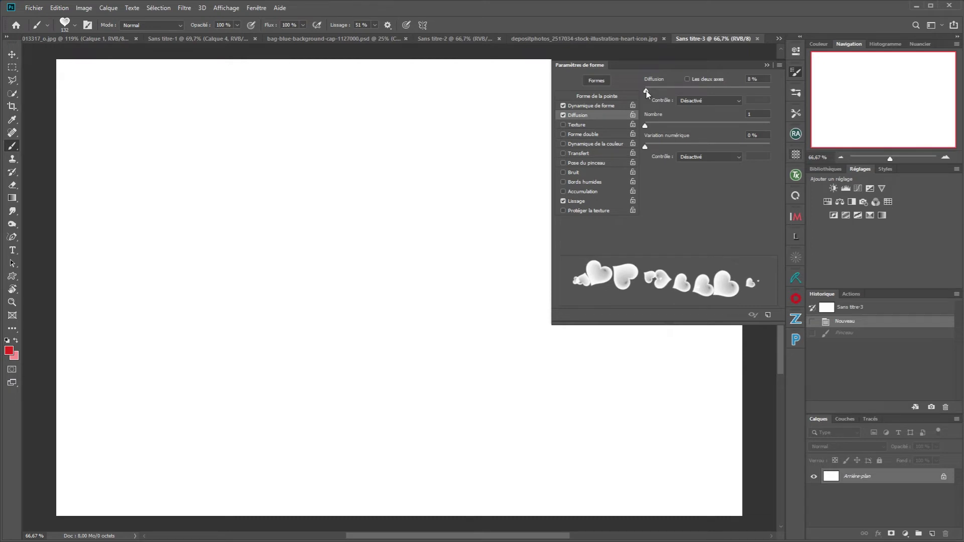
left_click(572, 144)
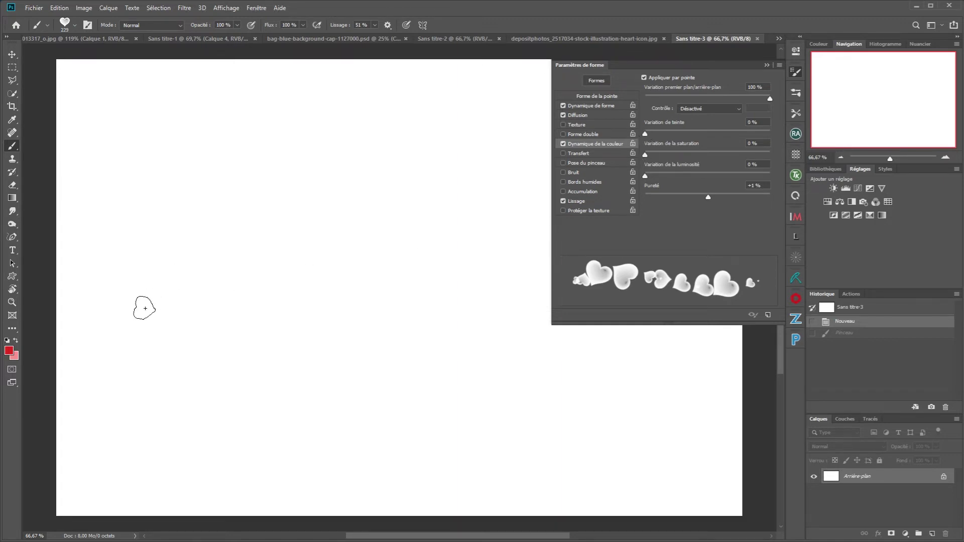
Paint two test strokes of red and pink hearts on the blank canvas with the 229 px brush and undo both
mouse_move(142, 303)
left_mouse_down()
mouse_move(178, 228)
mouse_move(300, 203)
mouse_move(306, 286)
mouse_move(338, 369)
mouse_move(412, 305)
mouse_move(428, 170)
mouse_move(495, 255)
mouse_move(452, 385)
mouse_move(523, 404)
mouse_move(583, 389)
left_mouse_up()
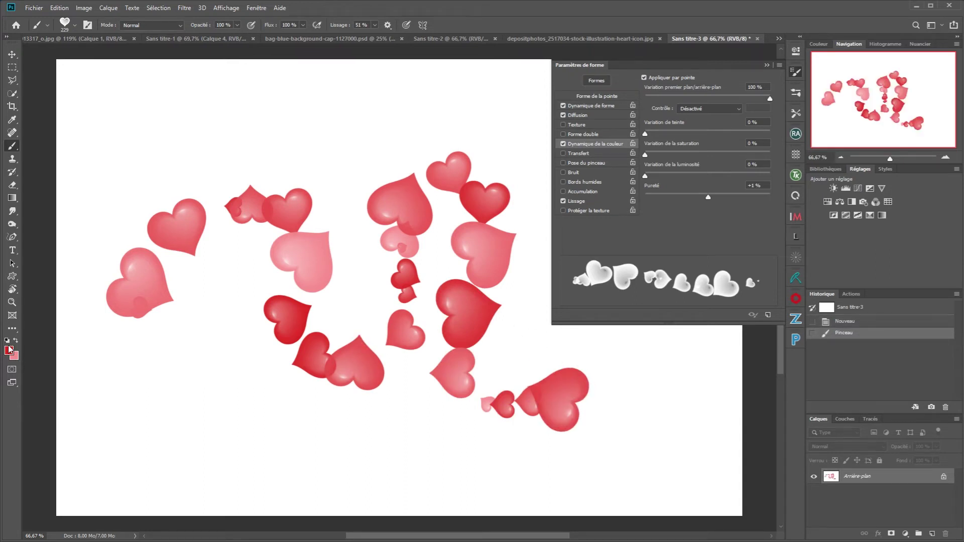
mouse_move(116, 402)
left_mouse_down()
mouse_move(224, 446)
mouse_move(323, 254)
mouse_move(353, 302)
left_mouse_up()
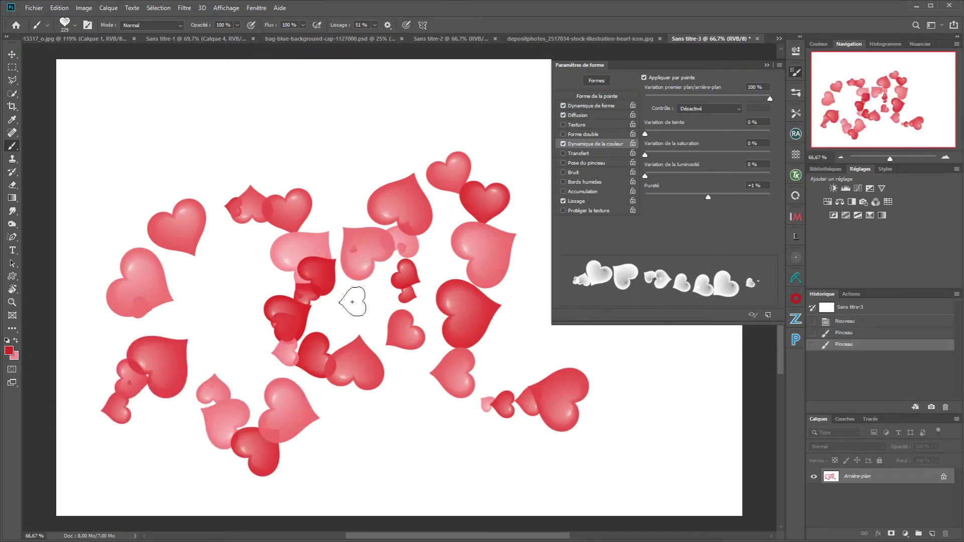
key("ctrl+z")
key("ctrl+z")
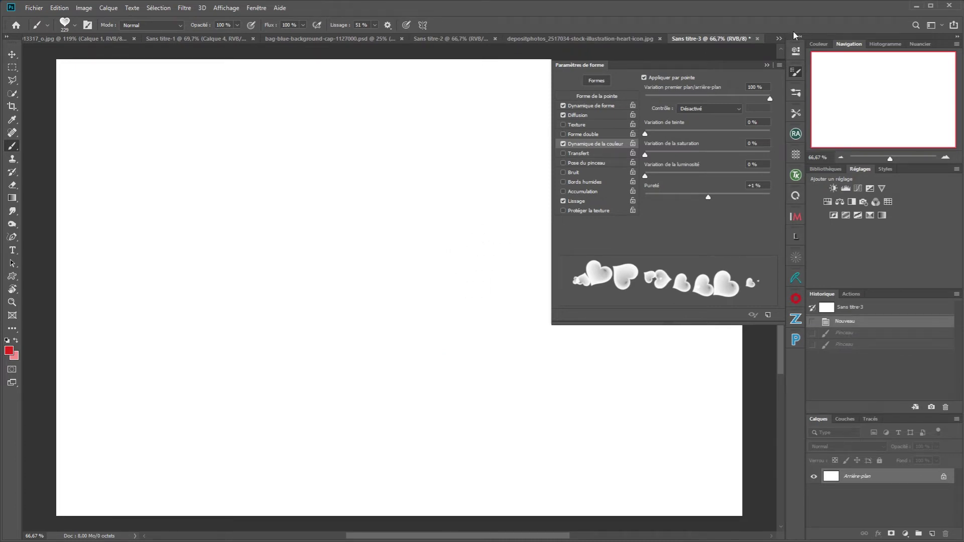
Save the brush as a new preset named "coeur avec couleur", including tool settings and color but not the captured size
left_click(781, 64)
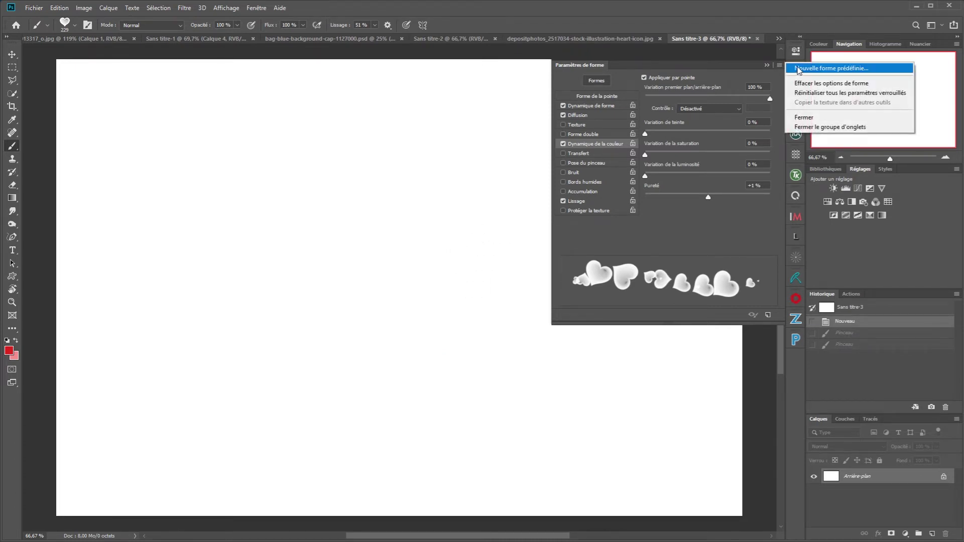
left_click(801, 71)
left_click(615, 240)
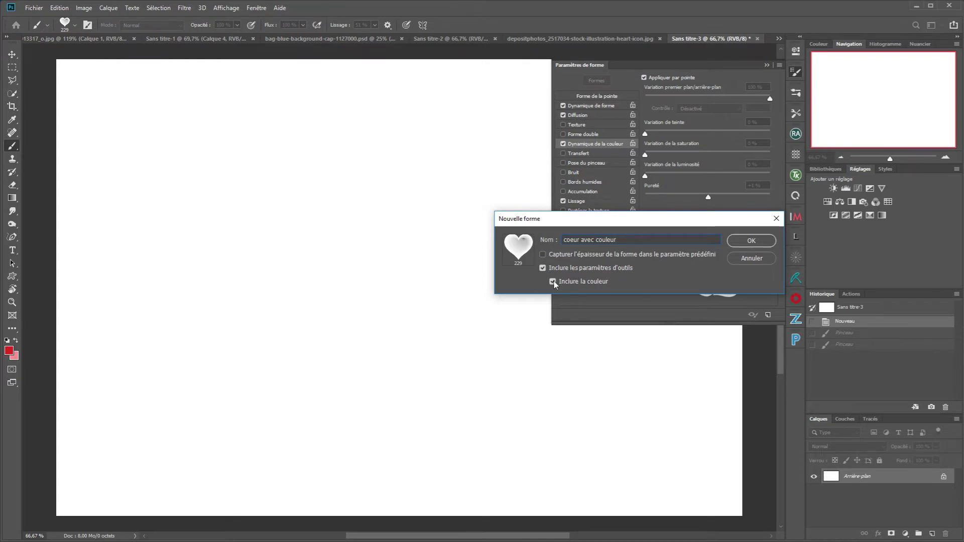
left_click(752, 241)
Try the "coeur avec couleur" preset with a test stroke on the canvas, undo the stroke and collapse the brush list
left_click(796, 94)
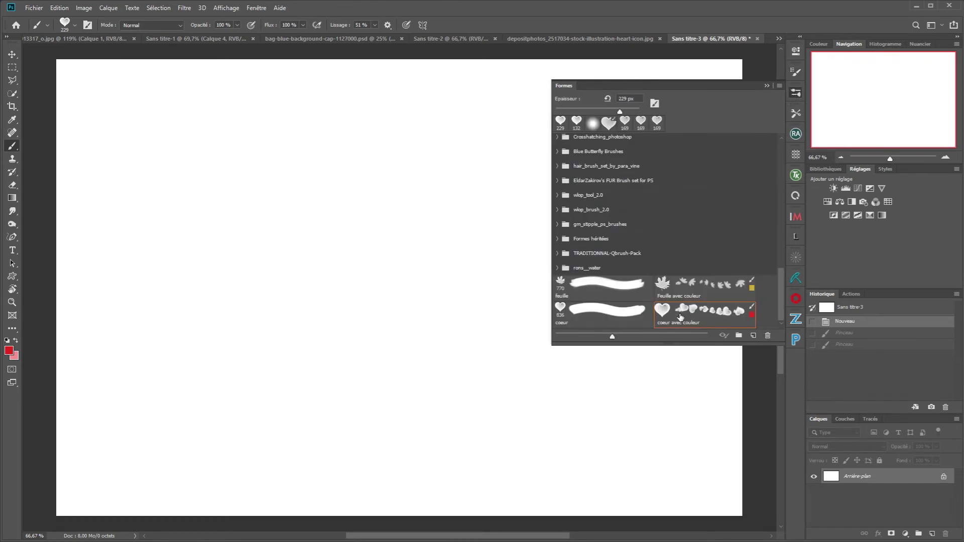
mouse_move(129, 317)
left_mouse_down()
mouse_move(157, 247)
mouse_move(272, 219)
mouse_move(270, 363)
mouse_move(403, 378)
mouse_move(400, 251)
left_mouse_up()
key("ctrl+z")
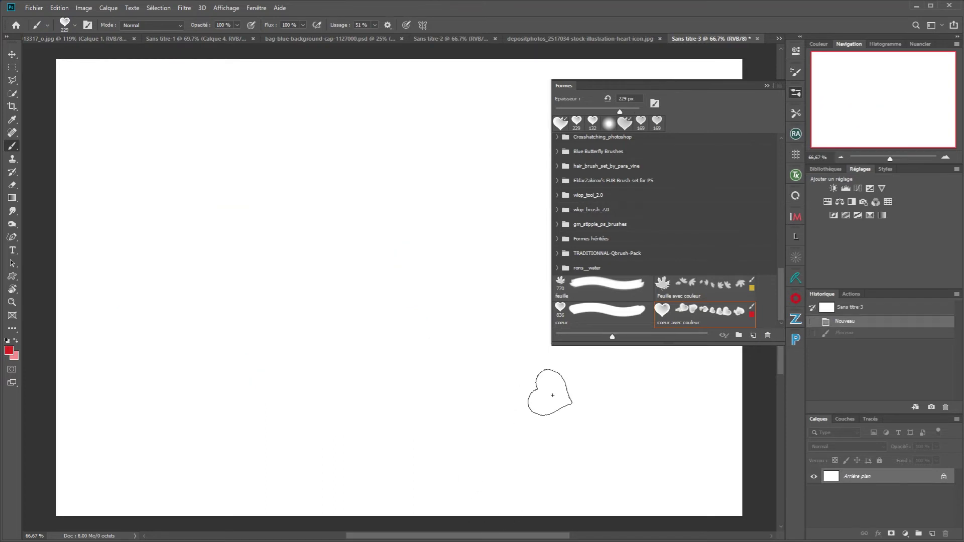
left_click(767, 86)
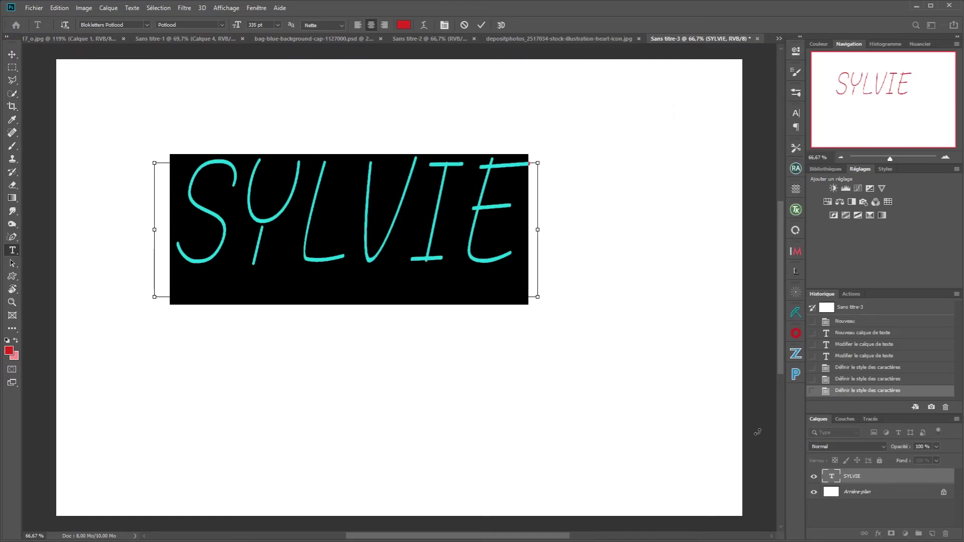
Commit the red name text and scale it to about 166% so it spans nearly the full canvas width
left_click(738, 427)
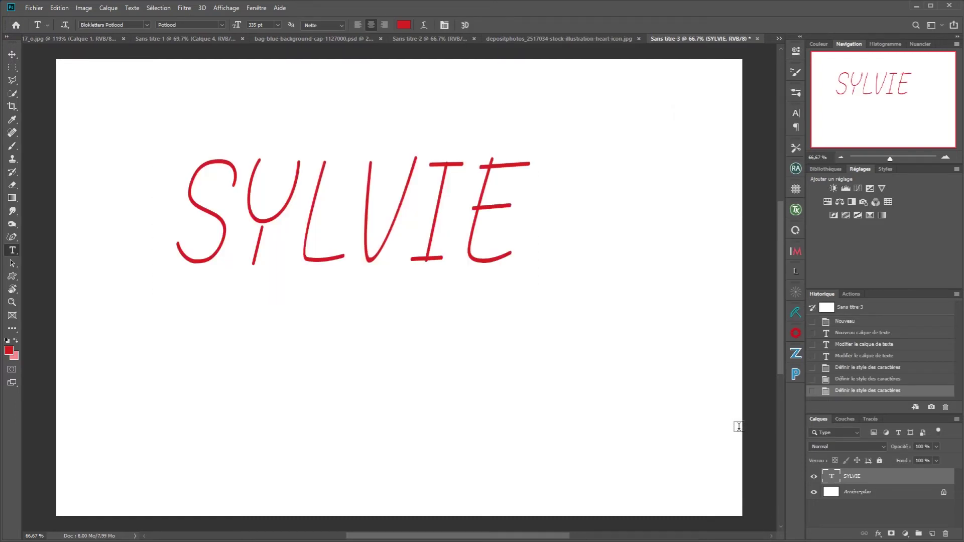
key("ctrl+t")
left_click_drag(537, 304, 653, 366)
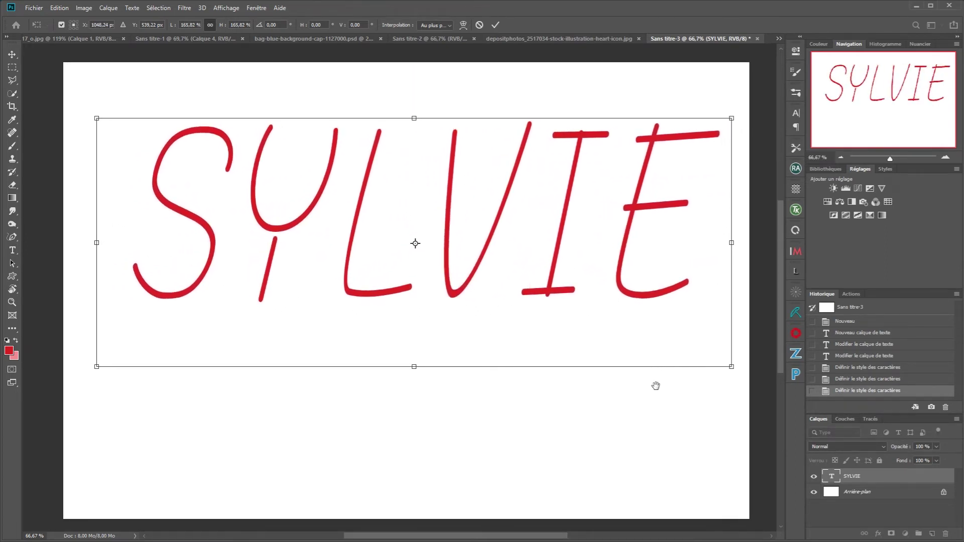
left_click(496, 25)
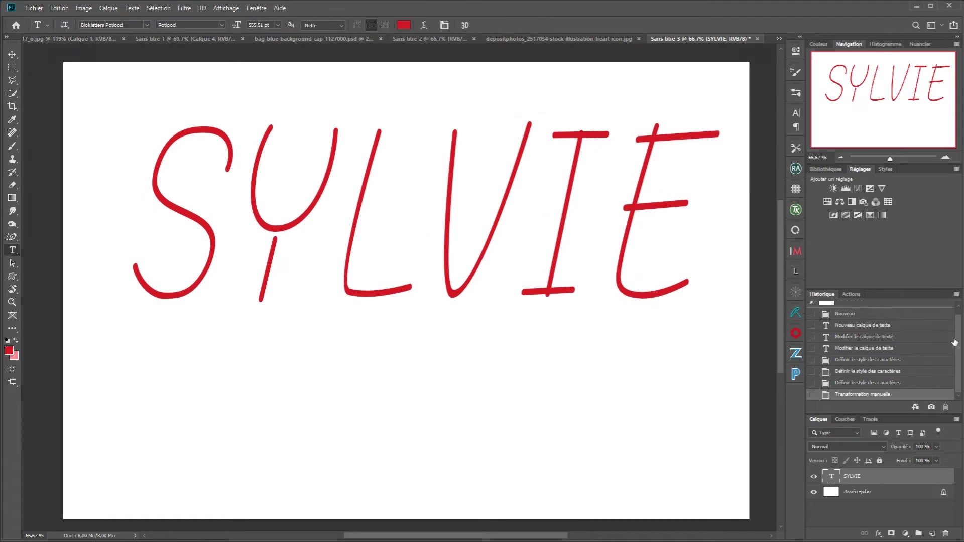
Create a work path from the name text layer and hide the text layer
right_click(865, 477)
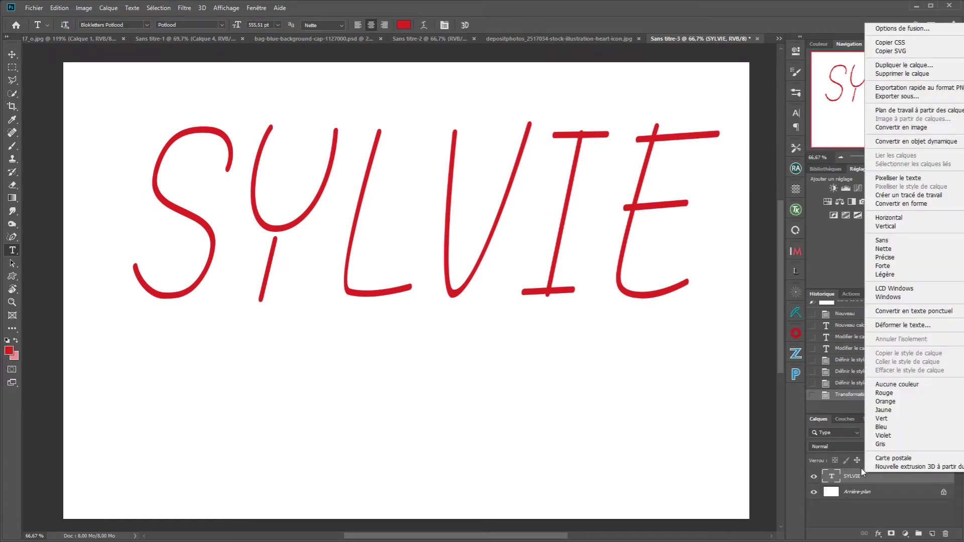
left_click(879, 196)
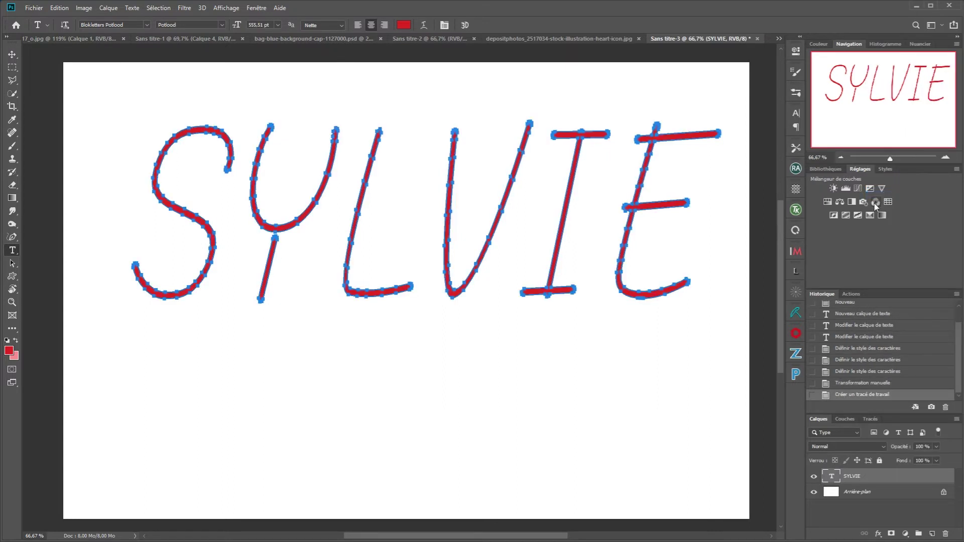
left_click(815, 476)
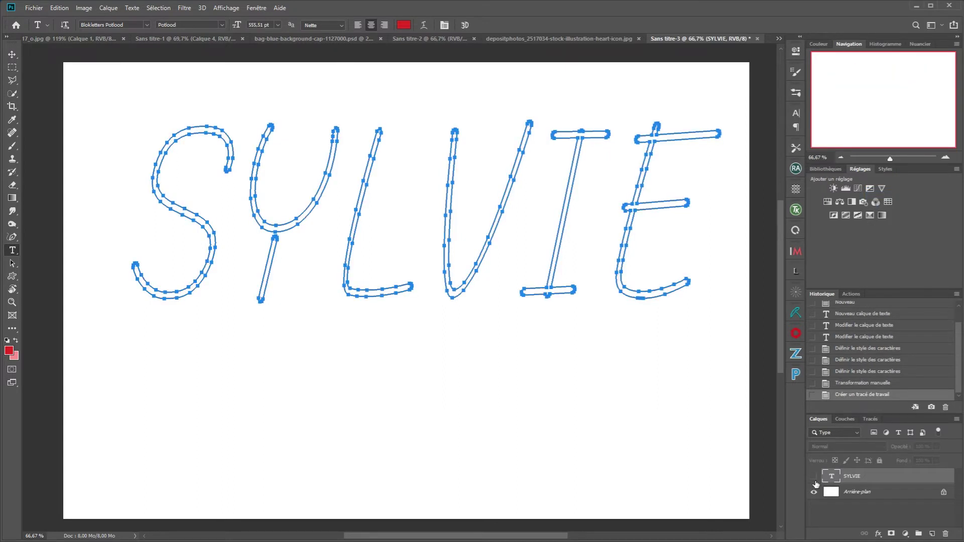
Undo the mistakenly created group and add a new empty layer above the hidden text layer
left_click(918, 534)
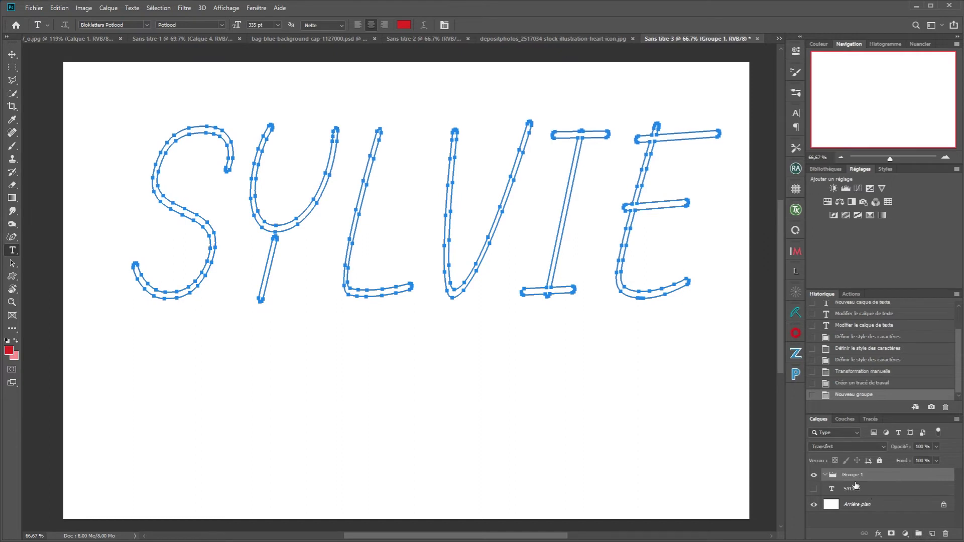
key("ctrl+z")
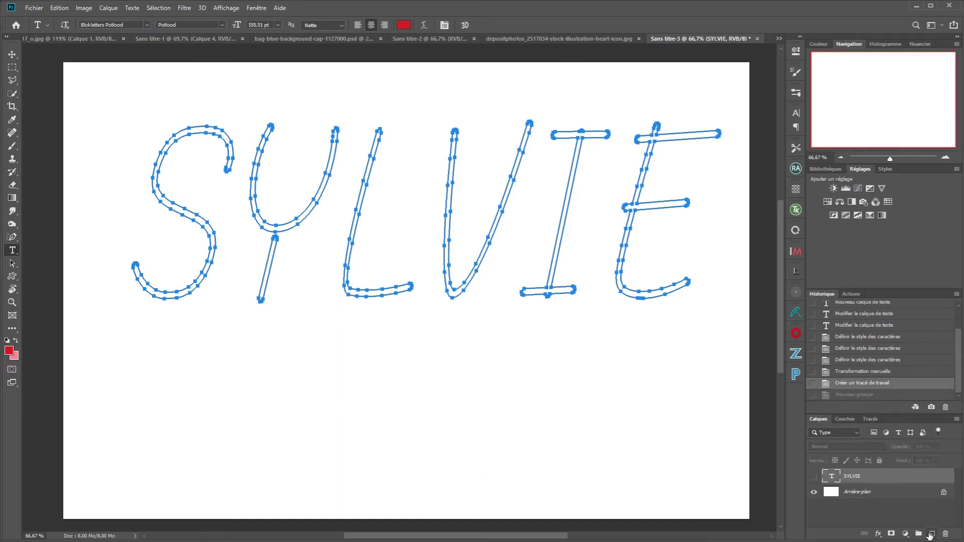
left_click(931, 536)
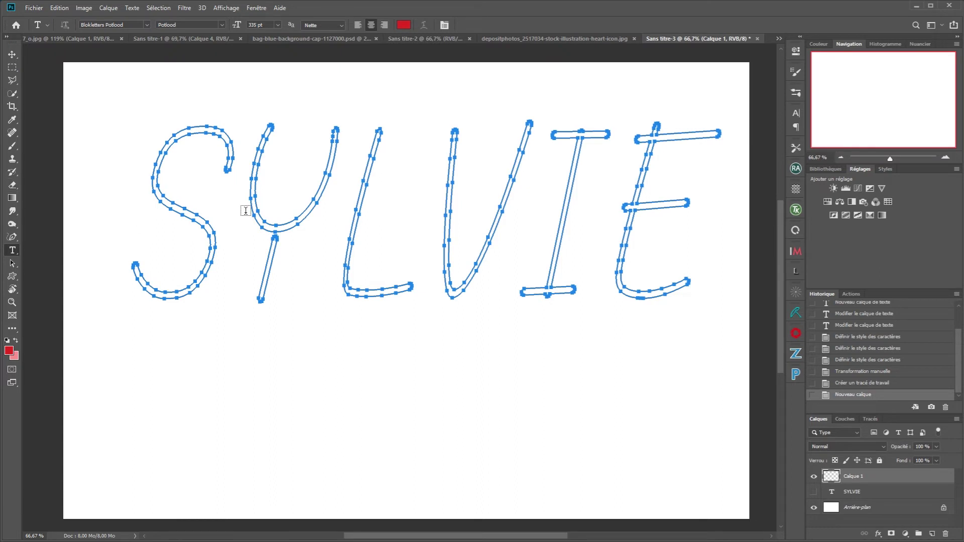
Try stroking the name's work path with the large heart brush, and undo the result
left_click(12, 237)
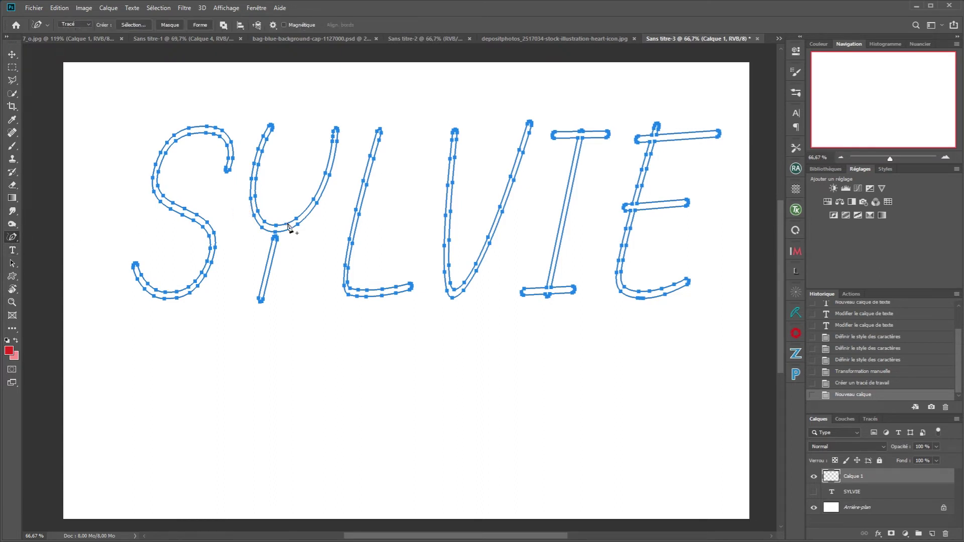
right_click(289, 226)
left_click(332, 309)
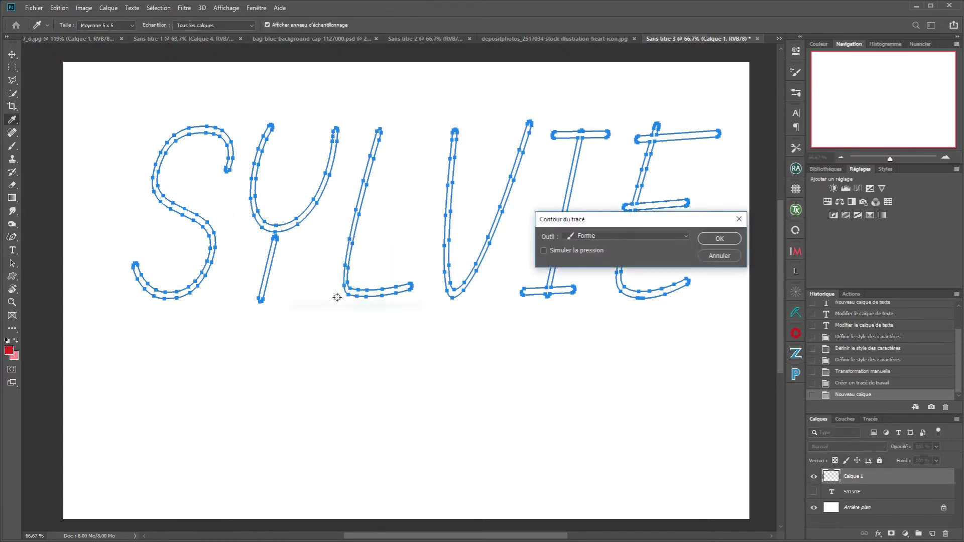
left_click(709, 240)
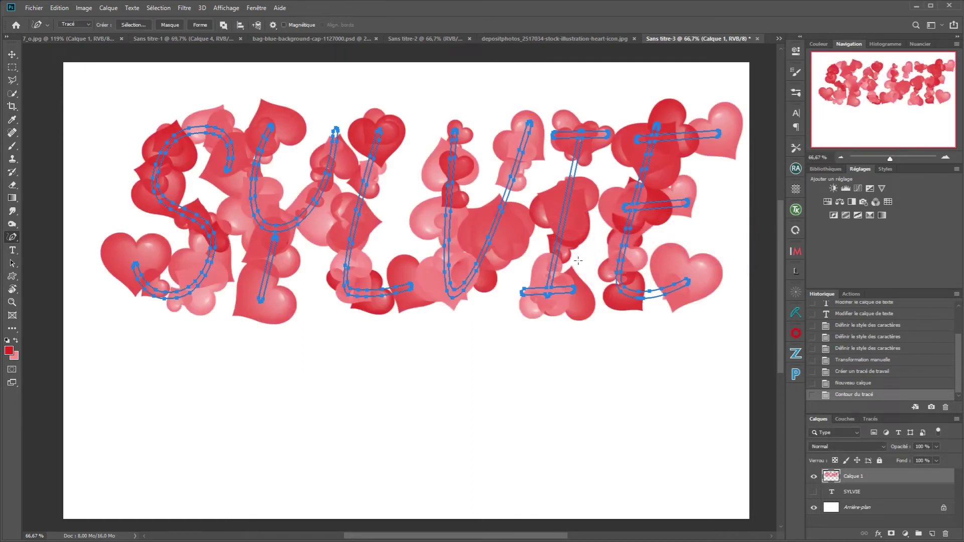
key("ctrl+z")
Shrink the heart brush and stroke the name's work path with it on the empty layer, without simulated pressure
key("b")
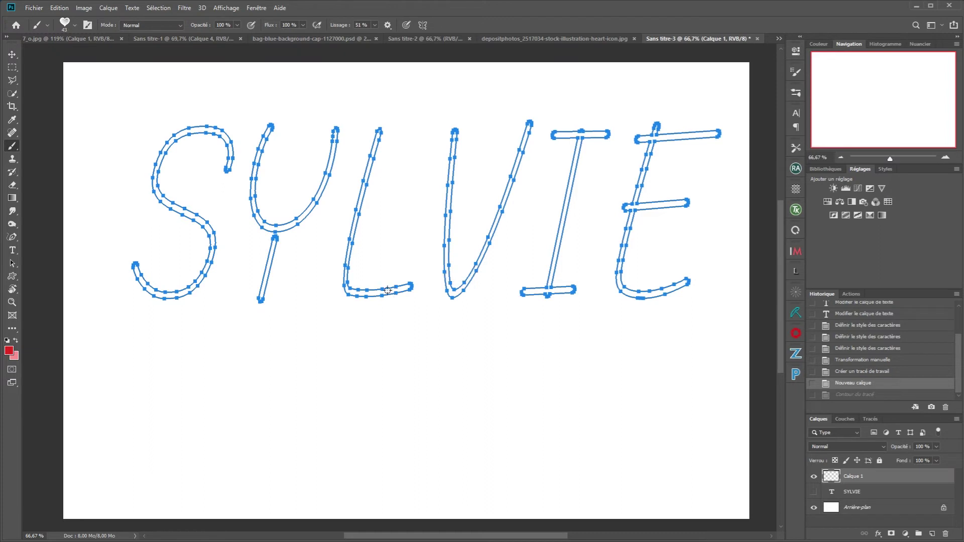
key("i")
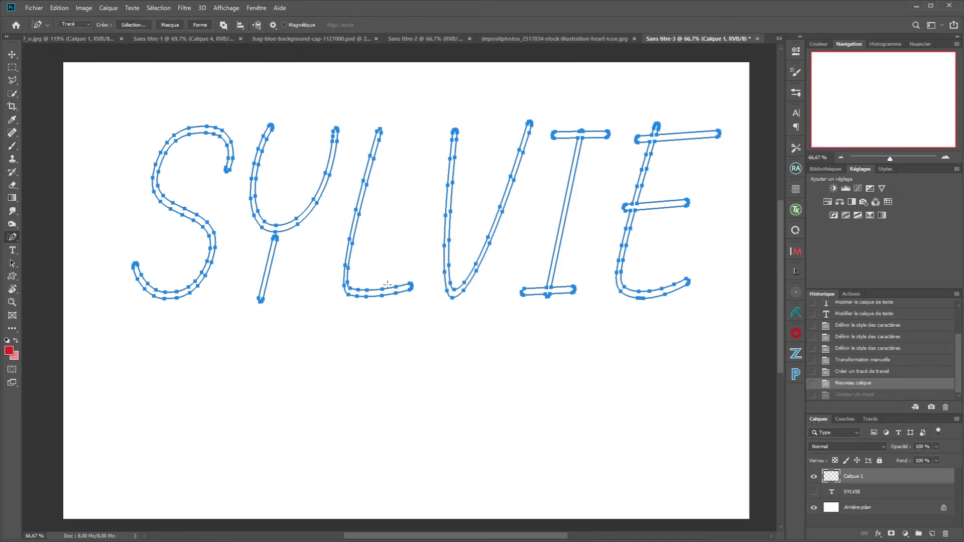
right_click(389, 281)
left_click(419, 347)
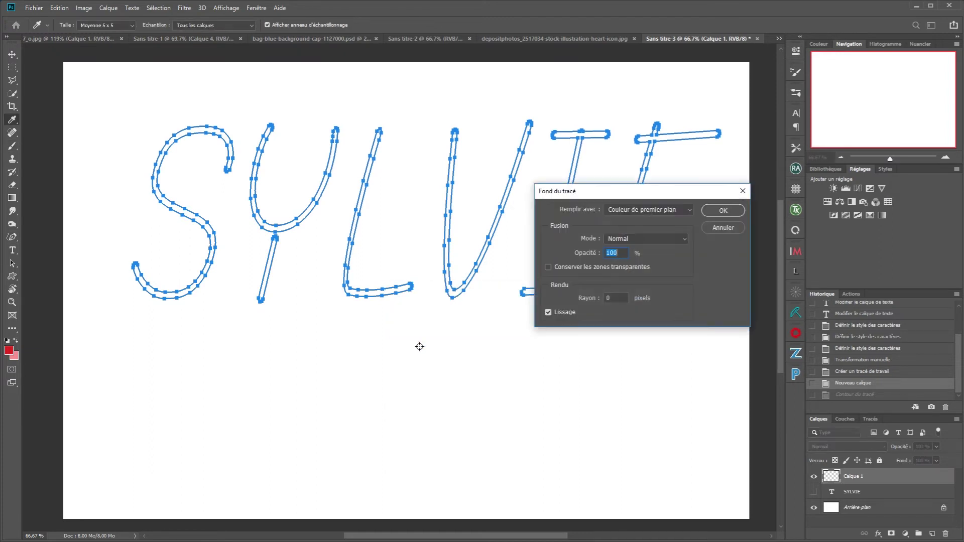
left_click(722, 228)
right_click(455, 297)
left_click(503, 360)
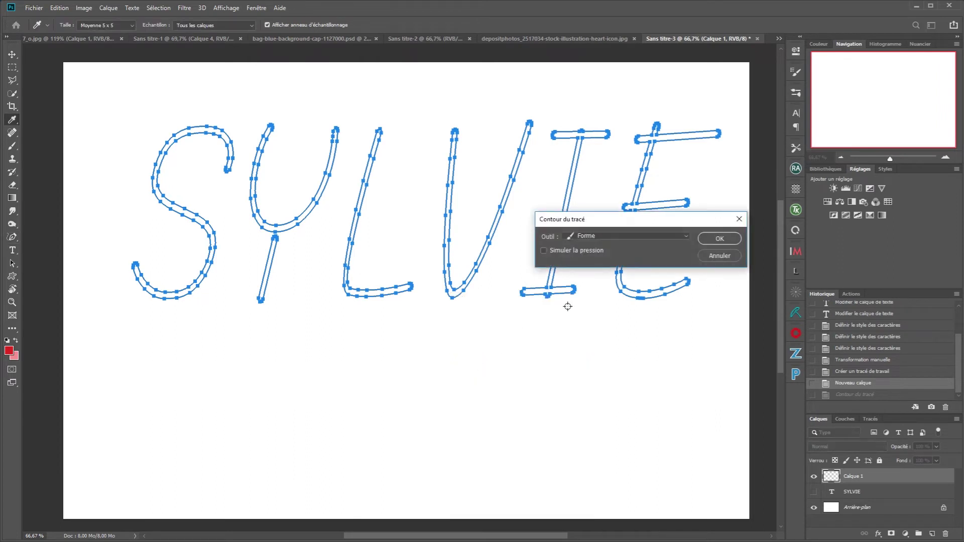
left_click(718, 240)
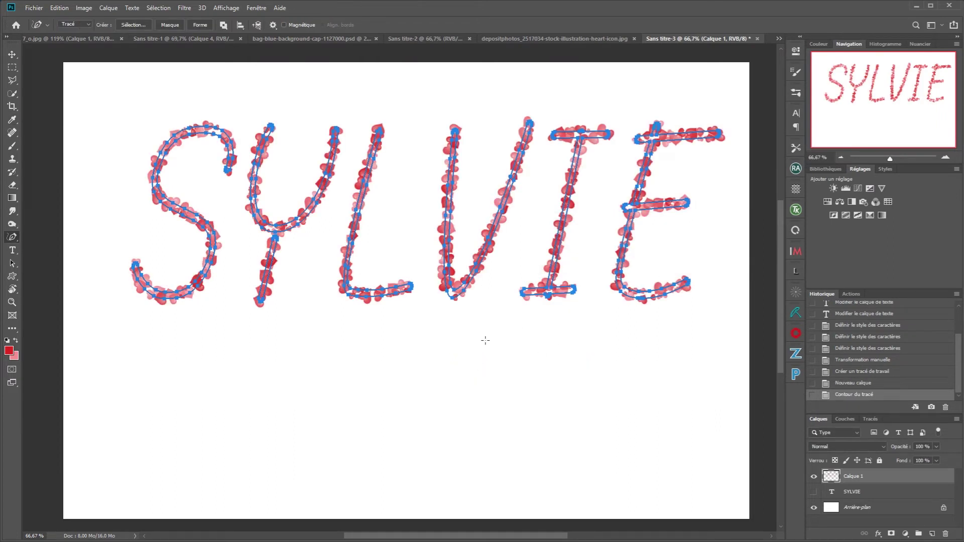
Stroke the name's work path a second time with the small heart brush and hide the path
right_click(440, 292)
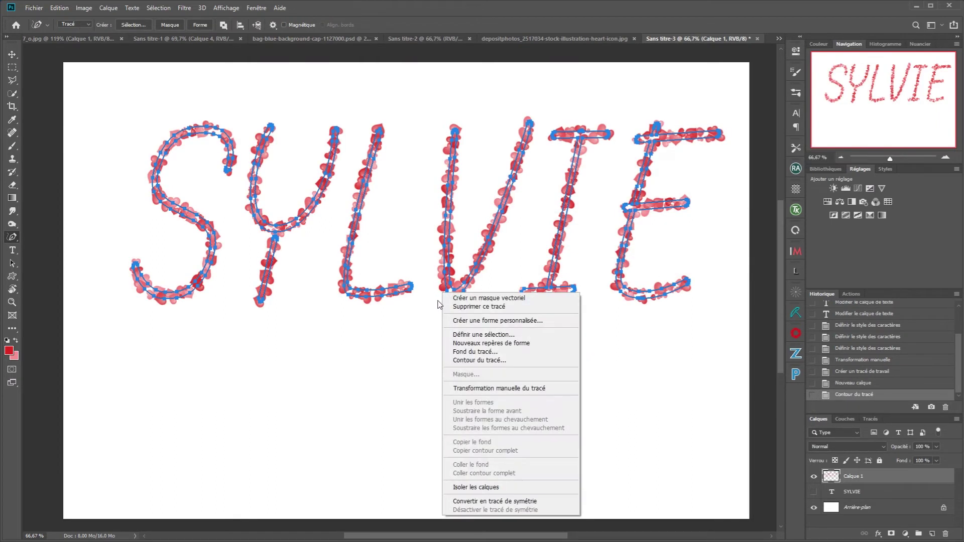
left_click(485, 360)
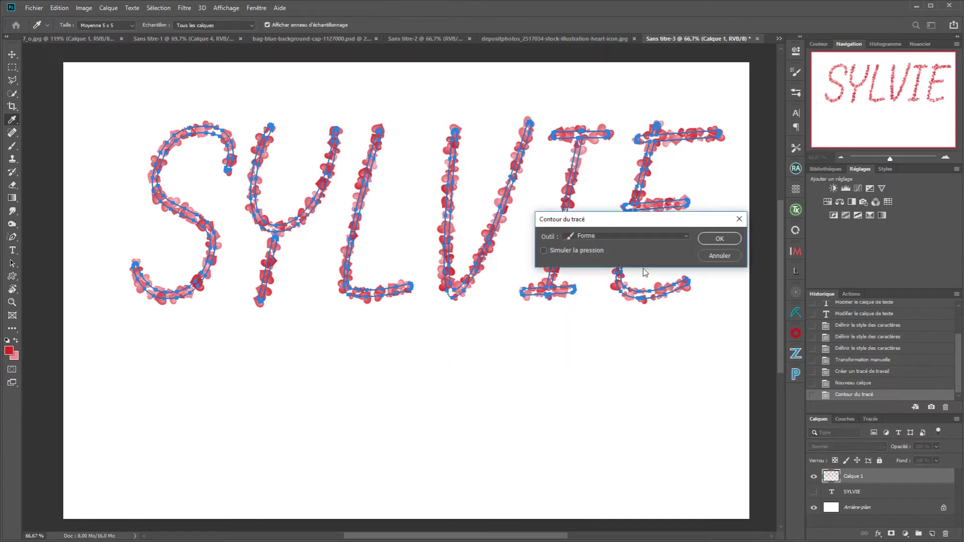
left_click(719, 240)
key("Escape")
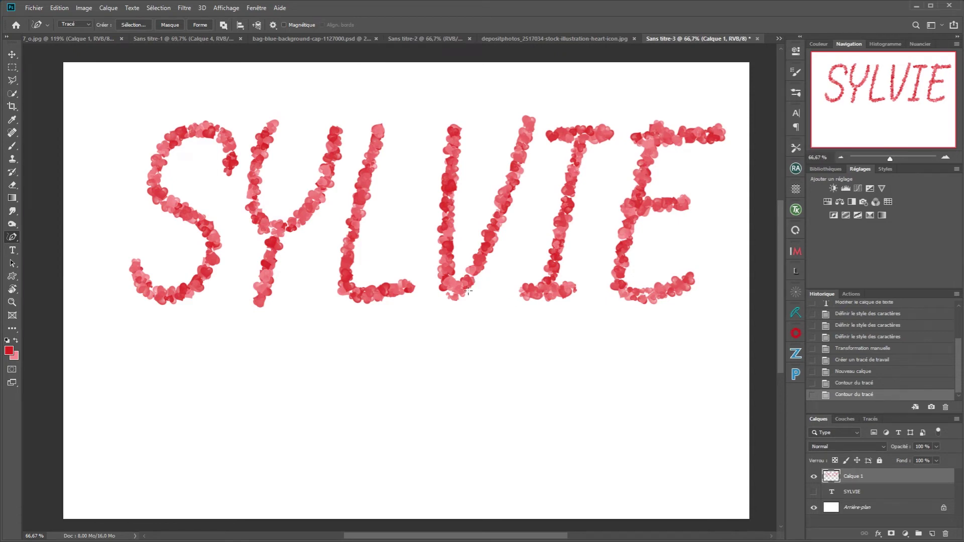
Enlarge the heart brush to 119 px, bring back the name's work path, stroke it once more and hide it
key("b")
mouse_move(468, 291)
left_mouse_down()
mouse_move(476, 297)
mouse_move(468, 293)
left_mouse_up()
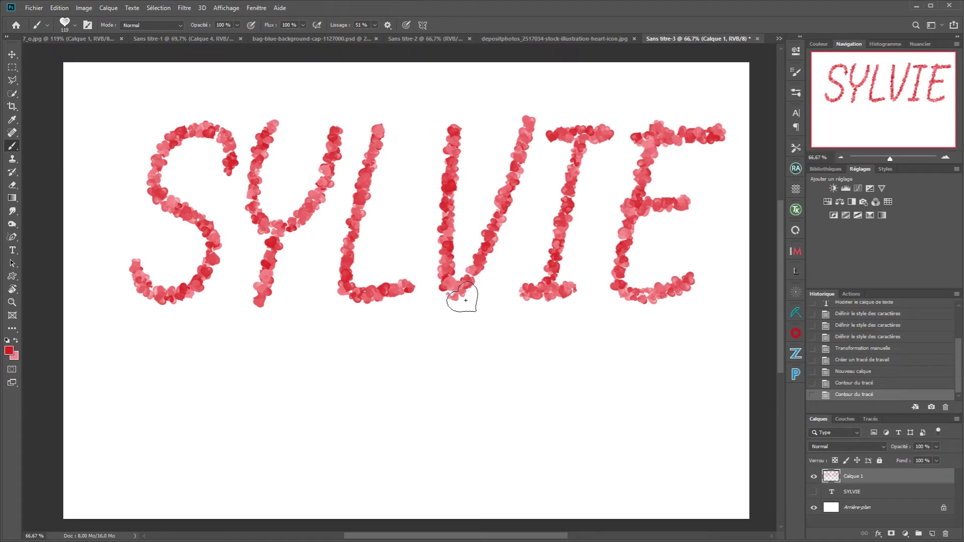
key("p")
right_click(459, 292)
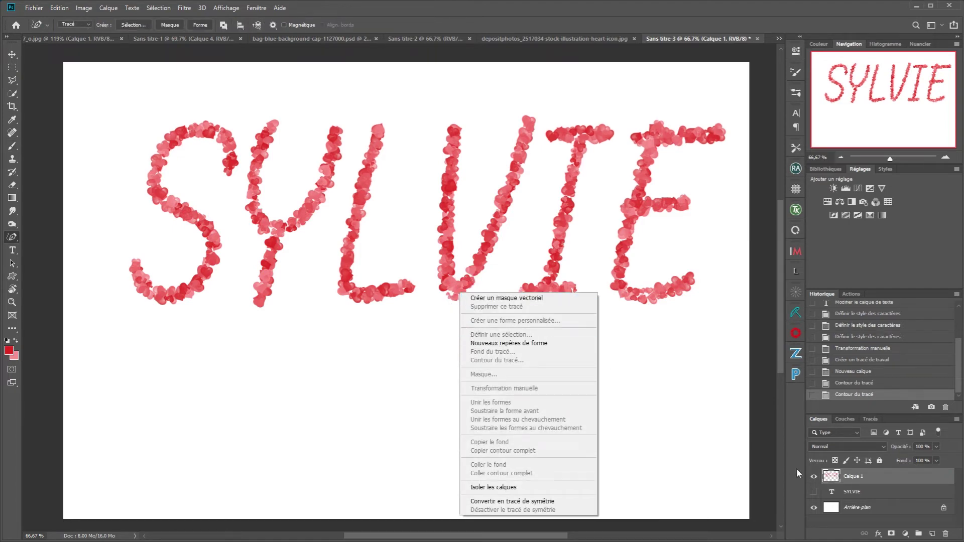
left_click(830, 477)
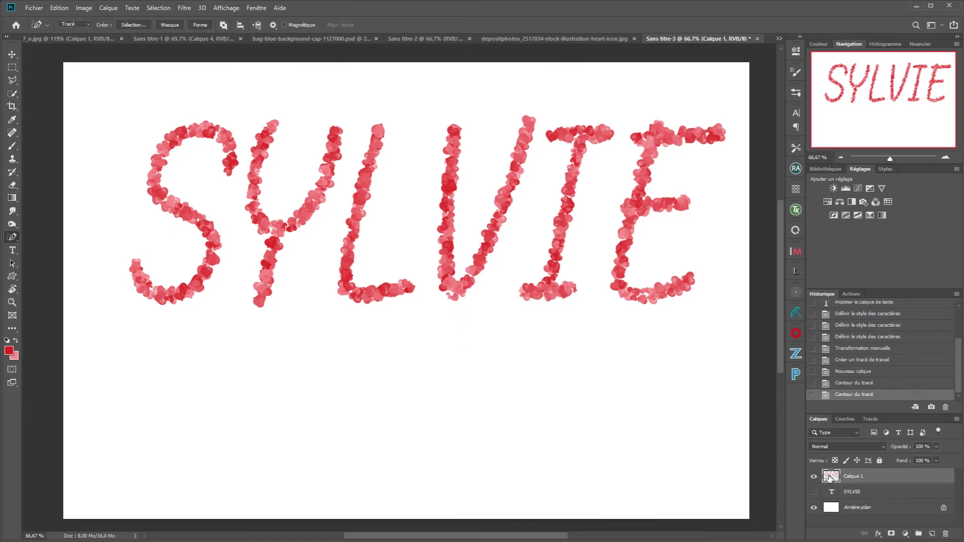
right_click(287, 231)
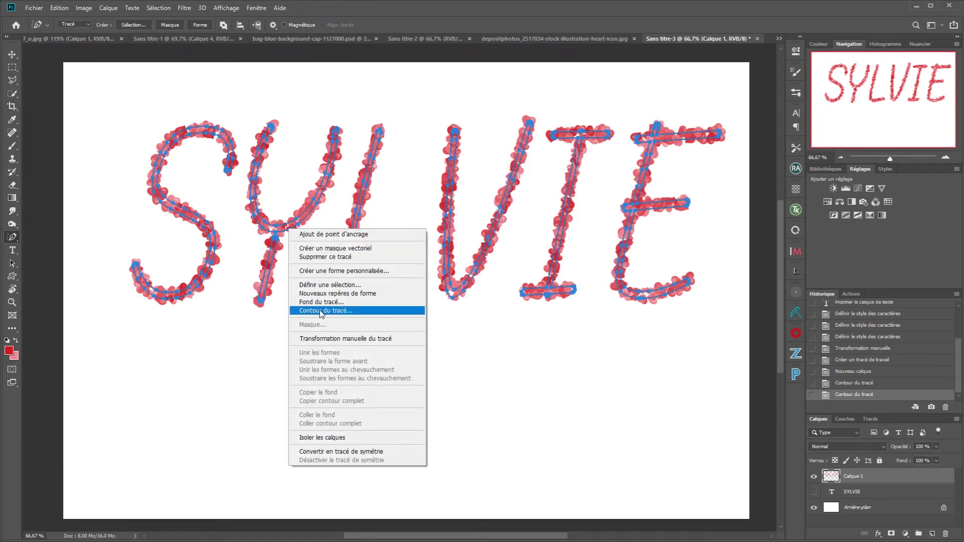
left_click(321, 309)
left_click(717, 242)
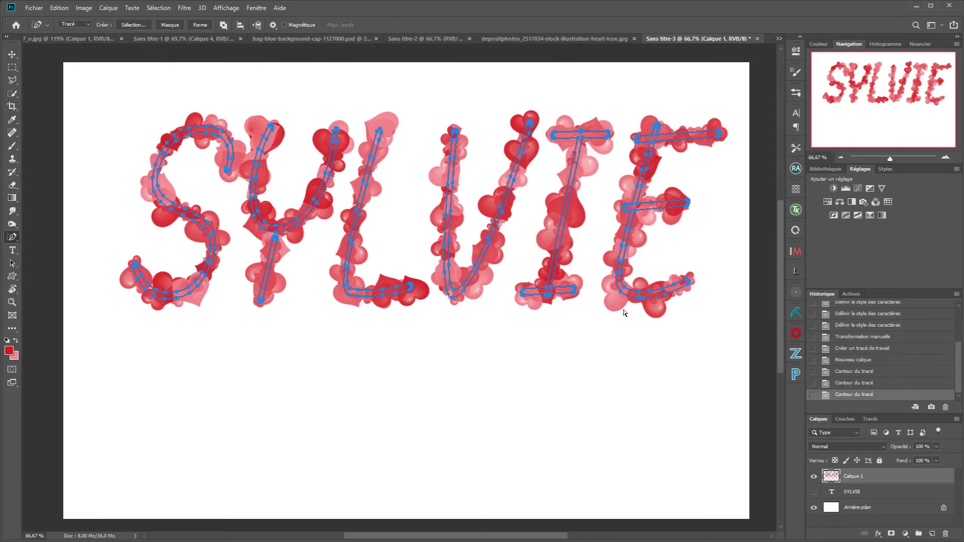
key("Return")
left_click_drag(579, 295, 579, 332)
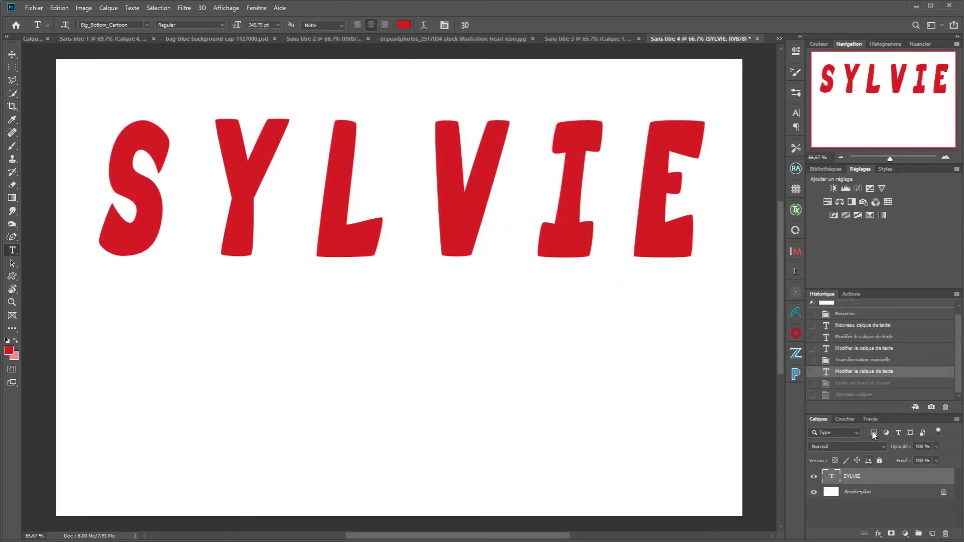
Create a work path from the name text layer set in the Big_Bottom_Cartoon font in the Sans titre-4 document
left_click(869, 421)
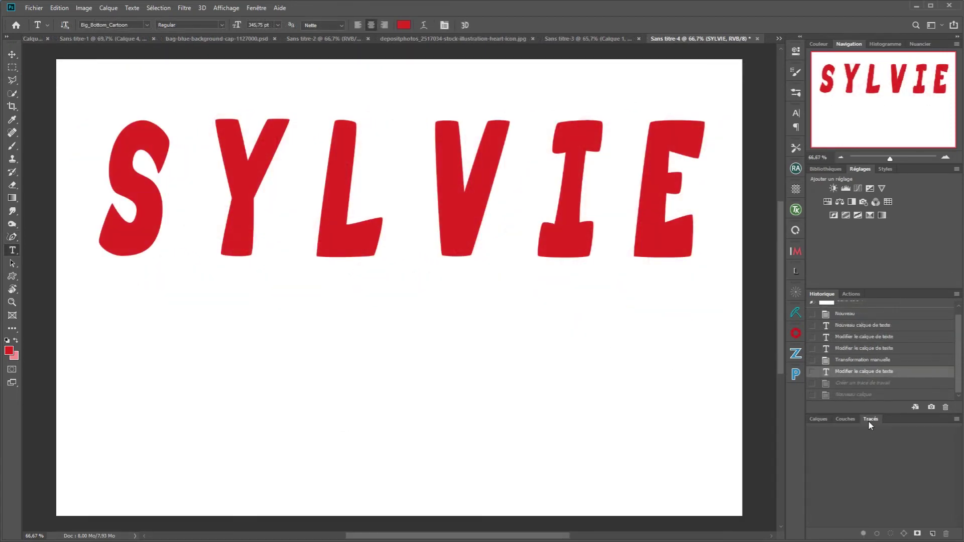
left_click(818, 420)
right_click(854, 475)
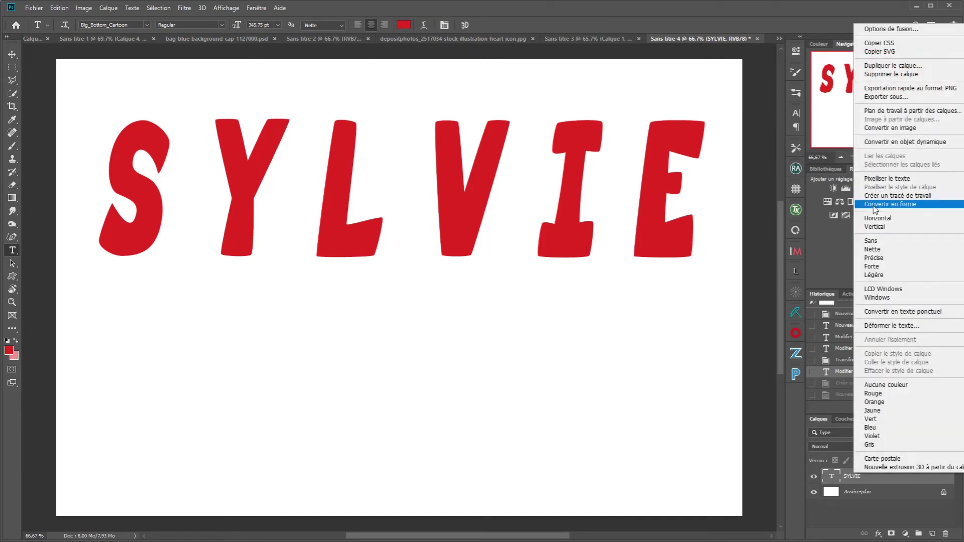
left_click(874, 196)
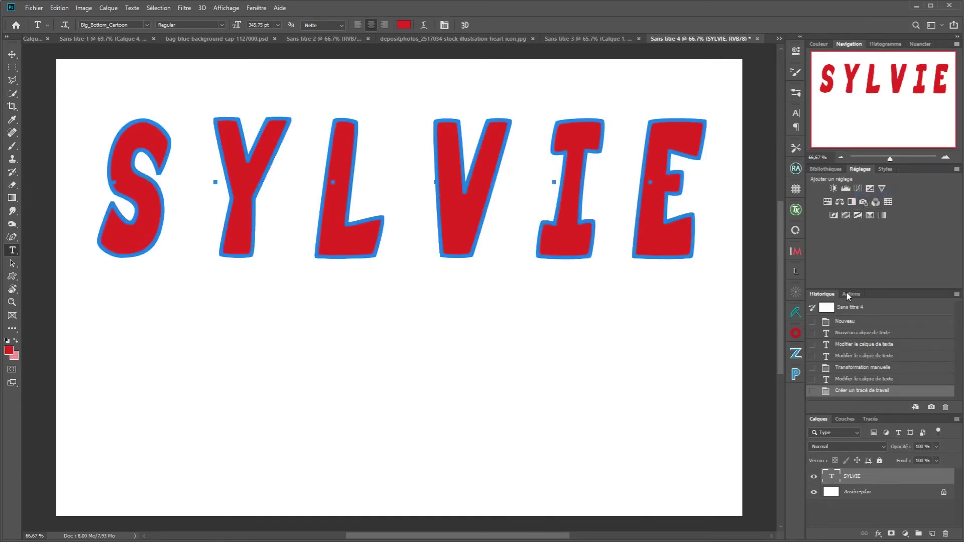
Add an empty layer above the cartoon-font text layer and hide the text layer
left_click(933, 534)
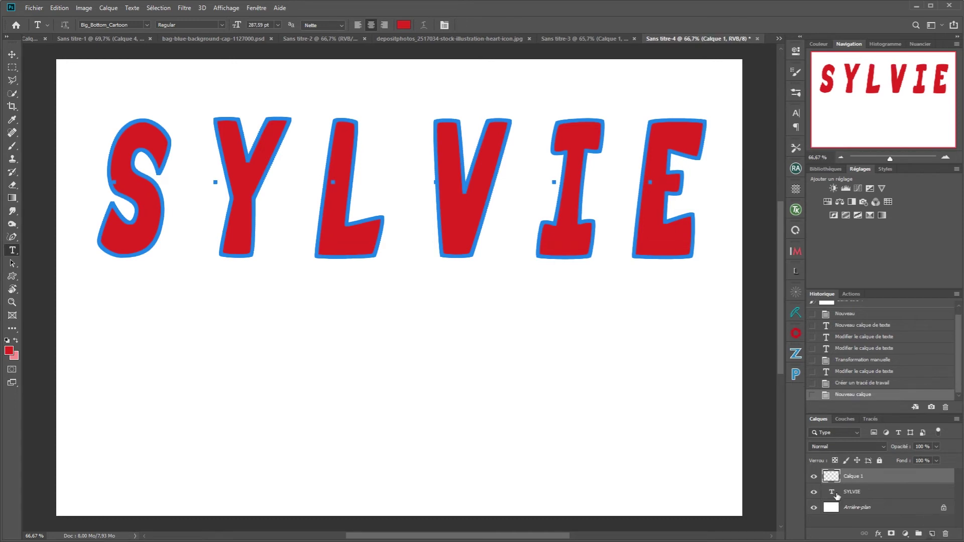
left_click(814, 492)
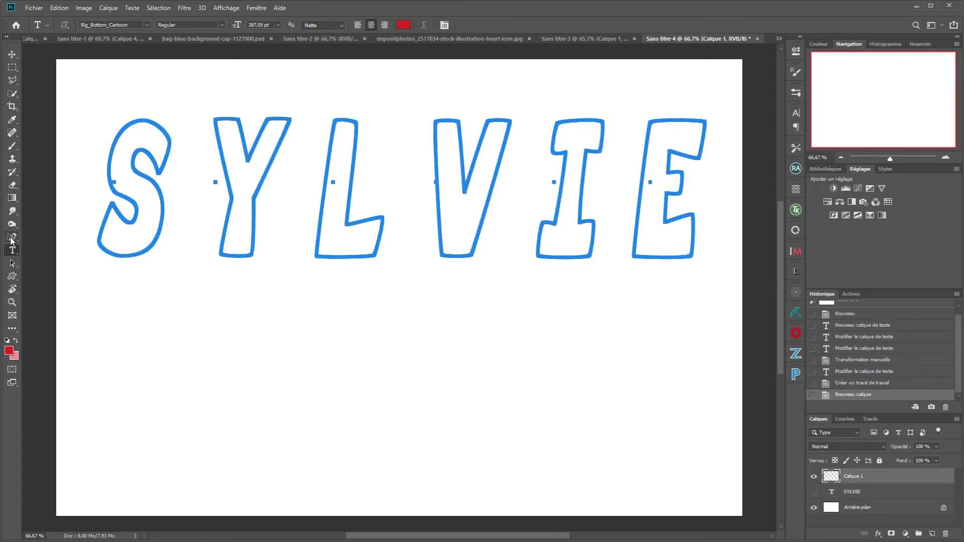
Stroke the cartoon-font letter path three times with the heart brush on the empty layer and hide the path
left_click(12, 237)
right_click(157, 214)
left_click(195, 280)
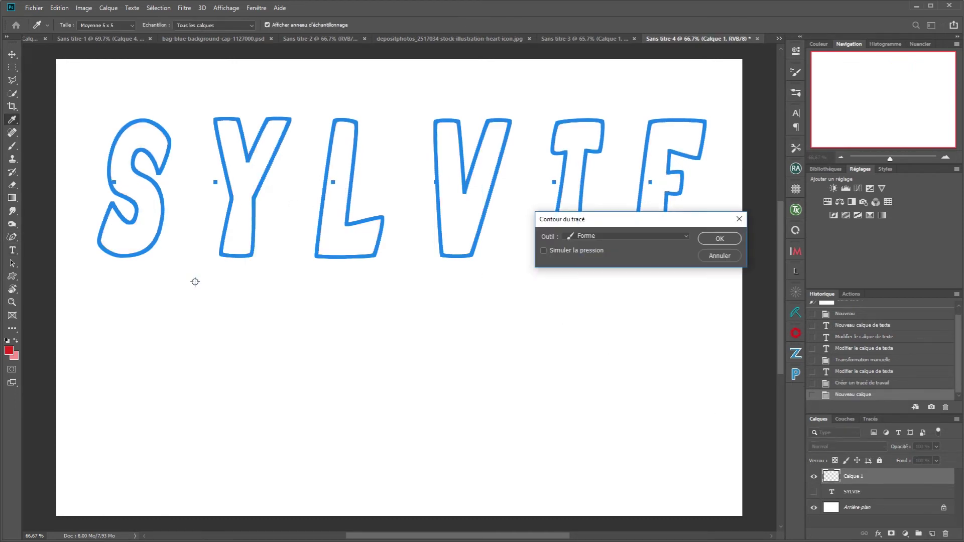
left_click(721, 240)
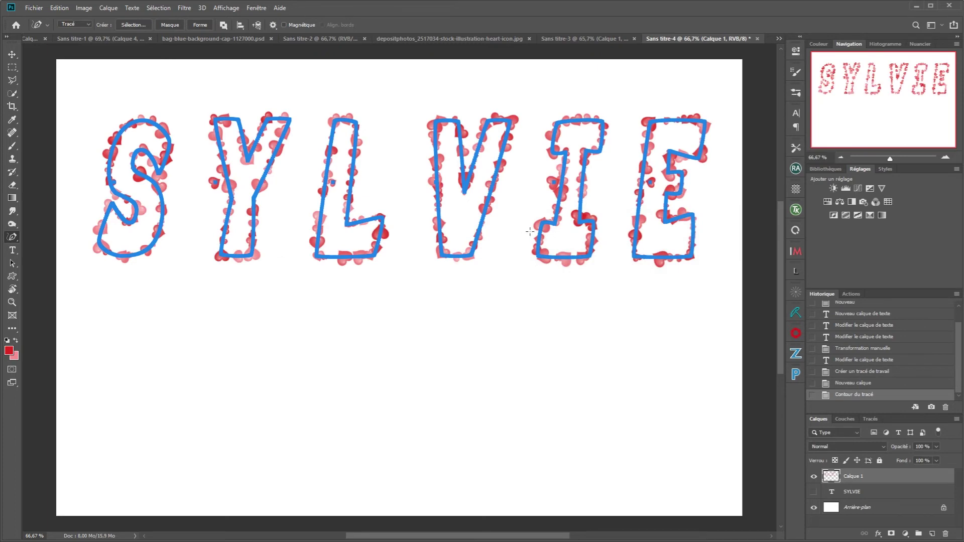
right_click(479, 240)
left_click(512, 321)
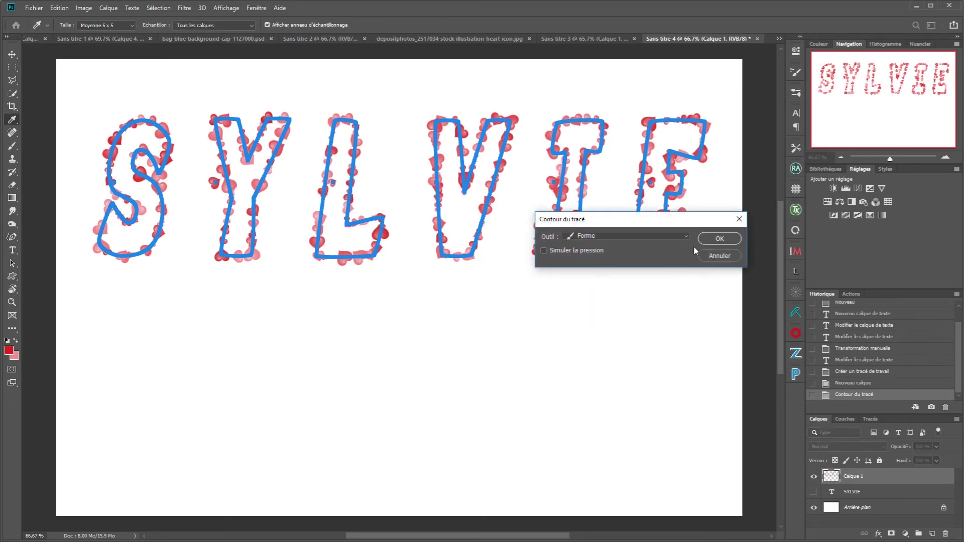
left_click(720, 242)
right_click(522, 243)
left_click(566, 312)
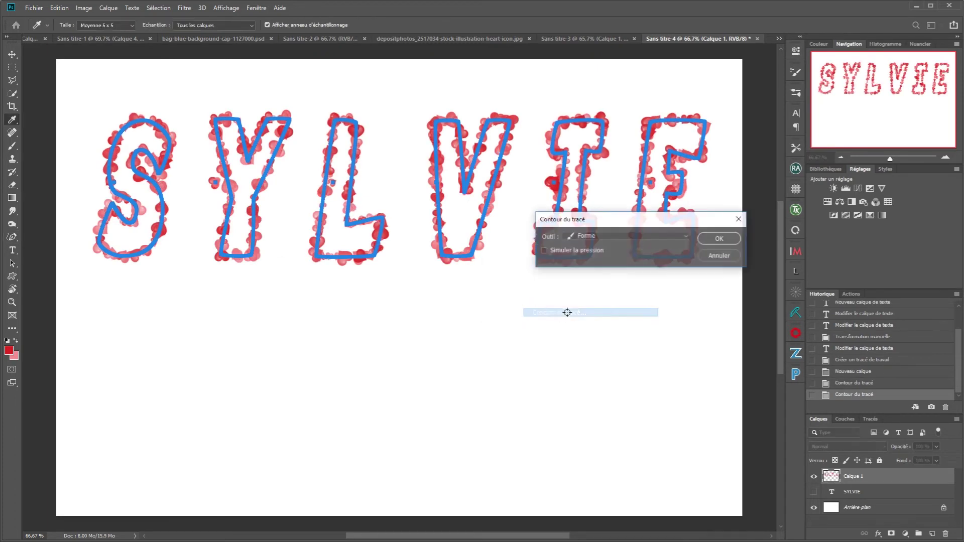
left_click(720, 239)
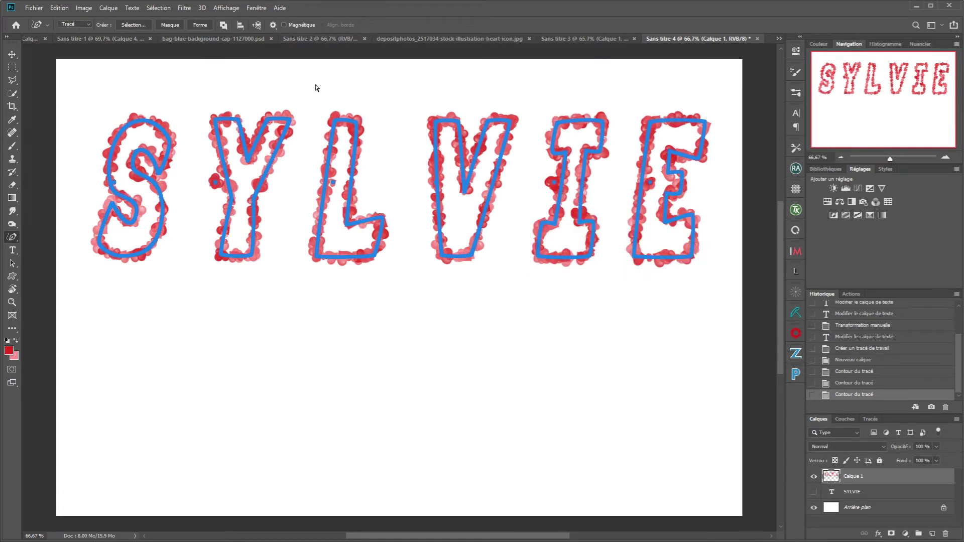
key("Return")
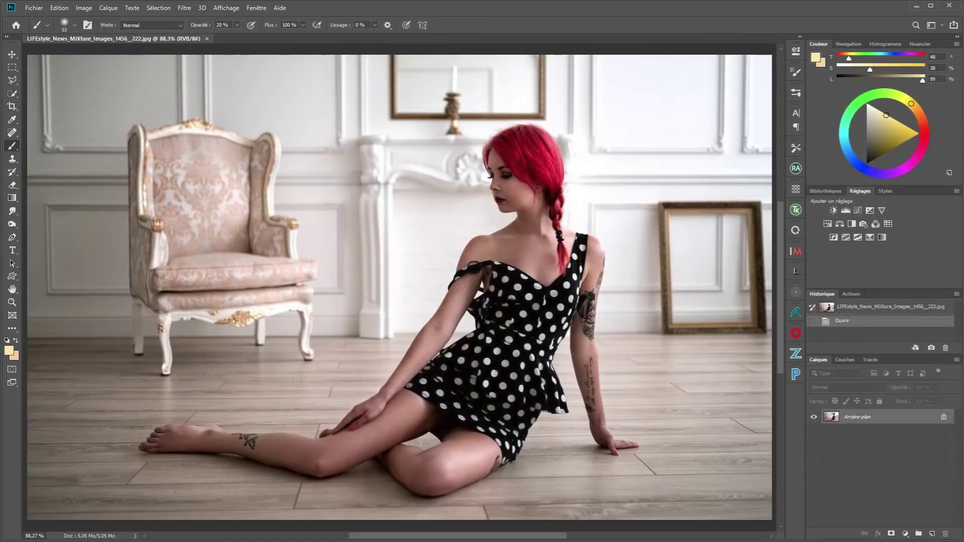
Darken the photo with a Curves layer, black point at input 87 and white point at output 194, blended in Luminosité mode
left_click(857, 211)
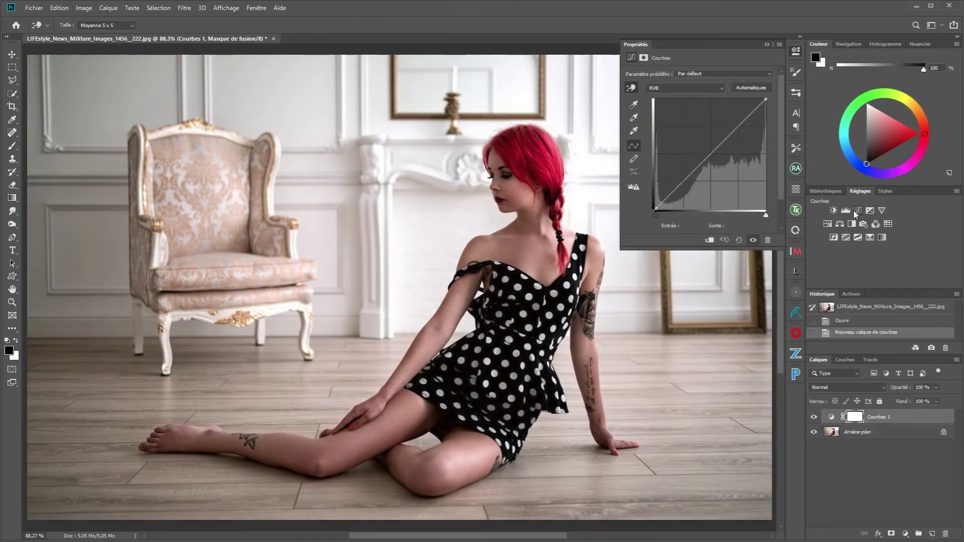
left_click_drag(655, 215, 693, 215)
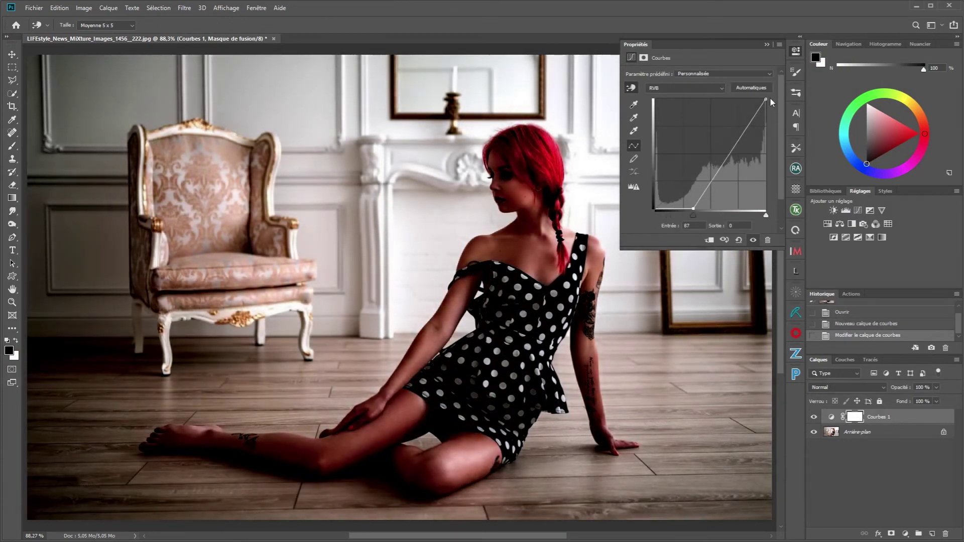
left_click_drag(766, 99, 766, 126)
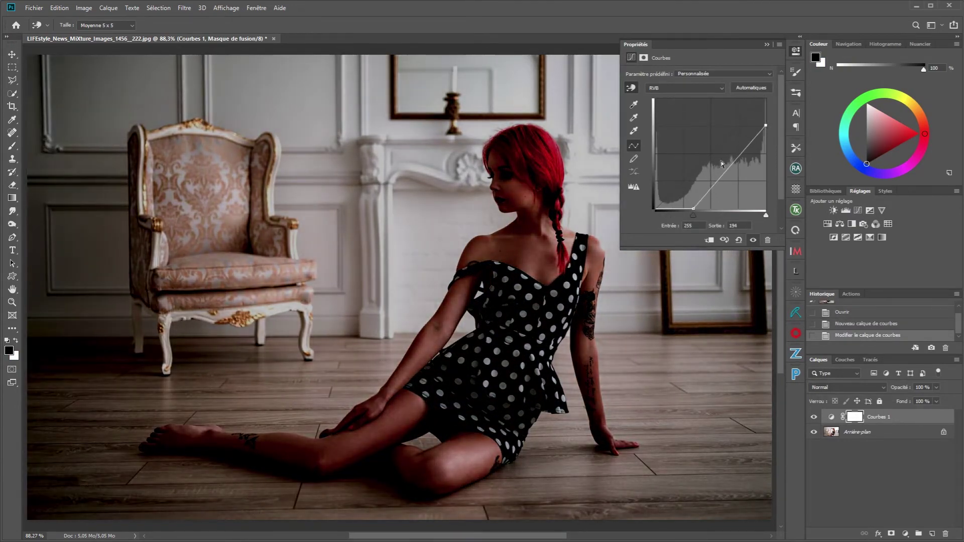
left_click(844, 387)
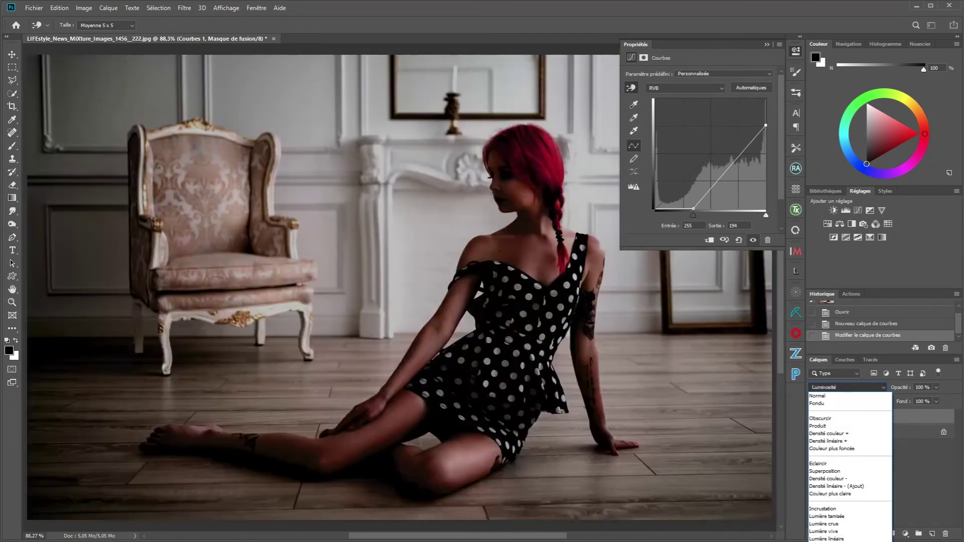
left_click(834, 535)
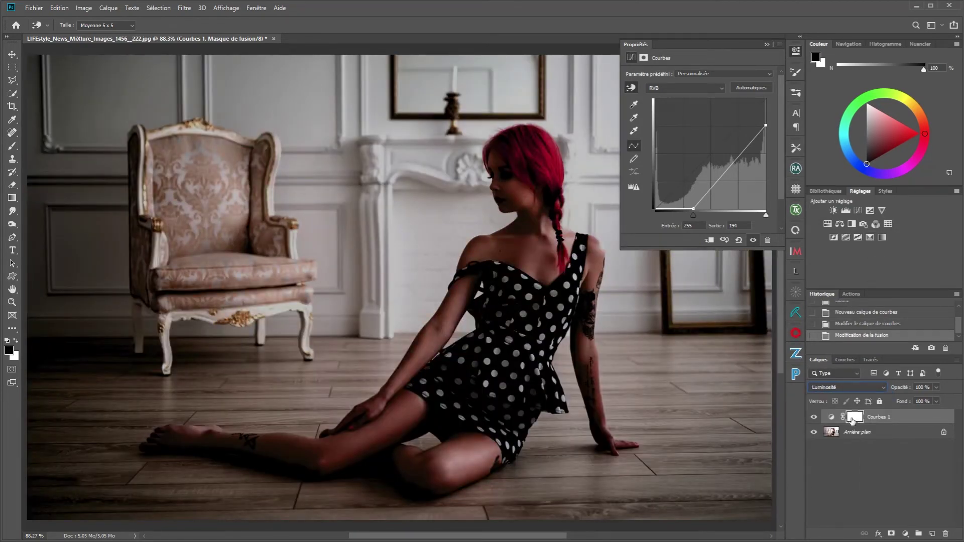
Paint black on the Curves layer mask over the woman's face, body and legs with the soft round brush at 40 % opacity
left_click(856, 418)
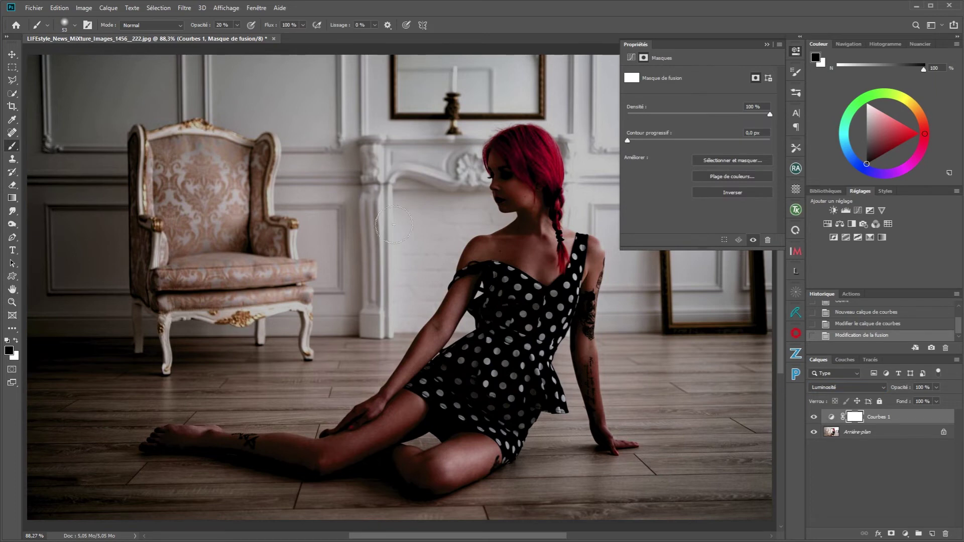
right_click(436, 113)
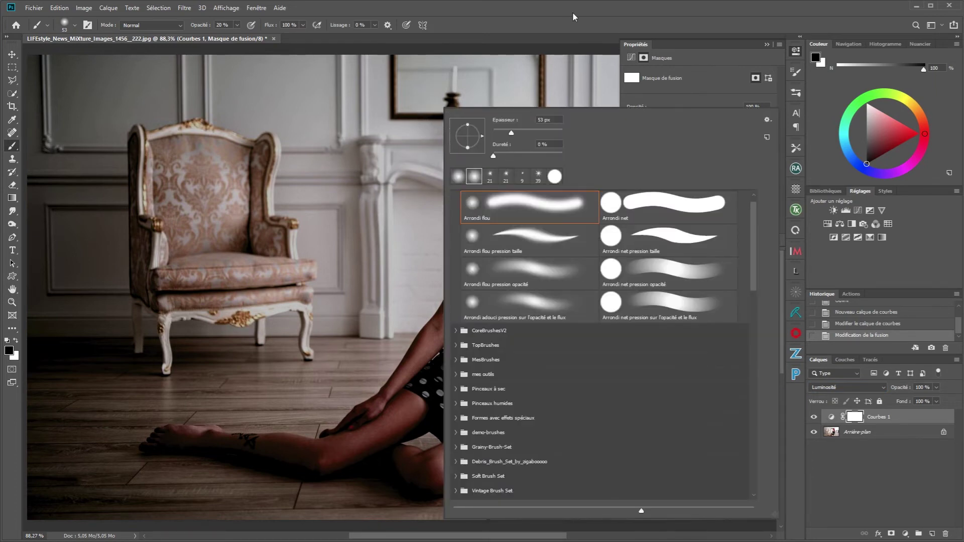
left_click(196, 24)
key("4")
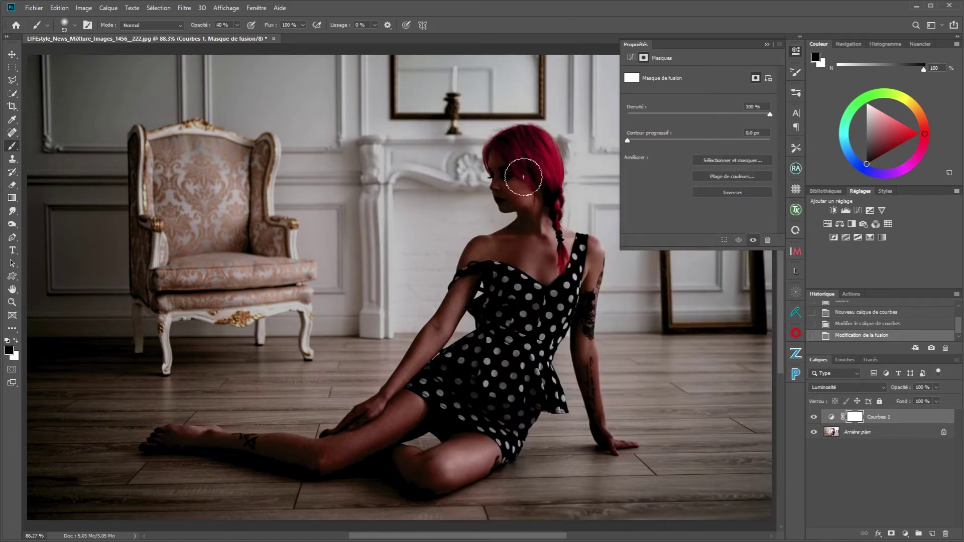
mouse_move(523, 177)
left_mouse_down()
mouse_move(512, 204)
mouse_move(545, 203)
mouse_move(555, 276)
left_mouse_up()
mouse_move(515, 332)
left_mouse_down()
mouse_move(357, 437)
mouse_move(340, 437)
mouse_move(499, 405)
mouse_move(450, 413)
mouse_move(585, 322)
mouse_move(532, 231)
mouse_move(533, 206)
mouse_move(504, 271)
mouse_move(351, 447)
mouse_move(316, 447)
left_mouse_up()
left_click(767, 44)
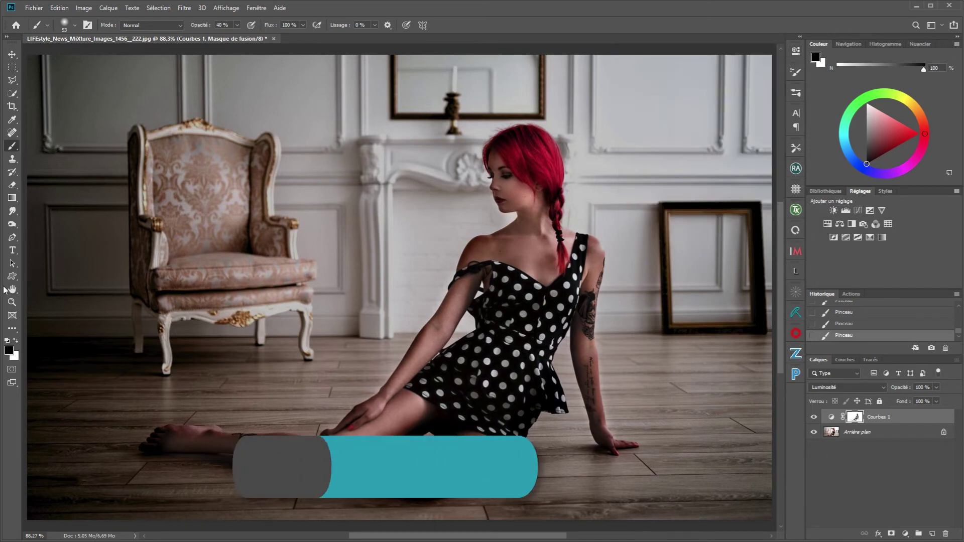
Draw a curved Pen path from the photo's left edge, winding in loops around the woman to the right edge
left_click(13, 238)
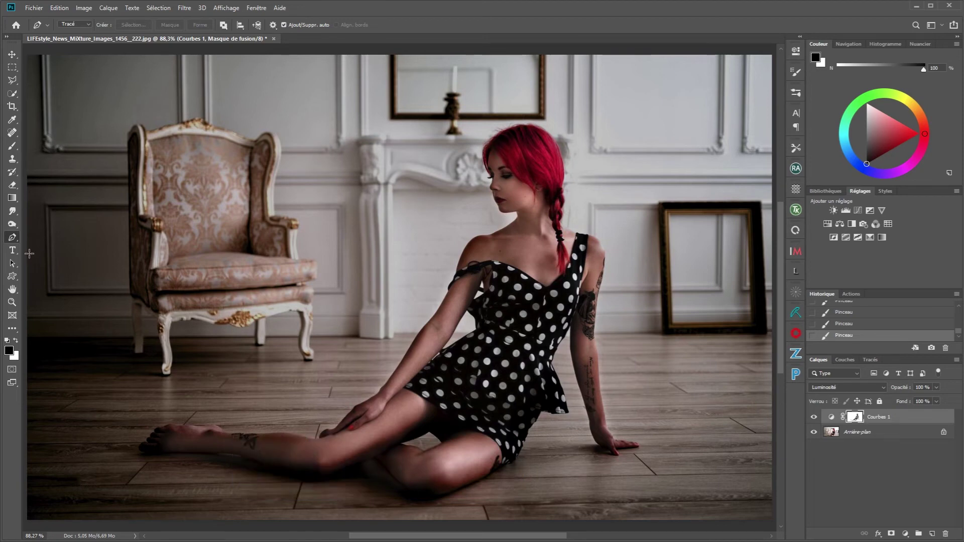
left_click(29, 256)
left_click_drag(608, 487, 722, 431)
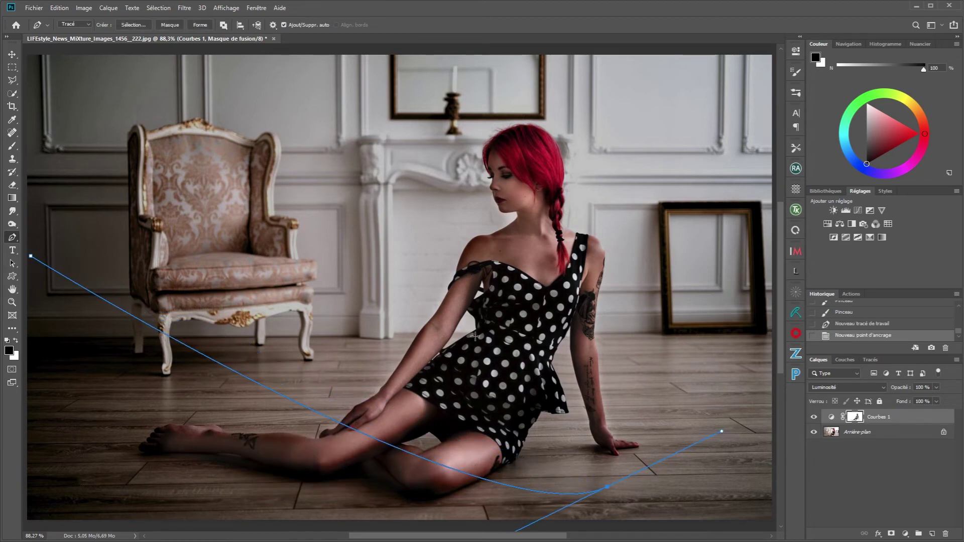
left_click_drag(374, 340, 328, 366)
left_click_drag(640, 310, 699, 180)
left_click_drag(427, 193, 391, 212)
mouse_move(757, 163)
left_mouse_down()
mouse_move(780, 155)
mouse_move(757, 171)
left_mouse_up()
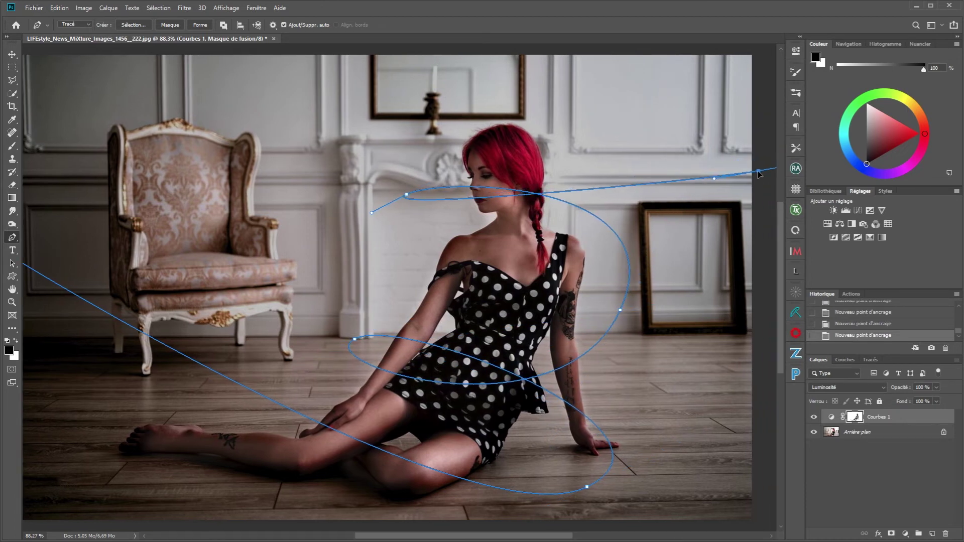
Adjust the spiral path's handles and anchor points so its lower loops sit closer around the woman's hips and hand
left_click_drag(372, 213, 265, 319)
left_click_drag(406, 195, 395, 205)
left_click_drag(425, 178, 432, 182)
left_click_drag(394, 205, 420, 198)
left_click_drag(679, 180, 682, 240)
left_click_drag(587, 487, 578, 445)
left_click_drag(355, 340, 363, 334)
left_click_drag(621, 305, 608, 332)
Lower the path's top loop to the woman's shoulders and reshape its handles and right end point into a flatter curve
left_click_drag(419, 199, 416, 246)
left_click_drag(756, 171, 744, 214)
left_click(416, 245)
left_click_drag(453, 224, 449, 230)
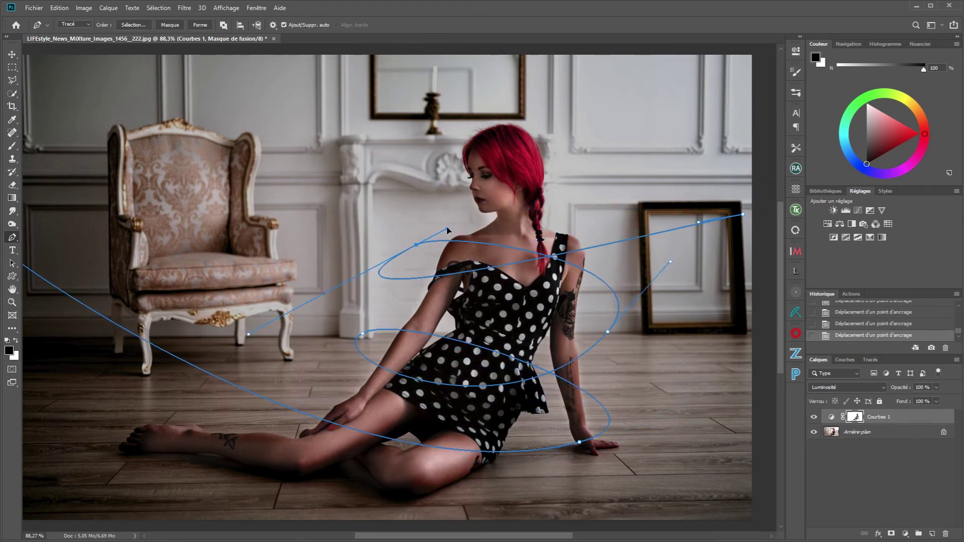
left_click_drag(244, 327, 281, 338)
left_click_drag(743, 215, 753, 229)
left_click_drag(426, 254, 432, 264)
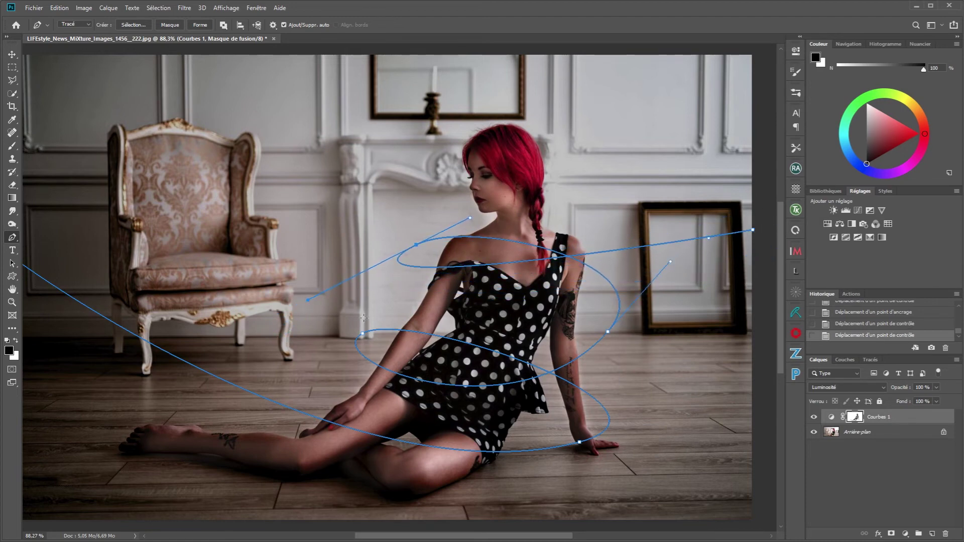
Choose the burst4 star brush for the Brush tool
key("b")
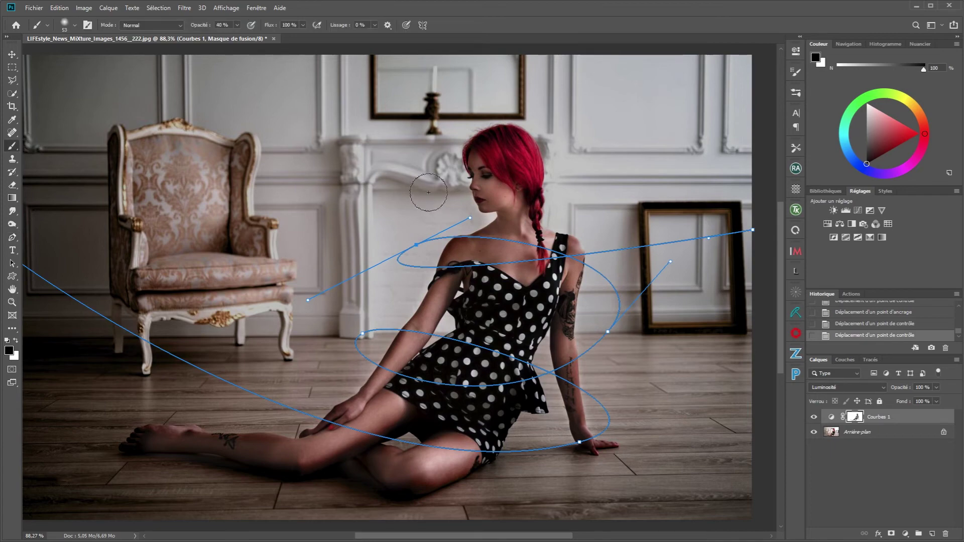
right_click(370, 130)
left_click_drag(679, 281, 680, 413)
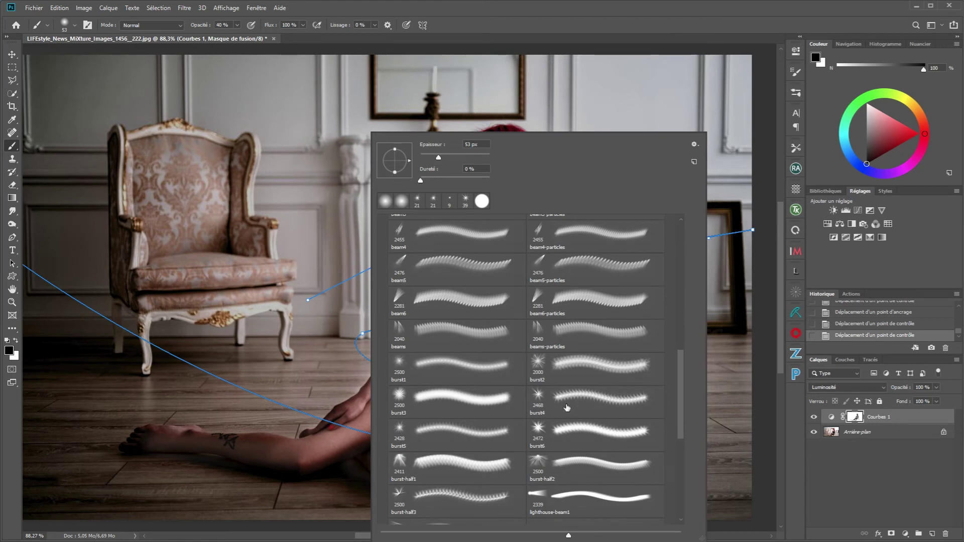
left_click(535, 396)
left_click(758, 45)
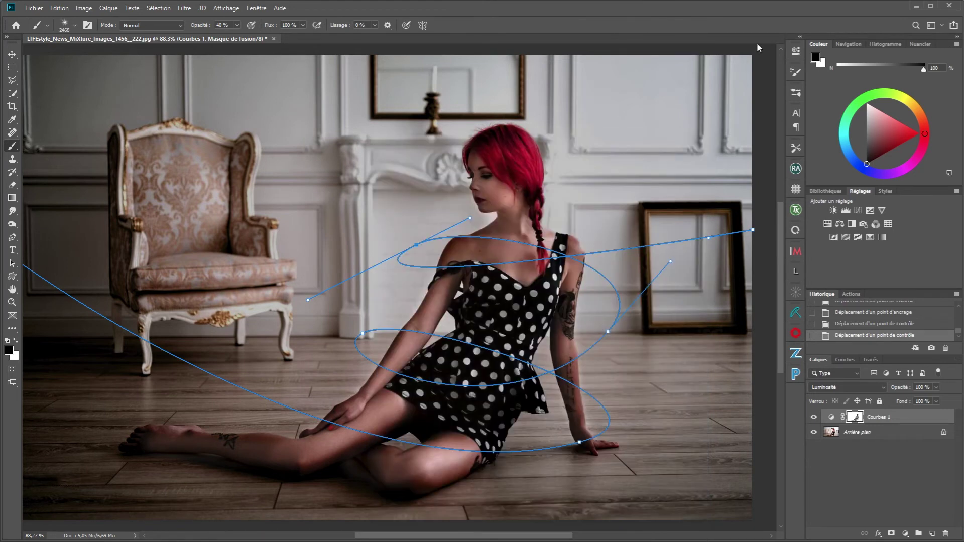
Widen the star brush's spacing, set its size variation to 91 %, and add angle and roundness variation
left_click(793, 73)
left_click(584, 105)
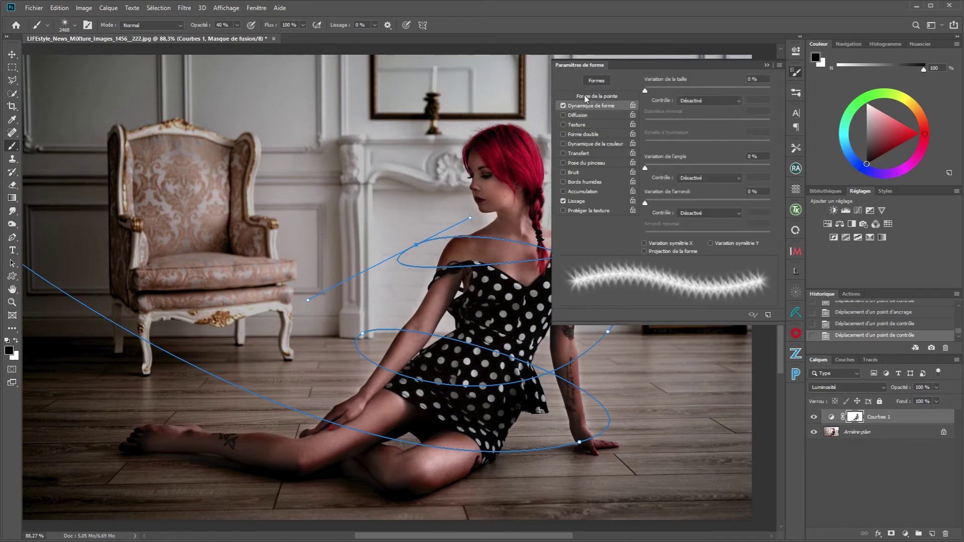
left_click(586, 96)
left_click_drag(662, 237, 705, 233)
left_click(592, 106)
left_click_drag(646, 88, 760, 92)
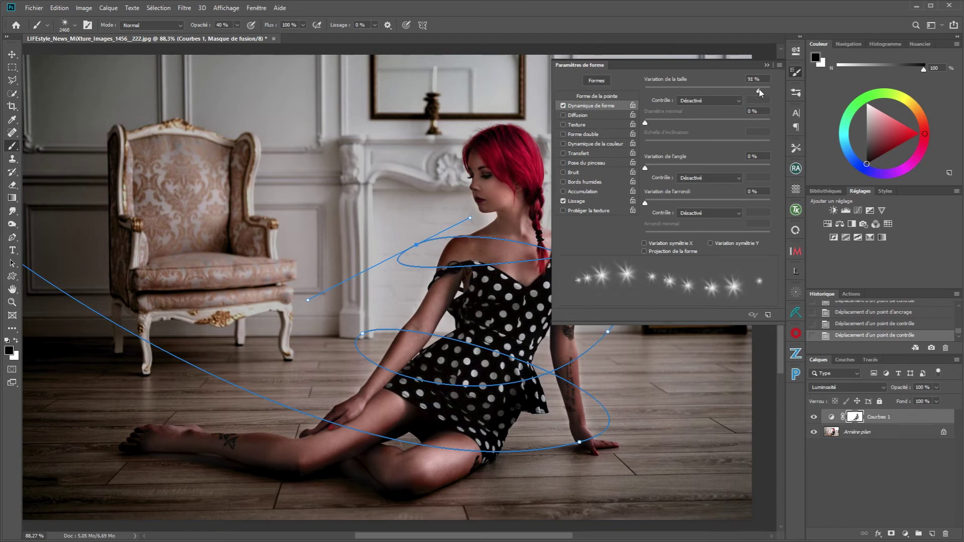
left_click_drag(647, 169, 696, 172)
mouse_move(645, 204)
left_mouse_down()
mouse_move(686, 200)
mouse_move(646, 200)
mouse_move(663, 203)
left_mouse_up()
Enable Diffusion at 44 % and turn on Dynamique de la couleur for the star brush
left_click(575, 115)
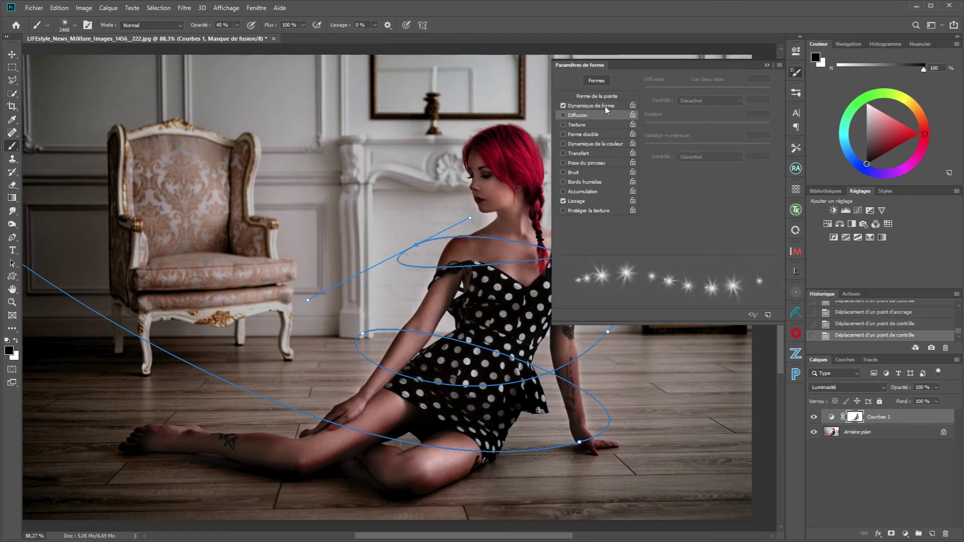
left_click(564, 115)
left_click_drag(646, 90, 651, 90)
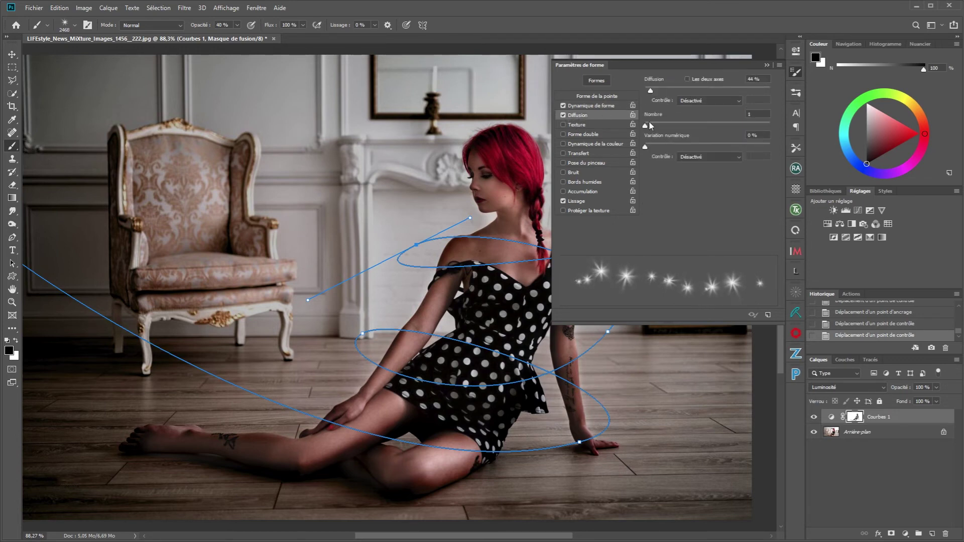
left_click(563, 144)
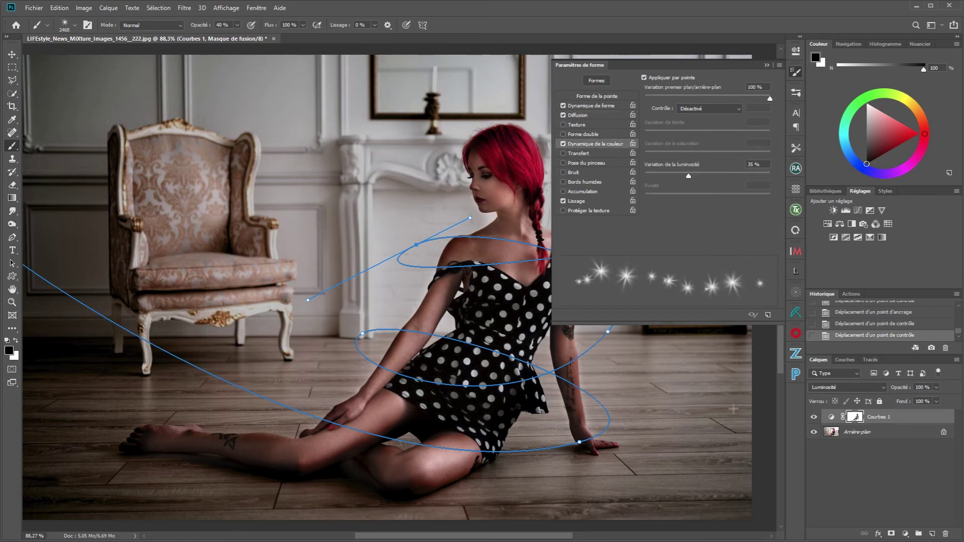
Add an empty layer above the Curves layer, shrink the star brush to 74 px and set its opacity to 100 %
left_click(932, 534)
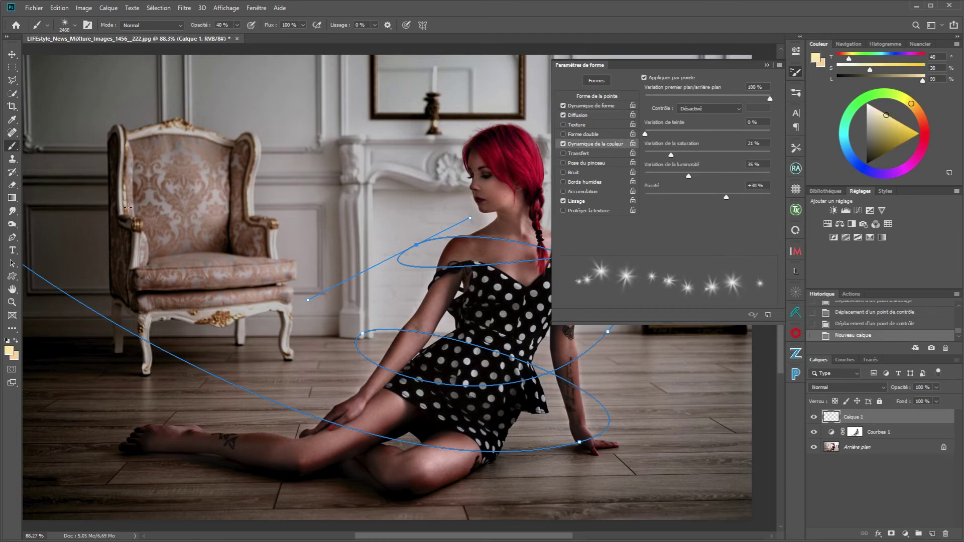
left_click_drag(133, 173, 123, 174)
left_click_drag(338, 175, 298, 171)
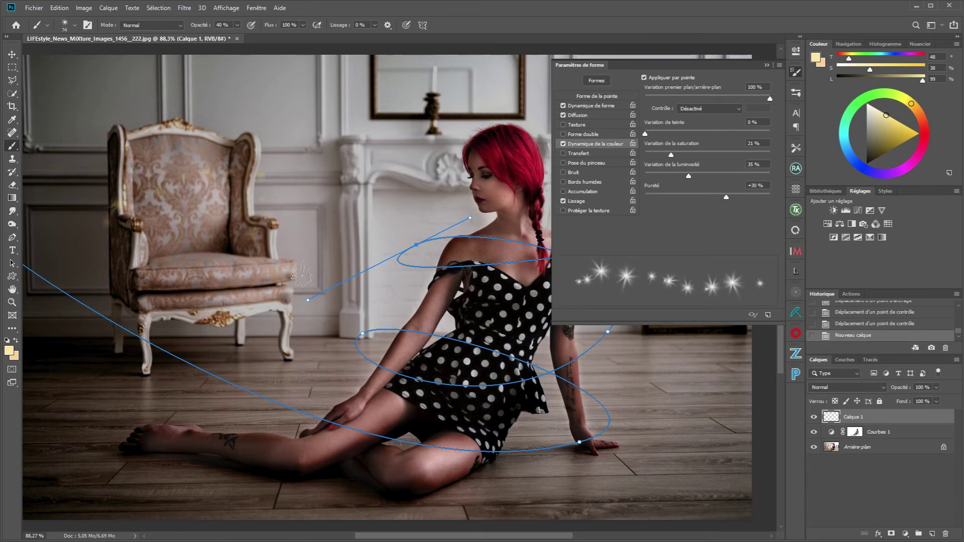
left_click_drag(199, 25, 226, 25)
Try strokes of stars across the armchair on the new layer and undo the last one
left_click(86, 211)
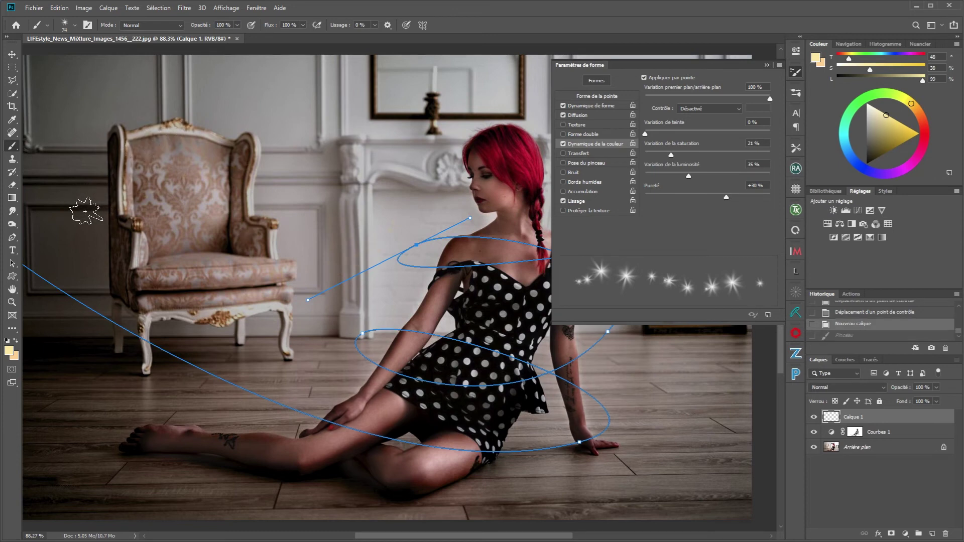
mouse_move(86, 211)
left_mouse_down()
mouse_move(137, 183)
mouse_move(221, 197)
mouse_move(277, 305)
mouse_move(79, 367)
mouse_move(119, 461)
mouse_move(211, 441)
mouse_move(382, 342)
left_mouse_up()
key("ctrl+z")
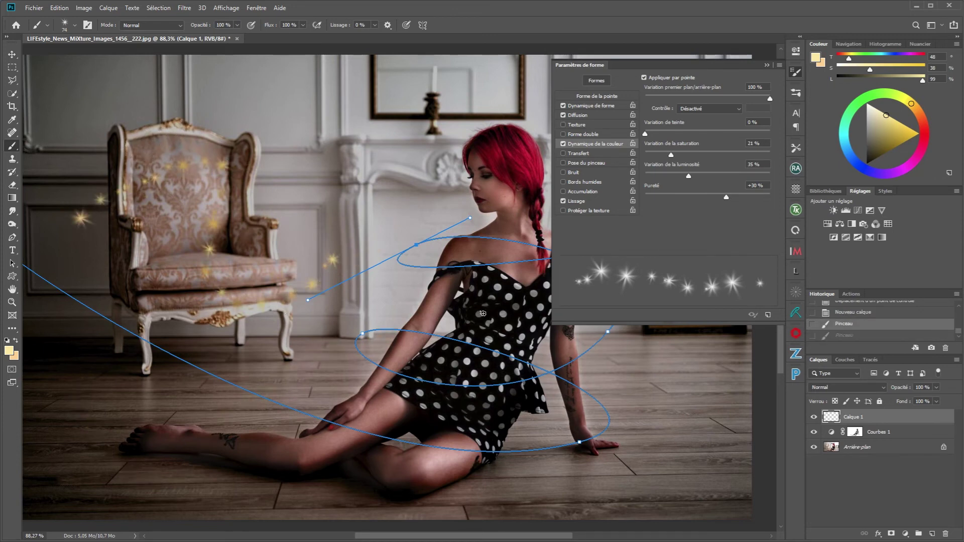
Set the two brush colours to a pale yellow with hue 48 and saturation 14 %, and a pale peach fedec7
left_click(9, 352)
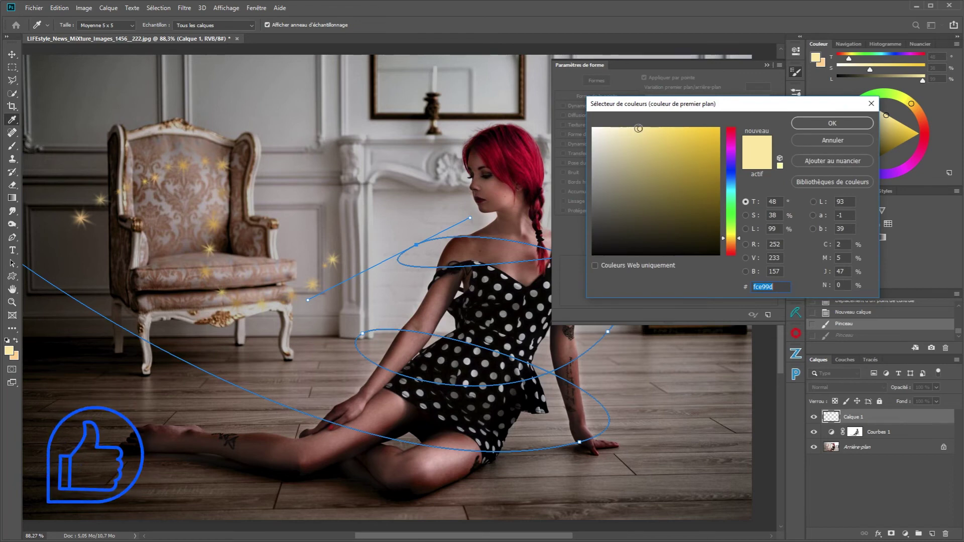
left_click_drag(638, 129, 610, 127)
left_click(812, 123)
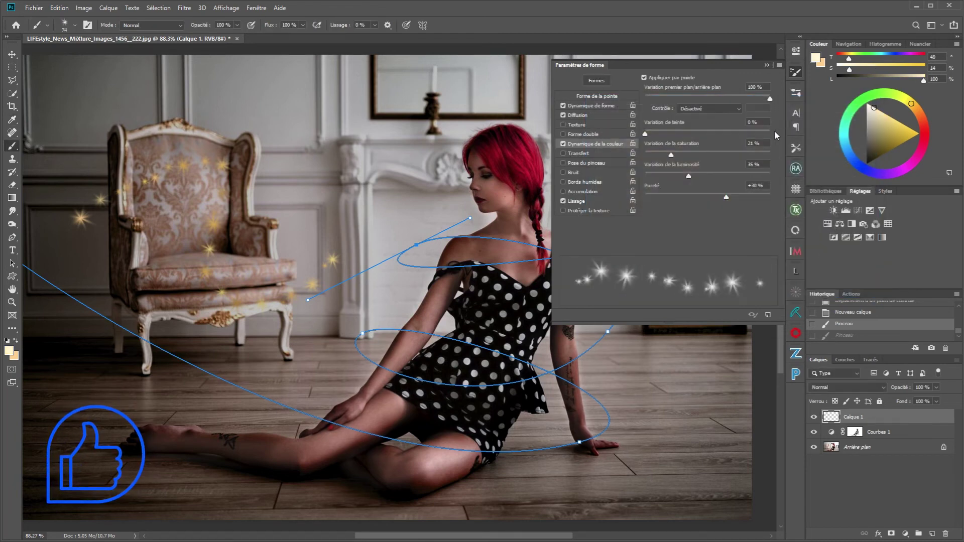
key("x")
left_click(8, 354)
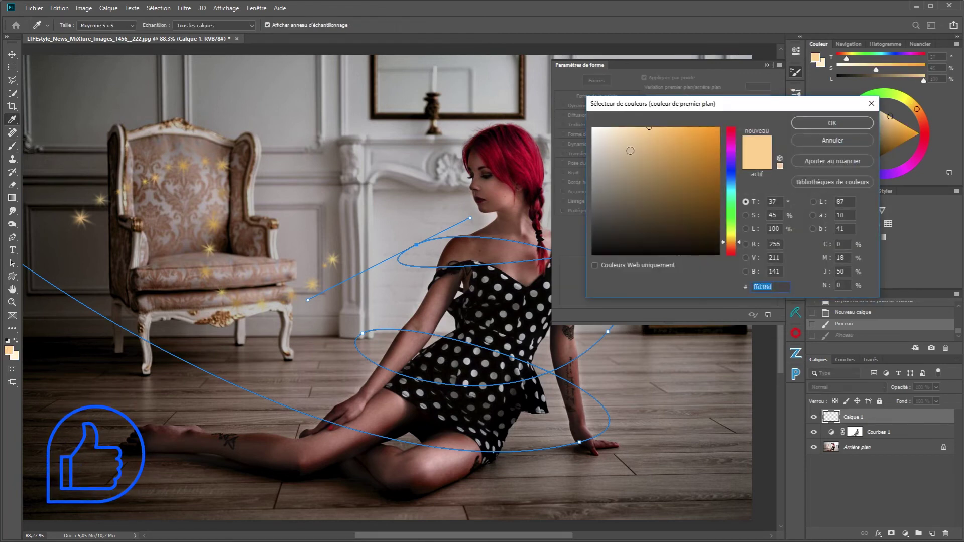
left_click_drag(653, 129, 620, 127)
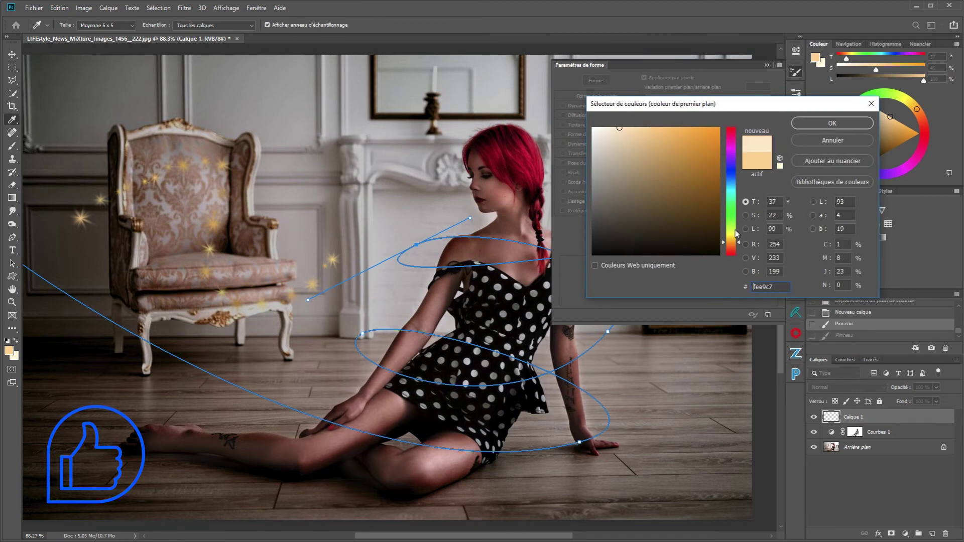
left_click(740, 246)
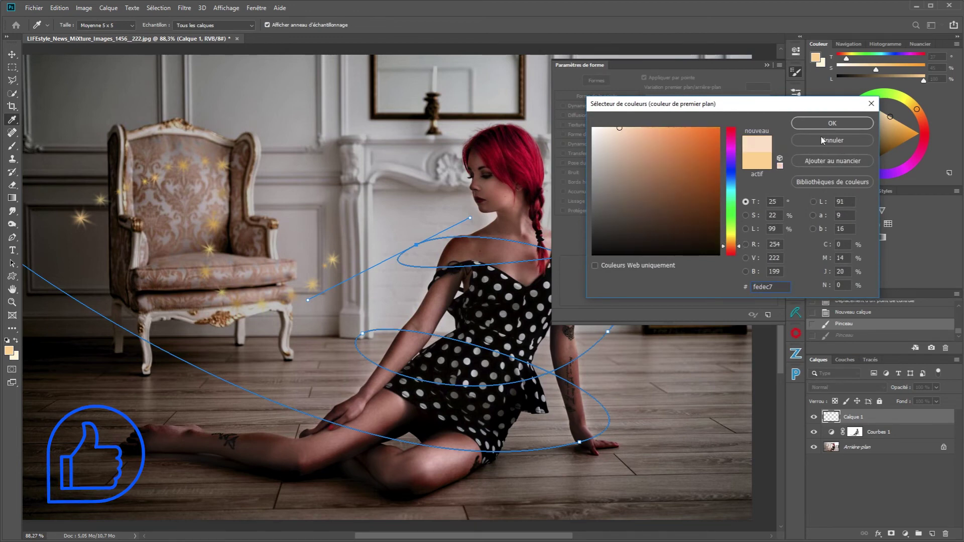
left_click(833, 123)
Try a stroke of stars across the floor and undo all test strokes
mouse_move(90, 349)
left_mouse_down()
mouse_move(231, 354)
mouse_move(302, 331)
mouse_move(348, 355)
left_mouse_up()
key("ctrl+z")
key("ctrl+z")
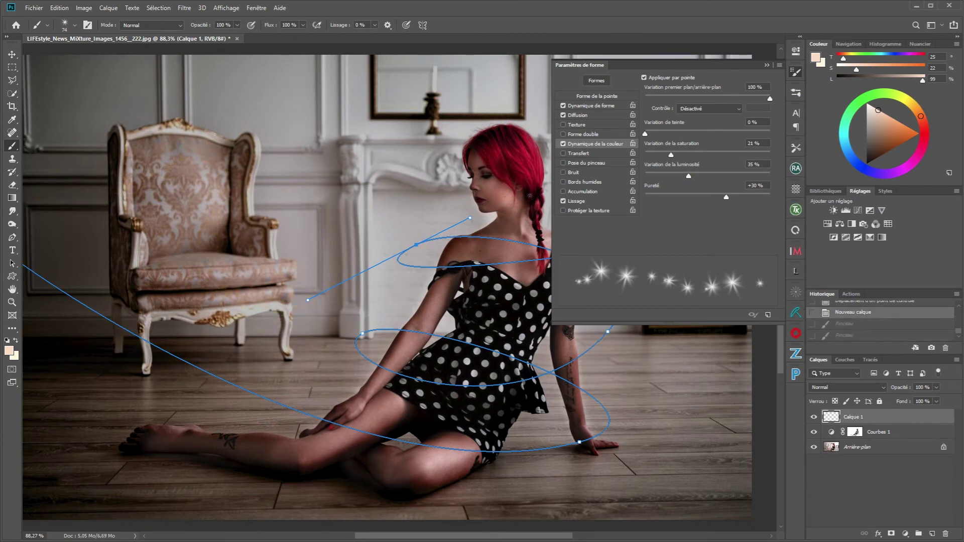
Stroke the spiral path with the star brush on the empty layer and hide the path
left_click(759, 65)
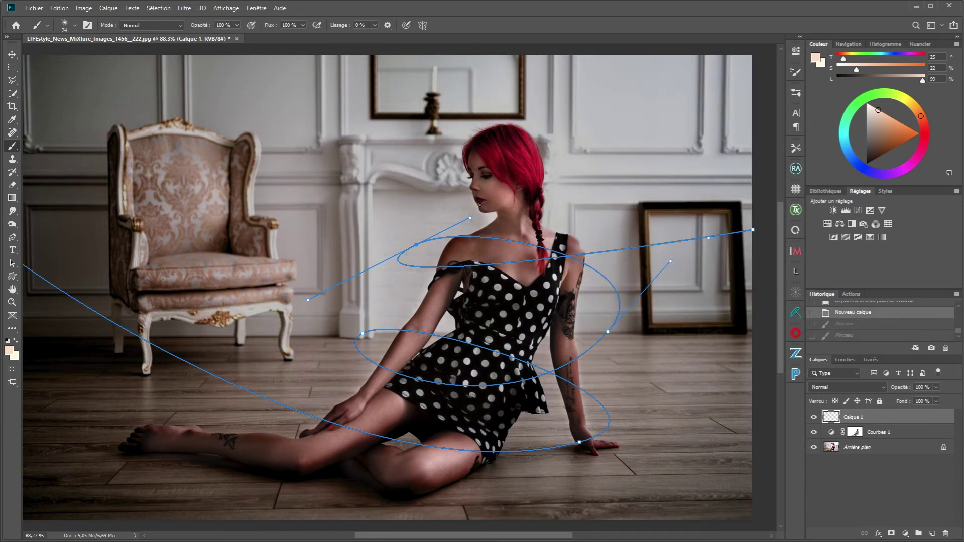
left_click(13, 237)
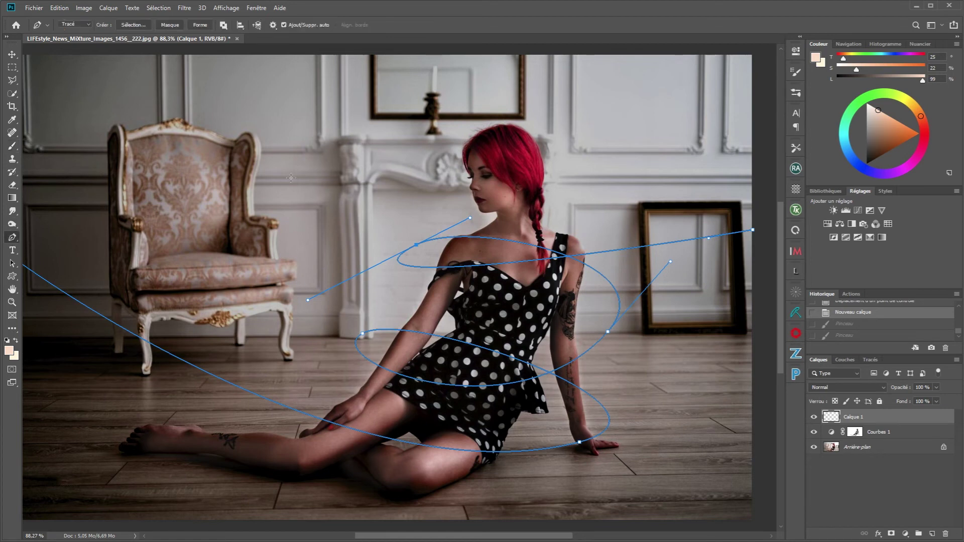
right_click(292, 176)
left_click(329, 242)
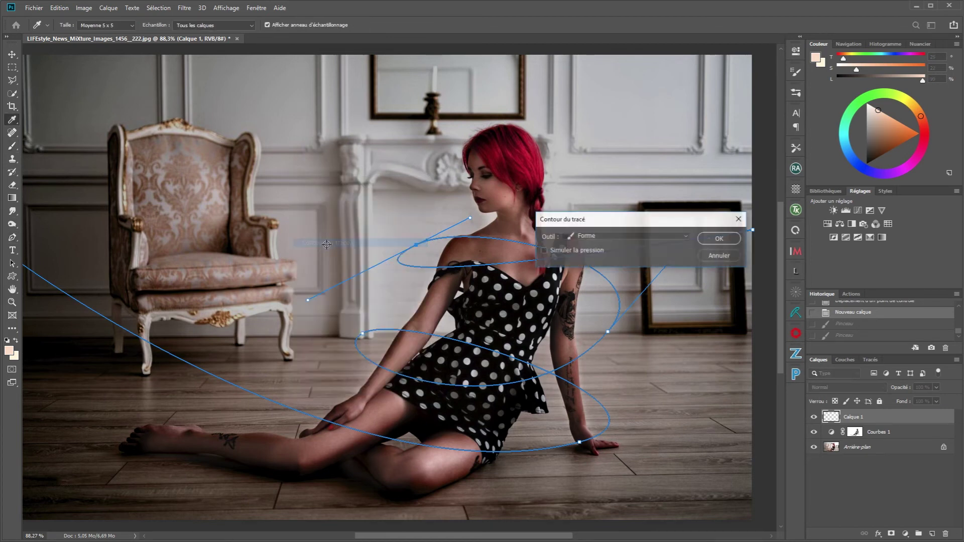
left_click(729, 239)
key("Return")
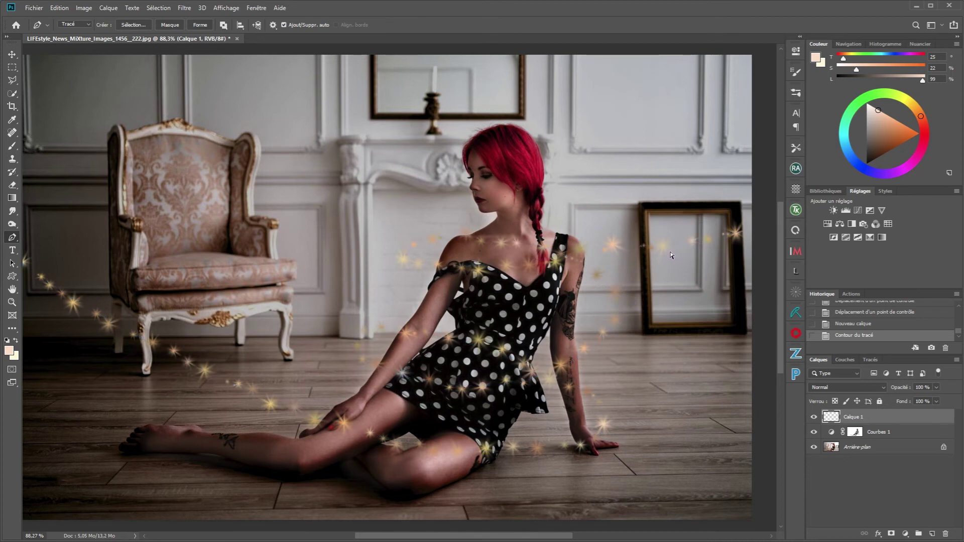
Add a layer mask to the star layer and choose the soft round brush (Arrondi flou) with black
left_click(892, 534)
key("b")
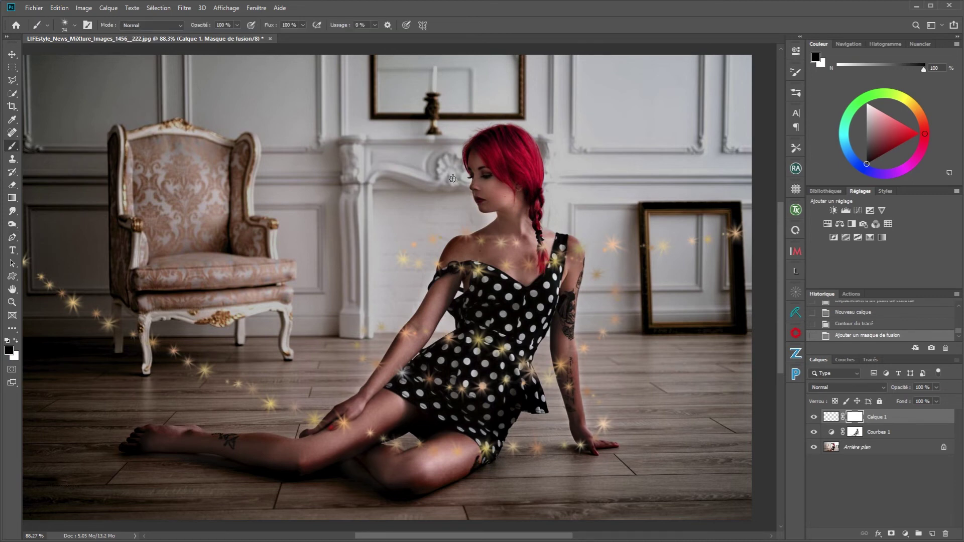
right_click(482, 227)
left_click(488, 248)
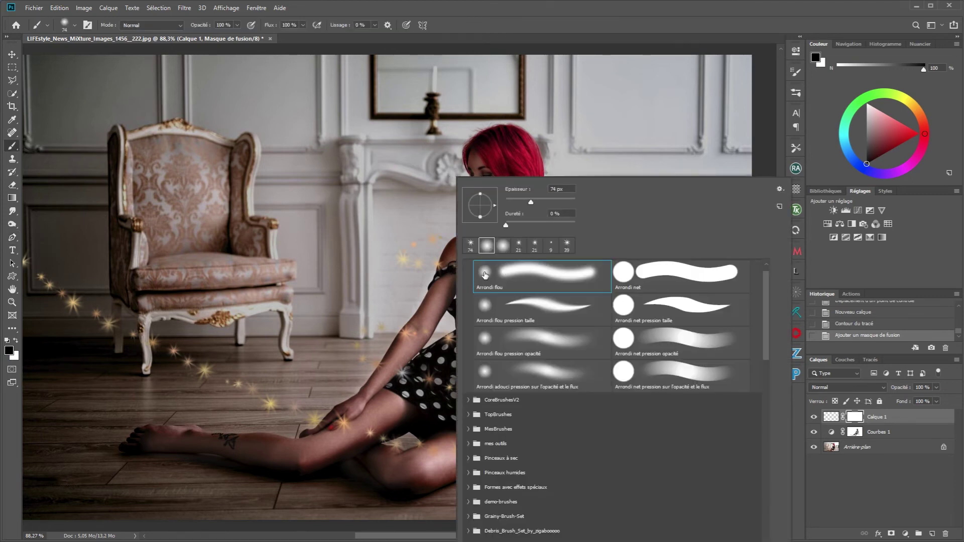
key("Return")
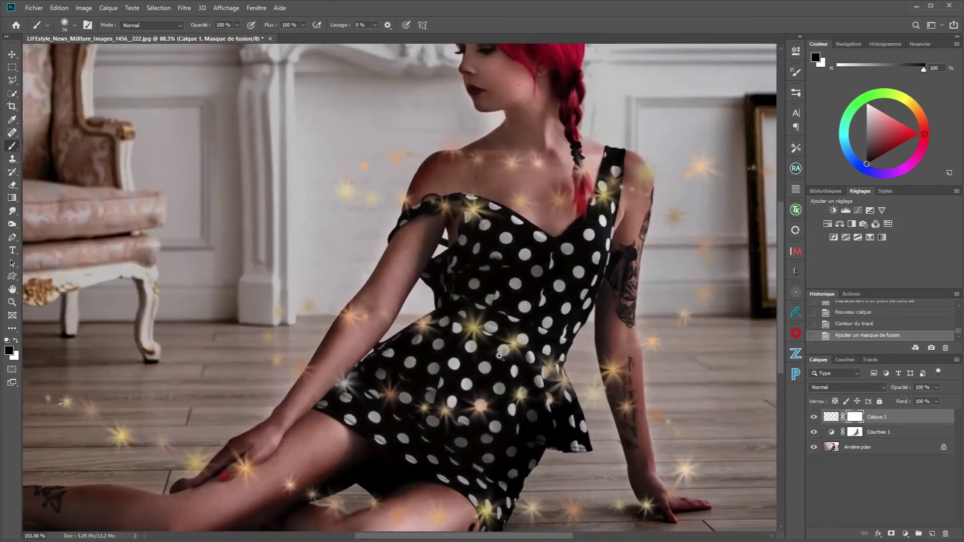
Paint black on the mask with a 22 px brush to hide the stars crossing the woman's waist, upper chest and supporting forearm
scroll(479, 349, "up", 5)
mouse_move(444, 321)
left_mouse_down()
mouse_move(423, 330)
mouse_move(355, 312)
mouse_move(349, 330)
mouse_move(471, 332)
mouse_move(496, 374)
mouse_move(530, 367)
left_mouse_up()
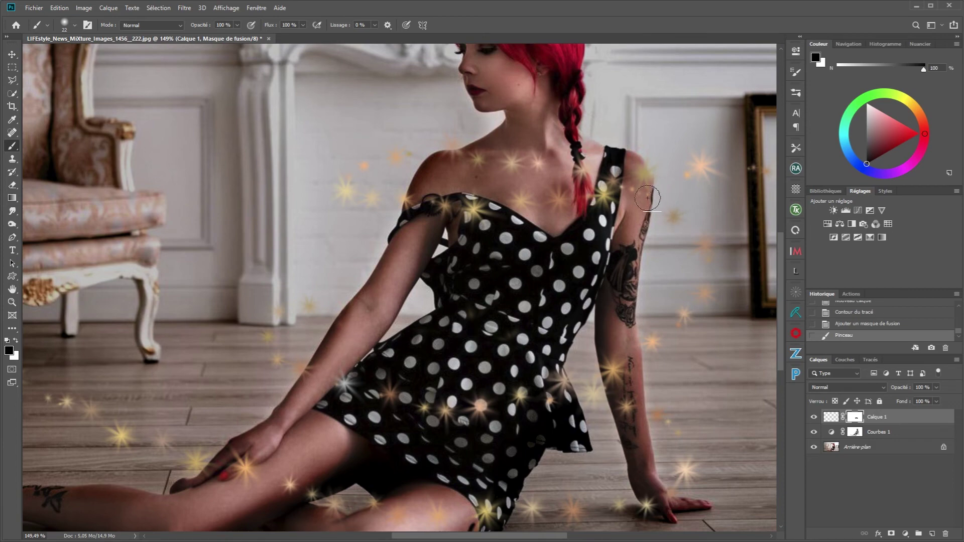
mouse_move(617, 172)
left_mouse_down()
mouse_move(527, 168)
mouse_move(501, 153)
mouse_move(432, 161)
mouse_move(601, 130)
left_mouse_up()
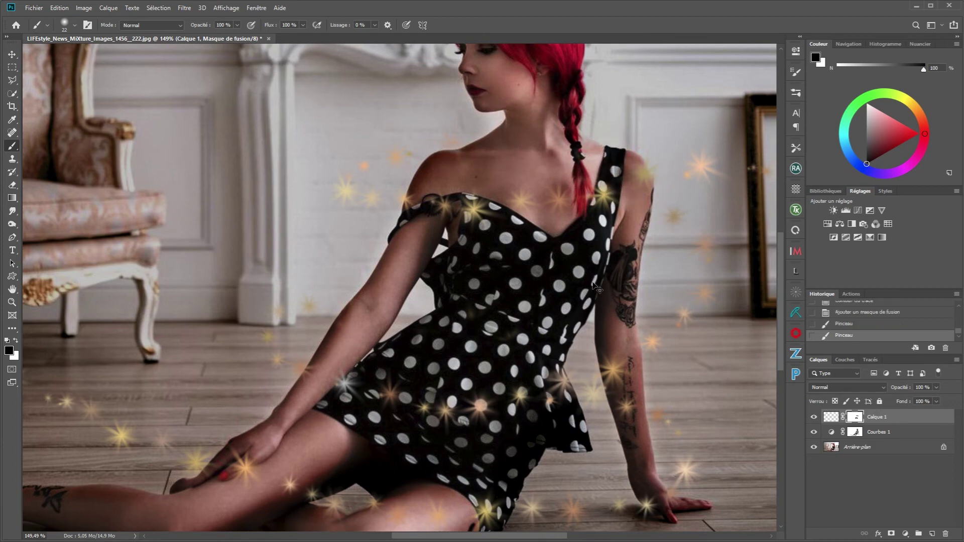
scroll(566, 249, "down", 5)
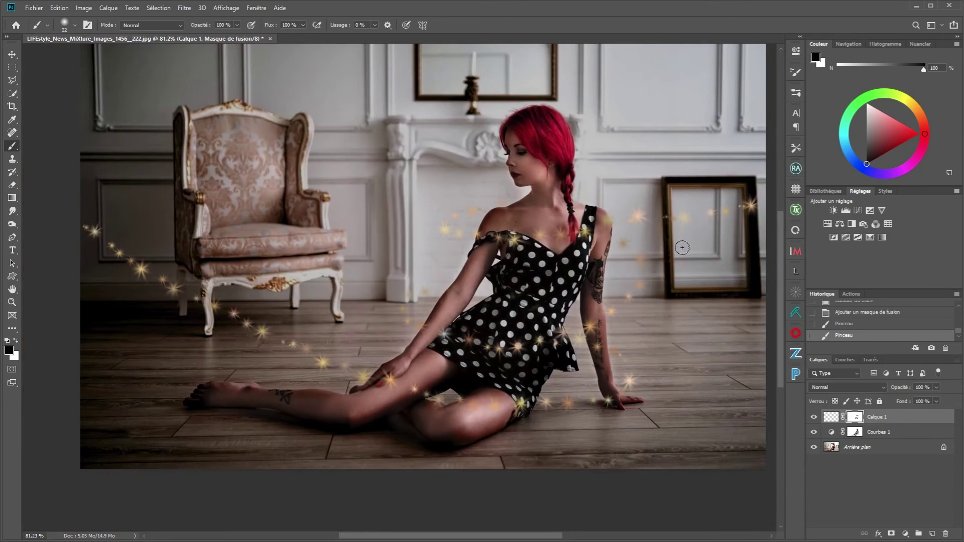
scroll(607, 354, "up", 1)
scroll(608, 353, "up", 3)
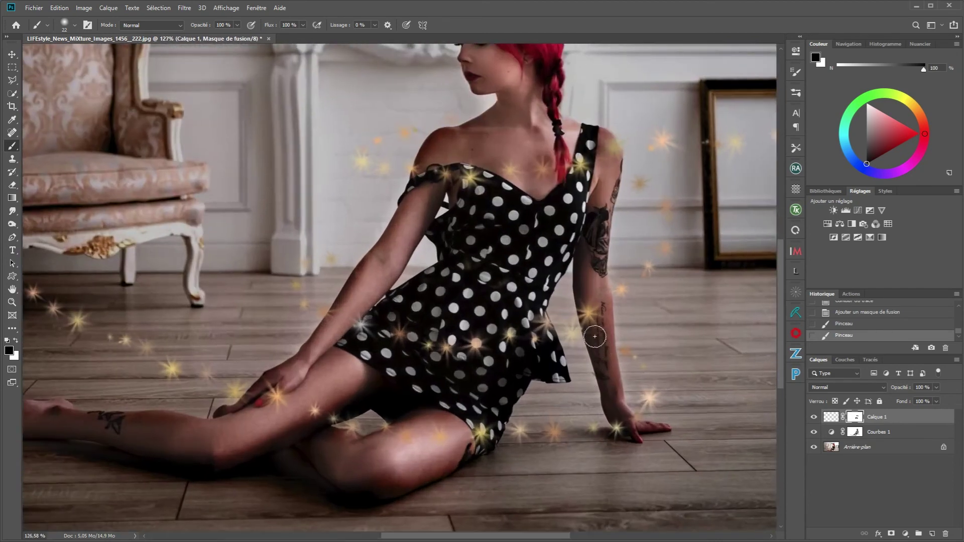
left_click_drag(602, 348, 603, 382)
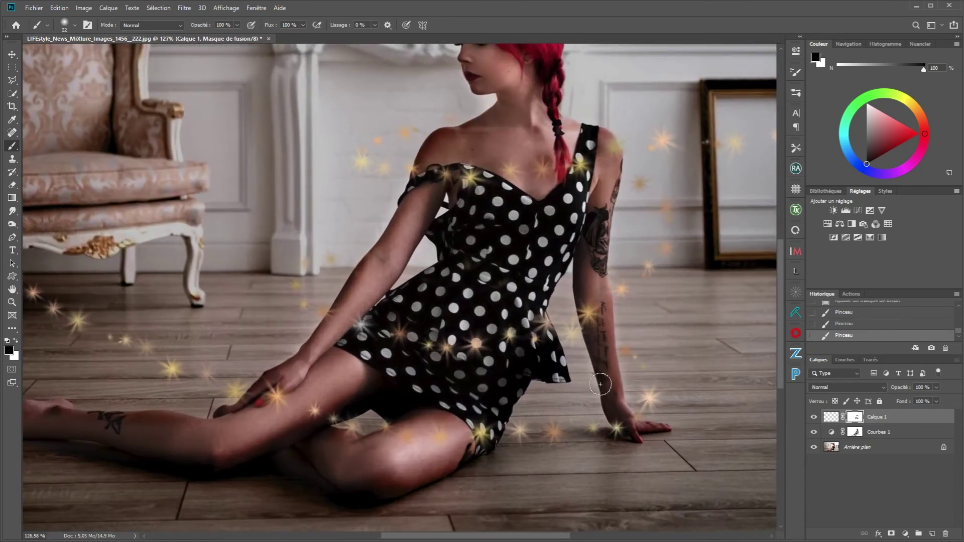
scroll(599, 393, "down", 5)
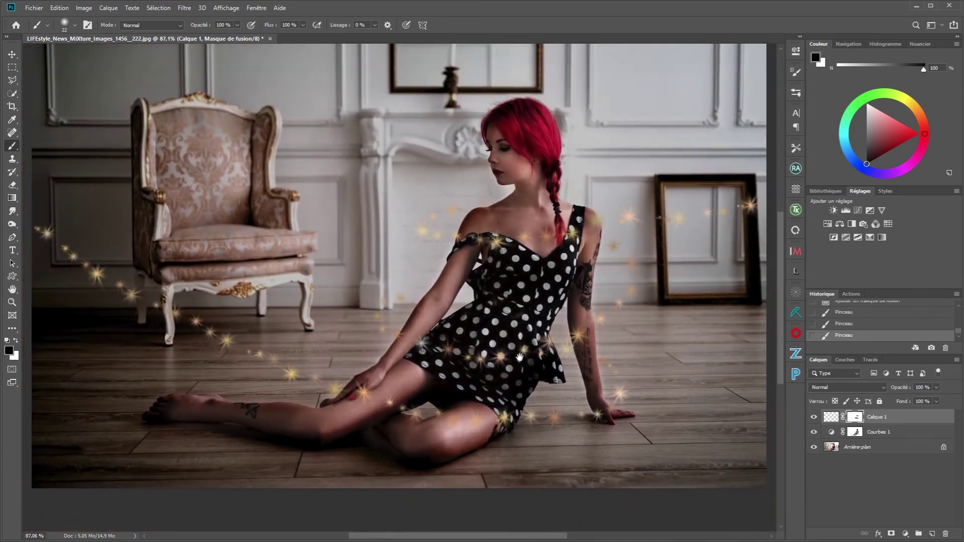
left_click_drag(517, 353, 520, 385)
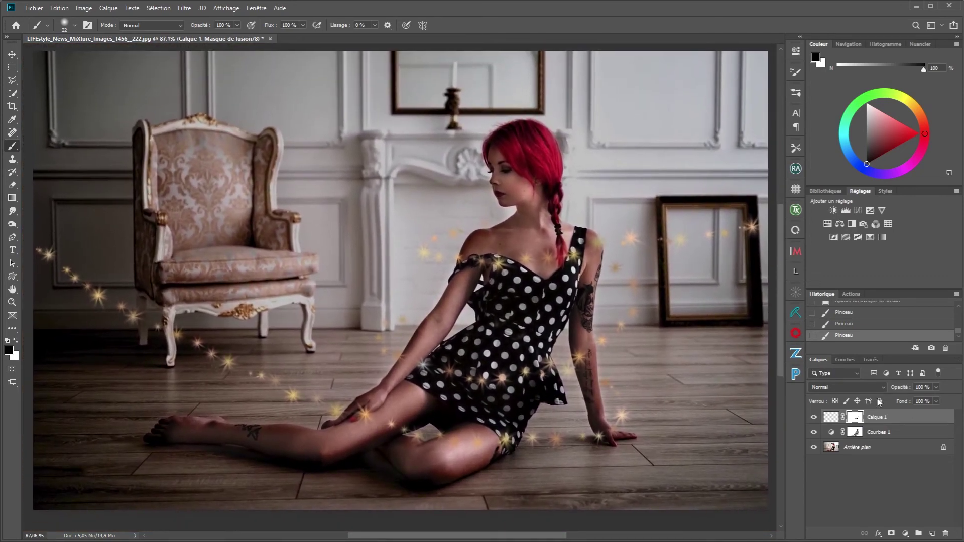
Duplicate the star layer twice and set the top copy's blend mode to Densité linéaire - (Ajout)
left_click(830, 417)
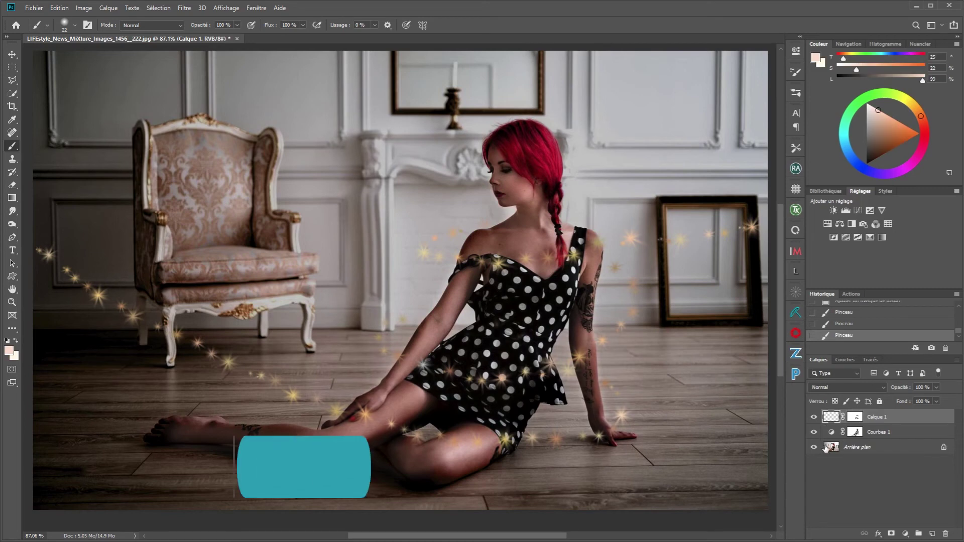
key("ctrl+j")
key("ctrl+j")
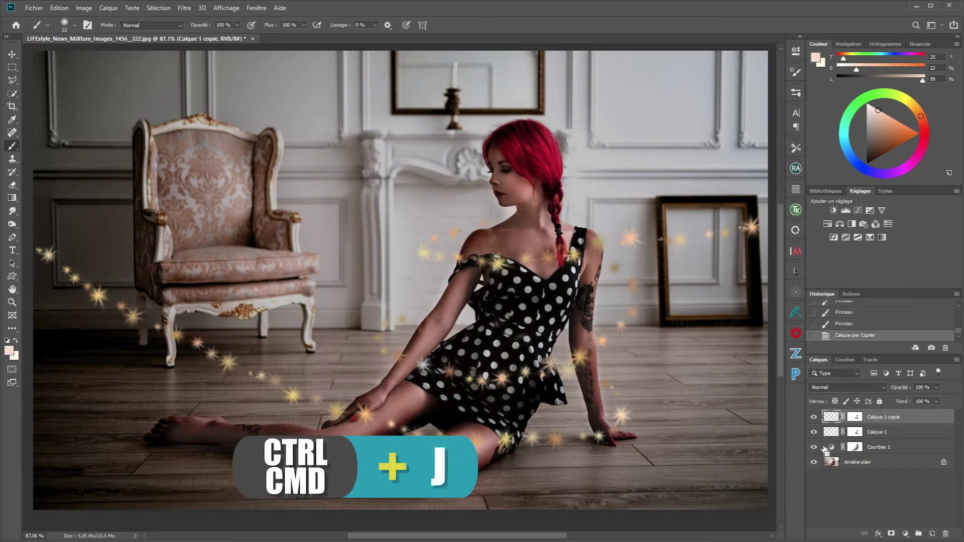
left_click(851, 386)
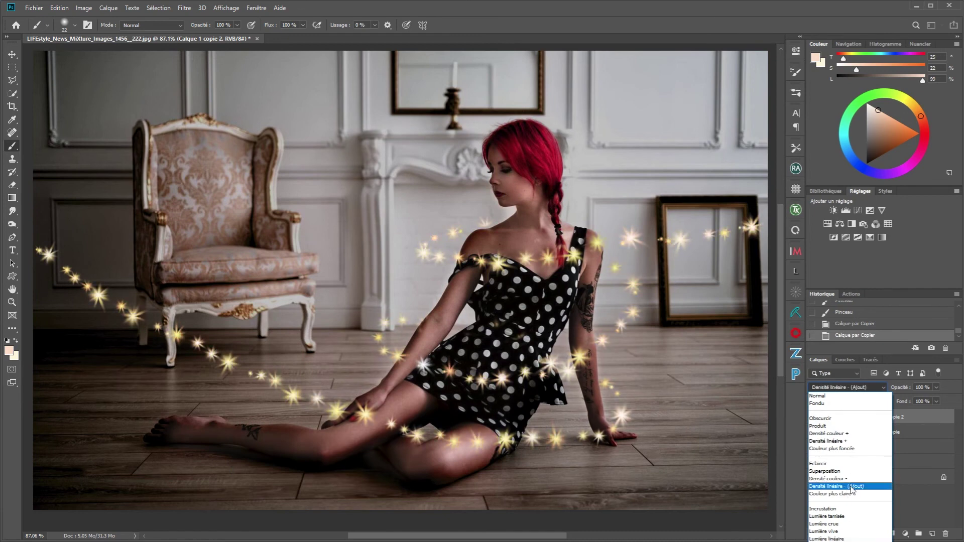
left_click(838, 486)
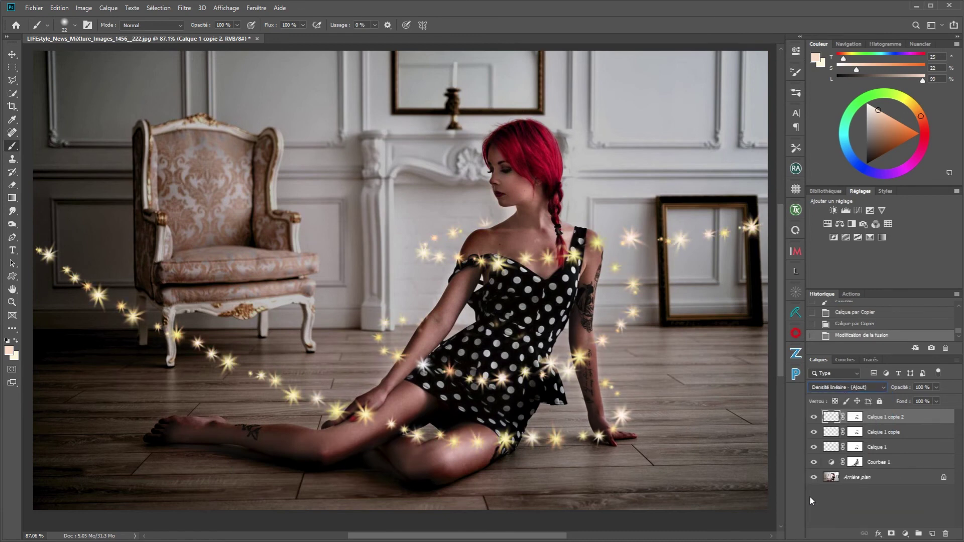
Duplicate the top star copy once more, and set the copy beneath it to 54 % fill and 98 % opacity
key("ctrl+j")
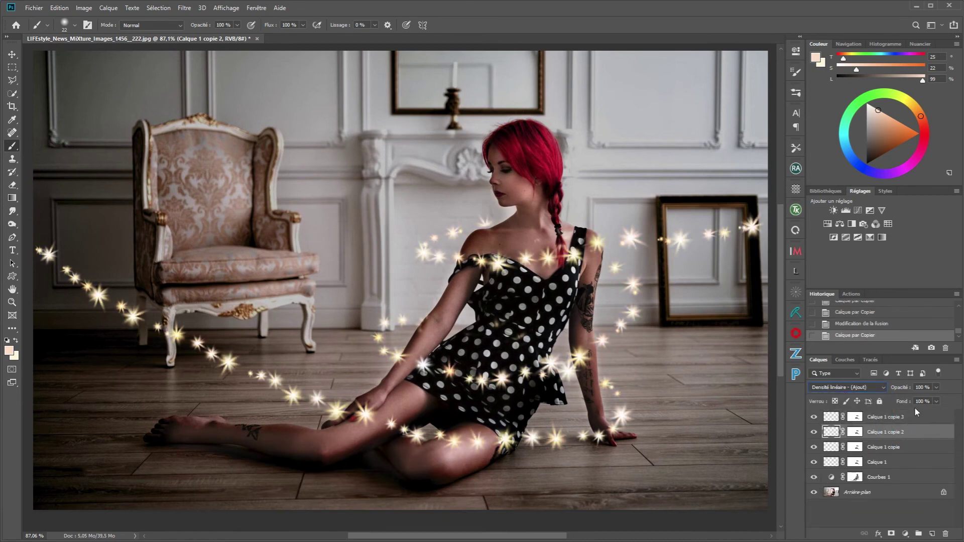
left_click_drag(912, 404, 893, 393)
left_click(902, 389)
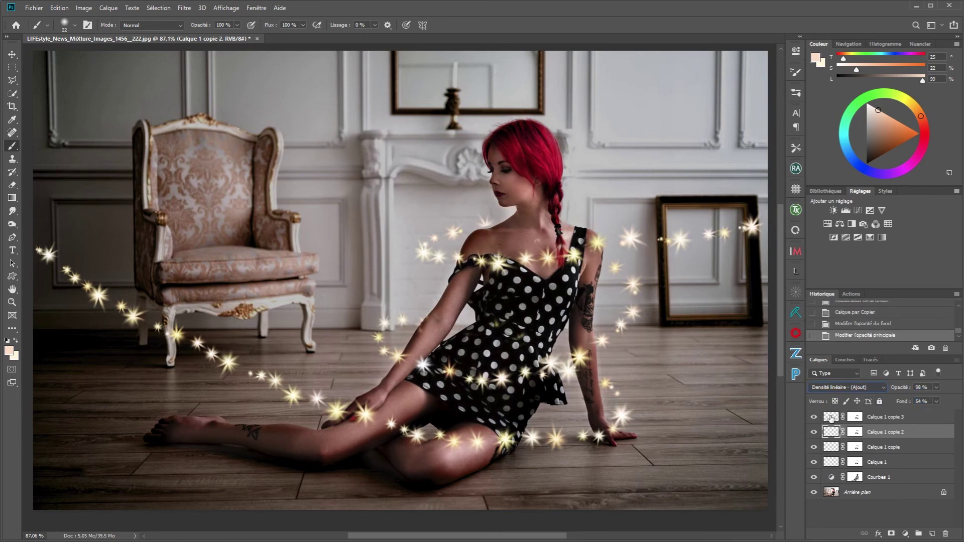
Apply a Gaussian blur with a 9.6 pixel radius to the topmost star copy
left_click(830, 418)
left_click(180, 9)
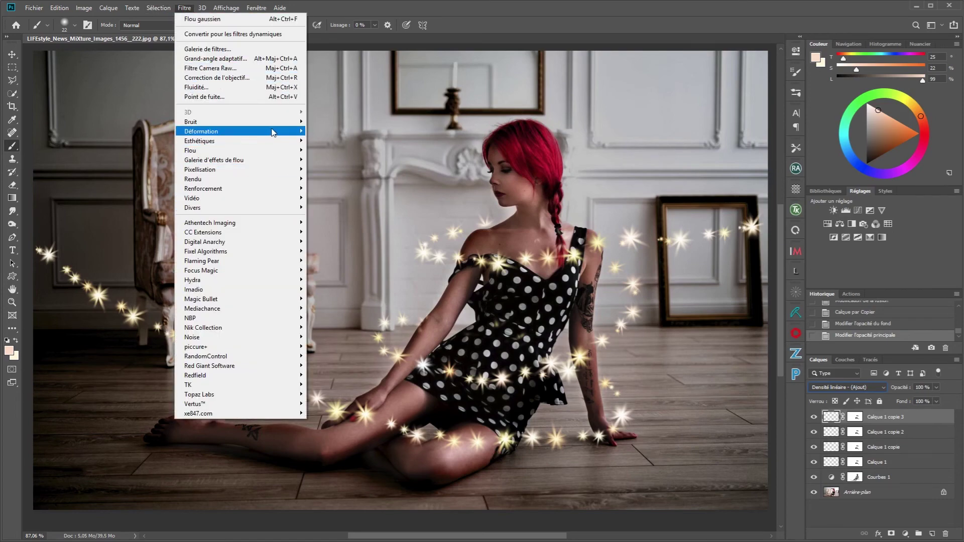
mouse_move(293, 152)
left_click(333, 198)
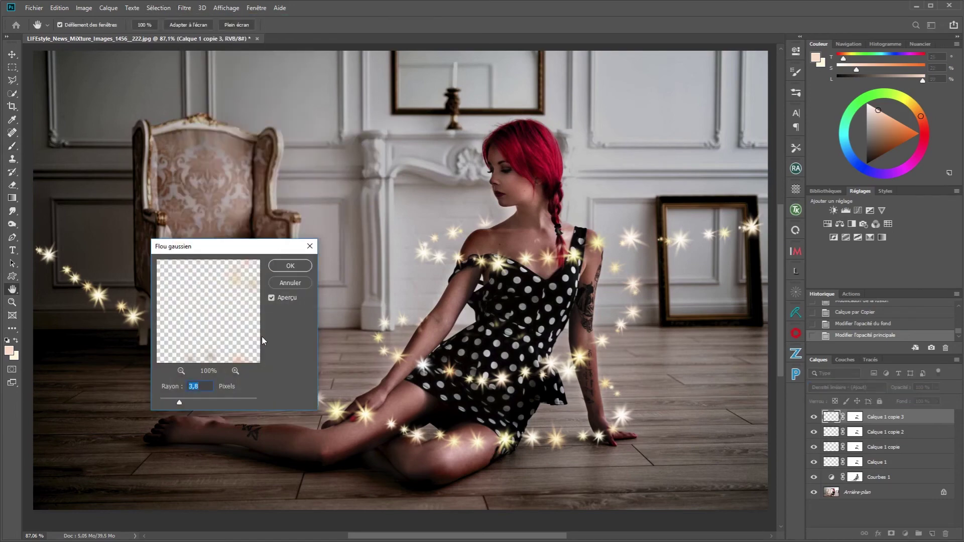
left_click_drag(182, 399, 197, 403)
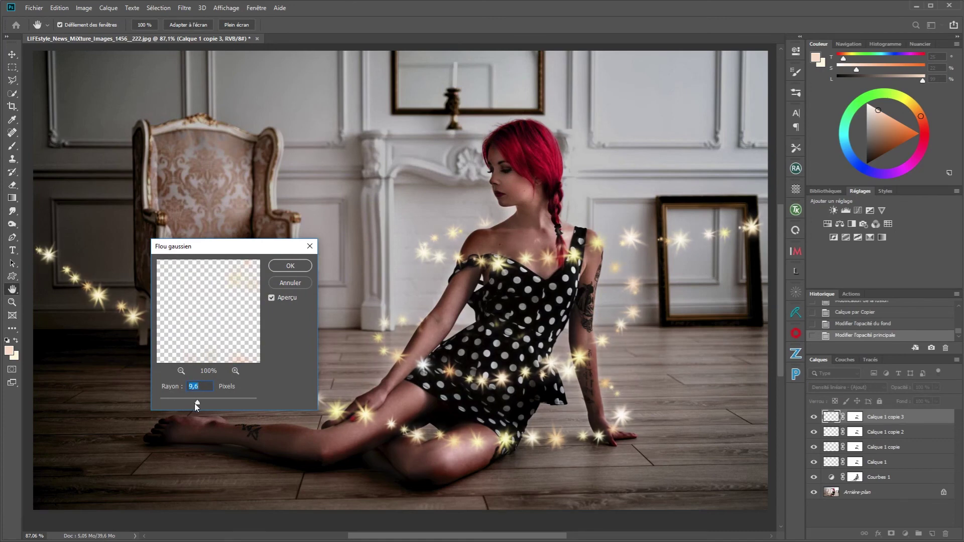
left_click(290, 266)
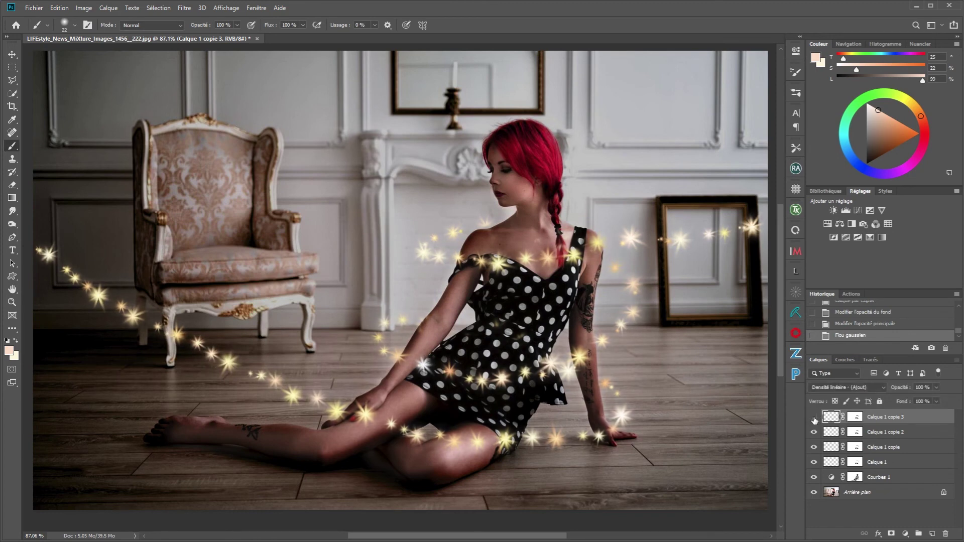
Group the four star layers and add an empty layer above the group
left_click(904, 463, "shift")
key("ctrl+g")
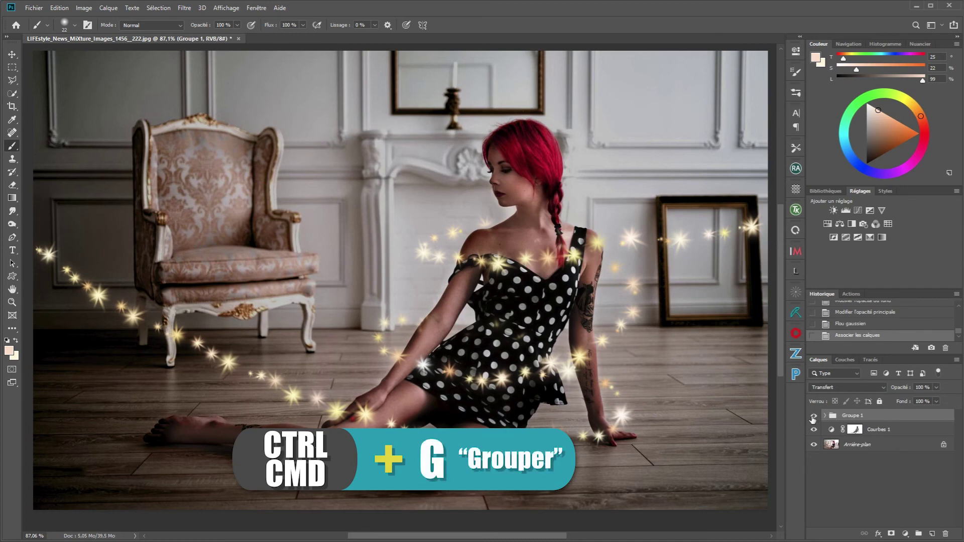
left_click(932, 533)
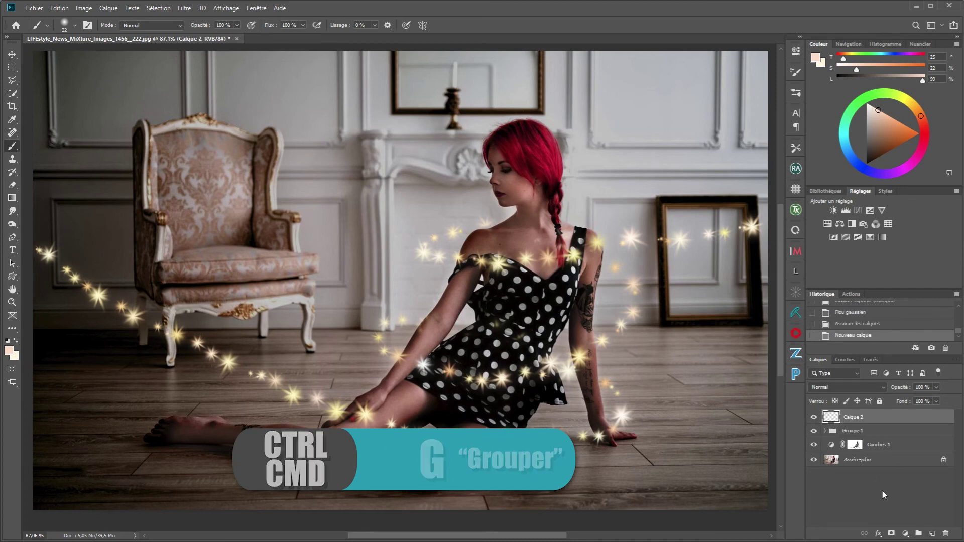
Choose the burst1 brush, reduce its size to 17 px and undo a test stroke on the empty layer
right_click(367, 140)
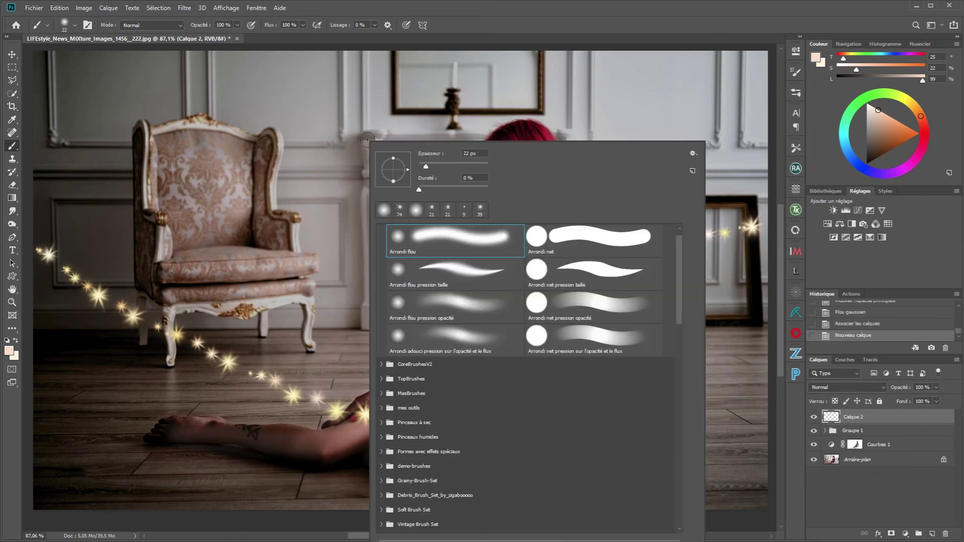
left_click_drag(678, 290, 680, 432)
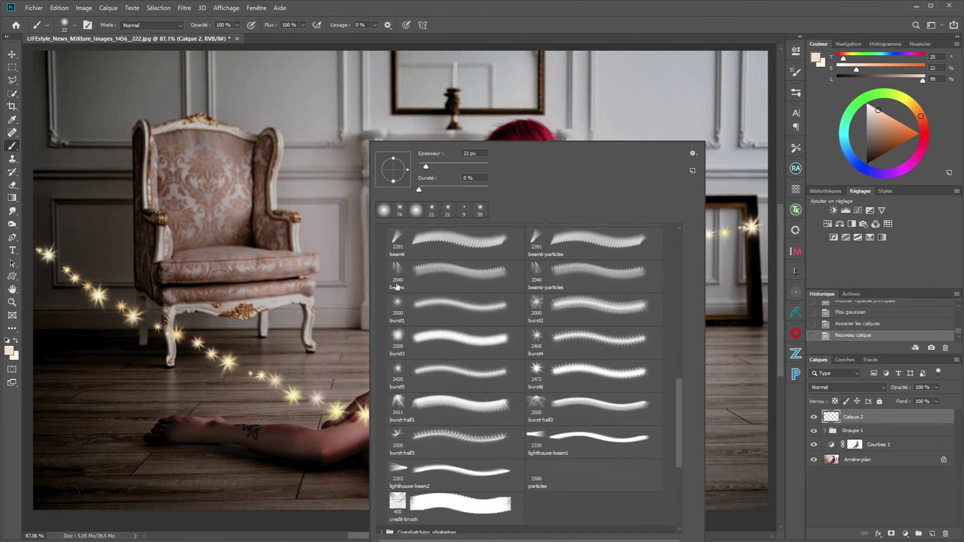
left_click(400, 305)
left_click(595, 24)
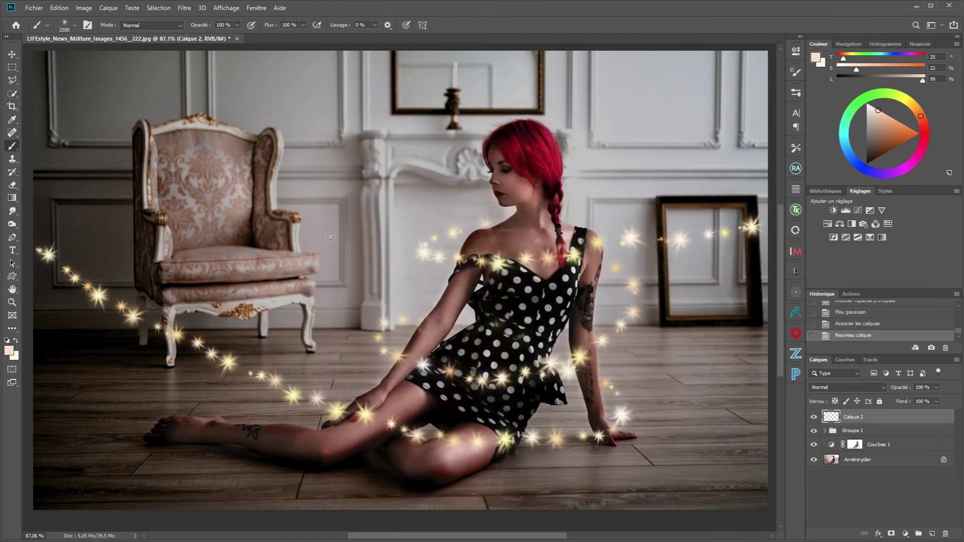
left_click_drag(452, 270, 78, 261)
left_click_drag(437, 217, 267, 230)
mouse_move(215, 264)
left_mouse_down()
mouse_move(283, 267)
mouse_move(321, 282)
mouse_move(326, 305)
left_mouse_up()
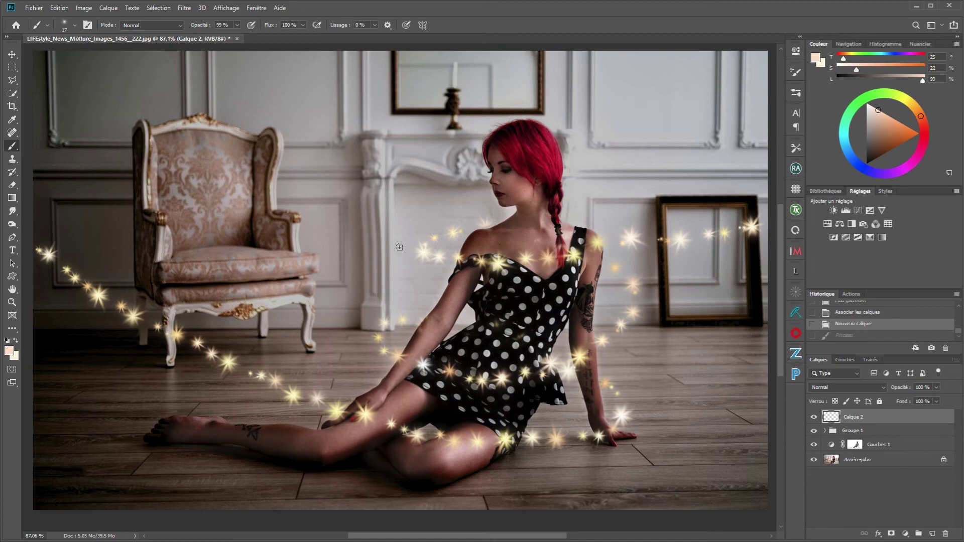
Increase the burst brush's tip spacing, and set size variation to 95 %, angle variation to 21 % and scattering to about 506 %
left_click(797, 71)
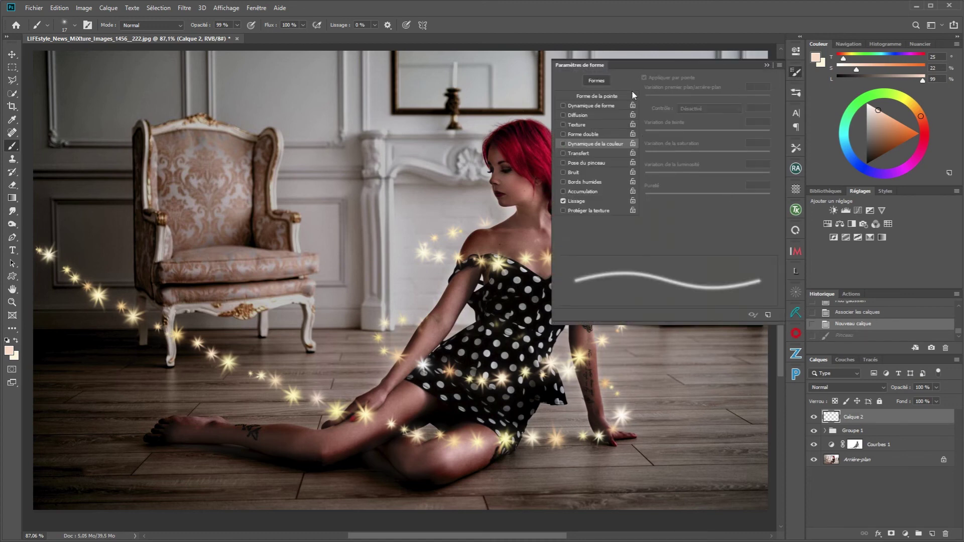
left_click(603, 96)
mouse_move(661, 233)
left_mouse_down()
mouse_move(685, 232)
mouse_move(676, 232)
left_mouse_up()
left_click(585, 106)
left_click_drag(647, 90, 764, 90)
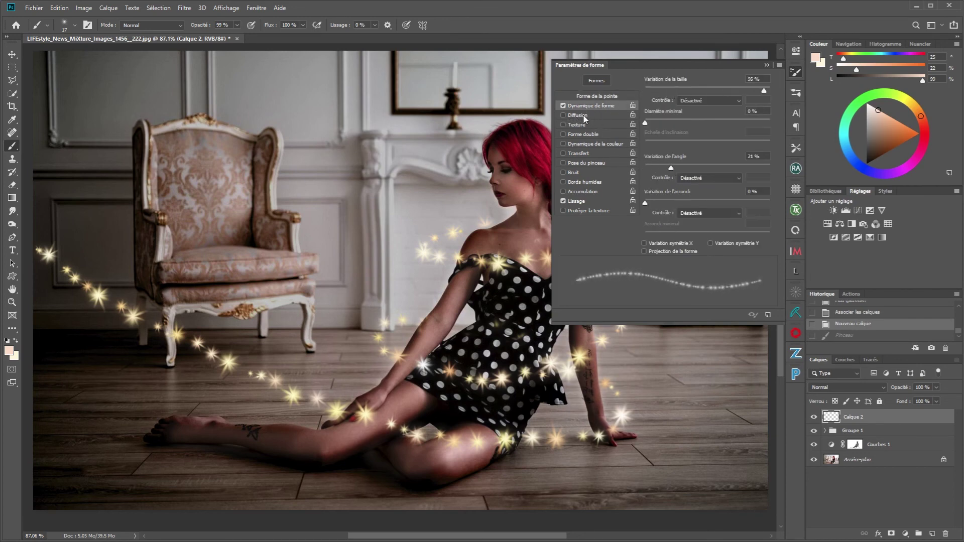
left_click(578, 115)
left_click_drag(646, 91, 709, 89)
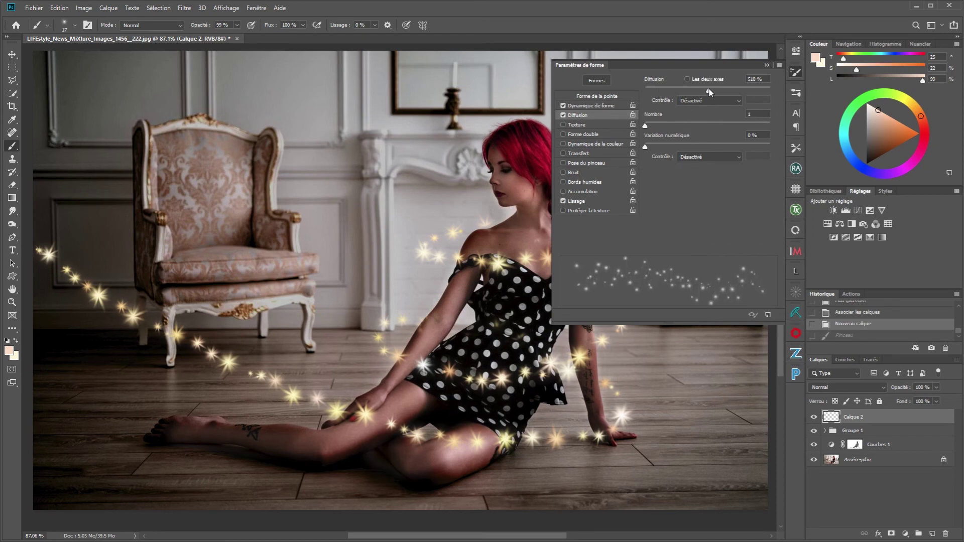
Enable colour dynamics for the burst brush and swap the foreground and background colours
left_click(564, 144)
left_click(14, 342)
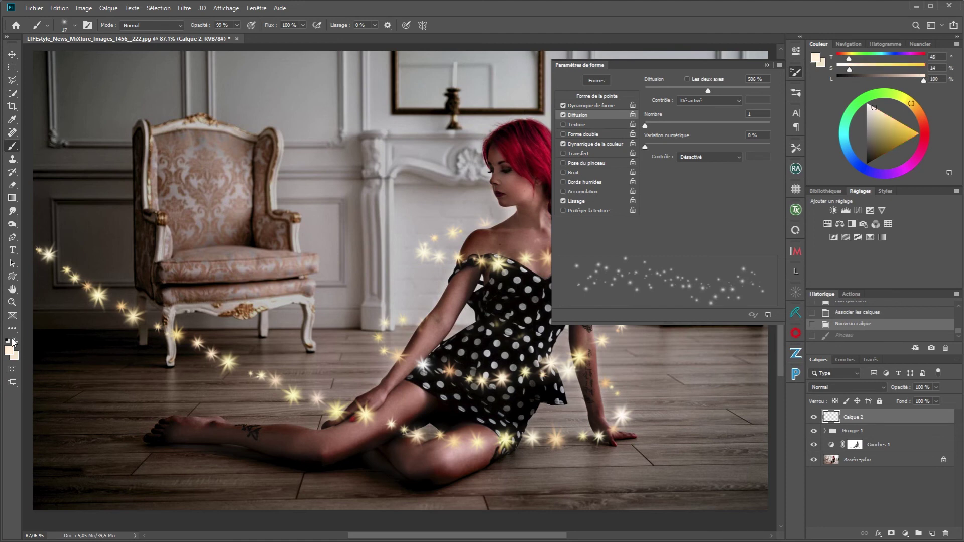
left_click(767, 66)
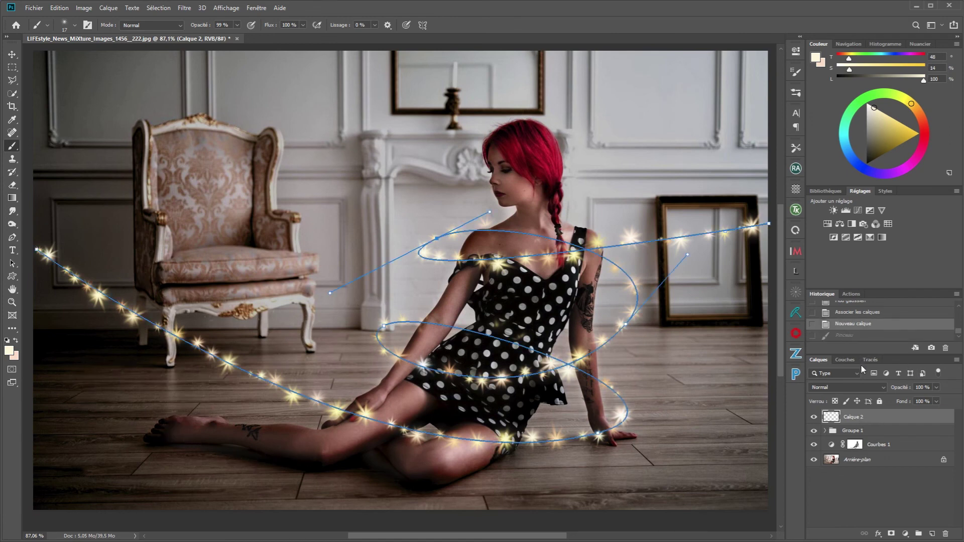
Stroke the spiral path with the scattered burst brush on the empty layer, without simulated pressure
key("p")
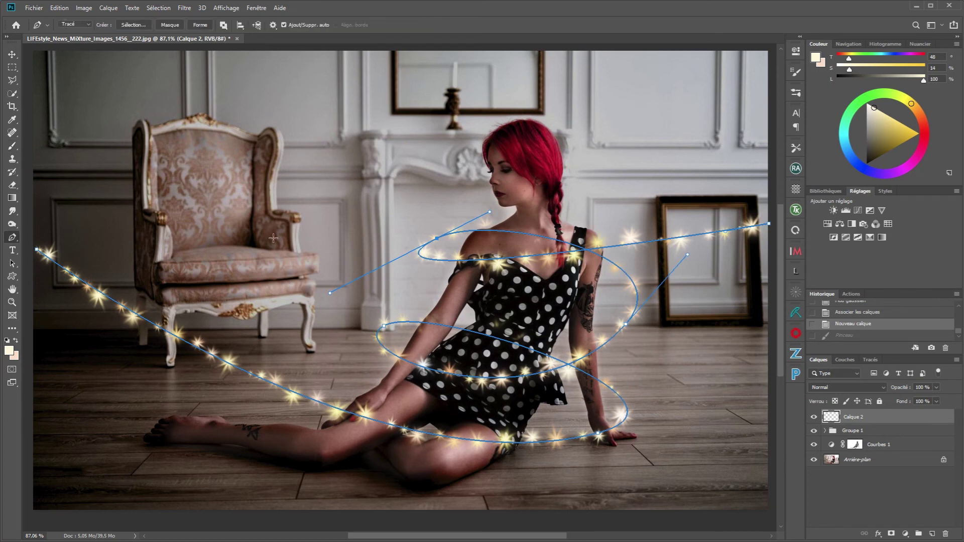
right_click(278, 221)
left_click(301, 288)
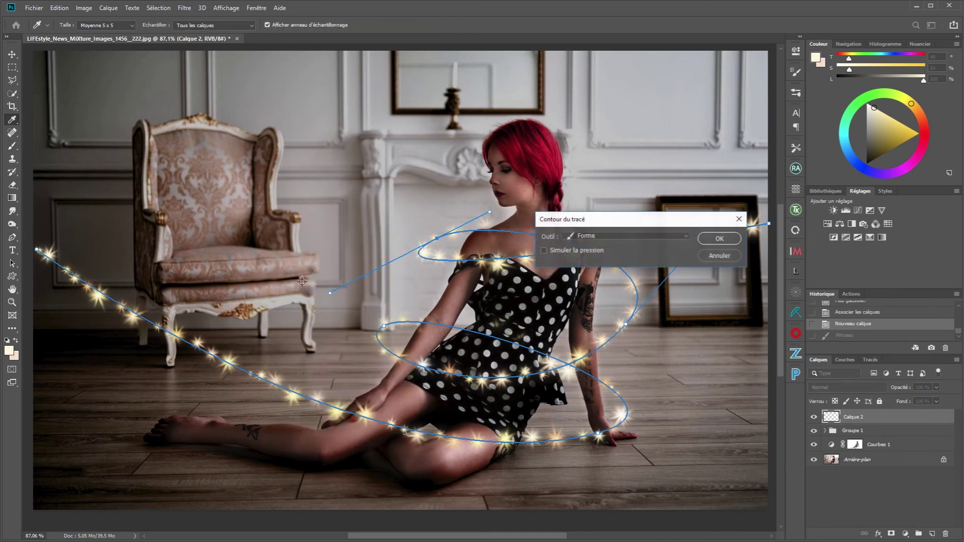
left_click(719, 239)
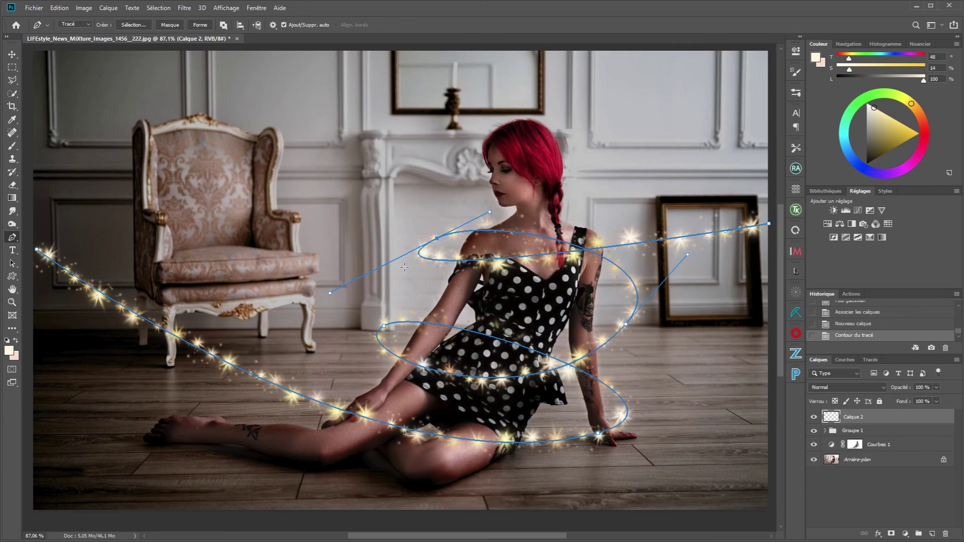
Increase the burst brush's scattering beyond 506 % and return to the Pen tool
key("b")
right_click(398, 173)
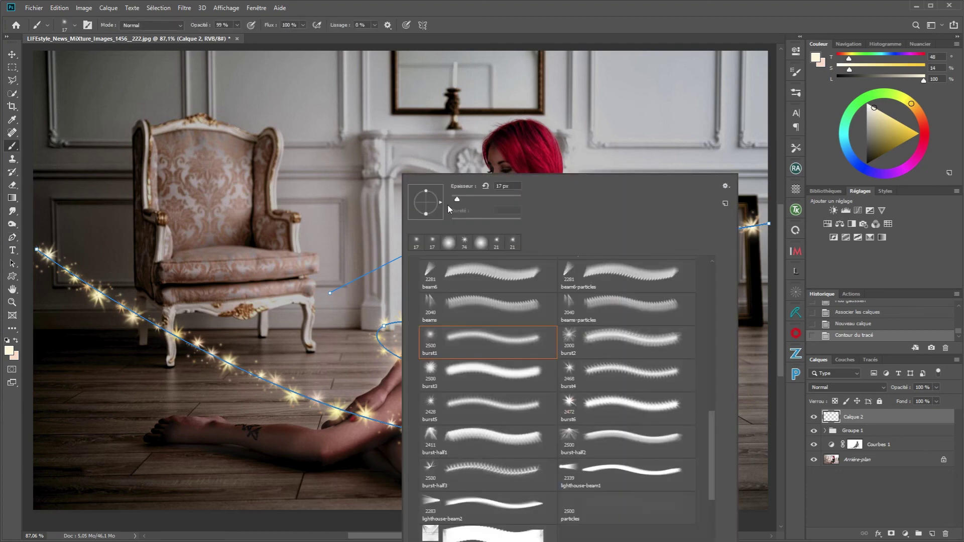
left_click(792, 73)
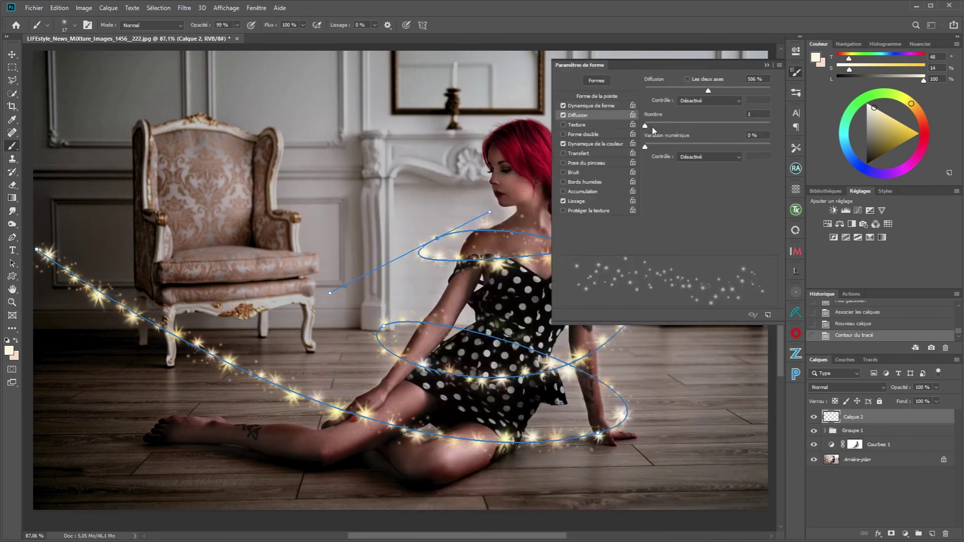
left_click_drag(710, 91, 731, 94)
left_click(767, 65)
key("p")
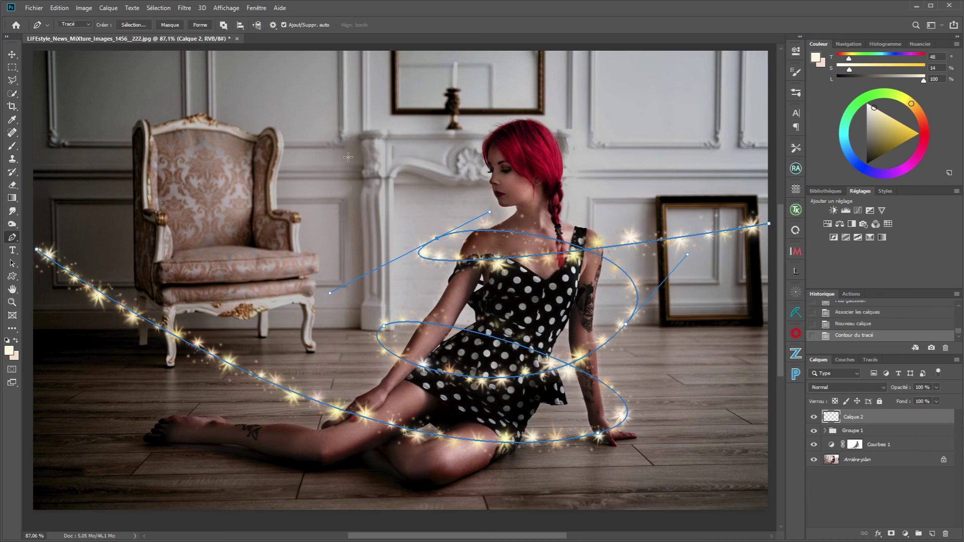
Set the brush opacity to 100 %, stroke the spiral path again without simulated pressure, and hide the path
key("b")
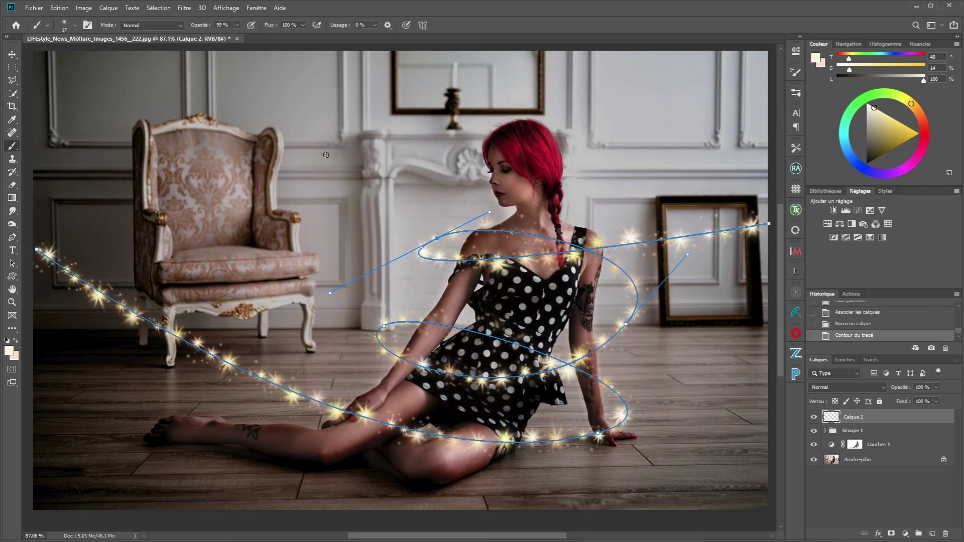
left_click_drag(200, 26, 241, 31)
key("i")
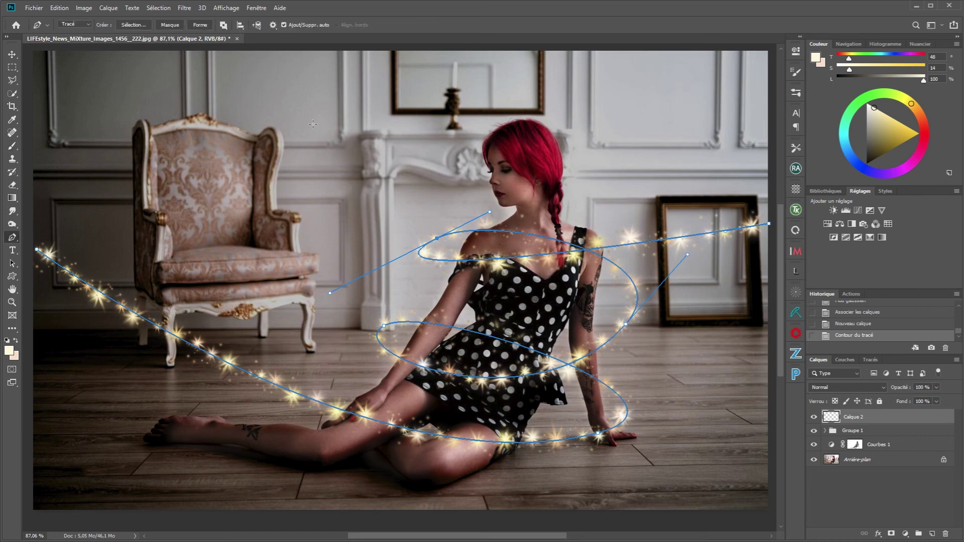
right_click(330, 162)
left_click(354, 196)
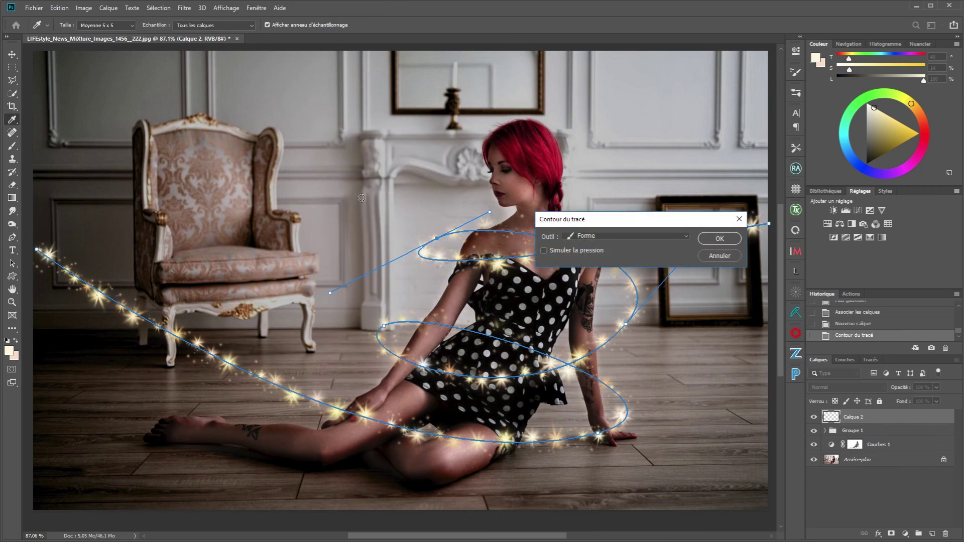
left_click(719, 239)
key("p")
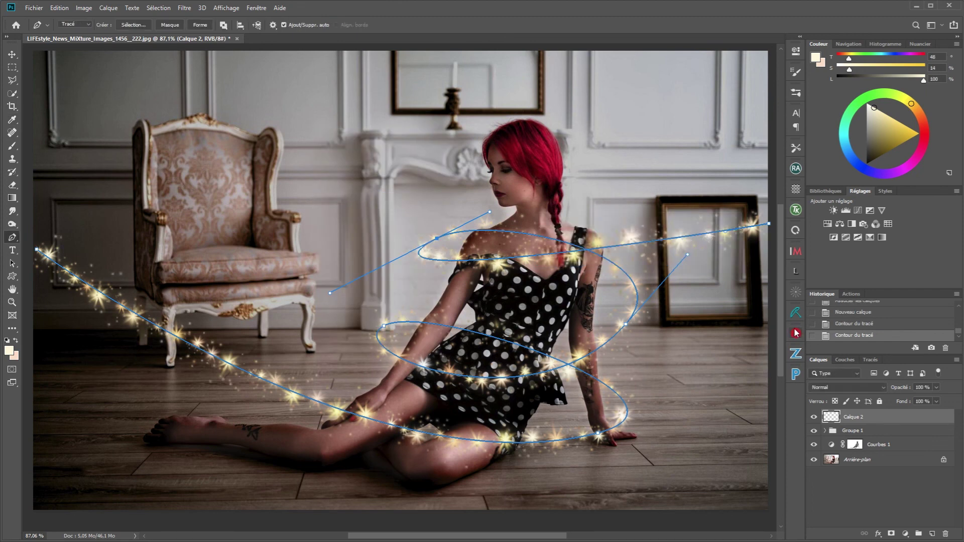
key("Return")
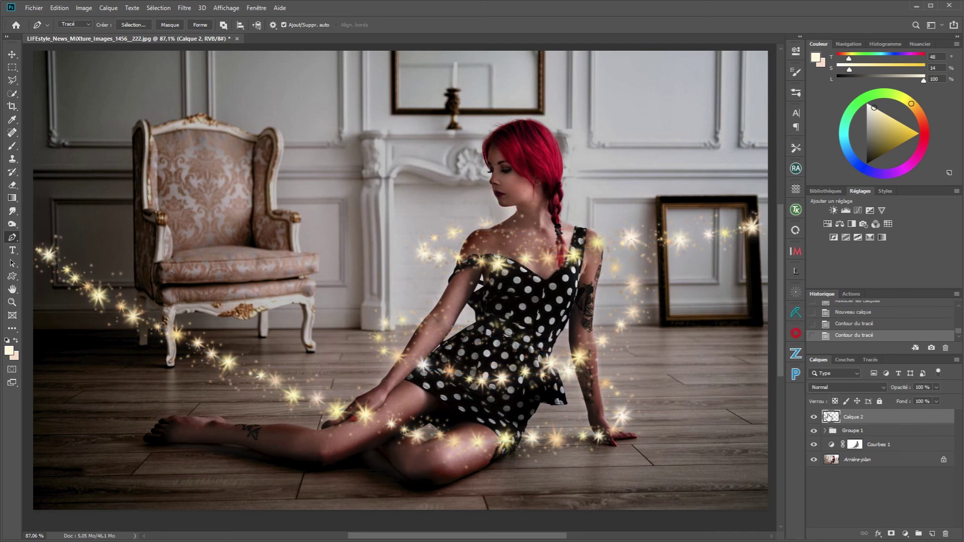
Duplicate the star layer with a Gaussian blur, then set the copy to Linear Dodge (Add) blending and adjust its fill
key("ctrl+j")
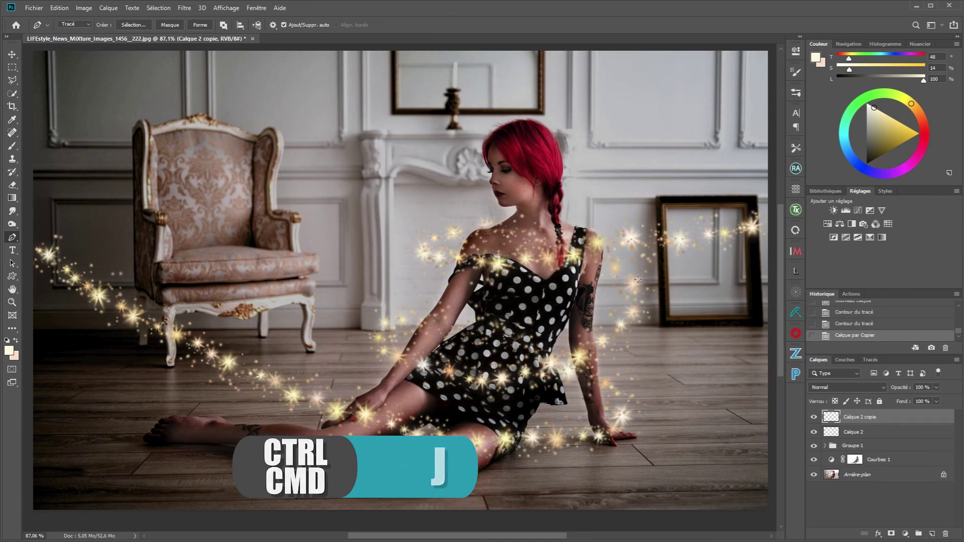
left_click(184, 8)
left_click(211, 19)
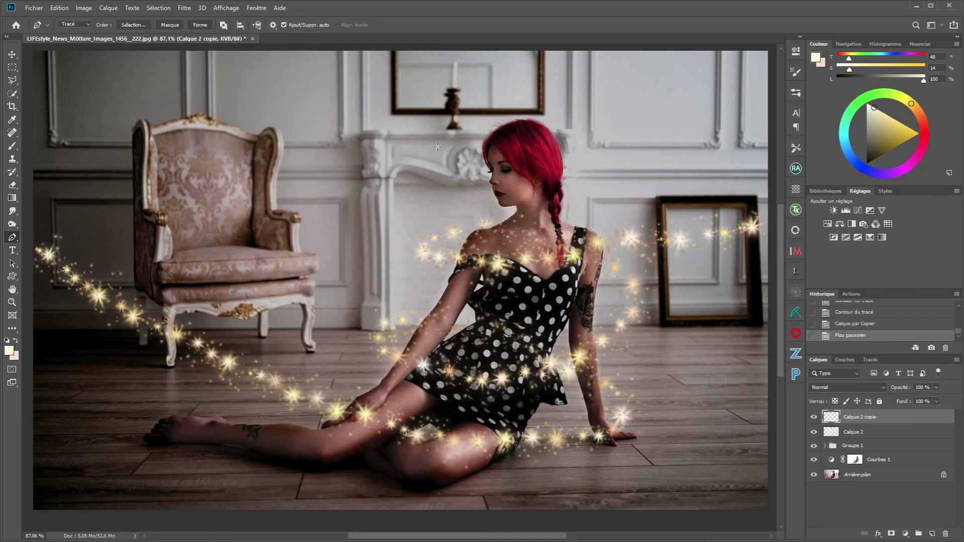
left_click(848, 387)
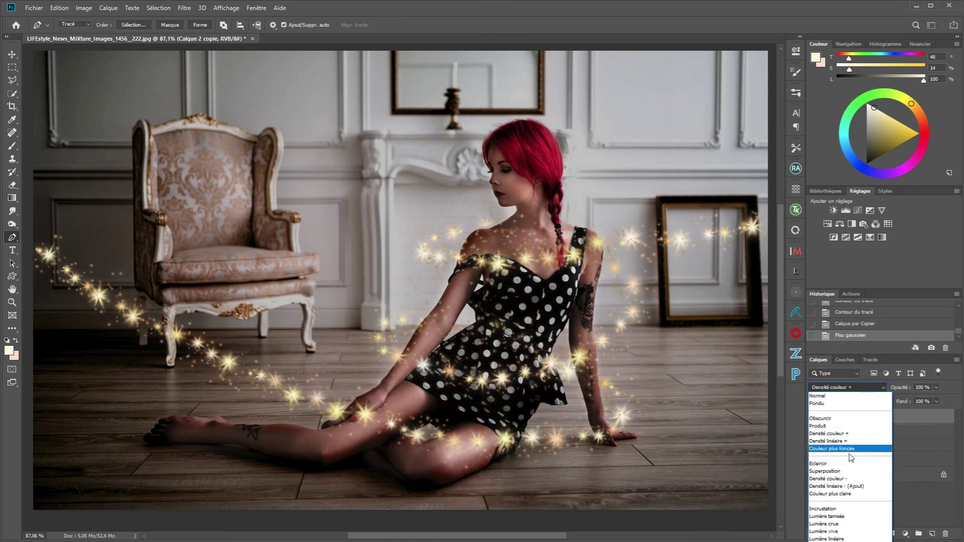
left_click(851, 487)
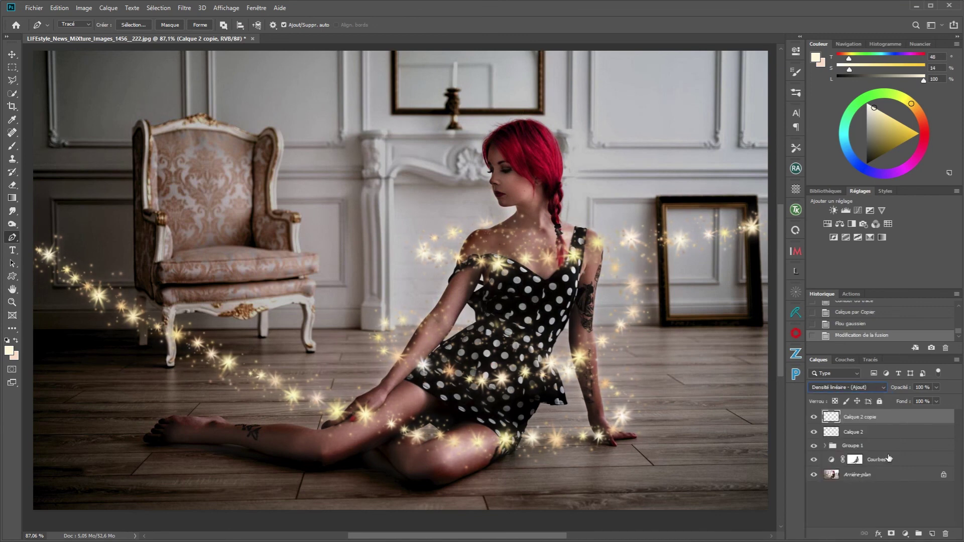
left_click_drag(901, 402, 911, 416)
Move Calque 2 and its copy into Groupe 1, and copy the mask of Calque 1 copie 3 onto the group
left_click(836, 433, "shift")
left_click_drag(836, 433, 835, 447)
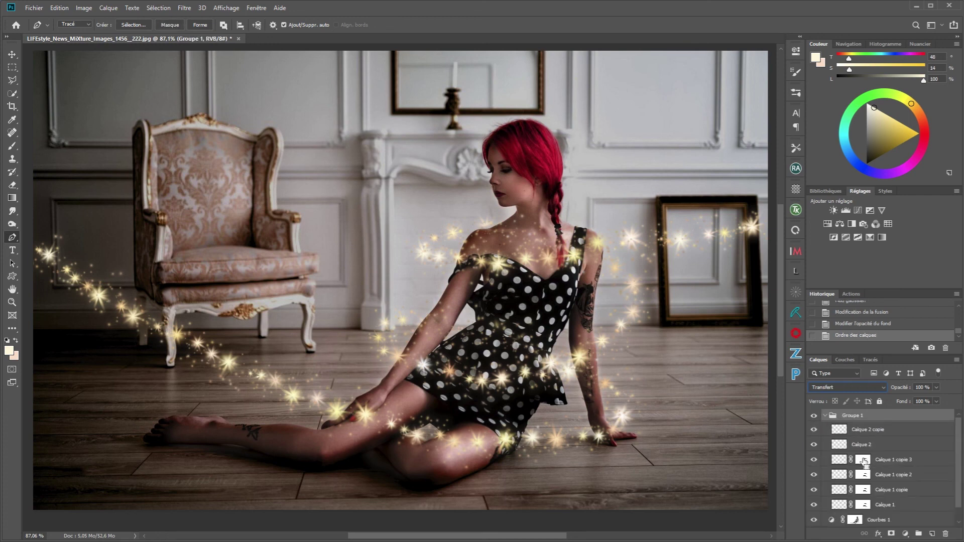
left_click_drag(865, 461, 861, 418)
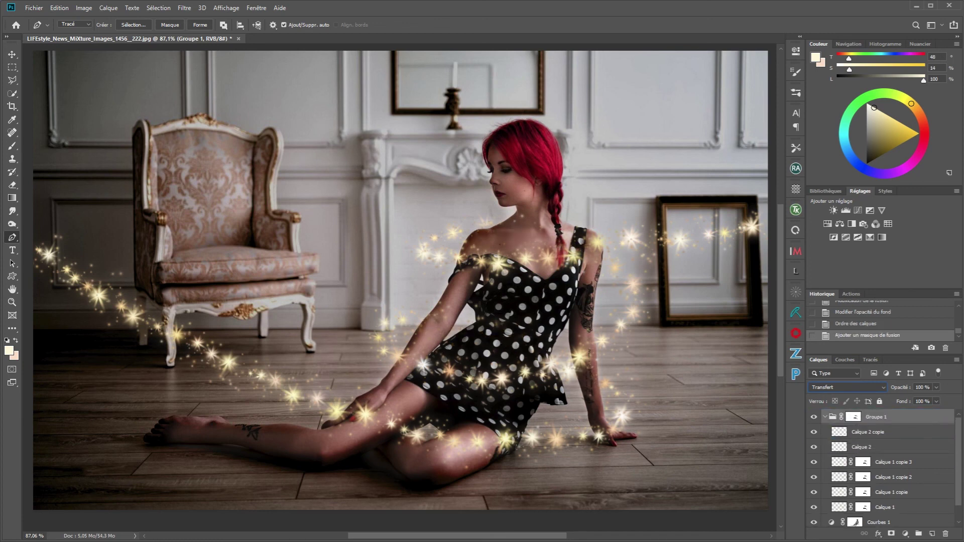
Select Groupe 1's mask and choose the Arrondi flou brush at 17 px with 0 % hardness
left_click(853, 416)
left_click(13, 146)
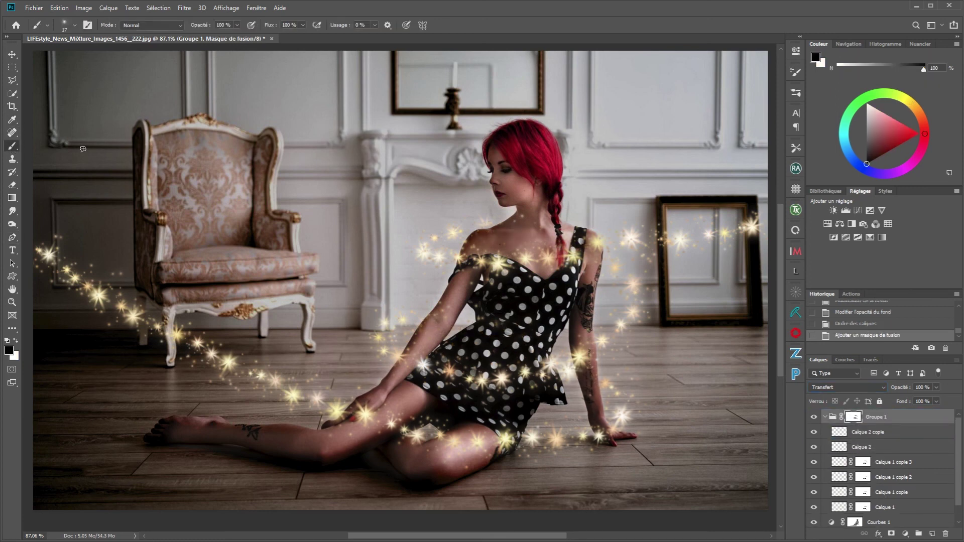
right_click(601, 124)
scroll(673, 224, "down", 5)
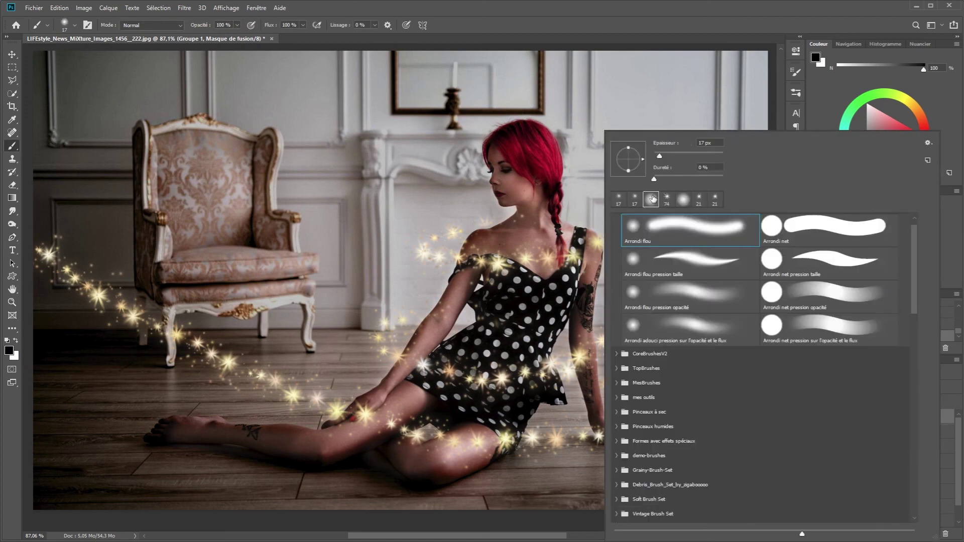
left_click(622, 17)
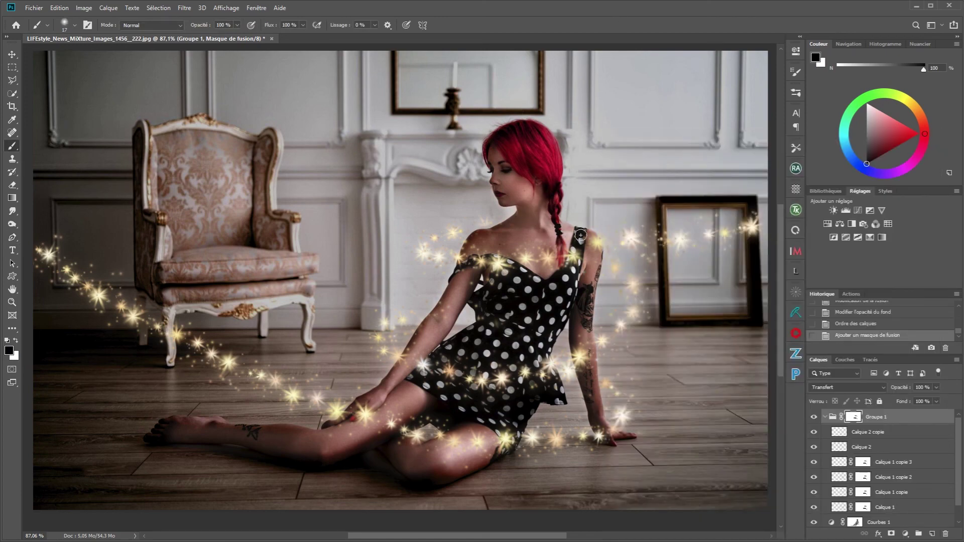
Paint black on the group mask to hide stray particles over the woman's shoulder, the waist of her dress and her supporting arm
left_click(501, 235)
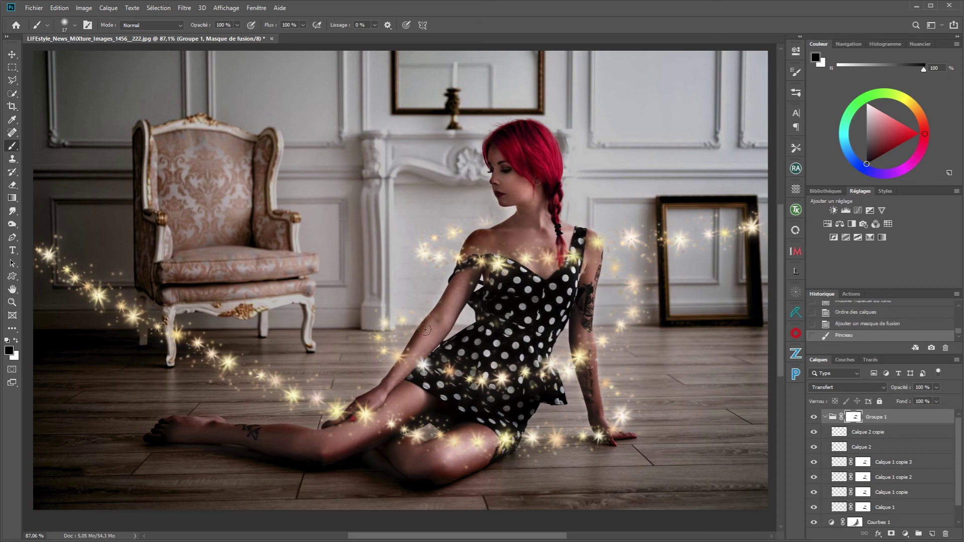
left_click(440, 336)
left_click(475, 348)
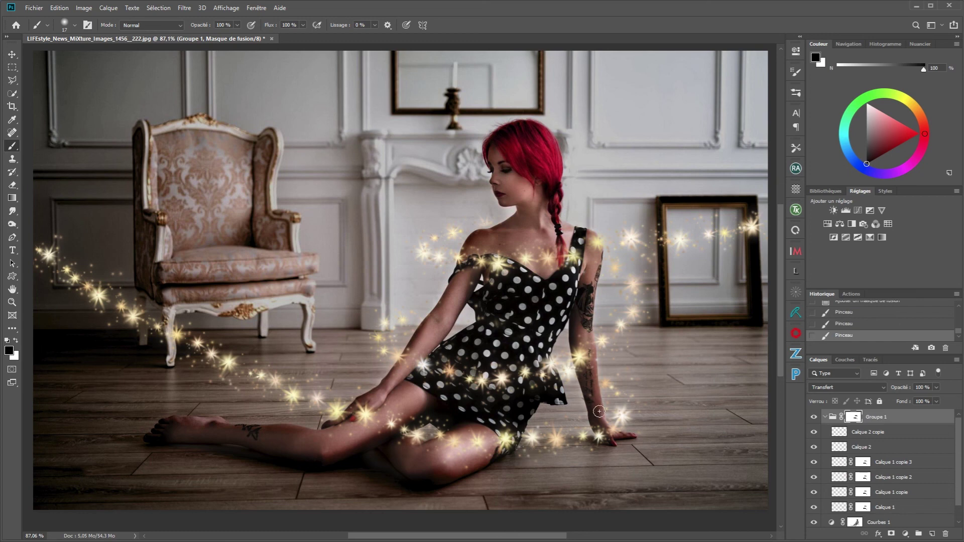
left_click_drag(590, 390, 583, 323)
Toggle Groupe 1's visibility to compare the portrait with and without the light spiral
scroll(467, 281, "up", 1)
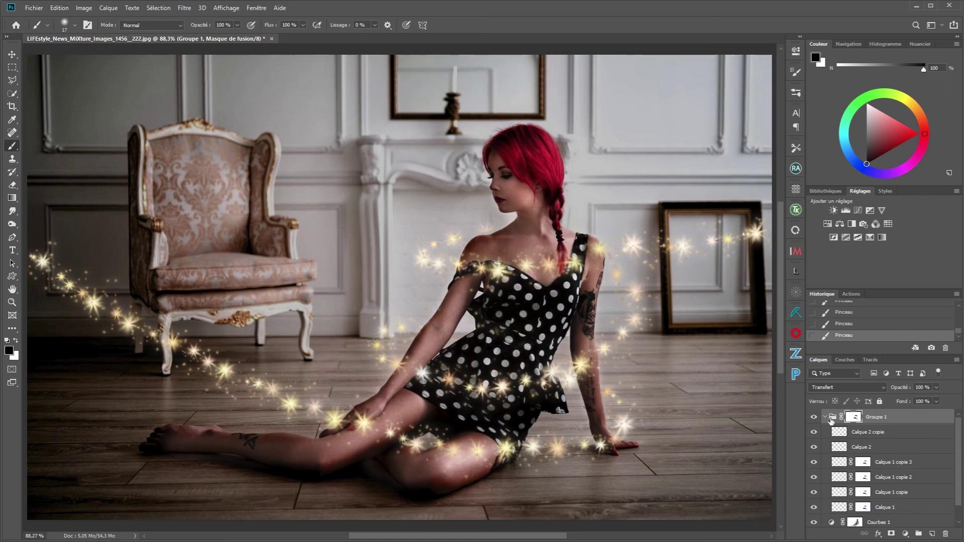
left_click(815, 418)
left_click(814, 418)
left_click(815, 418)
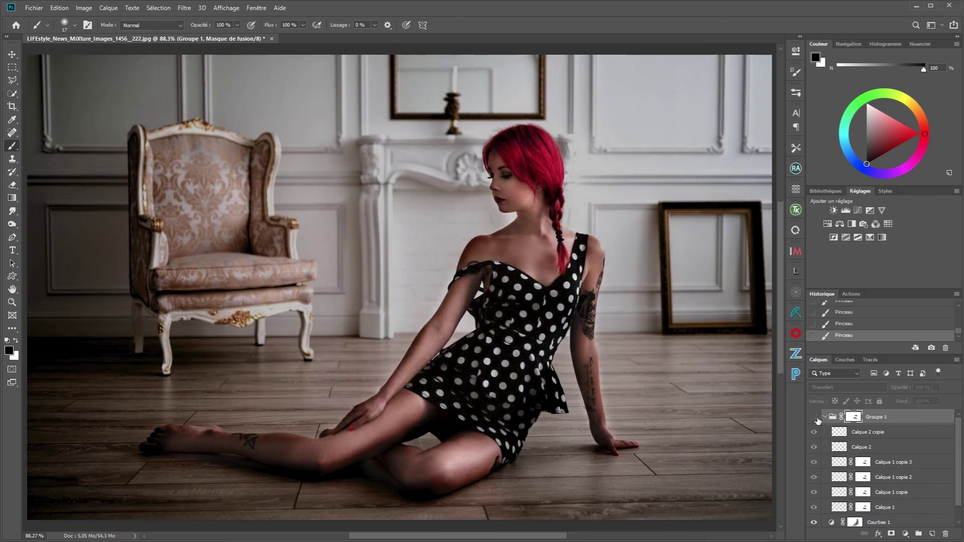
left_click(815, 418)
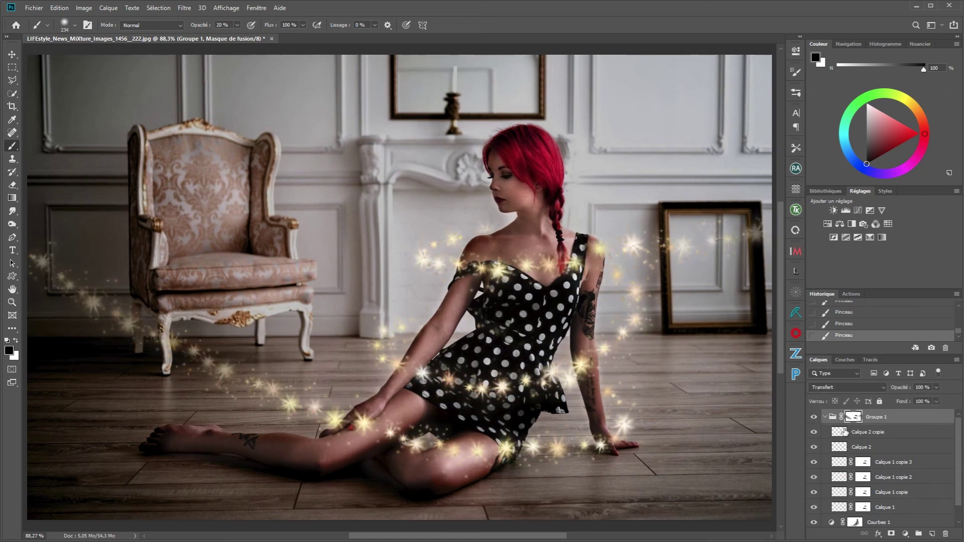
Add a new layer above Calque 2 copie and set its blend mode to Linear Dodge (Add)
left_click(889, 433)
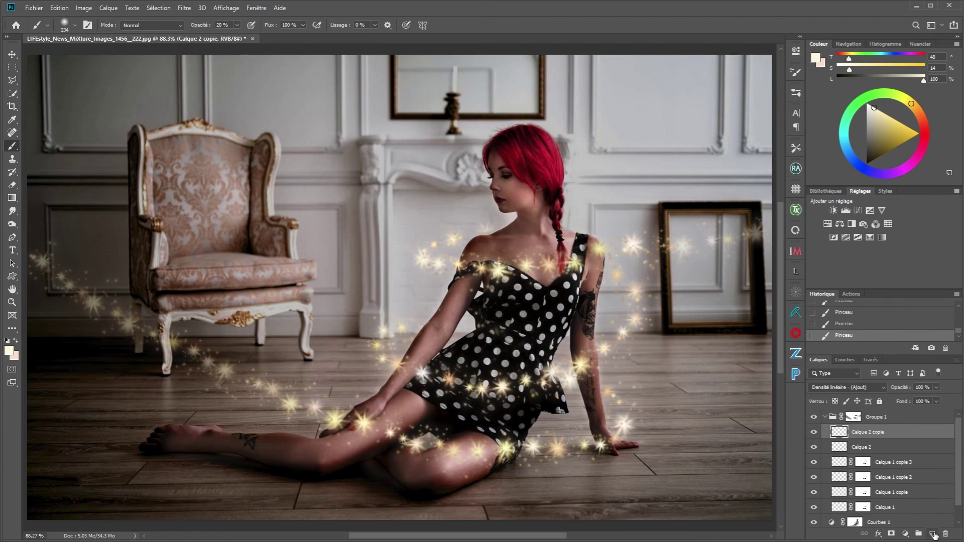
left_click(932, 535)
left_click(883, 388)
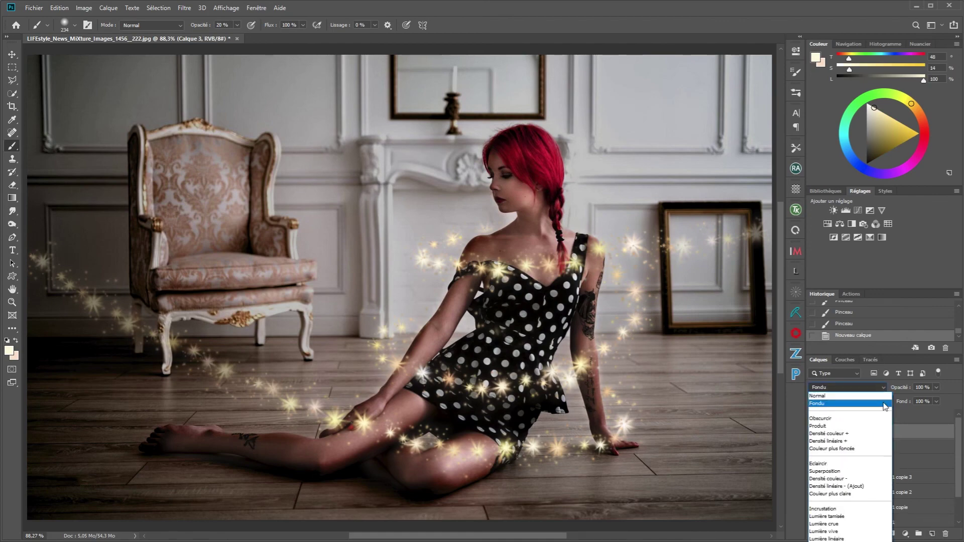
left_click(862, 486)
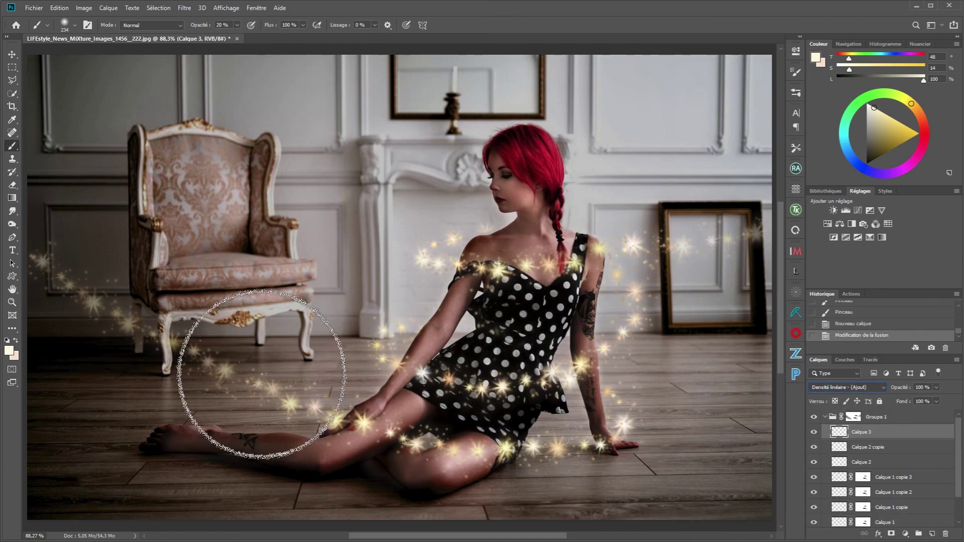
Paint soft glows along the spiral around the woman with a 148 px brush at 12 % opacity, then set the layer's fill to 83 %
left_click_drag(261, 366, 246, 370)
left_click_drag(202, 25, 198, 26)
mouse_move(388, 458)
left_mouse_down()
mouse_move(340, 433)
mouse_move(355, 420)
mouse_move(420, 452)
left_mouse_up()
left_click_drag(584, 446, 635, 355)
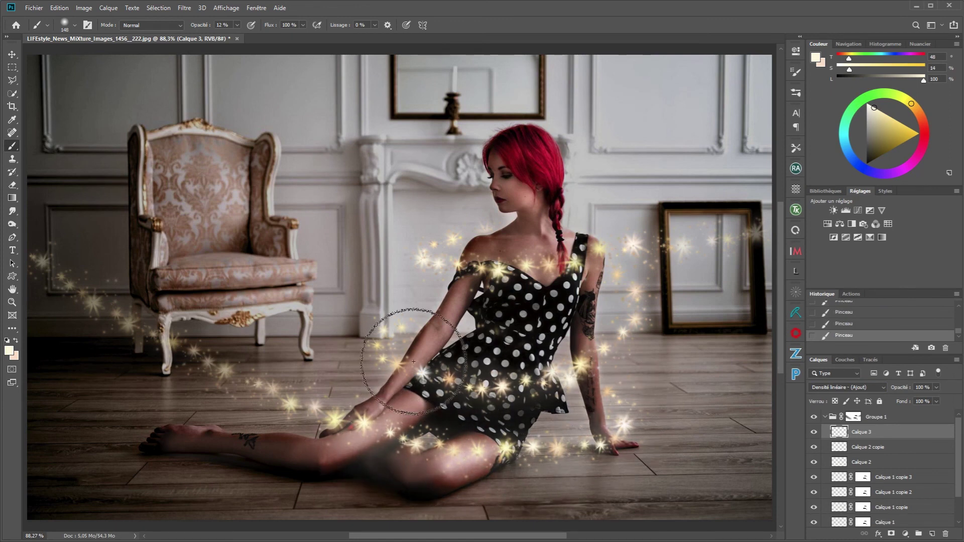
mouse_move(398, 333)
left_mouse_down()
mouse_move(442, 322)
mouse_move(466, 266)
left_mouse_up()
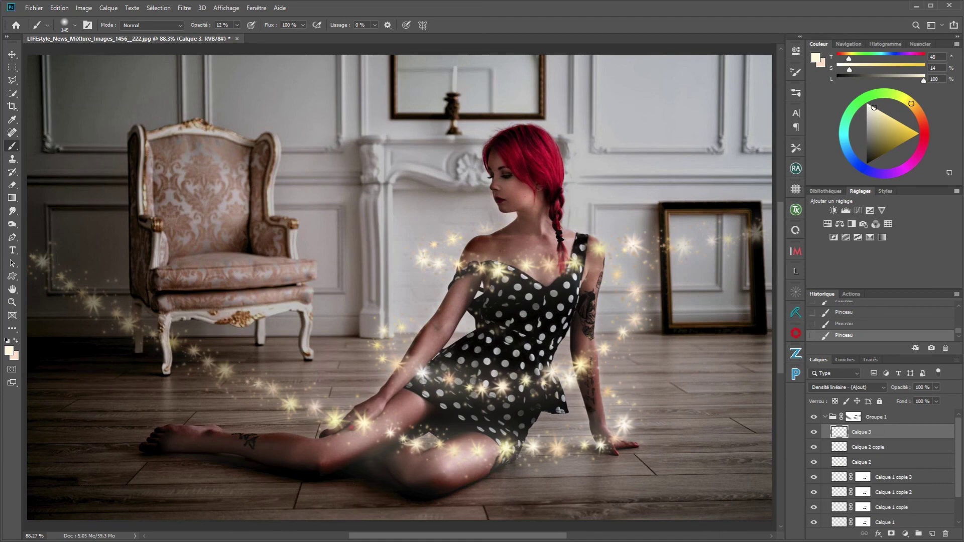
left_click_drag(892, 402, 881, 404)
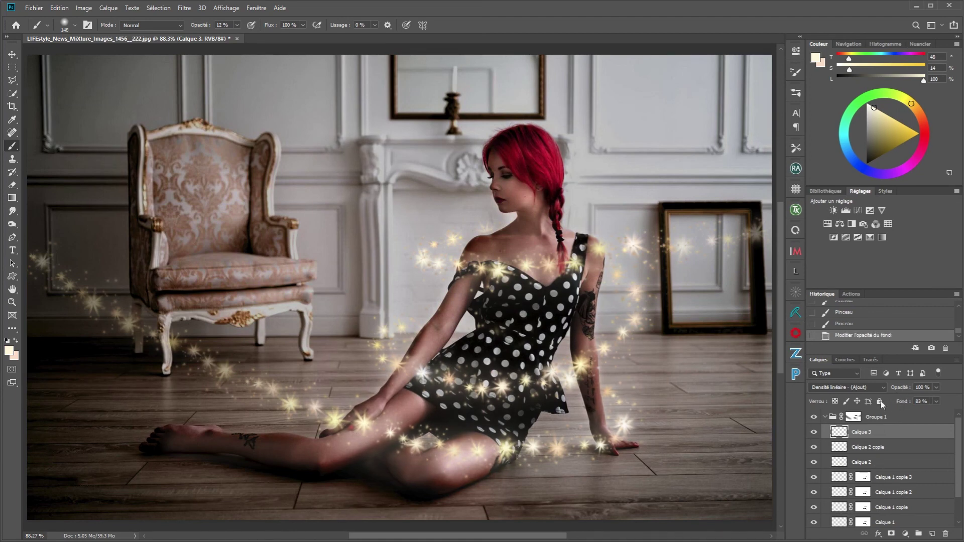
Toggle Calque 3 and the collapsed Groupe 1 off and on to compare the image before and after the light effect
left_click(814, 434)
left_click(813, 434)
left_click(825, 417)
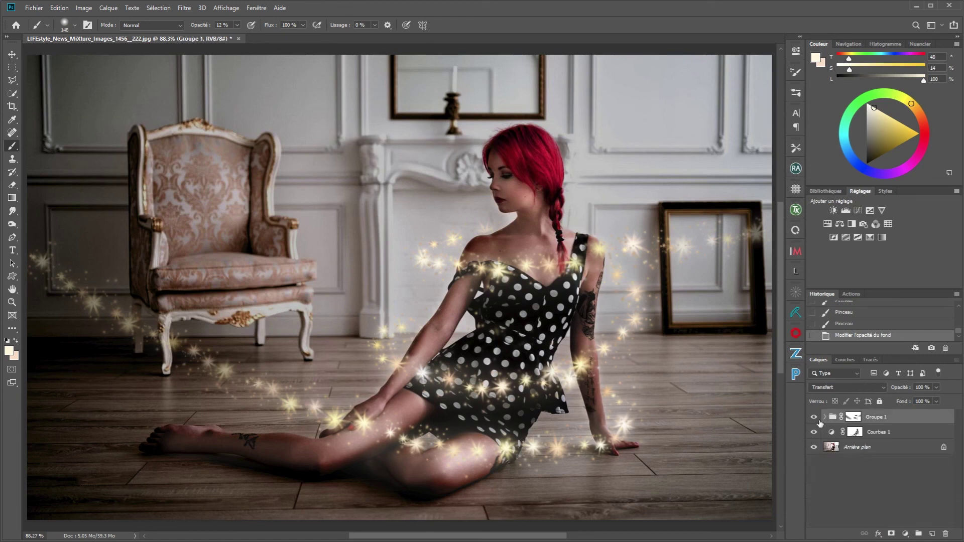
left_click(814, 418)
left_click(814, 418)
left_click(815, 418)
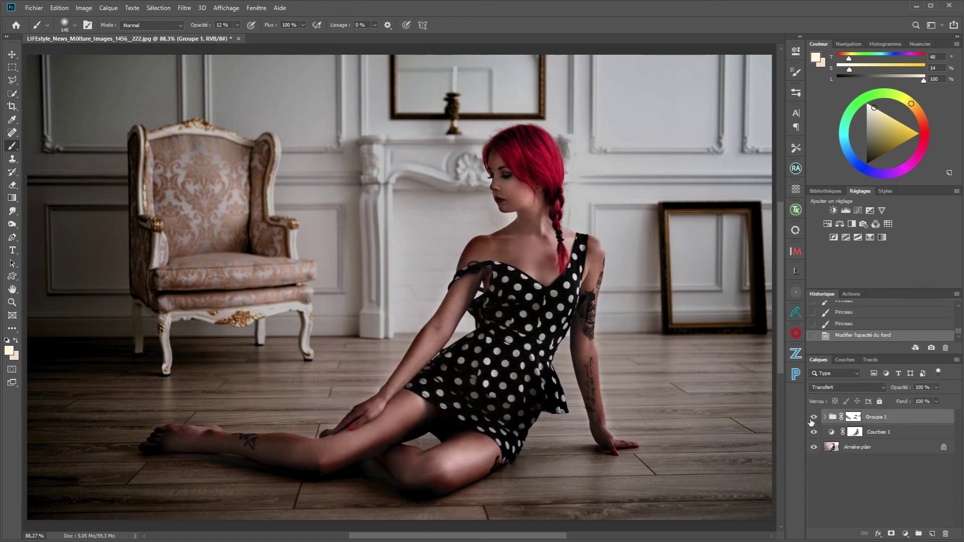
left_click(814, 418)
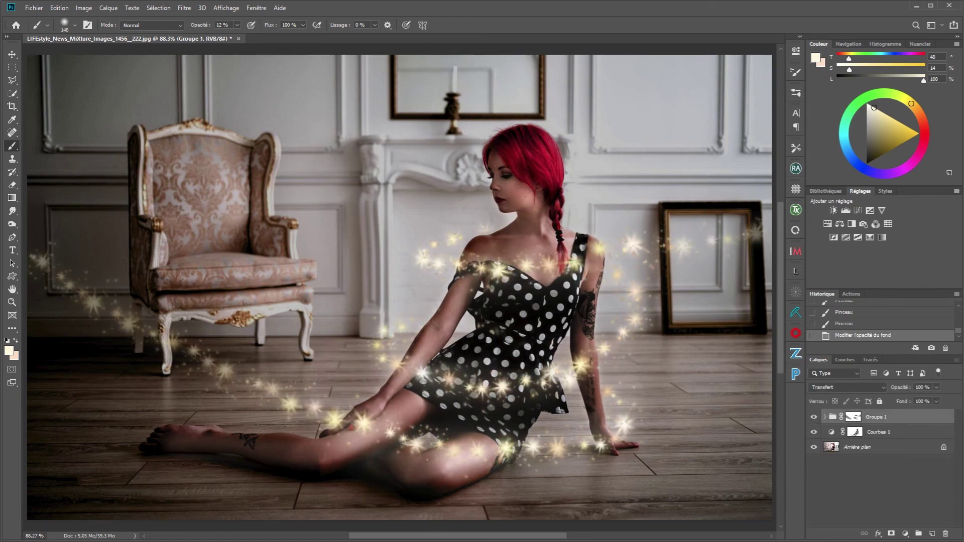